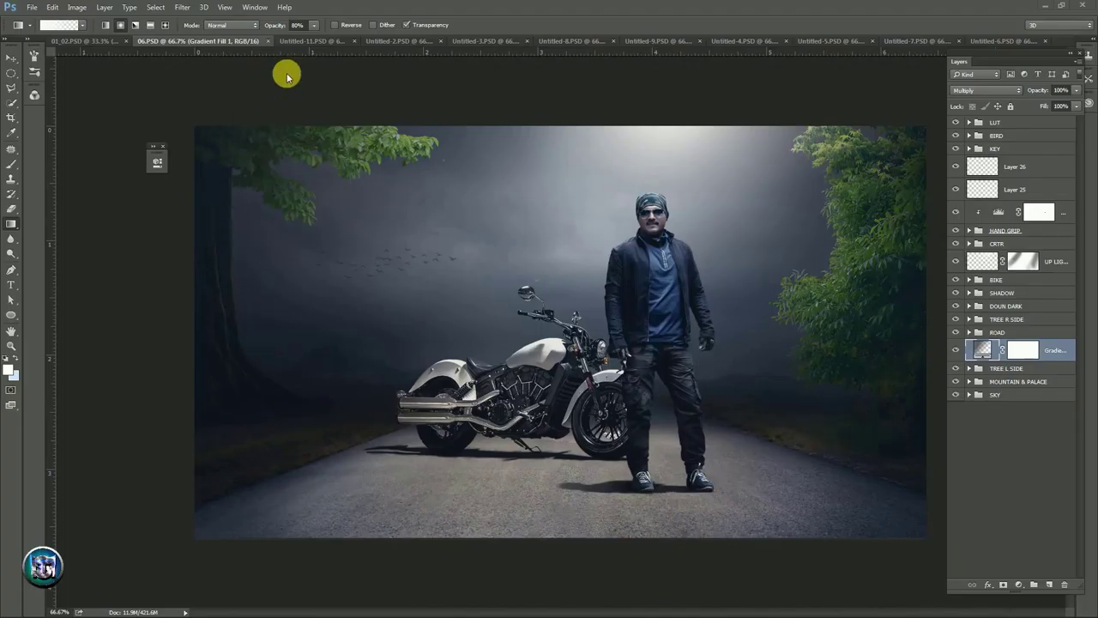
- Review the nine source documents, from the stone-walls man photo to the flying birds
{"action": "left_click", "coordinate": [300, 40]}
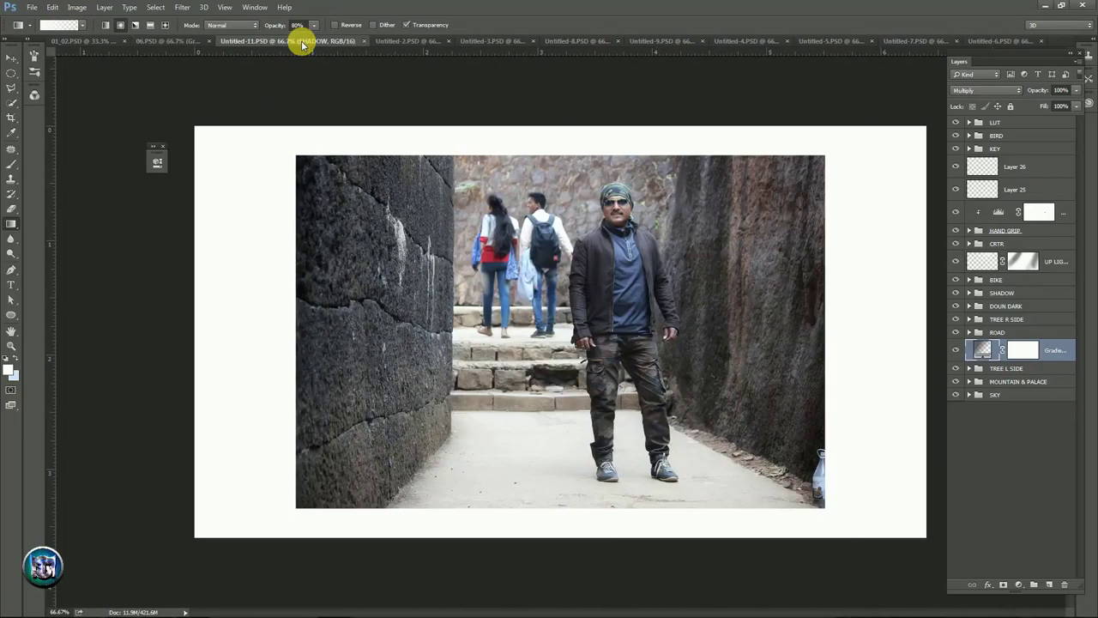
{"action": "left_click", "coordinate": [387, 42]}
{"action": "left_click", "coordinate": [499, 41]}
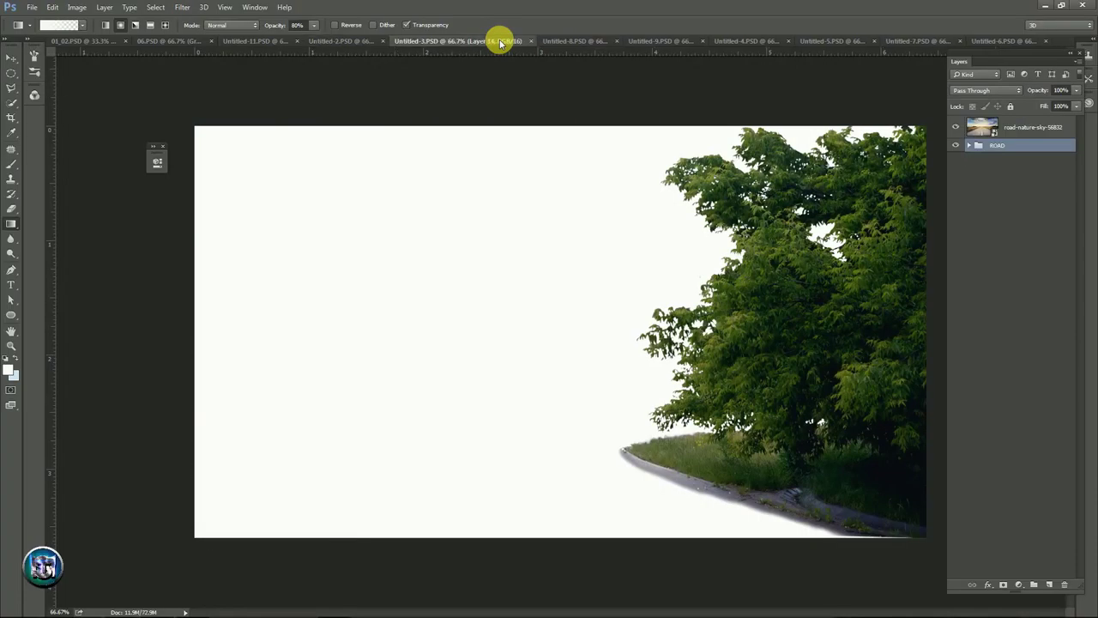
{"action": "left_click", "coordinate": [566, 42]}
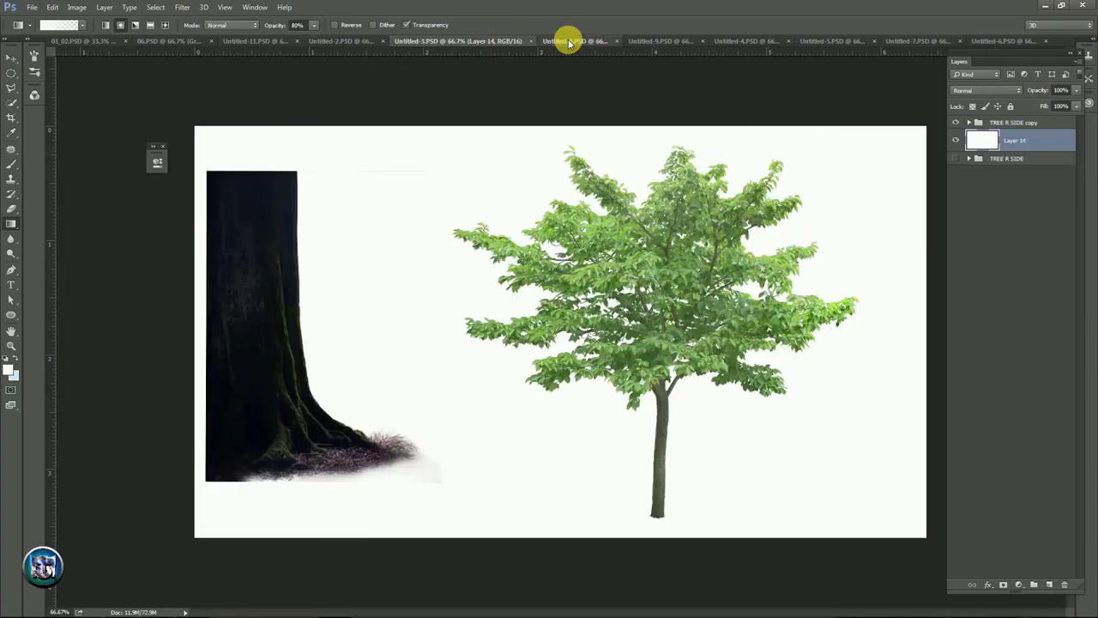
{"action": "left_click", "coordinate": [645, 42]}
{"action": "left_click", "coordinate": [725, 42]}
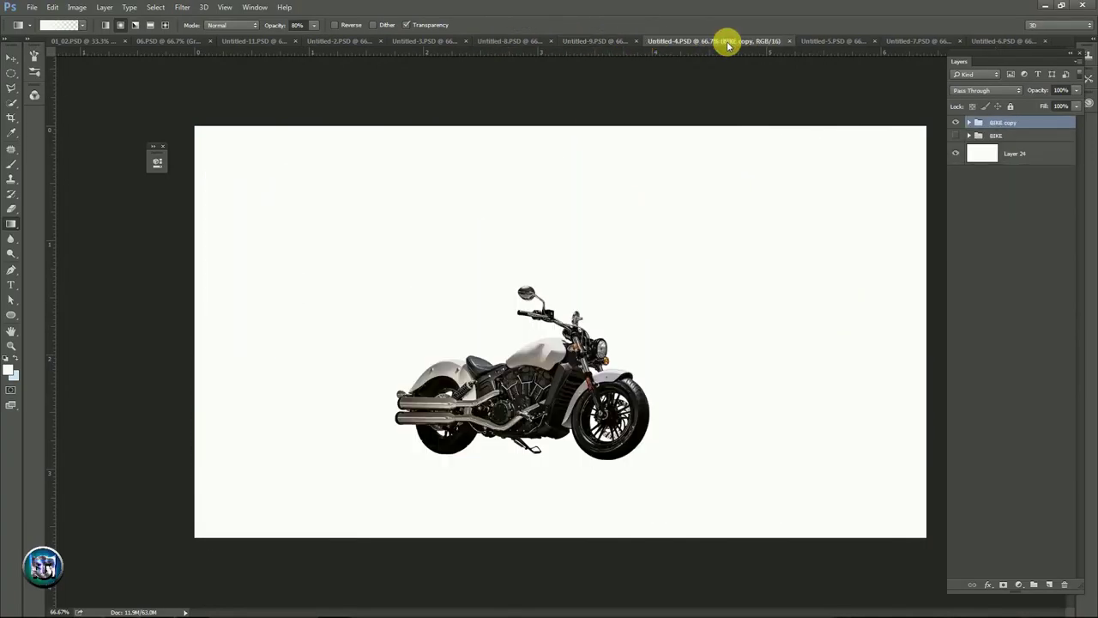
{"action": "left_click", "coordinate": [818, 43]}
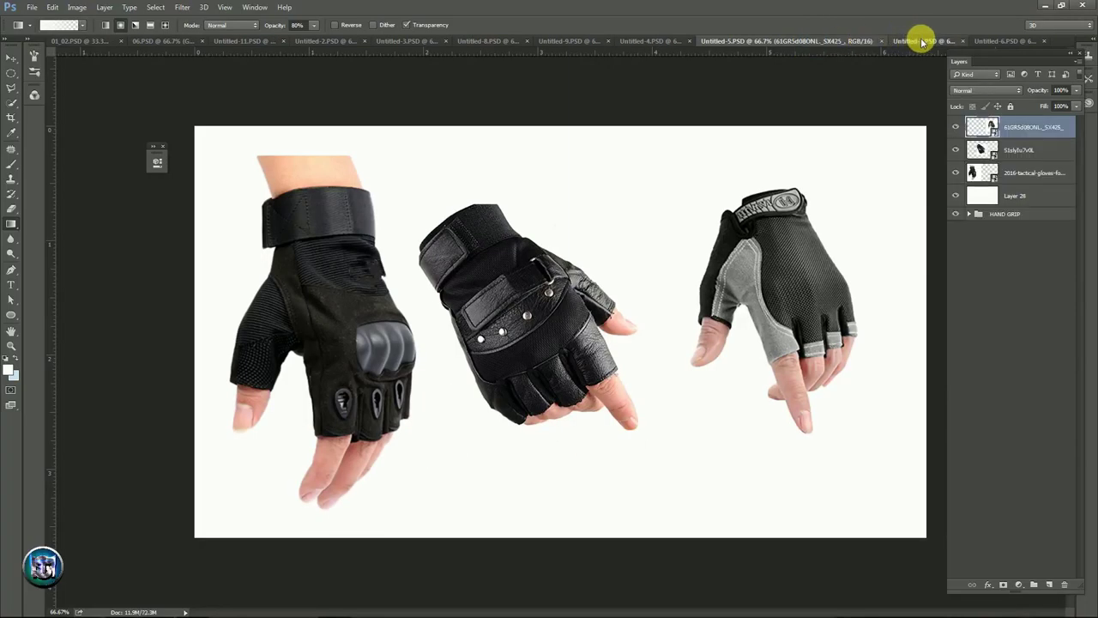
{"action": "left_click", "coordinate": [919, 41]}
{"action": "left_click", "coordinate": [985, 41]}
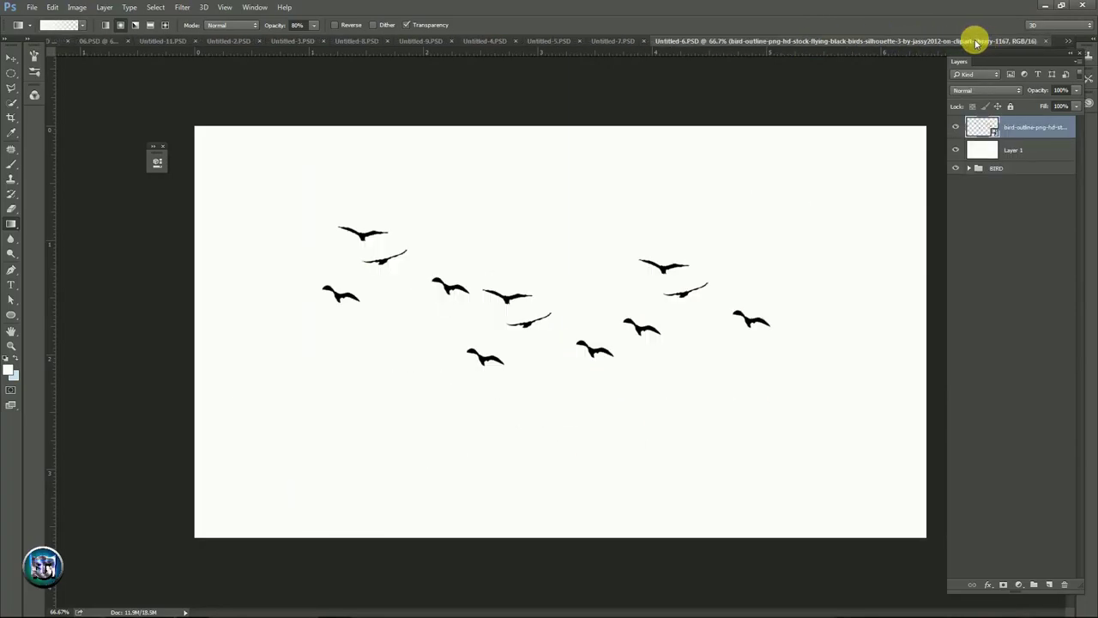
{"action": "left_click", "coordinate": [33, 8]}
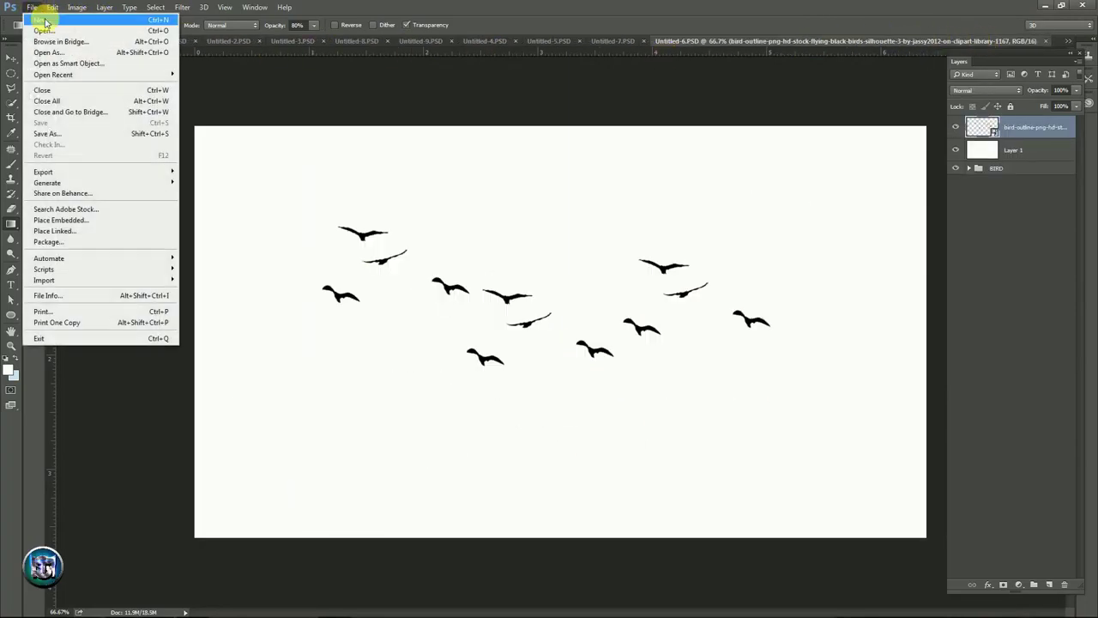
- Create a new 1920×1080 px, 72 ppi document named 'Bike Raider'
{"action": "left_click", "coordinate": [45, 20]}
{"action": "left_click", "coordinate": [472, 245]}
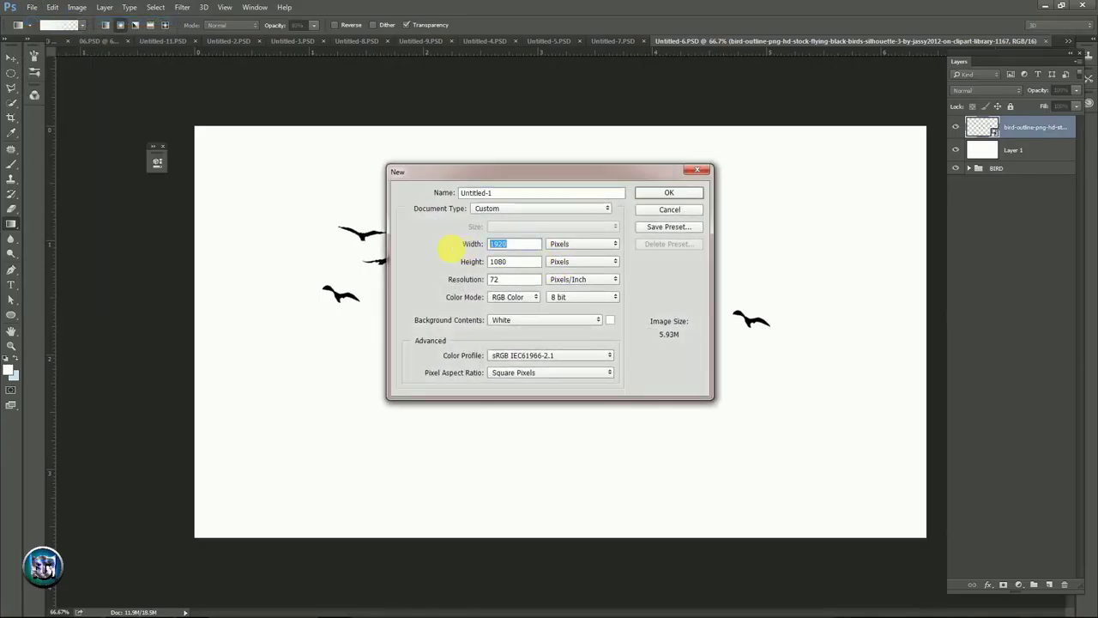
{"action": "left_click_drag", "start_coordinate": [513, 193], "coordinate": [446, 192]}
{"action": "type", "text": "Bike Raider"}
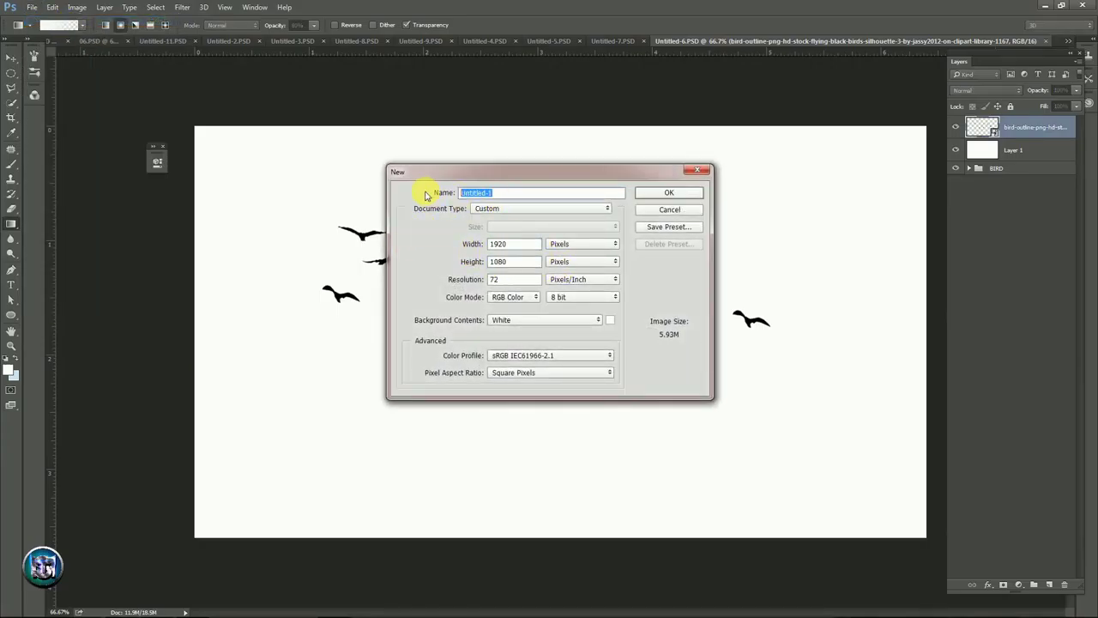
{"action": "left_click", "coordinate": [689, 194]}
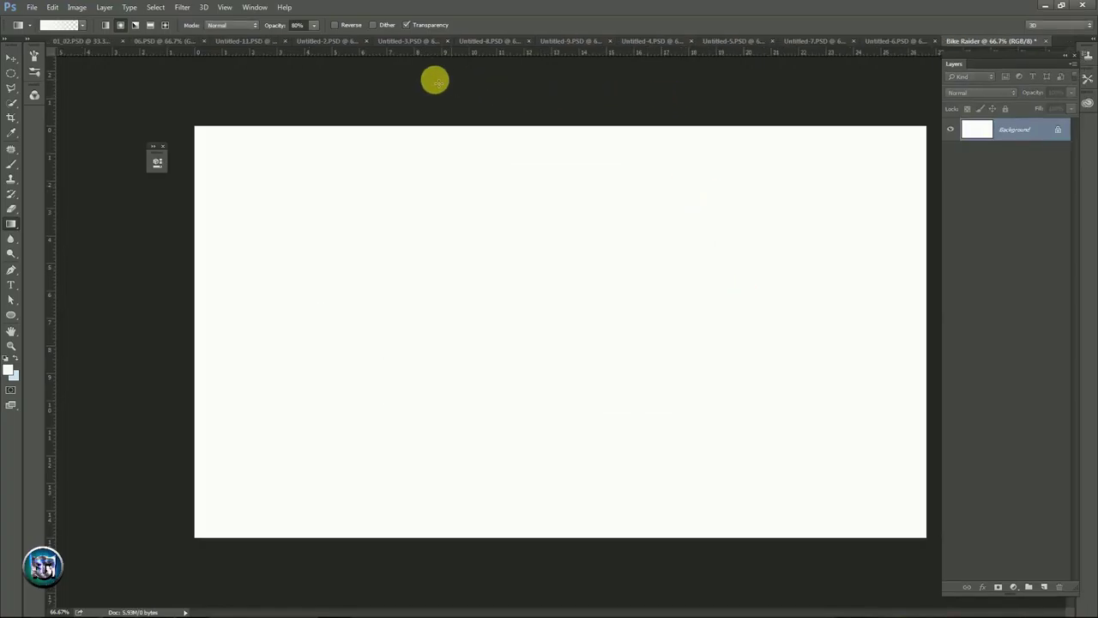
- Duplicate the road-nature-sky-56832 layer from Untitled-2 into the Bike Raider document and view it
{"action": "left_click", "coordinate": [342, 43]}
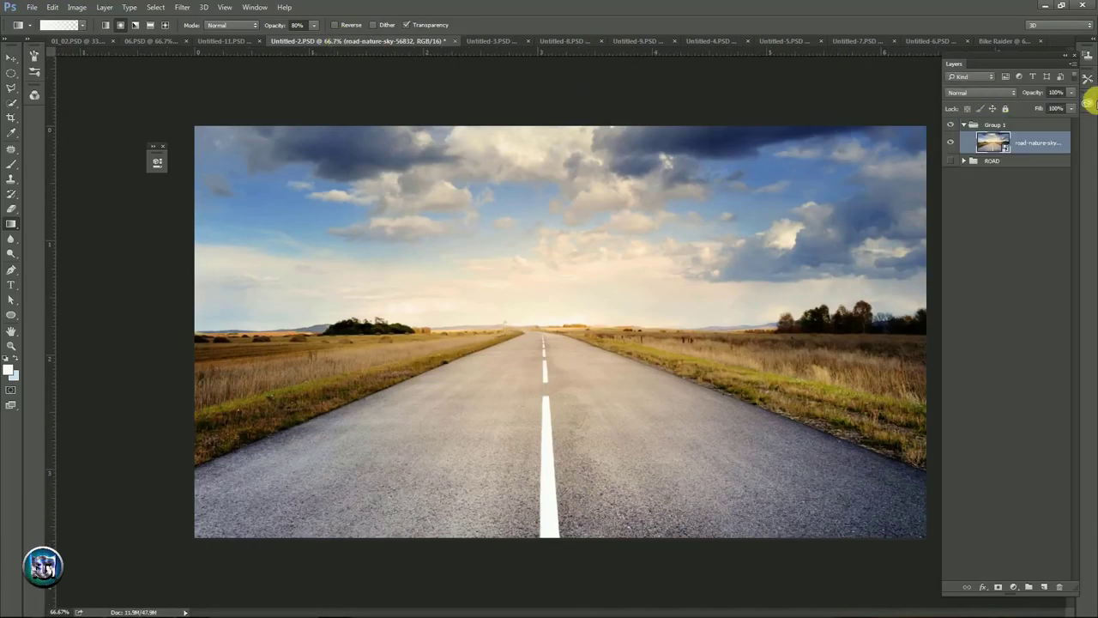
{"action": "right_click", "coordinate": [1051, 142]}
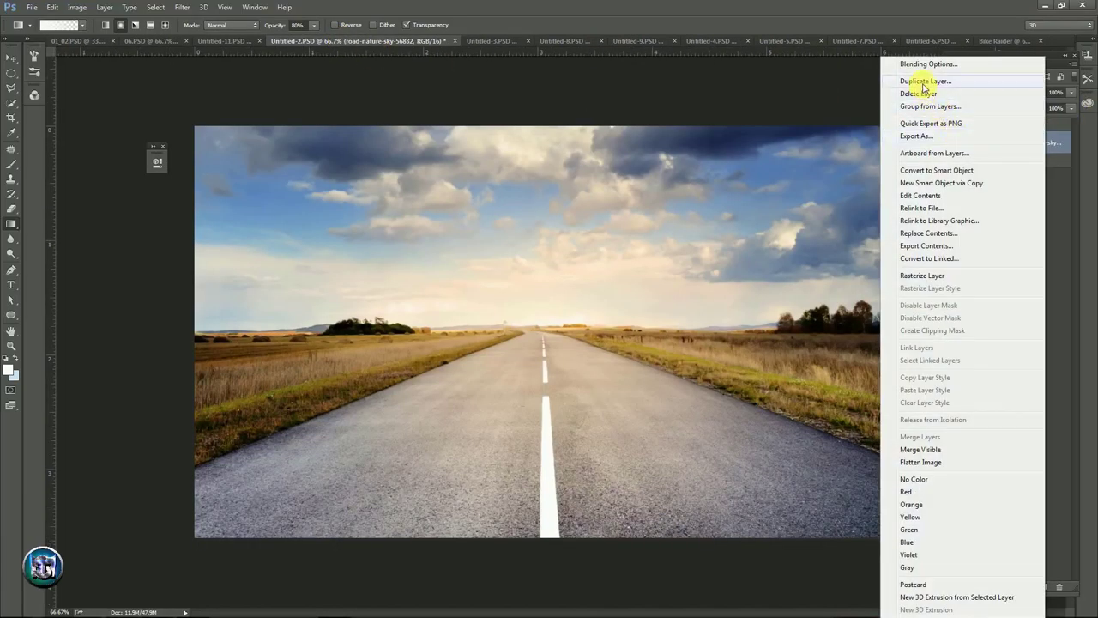
{"action": "left_click", "coordinate": [923, 83]}
{"action": "left_click", "coordinate": [616, 393]}
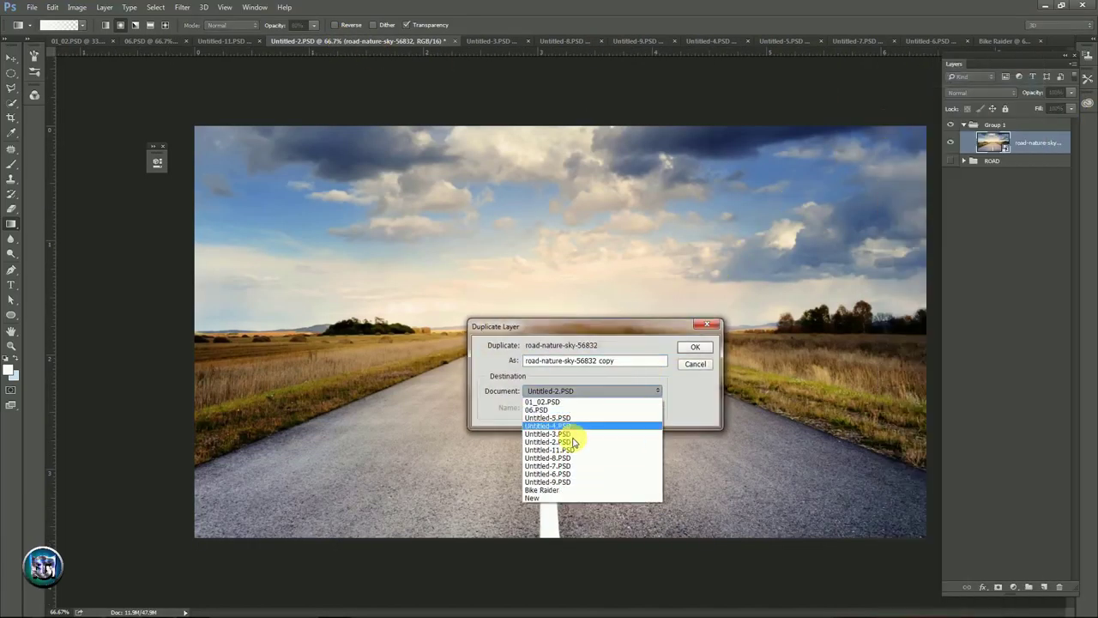
{"action": "left_click", "coordinate": [547, 492]}
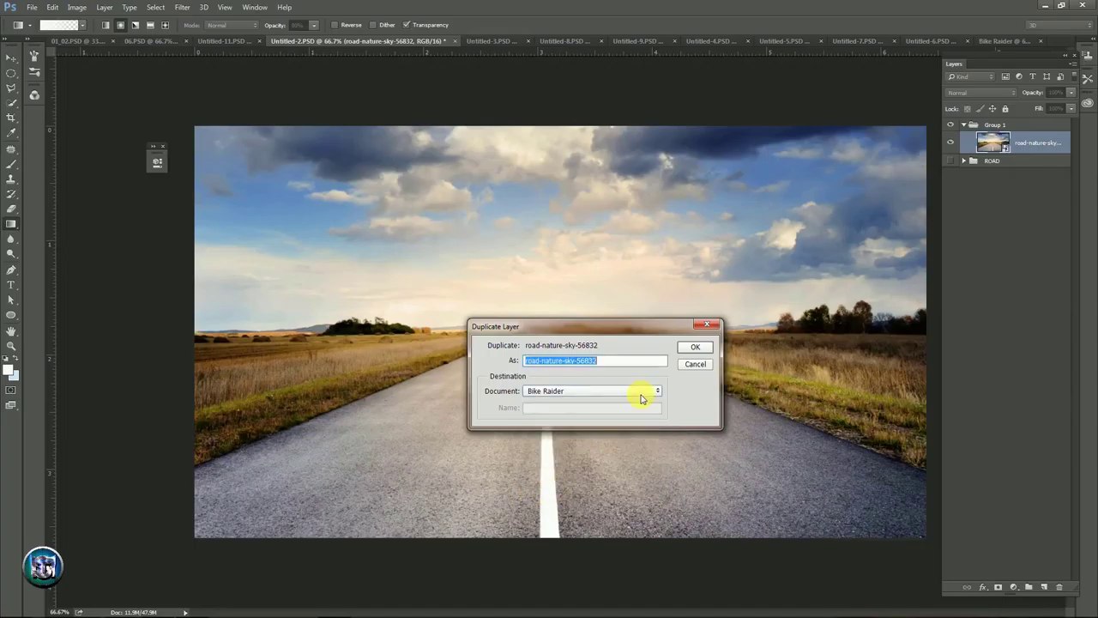
{"action": "left_click", "coordinate": [693, 349]}
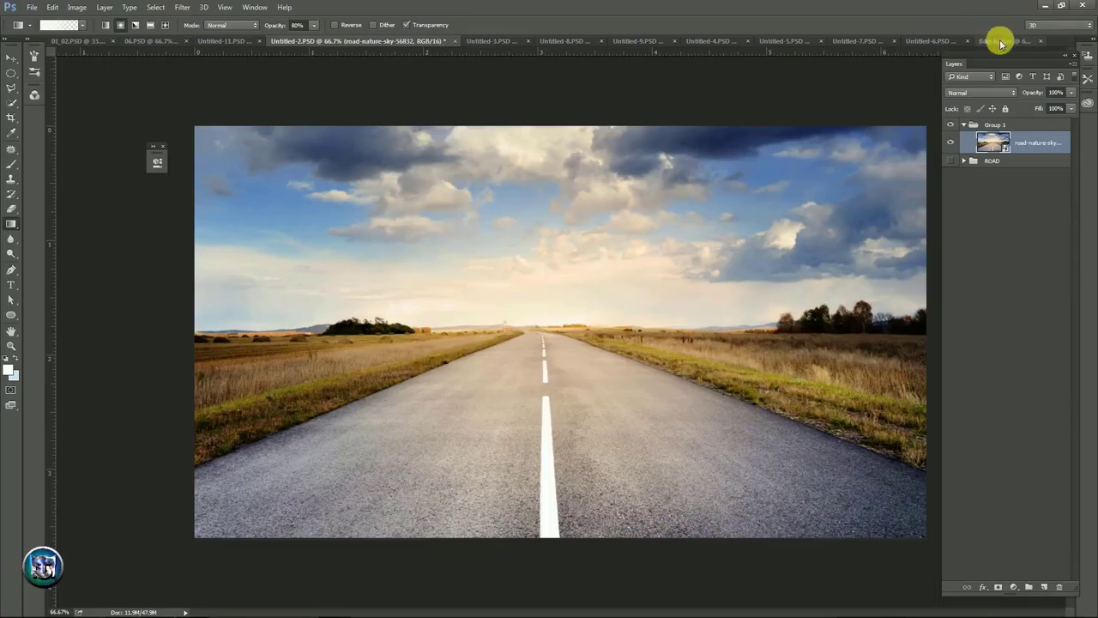
{"action": "left_click", "coordinate": [1000, 40]}
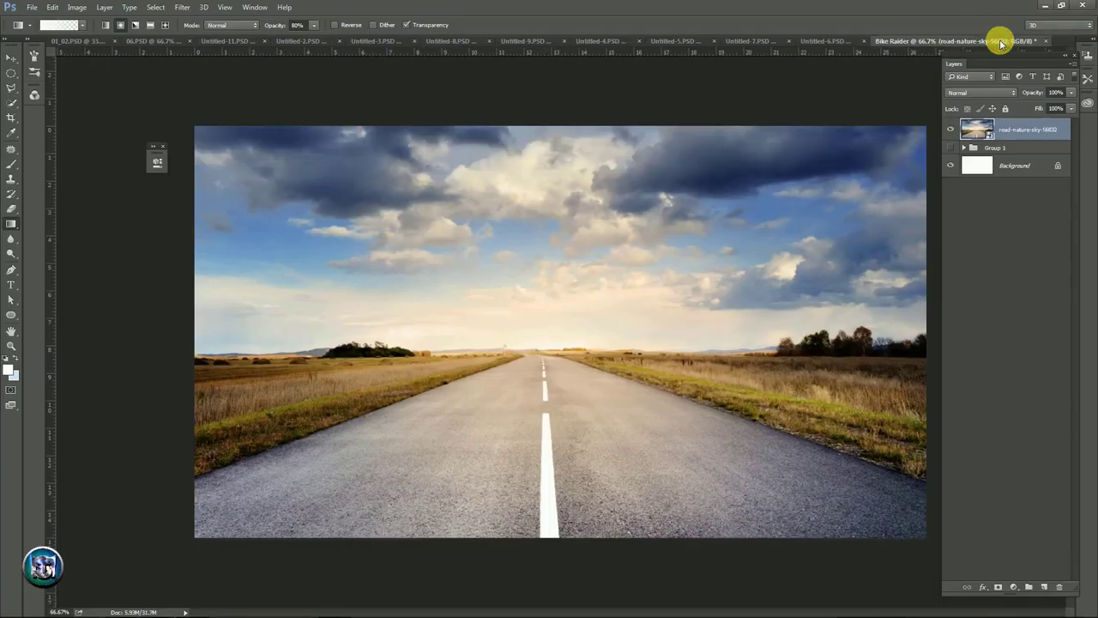
- Free-transform the road photo, squashing it down from the top edge
{"action": "left_click", "coordinate": [52, 7]}
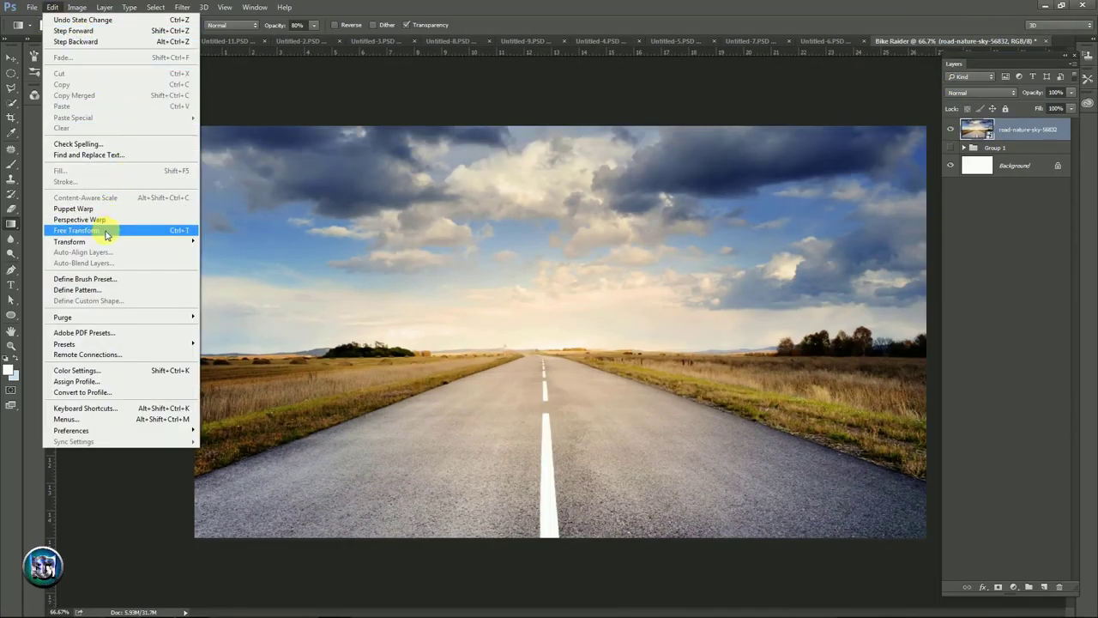
{"action": "left_click", "coordinate": [78, 230]}
{"action": "left_click_drag", "start_coordinate": [565, 127], "coordinate": [562, 165]}
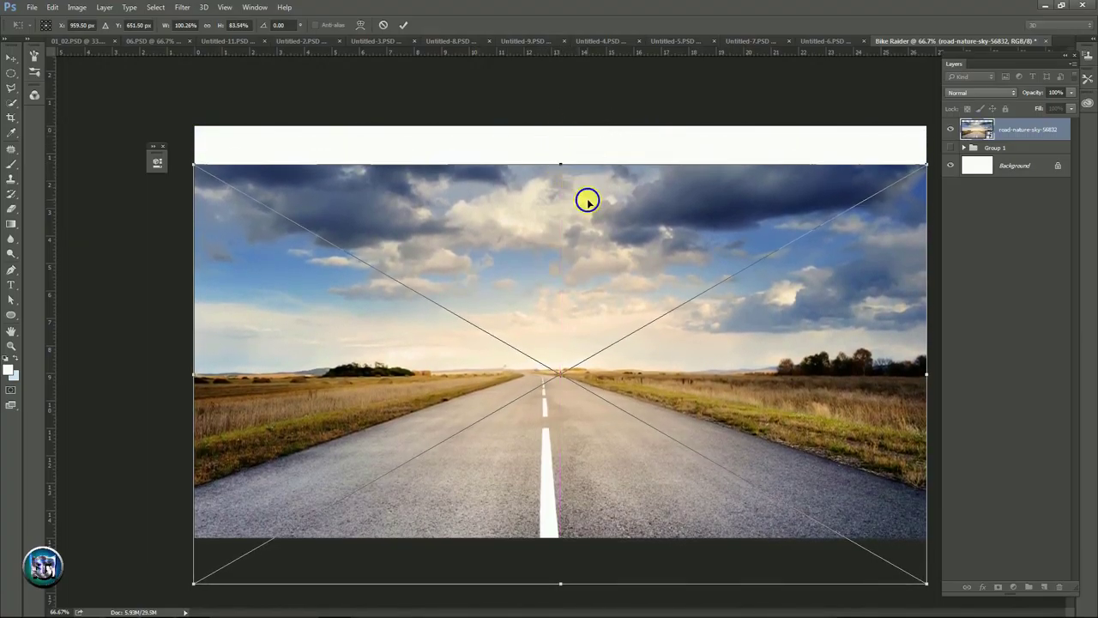
{"action": "right_click", "coordinate": [588, 199]}
{"action": "left_click", "coordinate": [636, 274]}
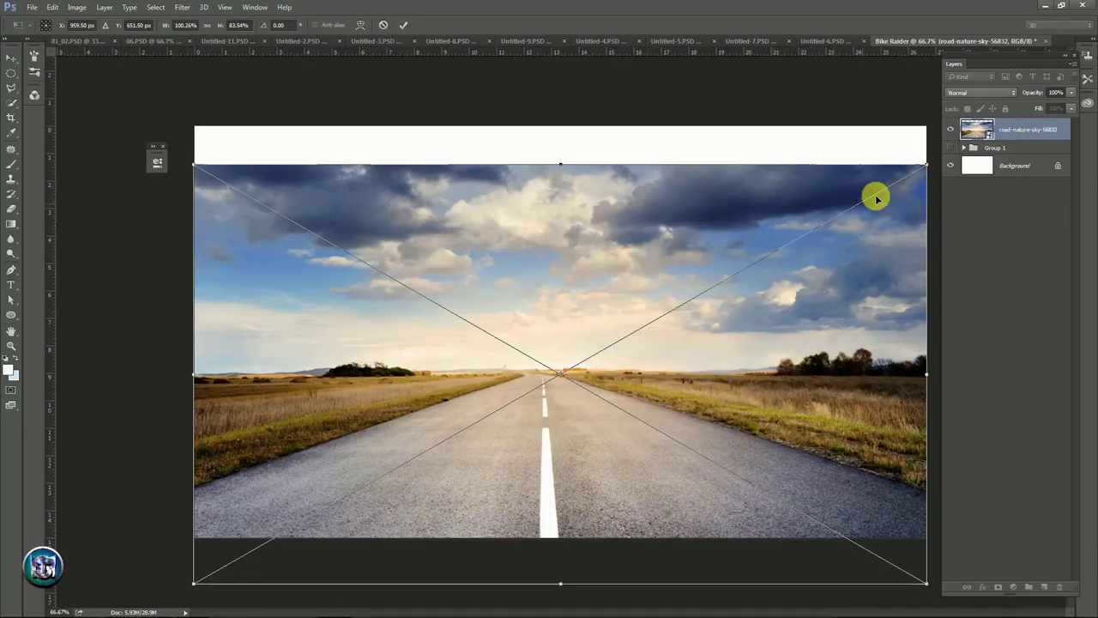
- Taper the road photo in perspective by adjusting its corners, then apply the transform
{"action": "left_click_drag", "start_coordinate": [927, 164], "coordinate": [920, 175]}
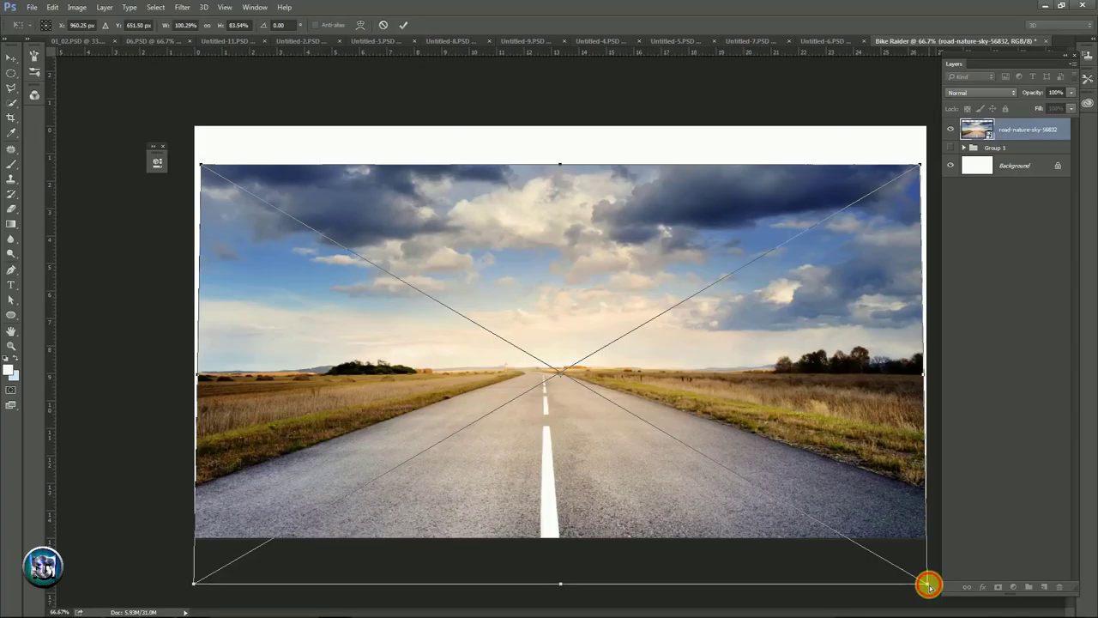
{"action": "left_click_drag", "start_coordinate": [929, 585], "coordinate": [934, 586]}
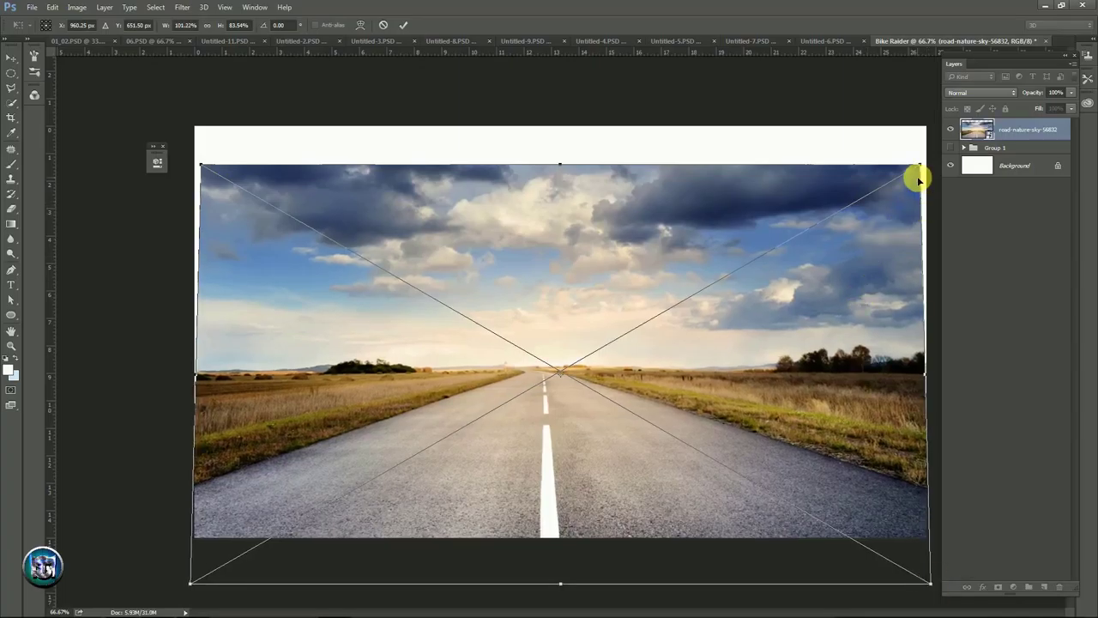
{"action": "left_click_drag", "start_coordinate": [920, 168], "coordinate": [920, 171]}
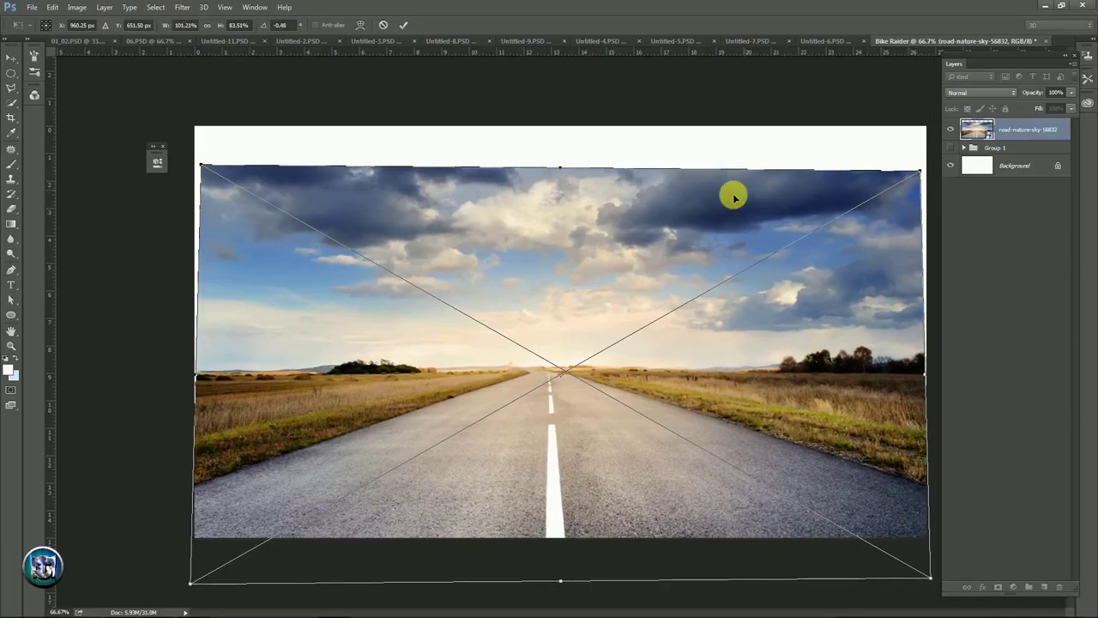
{"action": "key", "text": "ctrl+z"}
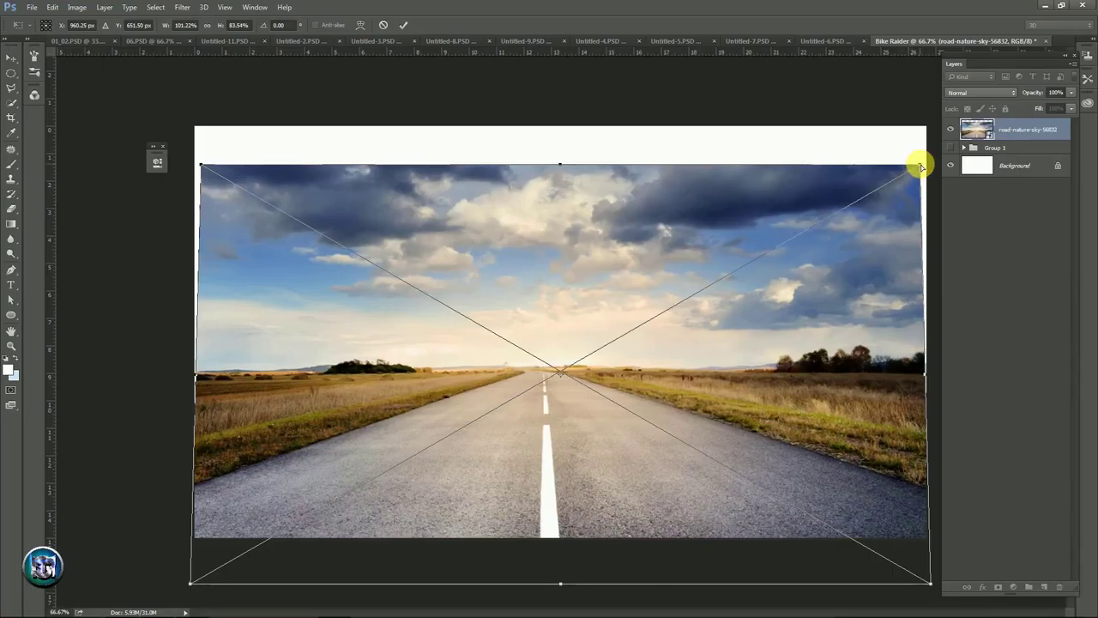
{"action": "left_click_drag", "start_coordinate": [920, 166], "coordinate": [913, 164]}
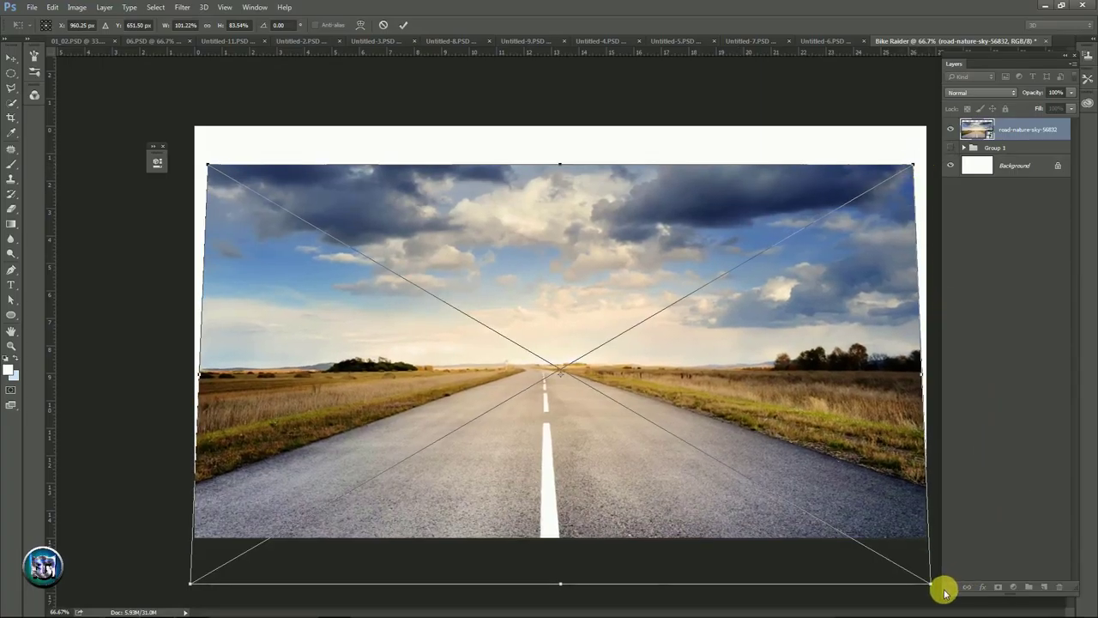
{"action": "left_click_drag", "start_coordinate": [934, 586], "coordinate": [936, 587]}
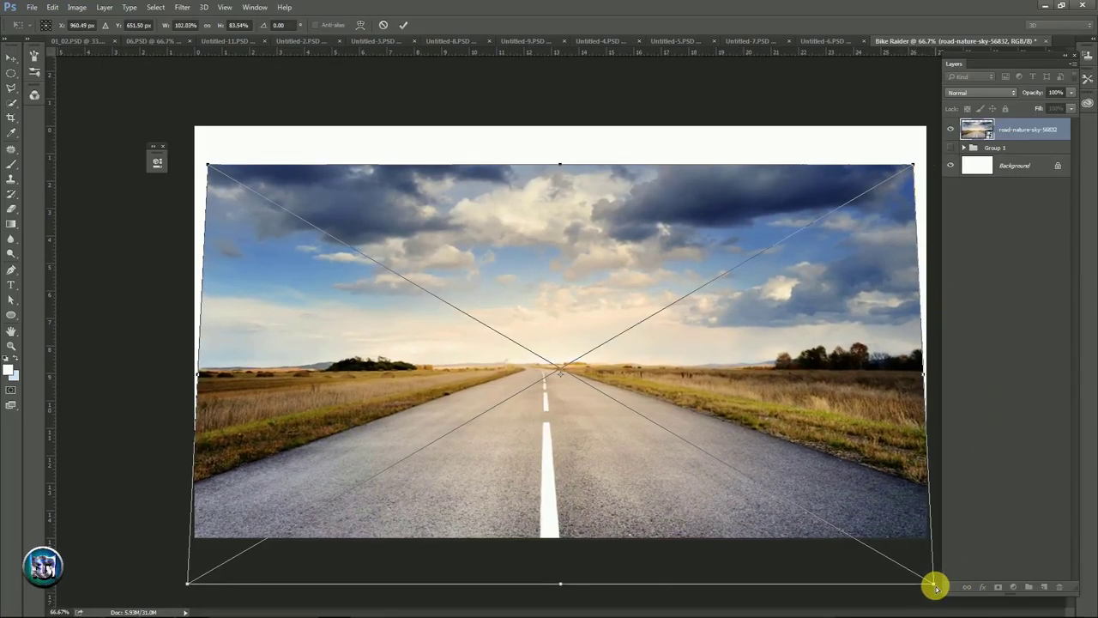
{"action": "left_click", "coordinate": [403, 25]}
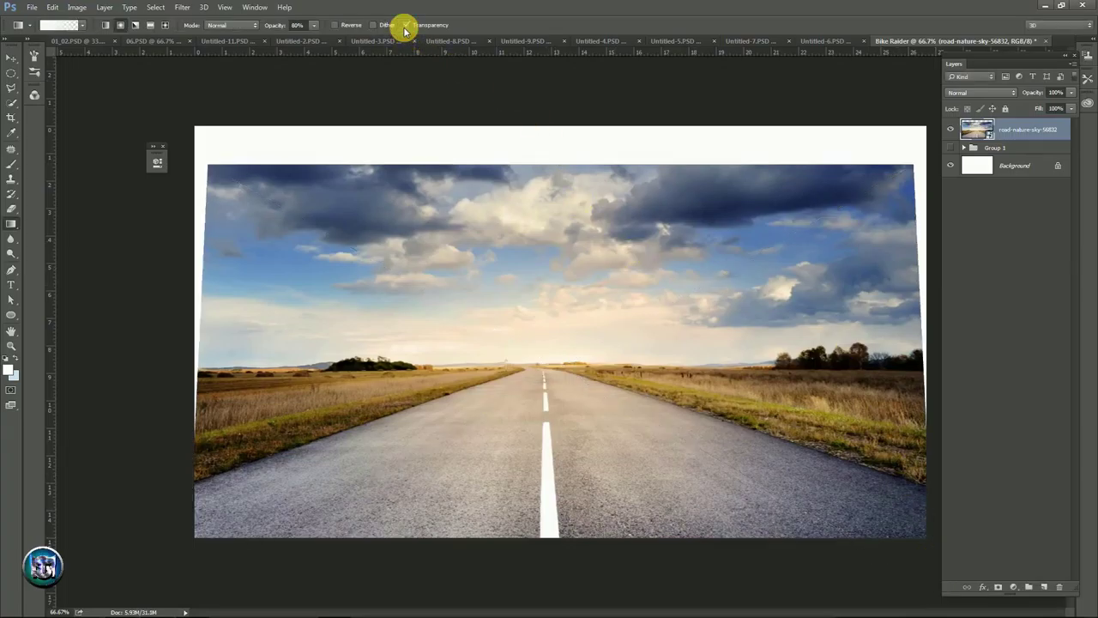
{"action": "key", "text": "v"}
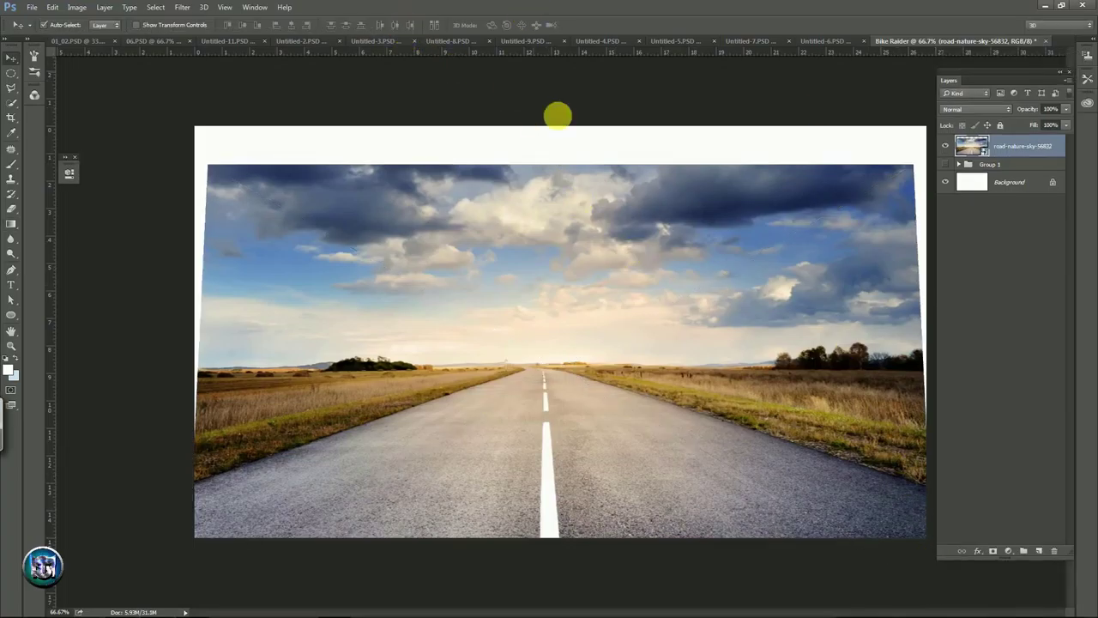
- Add a layer mask to the road photo and fade its upper sky to white with gradients
{"action": "left_click", "coordinate": [994, 551]}
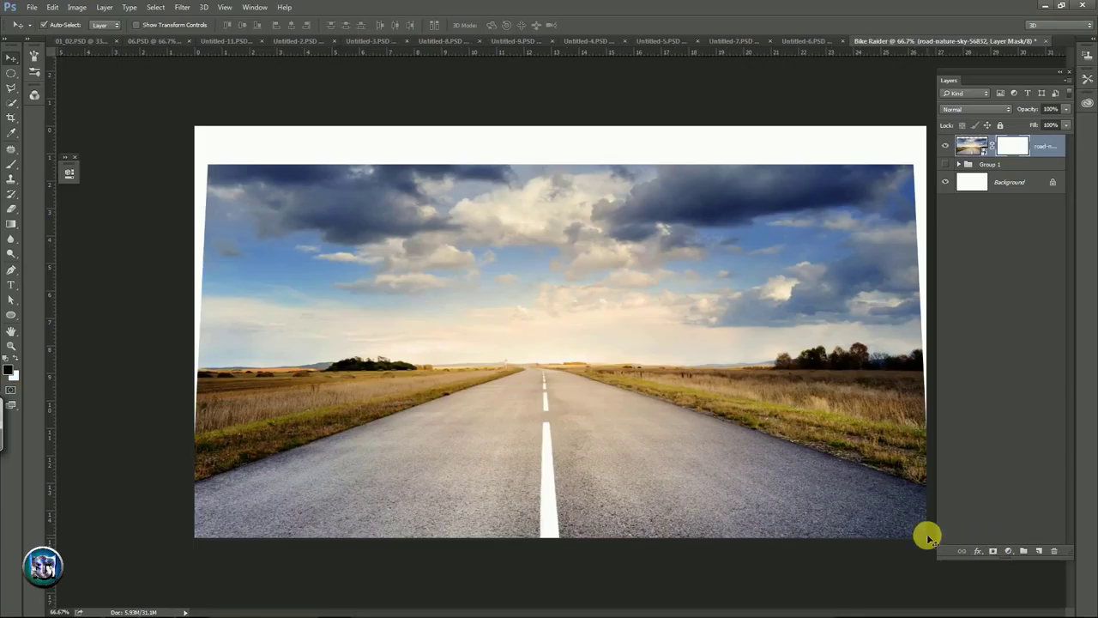
{"action": "left_click", "coordinate": [11, 224]}
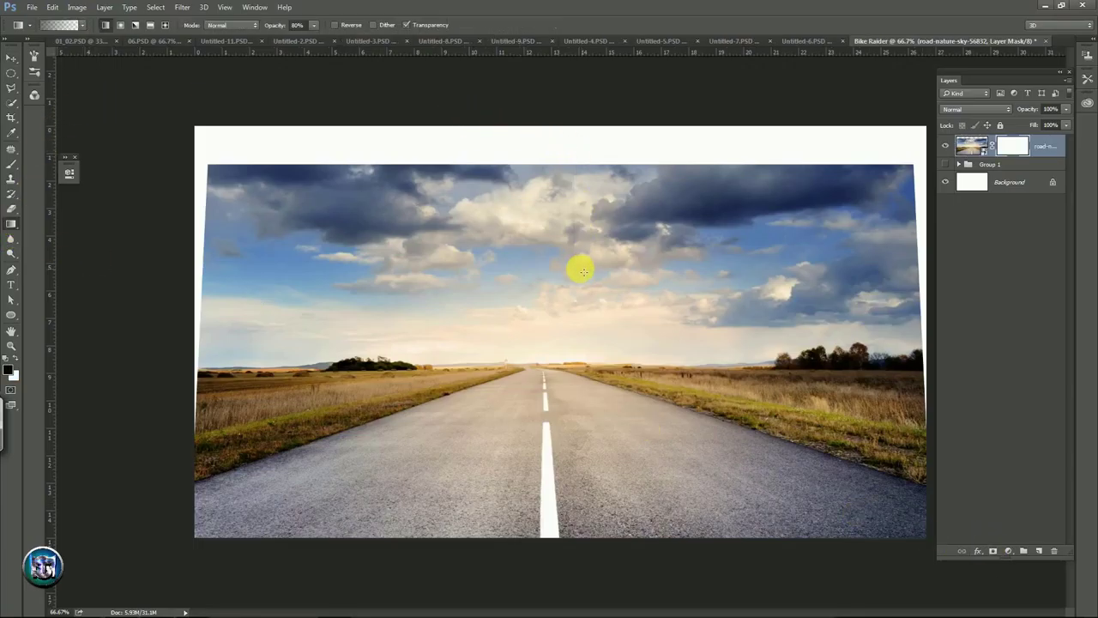
{"action": "left_click_drag", "start_coordinate": [575, 152], "coordinate": [581, 266]}
{"action": "left_click_drag", "start_coordinate": [566, 144], "coordinate": [571, 283]}
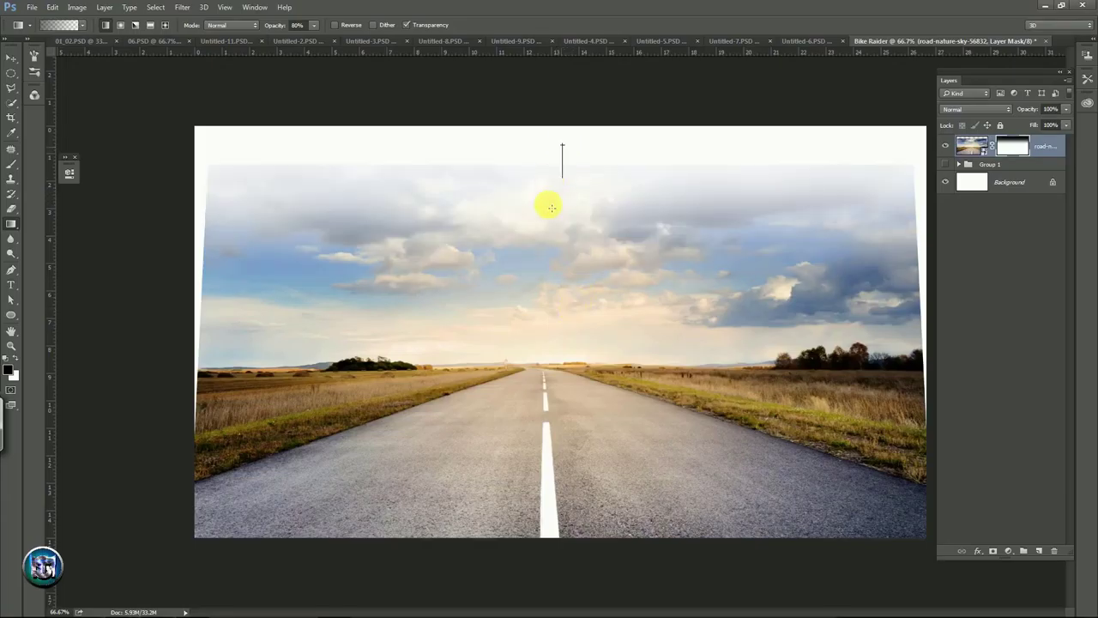
{"action": "left_click_drag", "start_coordinate": [546, 371], "coordinate": [532, 374]}
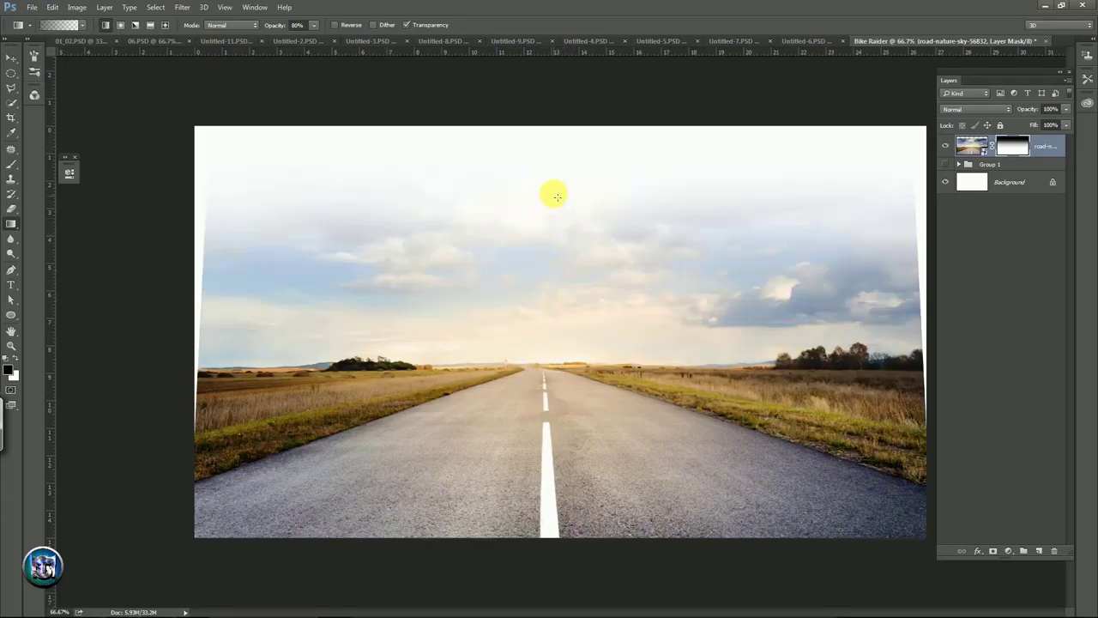
{"action": "left_click_drag", "start_coordinate": [554, 191], "coordinate": [551, 300]}
- Extend the gradient fade down over the lower sky and horizon into white mist
{"action": "left_click_drag", "start_coordinate": [541, 170], "coordinate": [541, 170]}
{"action": "left_click_drag", "start_coordinate": [534, 215], "coordinate": [548, 434]}
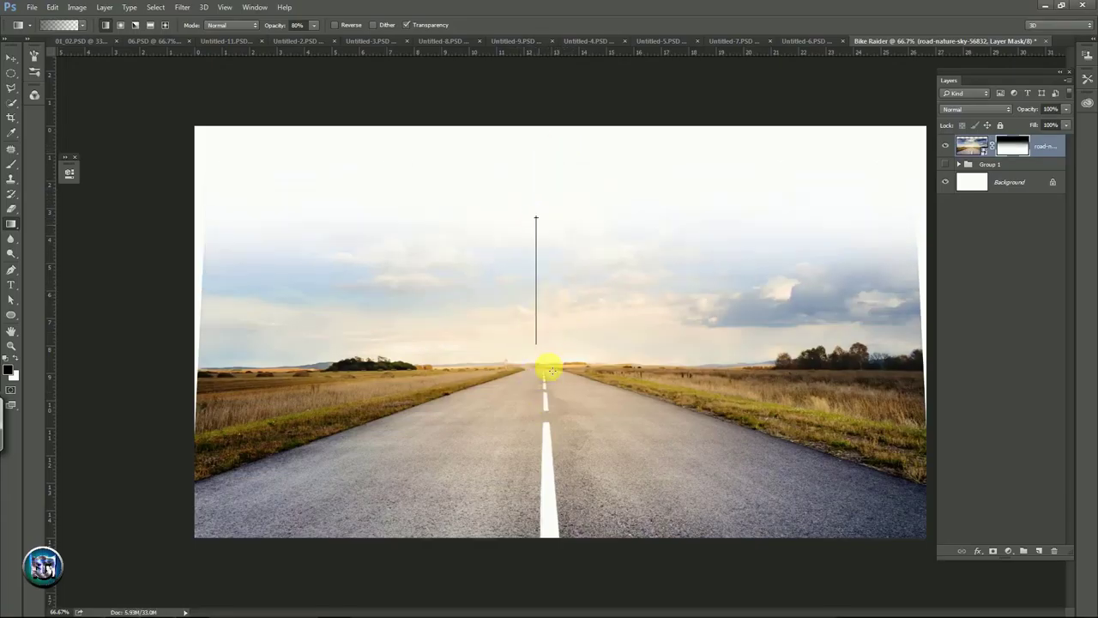
{"action": "left_click_drag", "start_coordinate": [540, 324], "coordinate": [554, 420]}
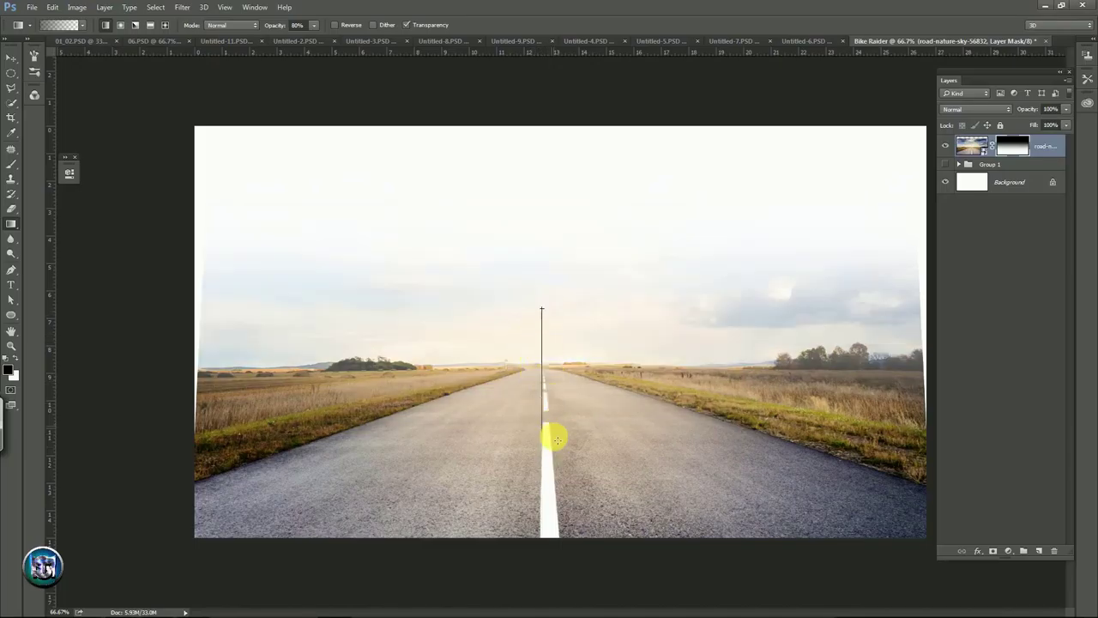
{"action": "left_click_drag", "start_coordinate": [535, 314], "coordinate": [544, 404]}
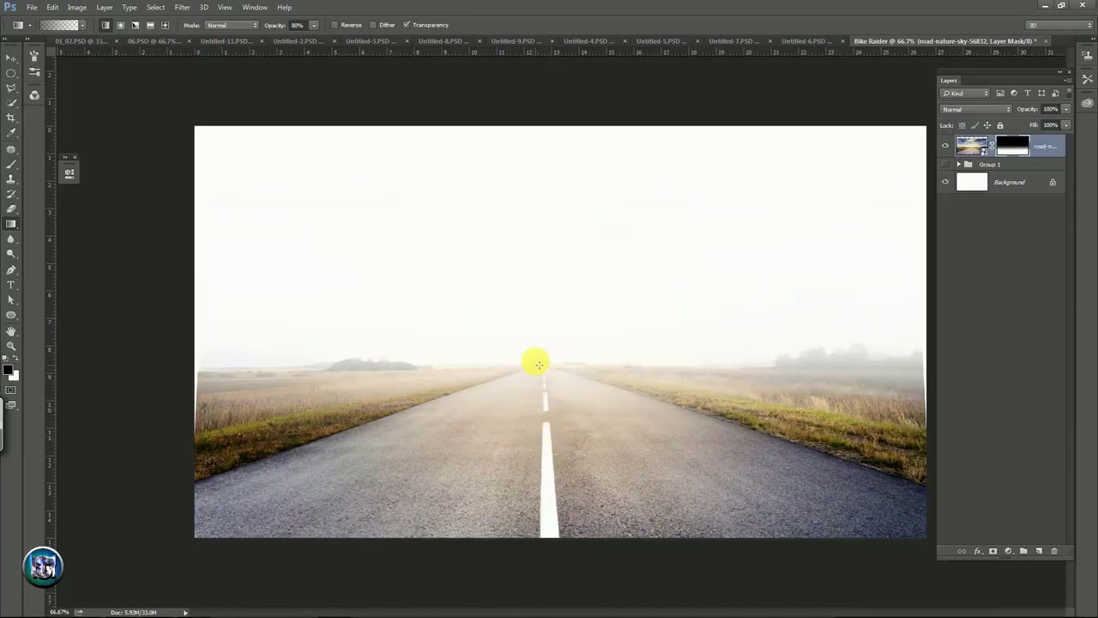
{"action": "left_click_drag", "start_coordinate": [544, 442], "coordinate": [545, 442]}
{"action": "left_click_drag", "start_coordinate": [534, 356], "coordinate": [554, 423]}
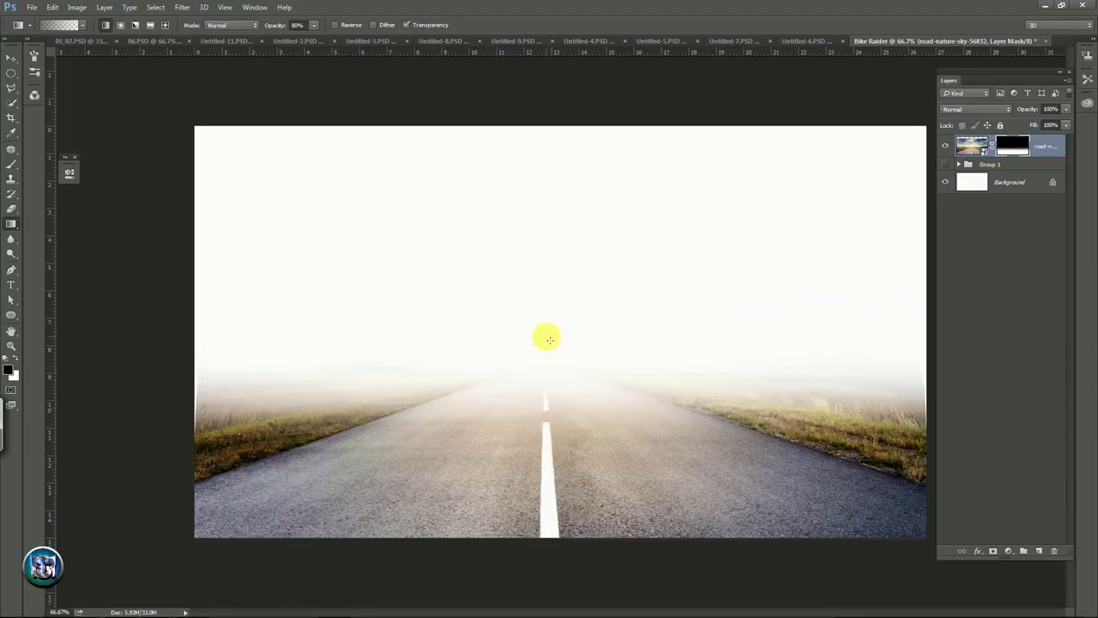
- Duplicate the SKY group from Untitled-6 into the Bike Raider document
{"action": "key", "text": "v"}
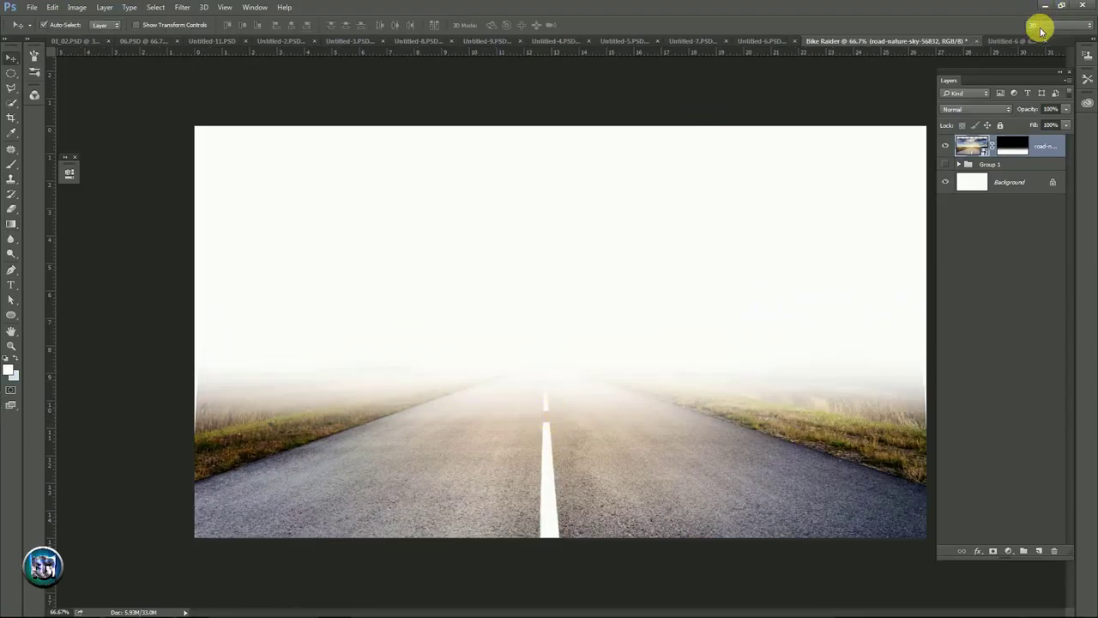
{"action": "left_click", "coordinate": [1017, 41]}
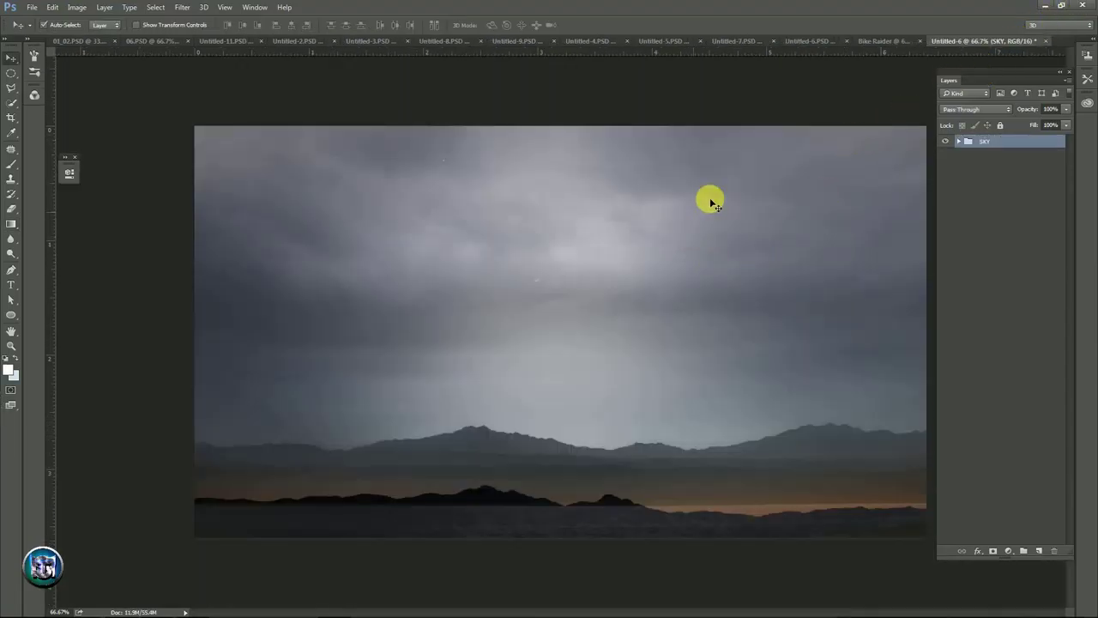
{"action": "right_click", "coordinate": [1035, 145]}
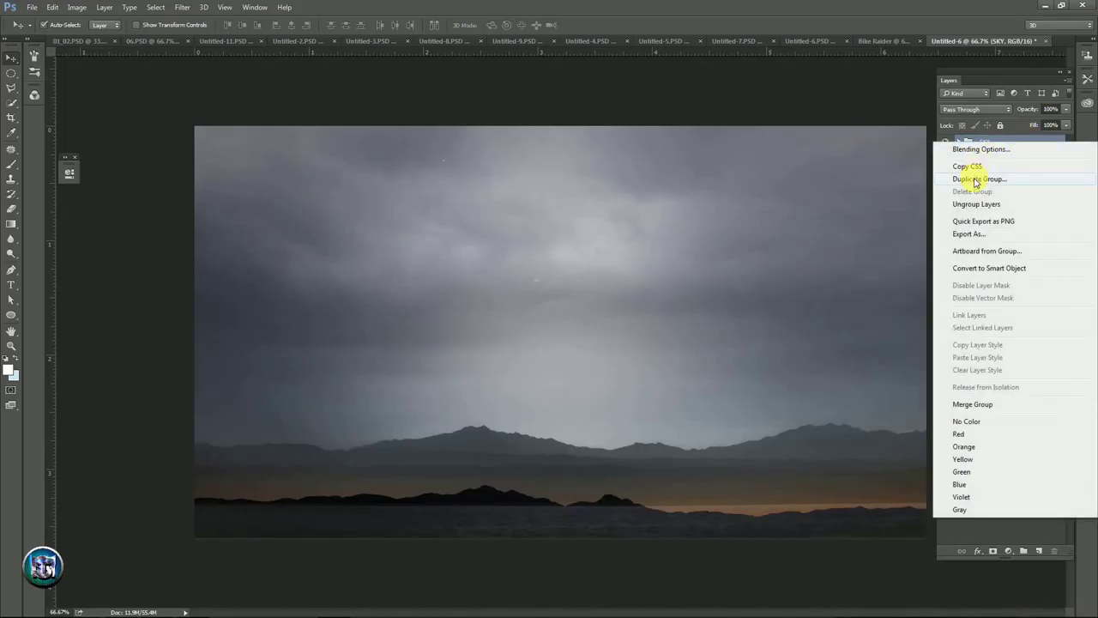
{"action": "left_click", "coordinate": [975, 179]}
{"action": "left_click", "coordinate": [569, 391]}
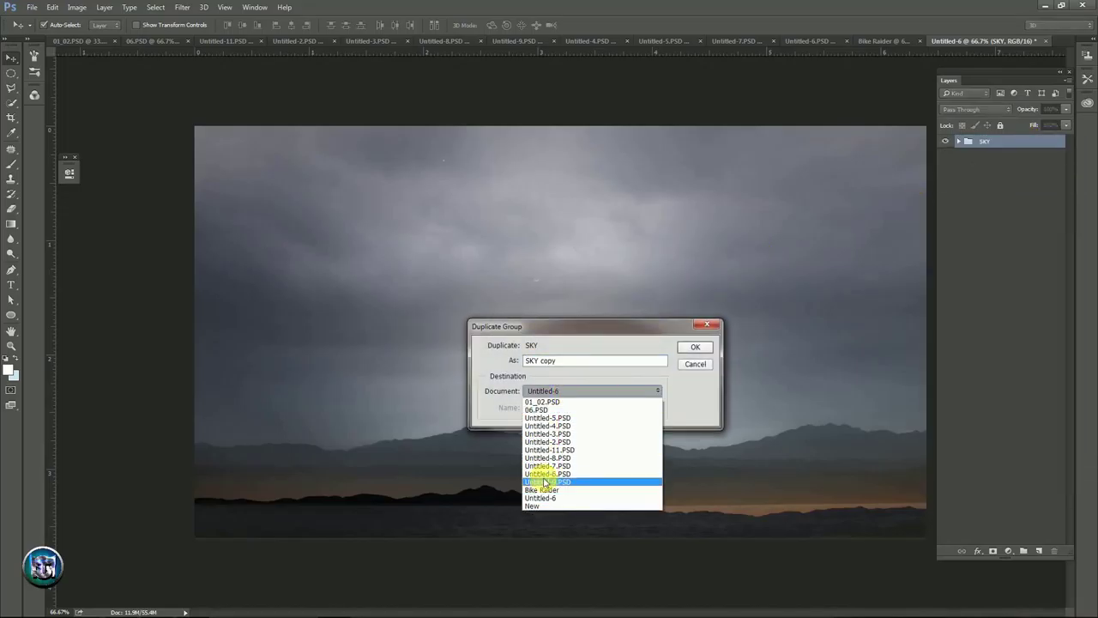
{"action": "left_click", "coordinate": [532, 490]}
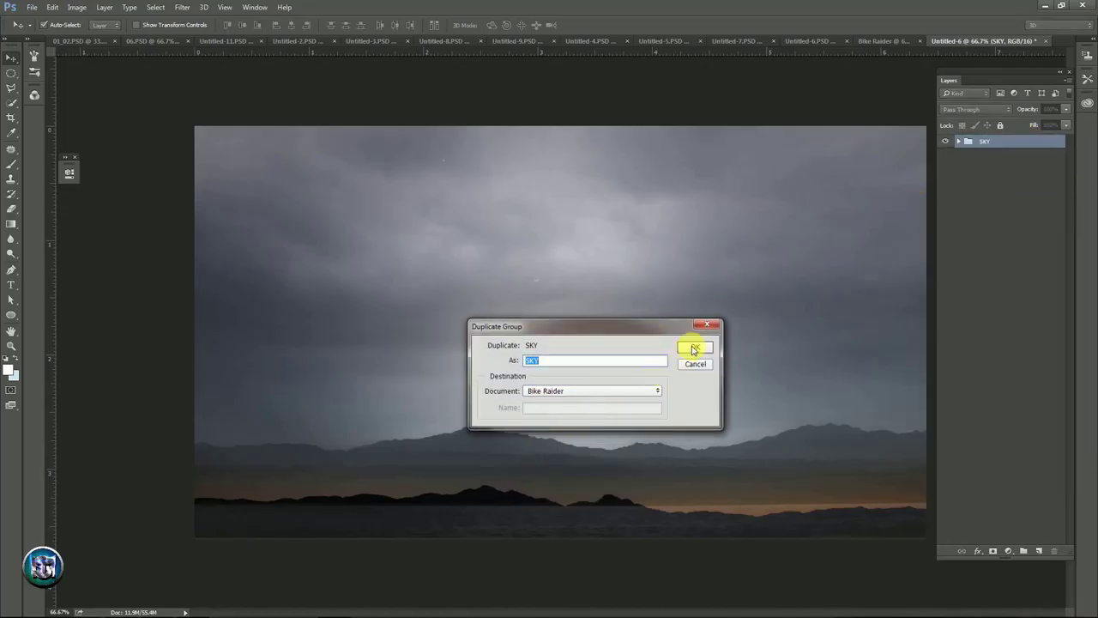
{"action": "left_click", "coordinate": [694, 349]}
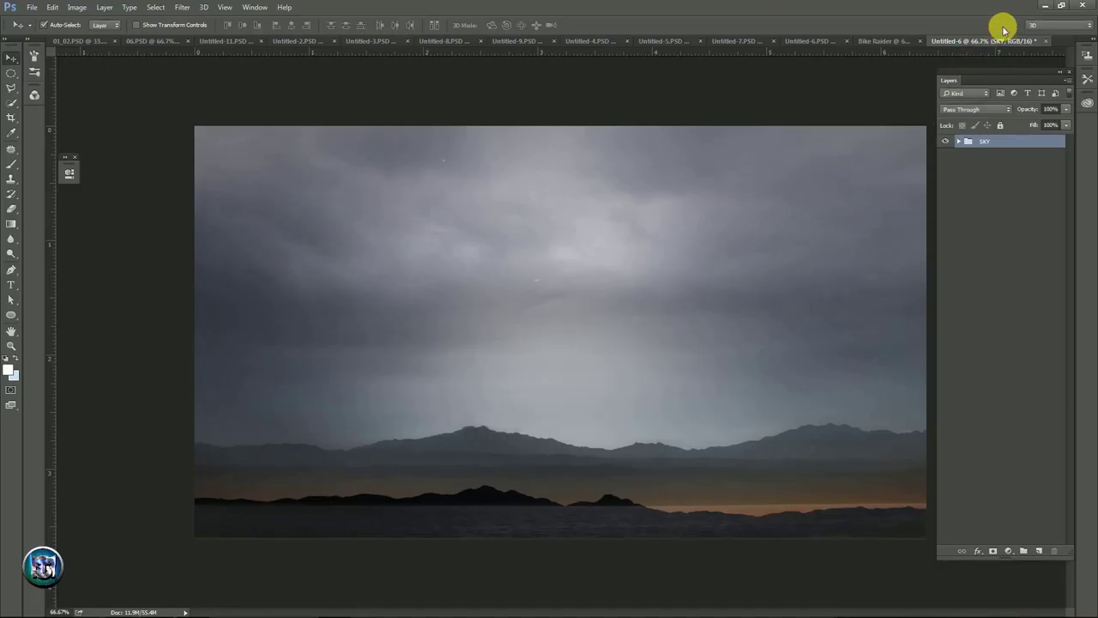
- In Bike Raider, move Group 1 above the SKY group and toggle SKY's visibility to check
{"action": "left_click", "coordinate": [887, 42]}
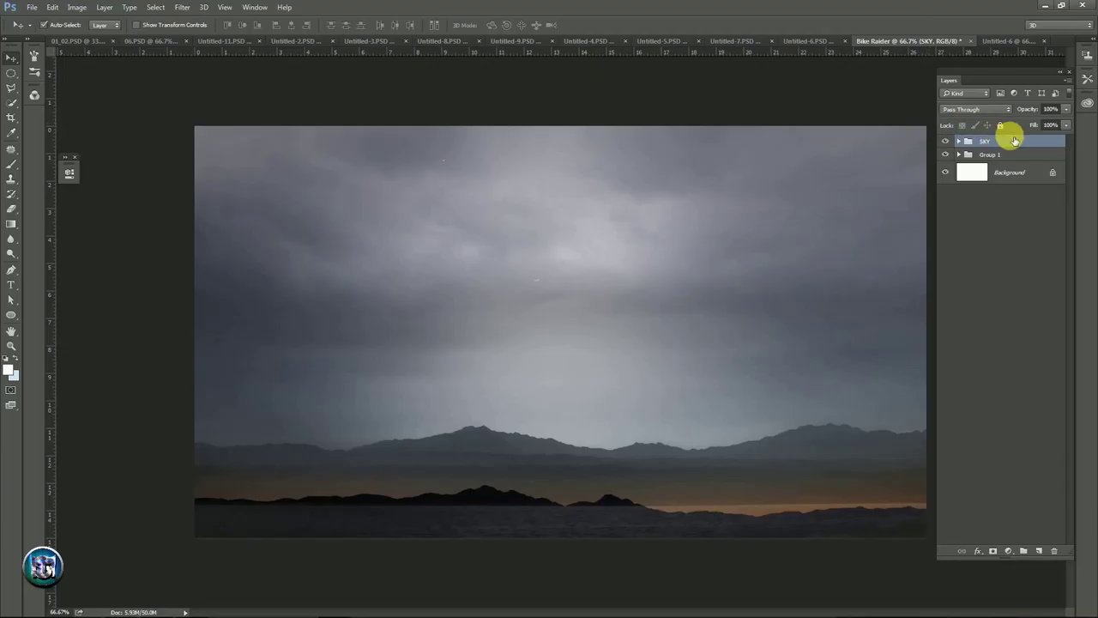
{"action": "left_click_drag", "start_coordinate": [1002, 152], "coordinate": [1020, 139]}
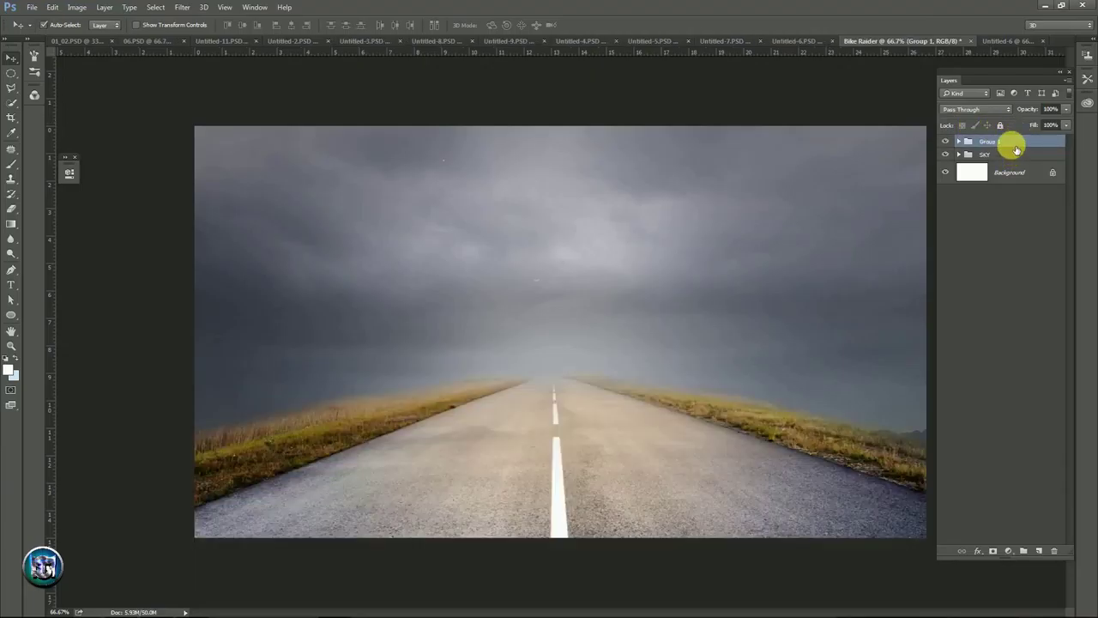
{"action": "left_click", "coordinate": [1005, 157]}
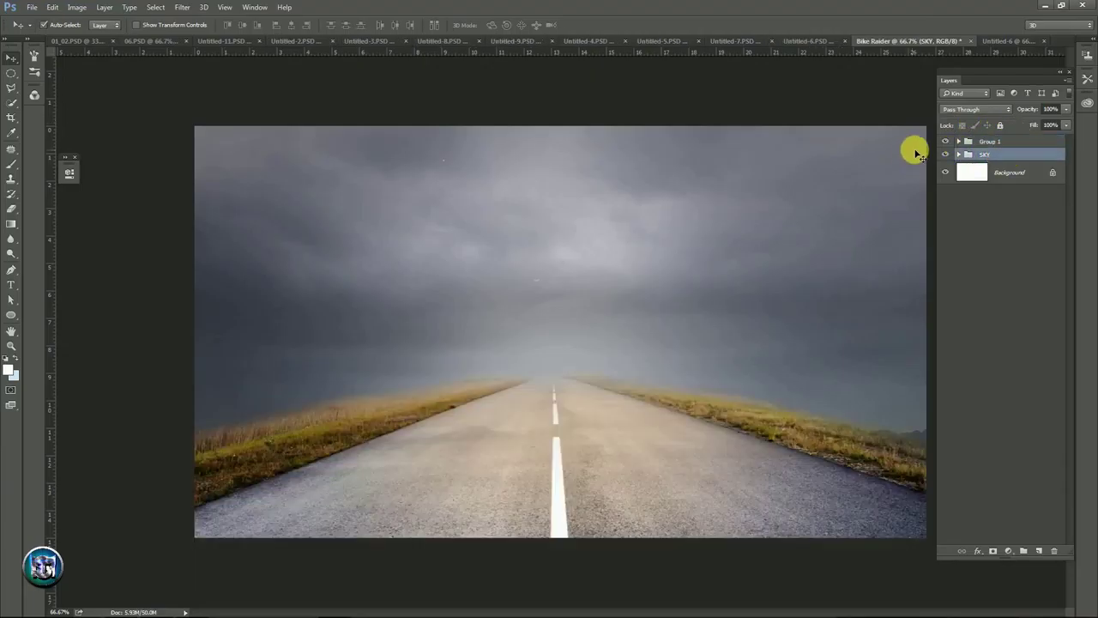
{"action": "left_click", "coordinate": [947, 155]}
{"action": "left_click", "coordinate": [949, 155]}
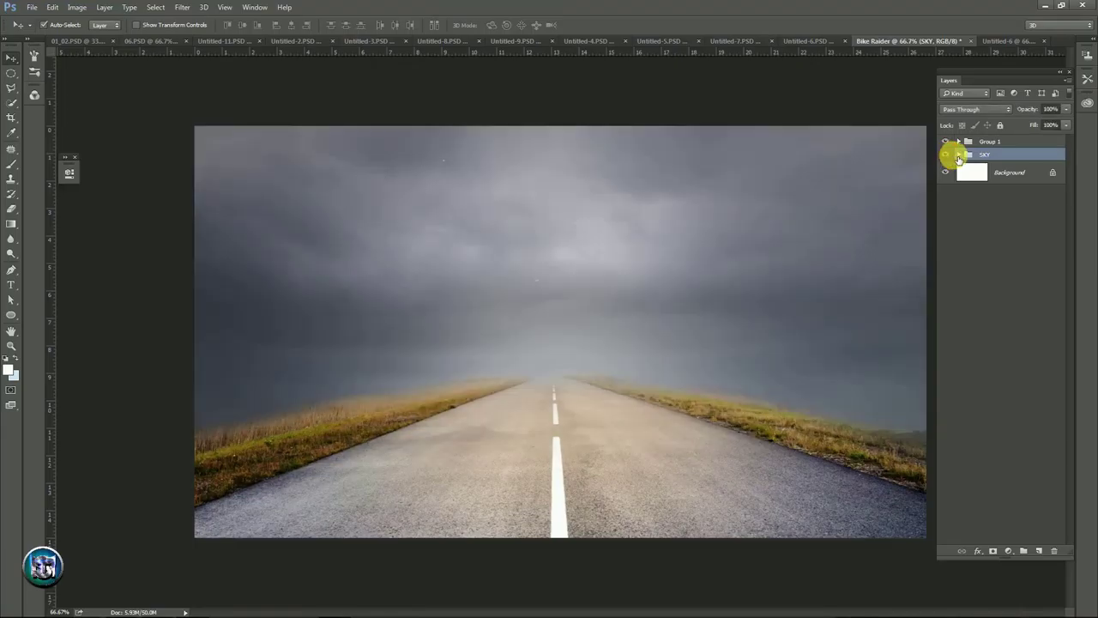
- Expand the SKY group and toggle its cloud and evening-sky layers to compare
{"action": "left_click", "coordinate": [959, 155]}
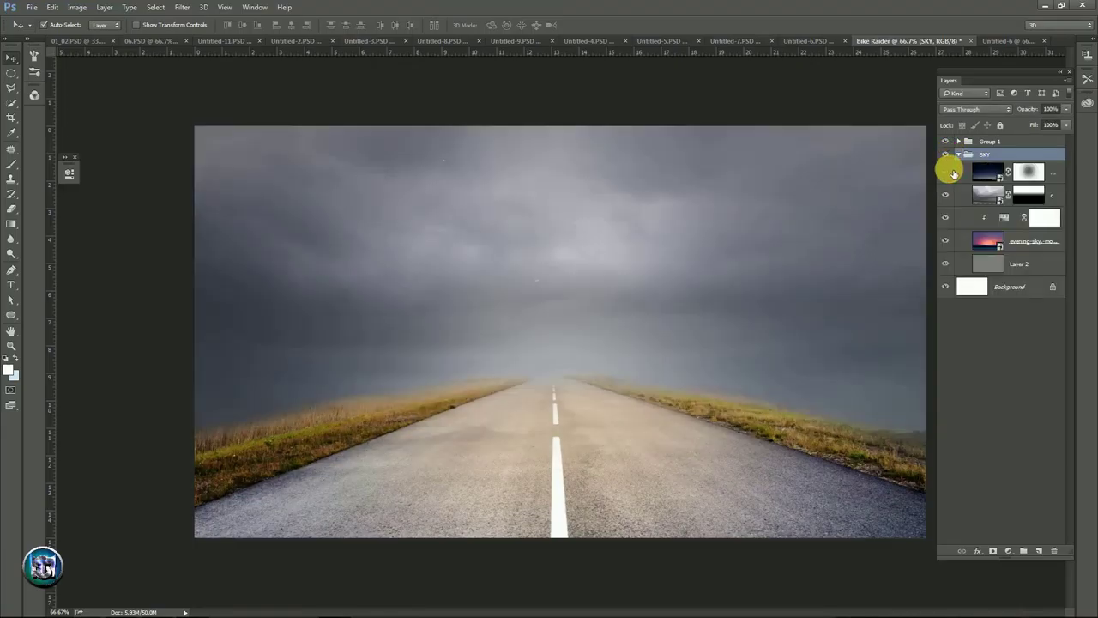
{"action": "left_click", "coordinate": [951, 172]}
{"action": "left_click", "coordinate": [951, 173]}
{"action": "left_click", "coordinate": [951, 194]}
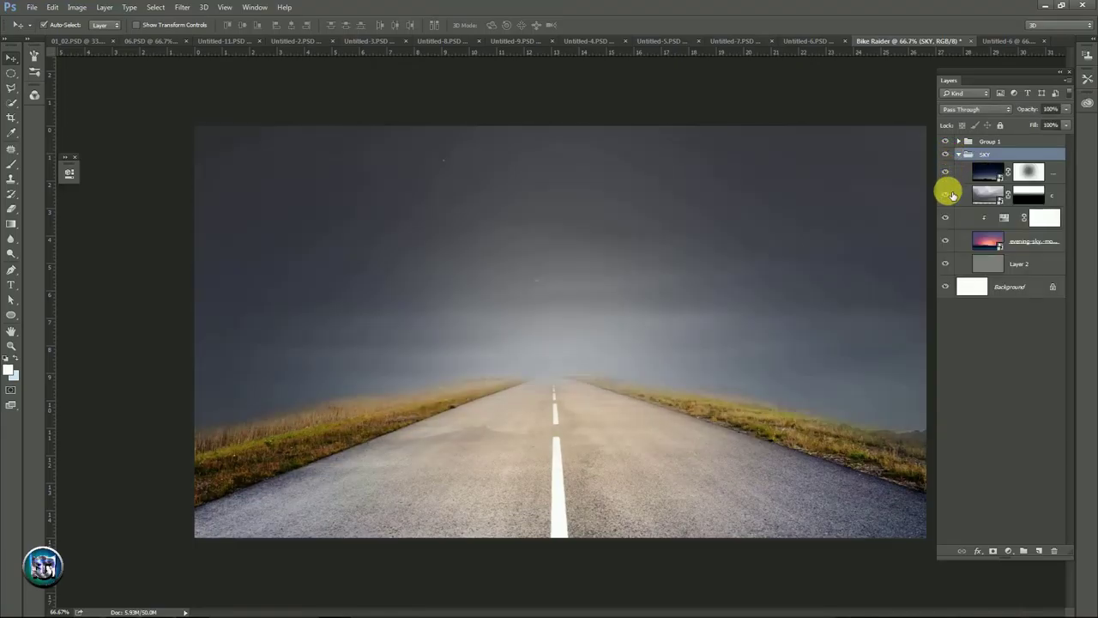
{"action": "left_click", "coordinate": [950, 195]}
{"action": "left_click", "coordinate": [947, 242]}
{"action": "left_click", "coordinate": [947, 242]}
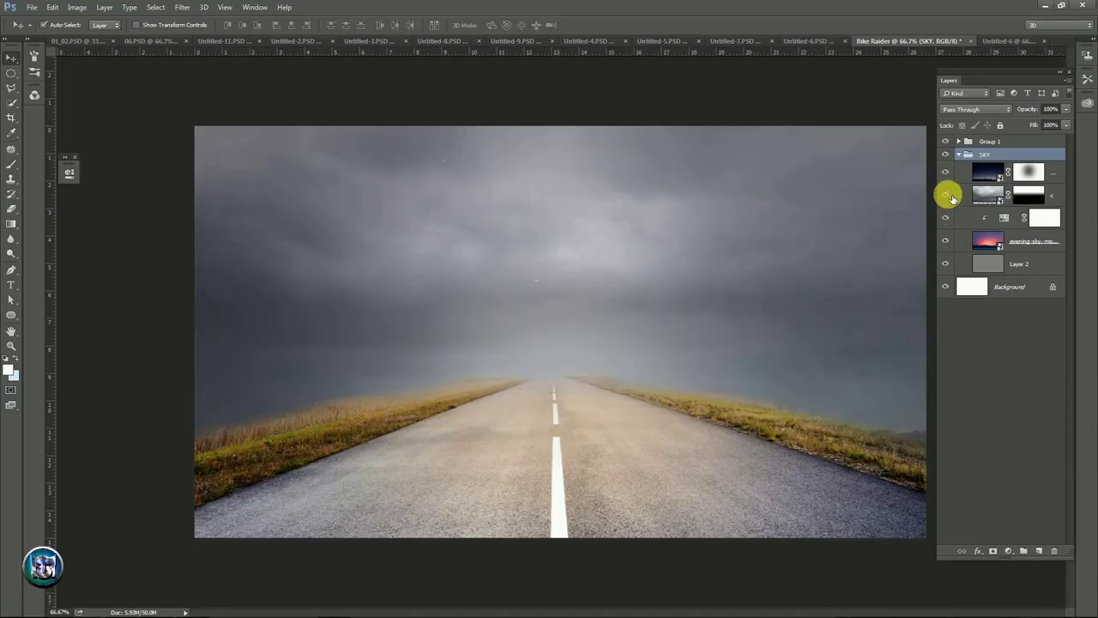
{"action": "left_click", "coordinate": [960, 155]}
{"action": "left_click", "coordinate": [991, 154]}
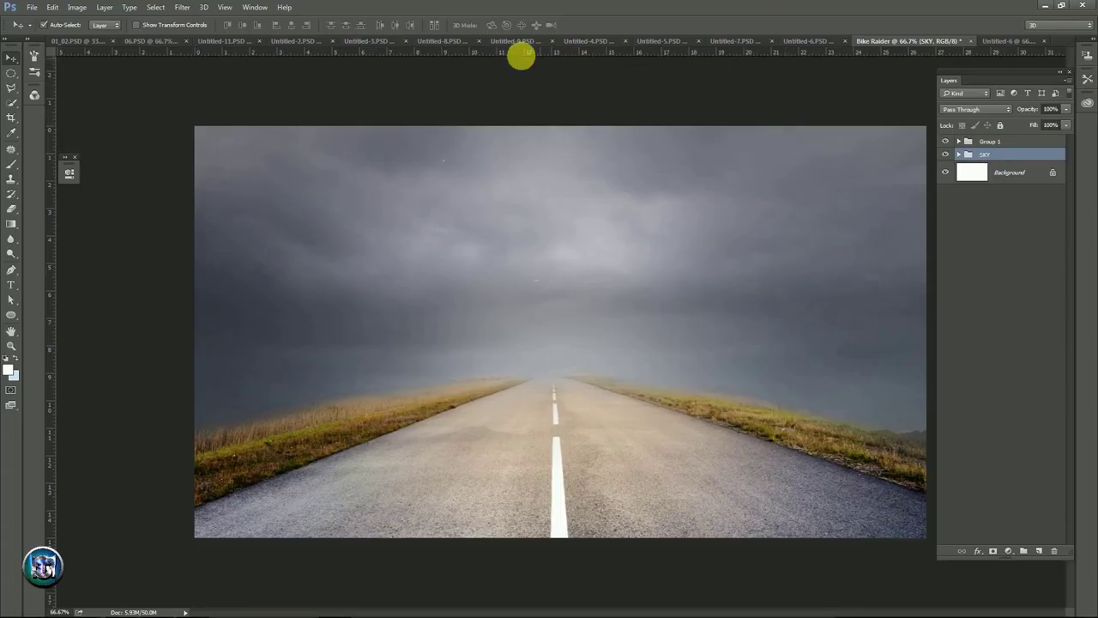
- Duplicate the TREE R SIDE group from Untitled-3.PSD into the Bike Raider document
{"action": "left_click", "coordinate": [386, 42]}
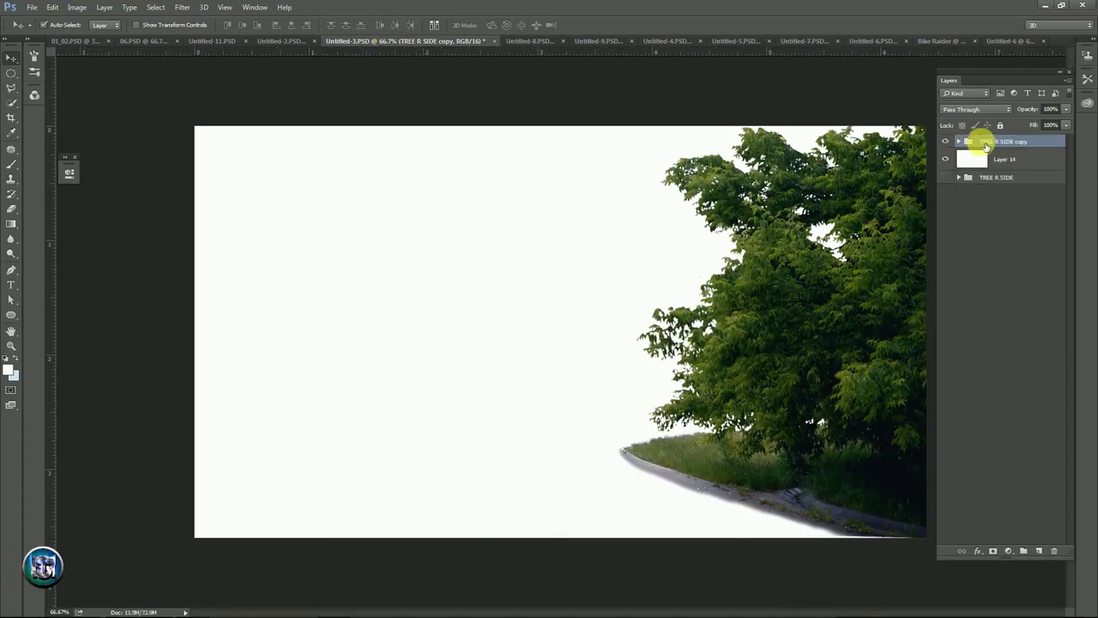
{"action": "left_click", "coordinate": [946, 141]}
{"action": "left_click", "coordinate": [946, 141]}
{"action": "right_click", "coordinate": [1047, 149]}
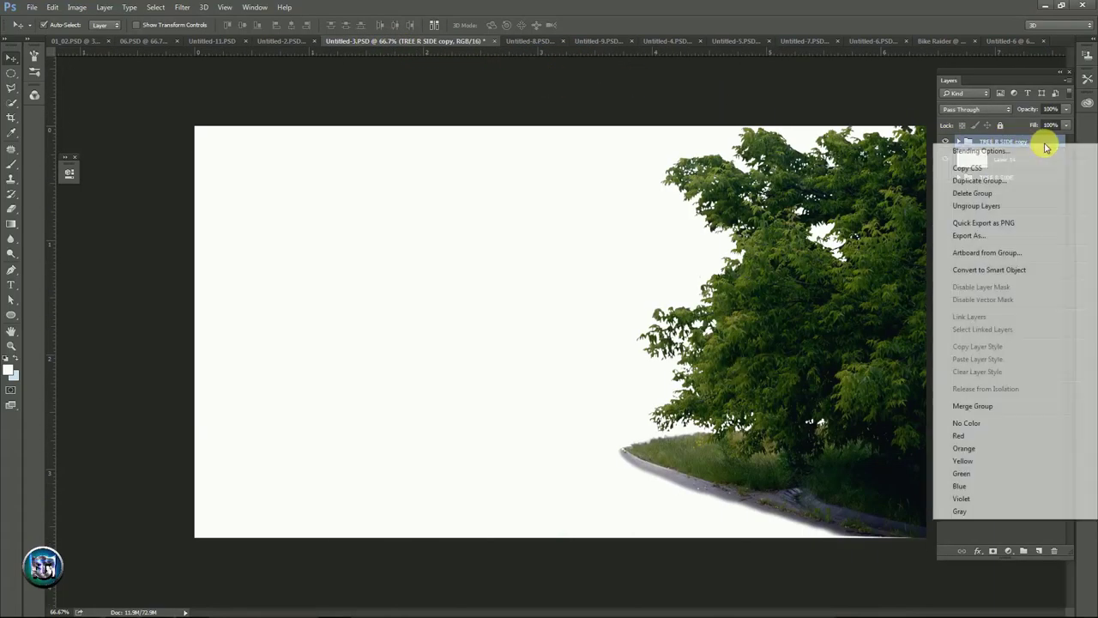
{"action": "left_click", "coordinate": [976, 180]}
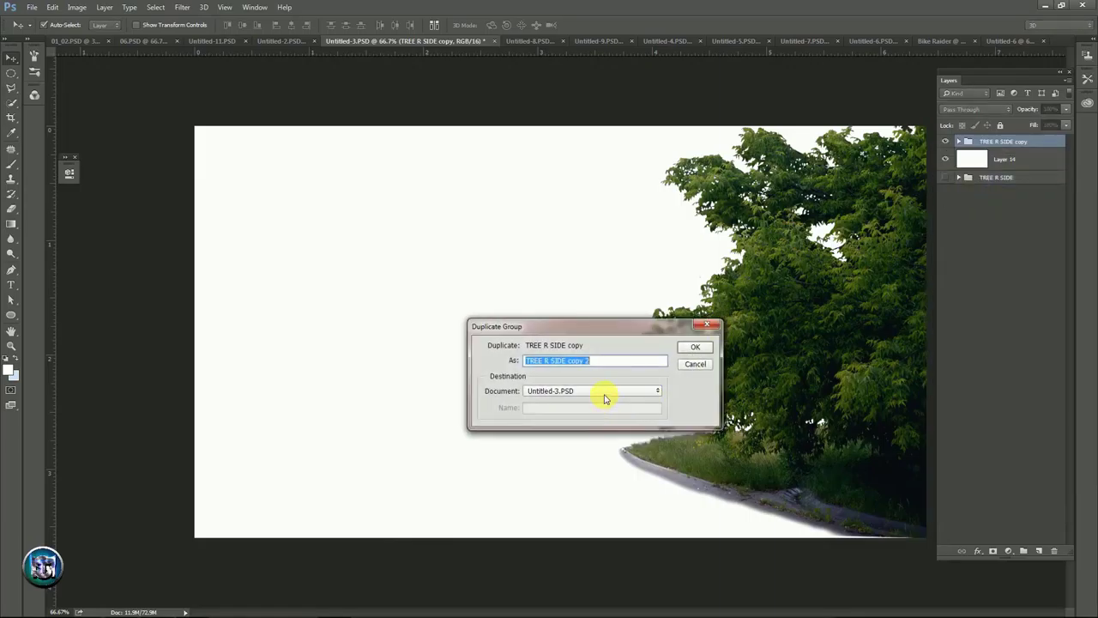
{"action": "left_click", "coordinate": [604, 397]}
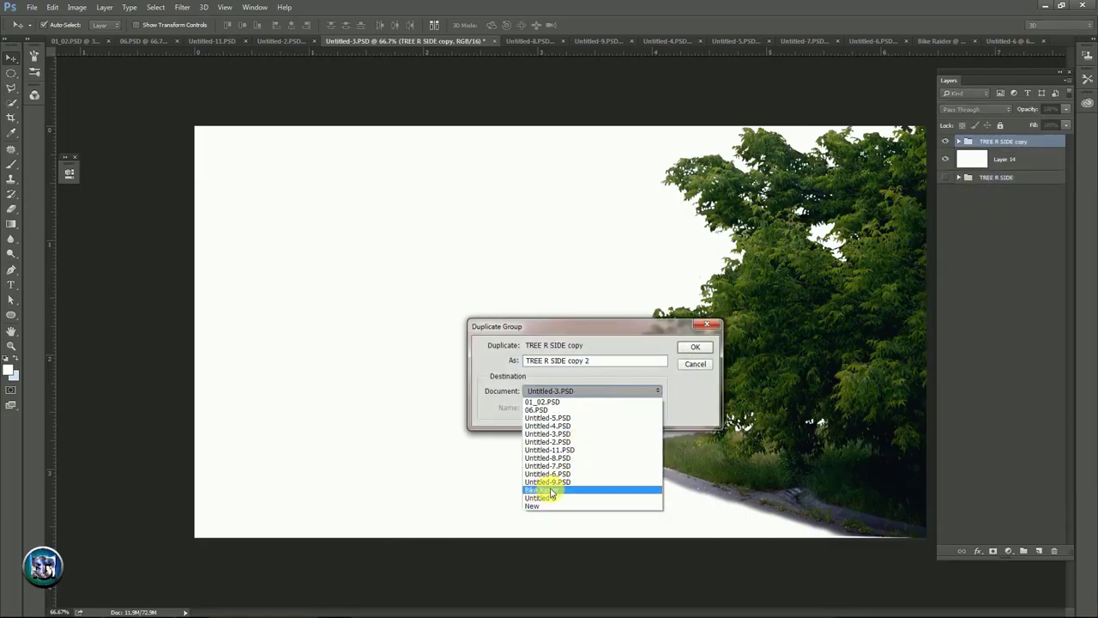
{"action": "left_click", "coordinate": [552, 490]}
{"action": "left_click", "coordinate": [691, 349]}
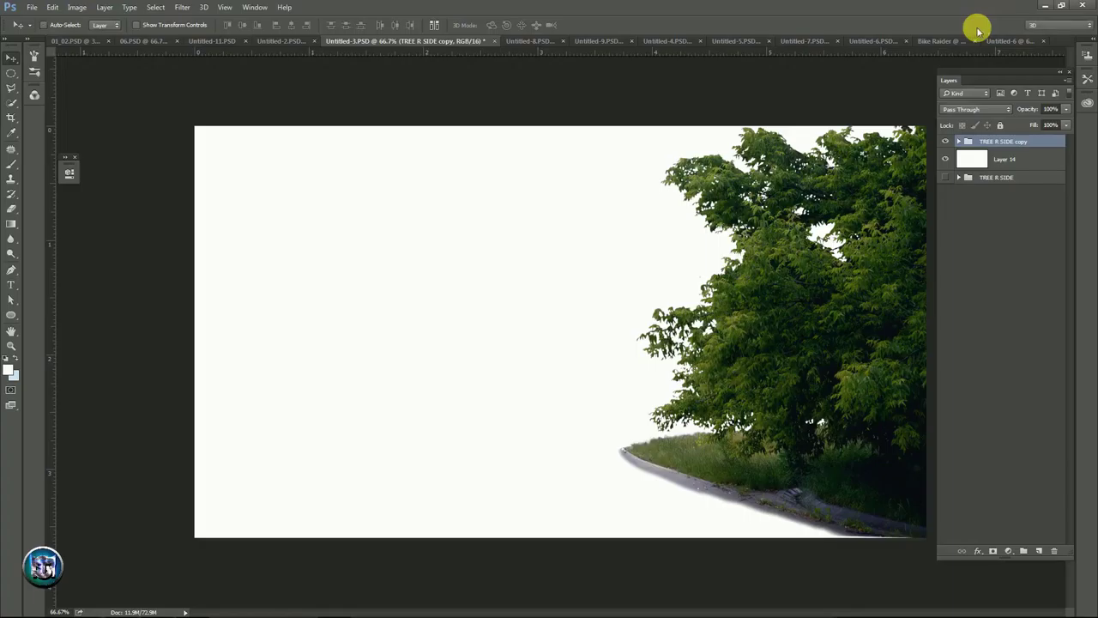
- Check the TREE R SIDE group in Bike Raider, then bring up Untitled-8.PSD
{"action": "left_click", "coordinate": [940, 41]}
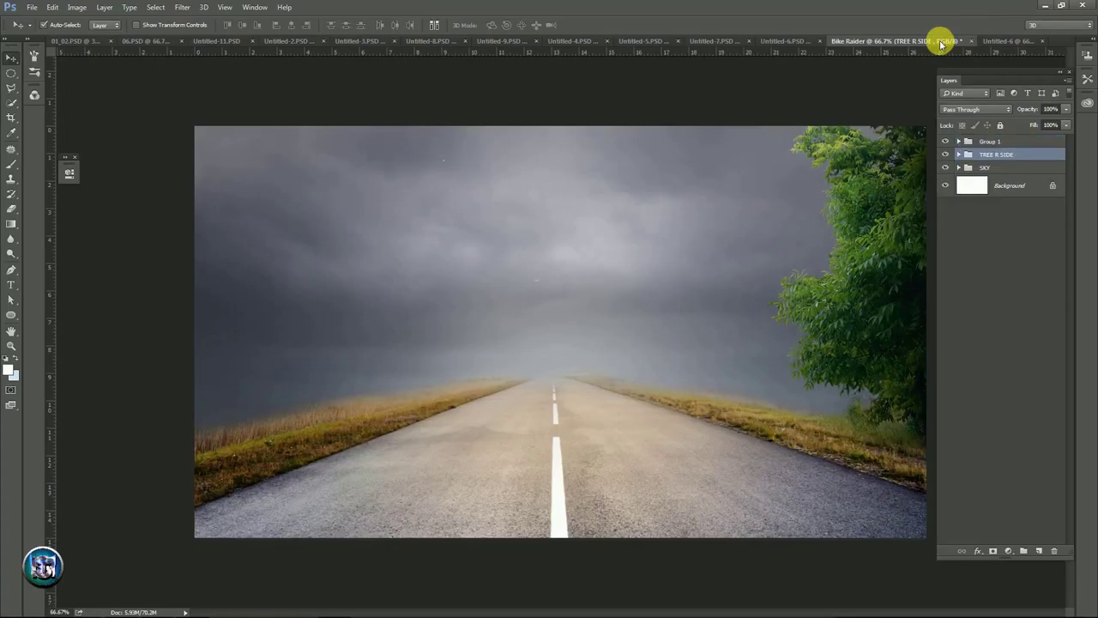
{"action": "left_click", "coordinate": [947, 155]}
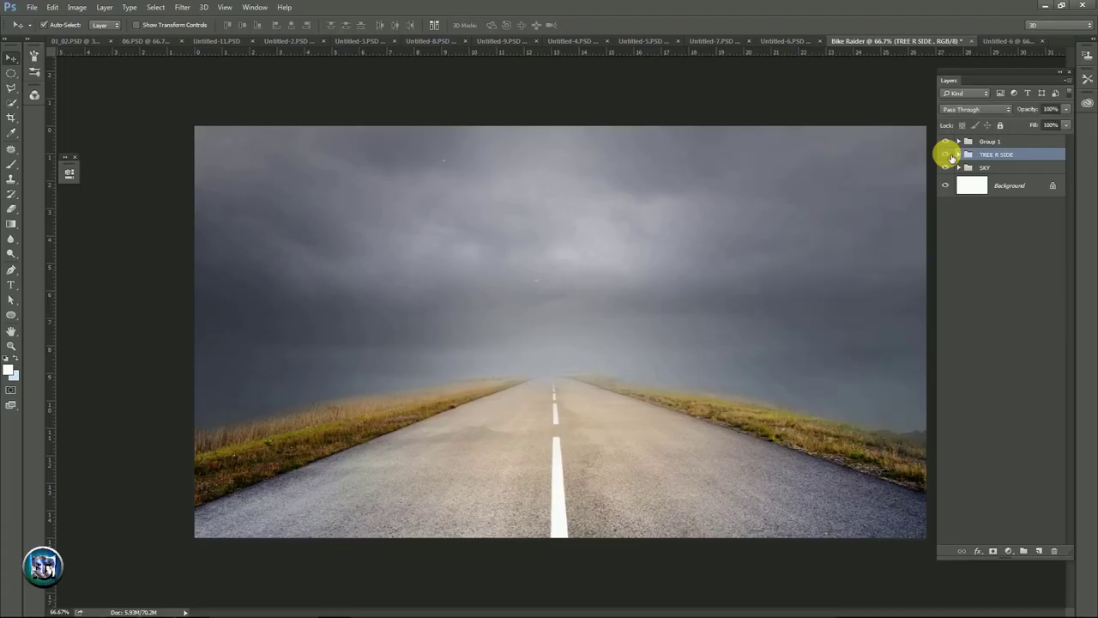
{"action": "left_click", "coordinate": [946, 155]}
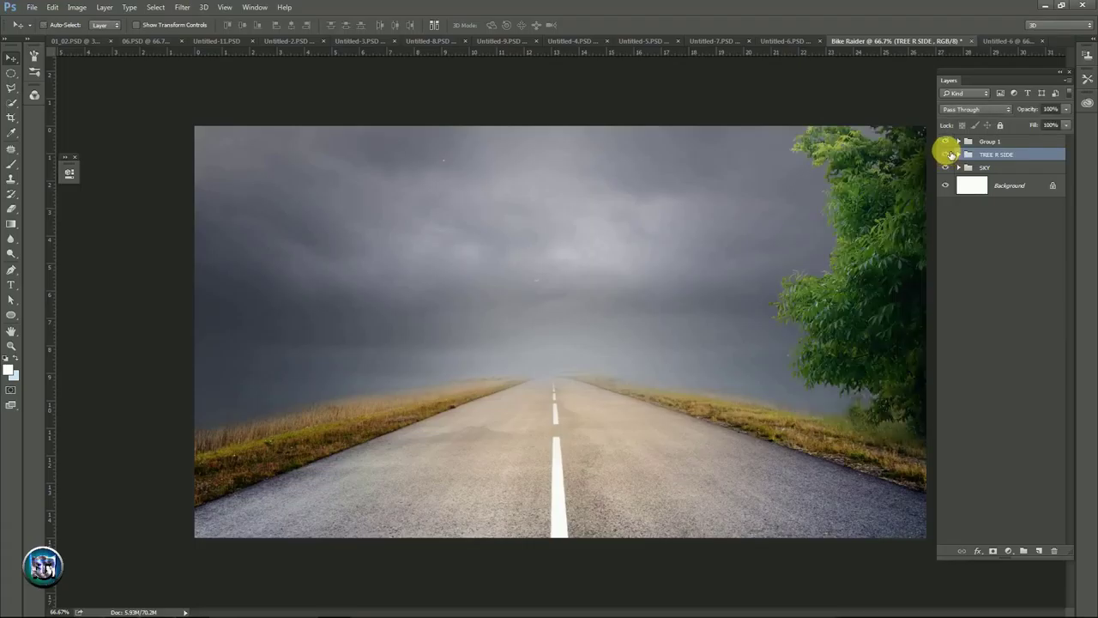
{"action": "left_click", "coordinate": [443, 43]}
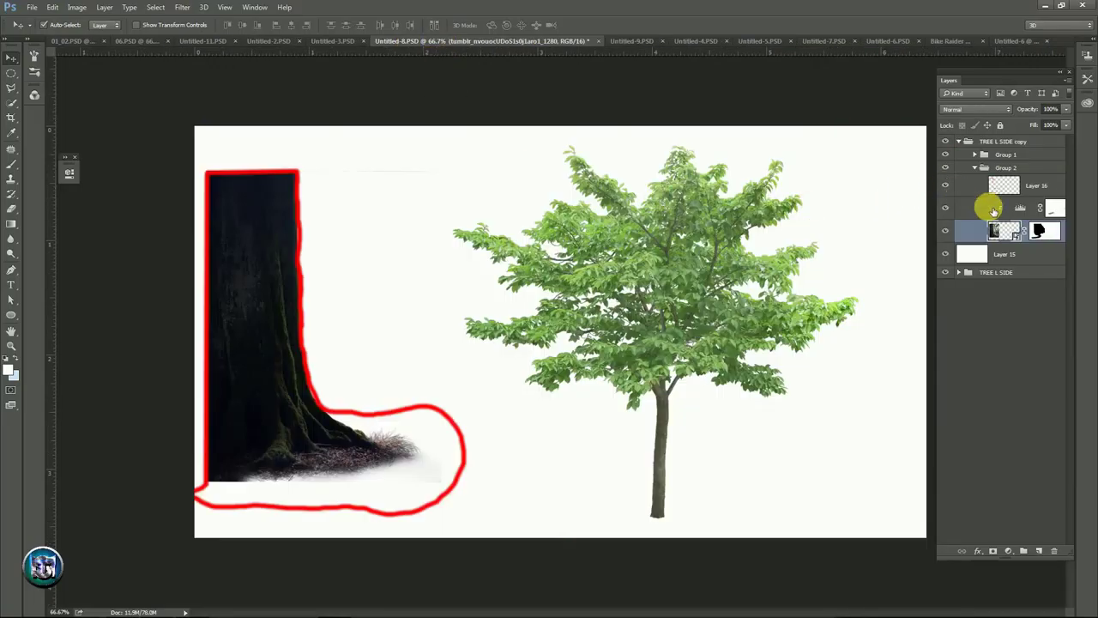
- Duplicate the tree-trunk Group 2 from Untitled-8 into the Bike Raider document
{"action": "left_click", "coordinate": [1044, 229], "text": "shift"}
{"action": "left_click", "coordinate": [1045, 230], "text": "shift"}
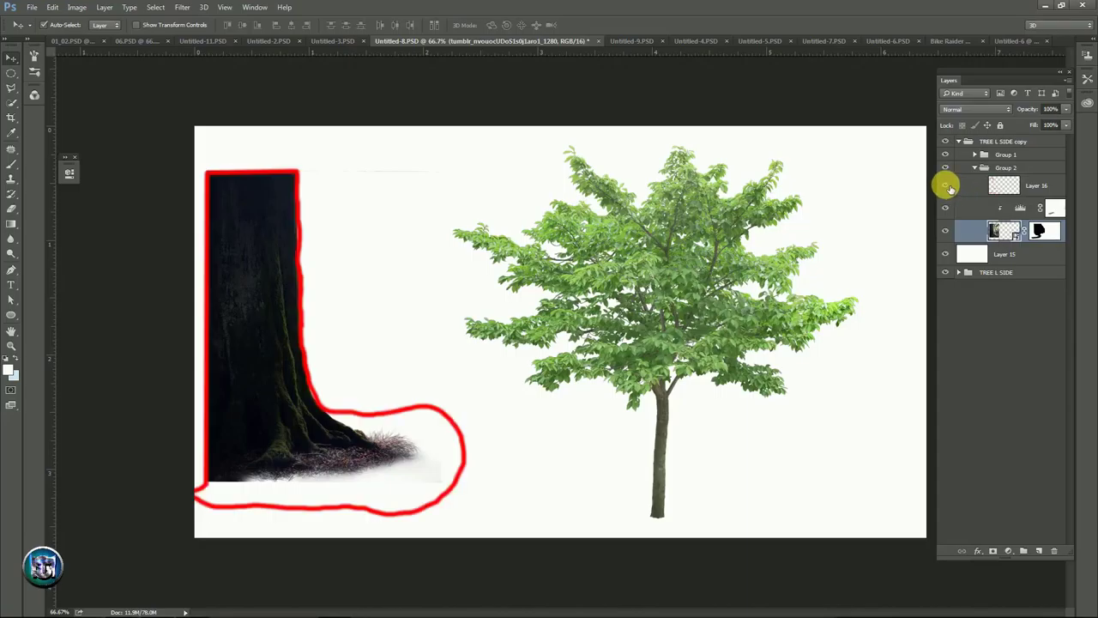
{"action": "right_click", "coordinate": [973, 230]}
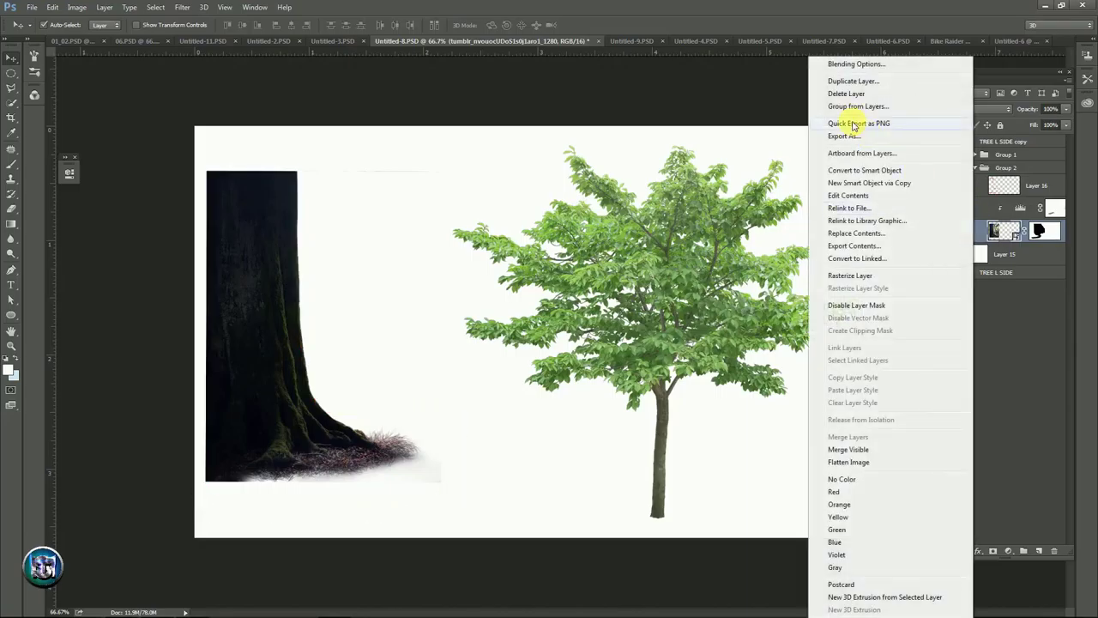
{"action": "left_click", "coordinate": [1053, 183]}
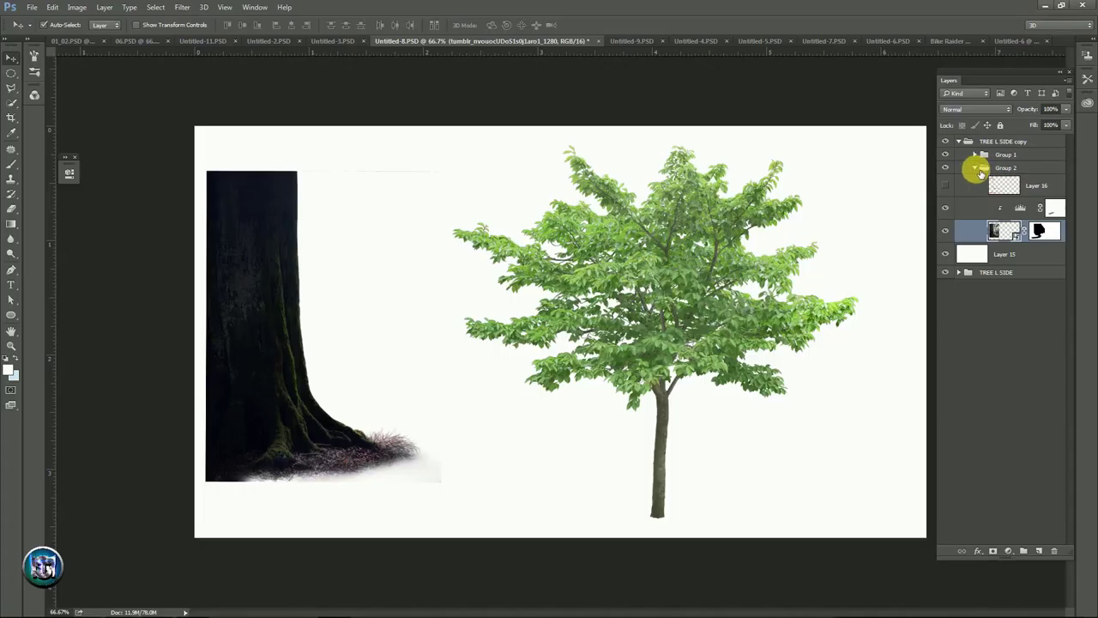
{"action": "left_click", "coordinate": [975, 167]}
{"action": "right_click", "coordinate": [1010, 169]}
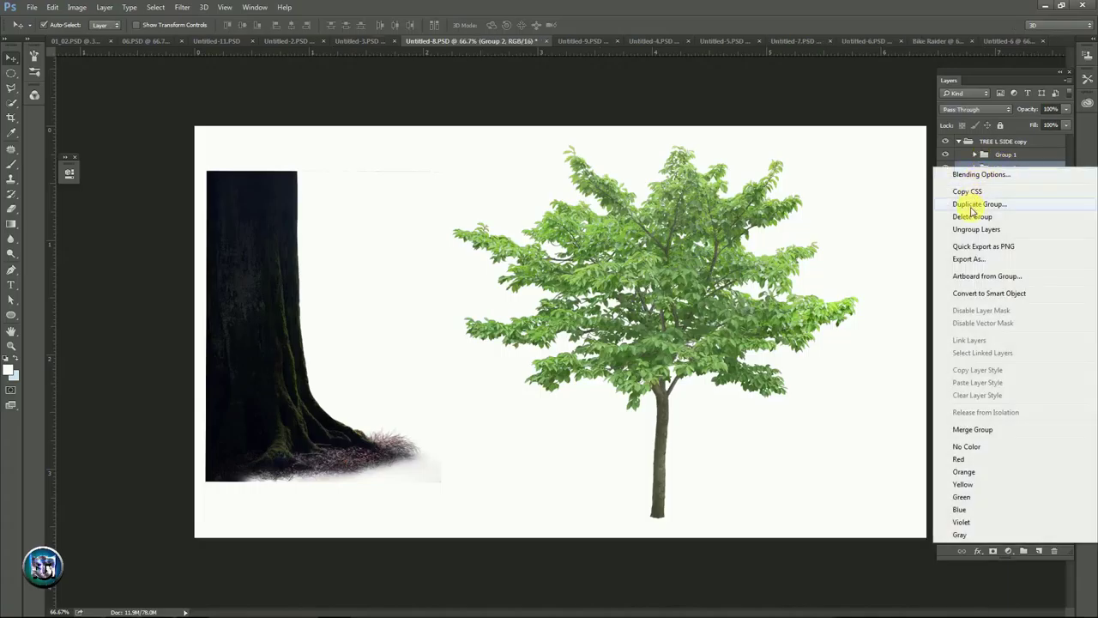
{"action": "left_click", "coordinate": [972, 206]}
{"action": "left_click", "coordinate": [567, 396]}
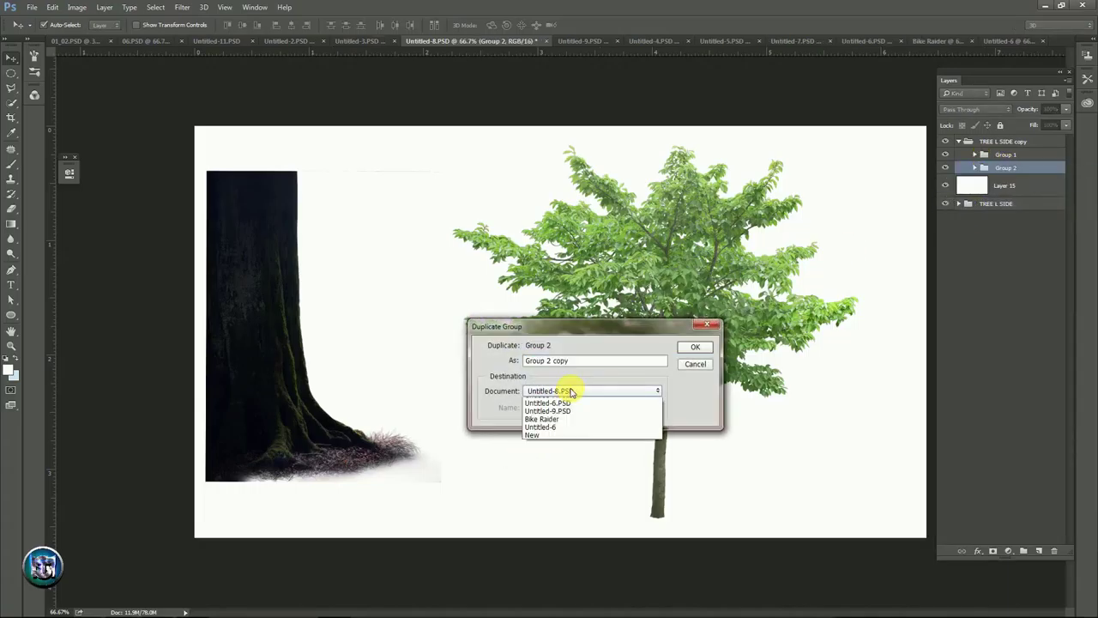
{"action": "left_click", "coordinate": [554, 490]}
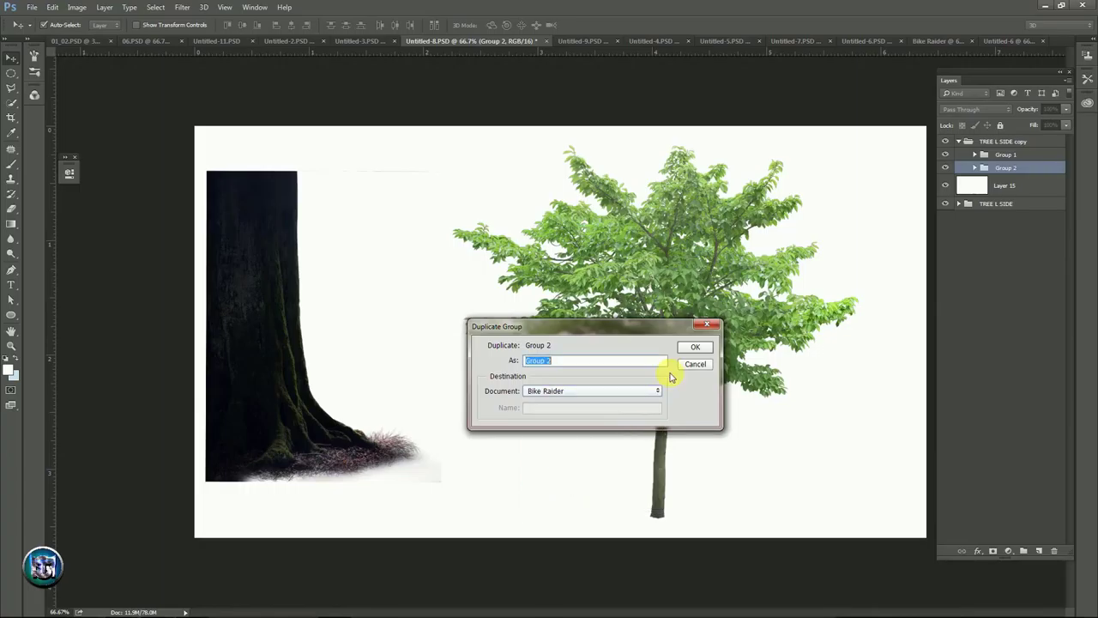
{"action": "left_click", "coordinate": [694, 348]}
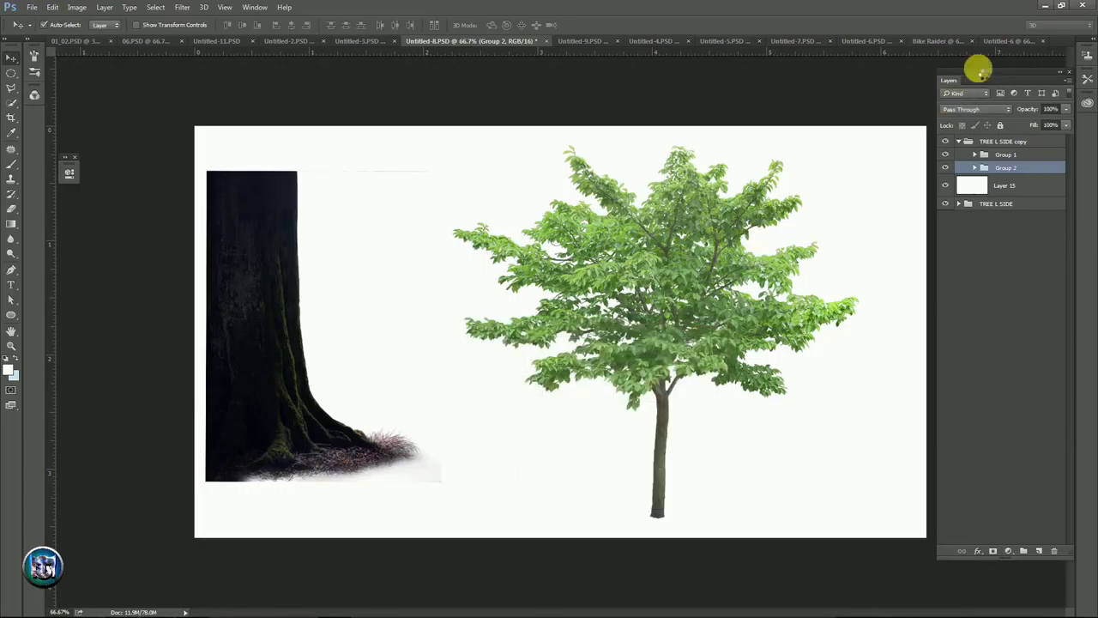
- Confirm Group 2 arrived in Bike Raider, then return to Untitled-8
{"action": "left_click", "coordinate": [934, 41]}
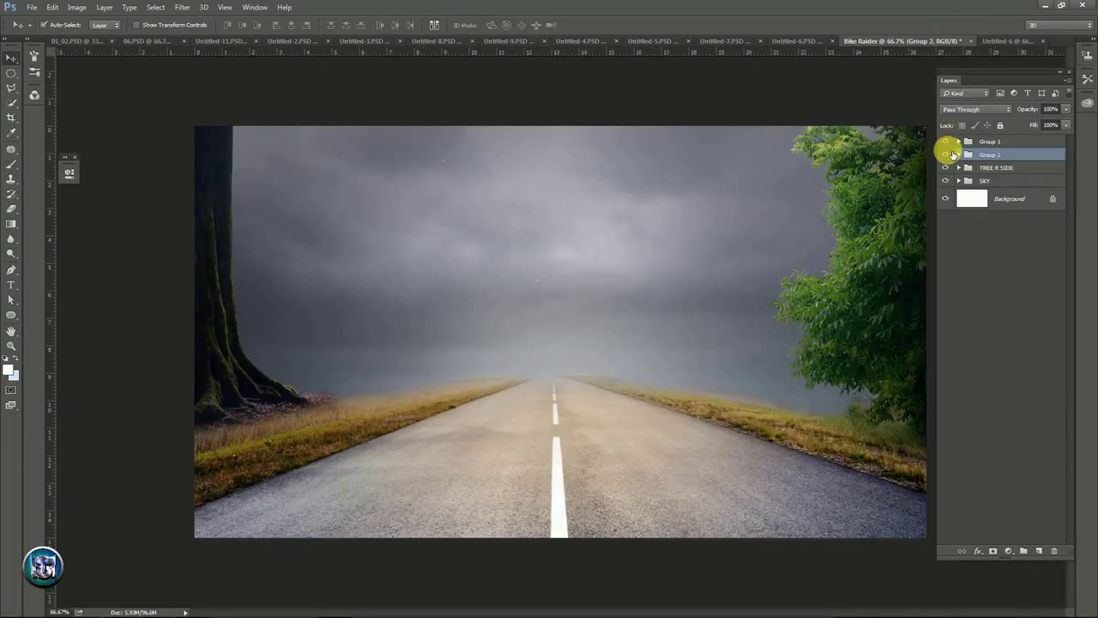
{"action": "left_click", "coordinate": [948, 155]}
{"action": "left_click", "coordinate": [947, 154]}
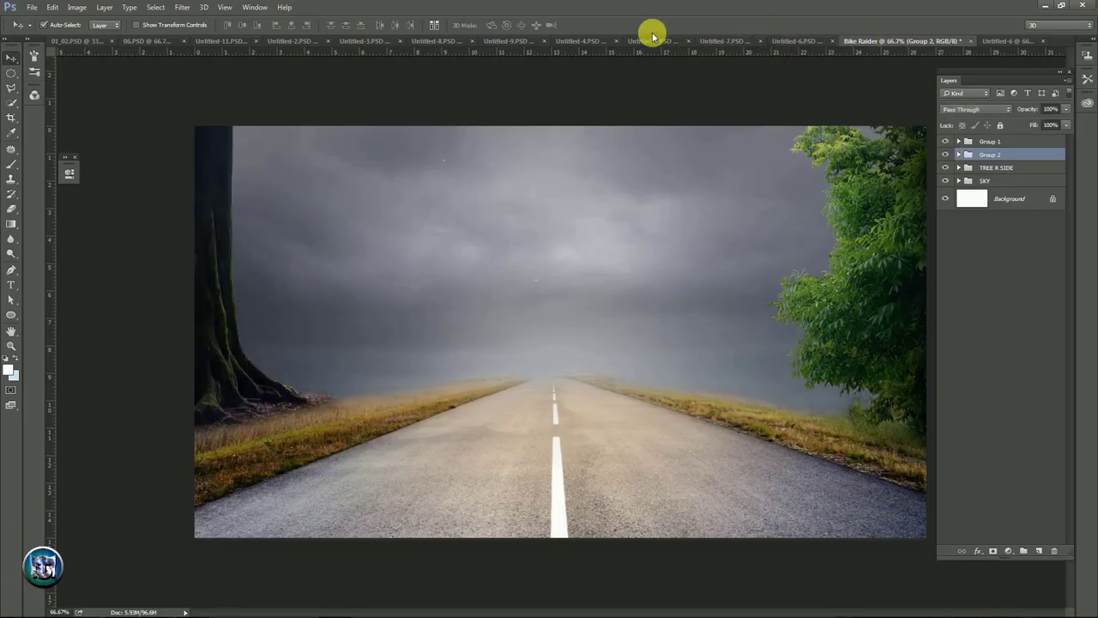
{"action": "left_click", "coordinate": [449, 41]}
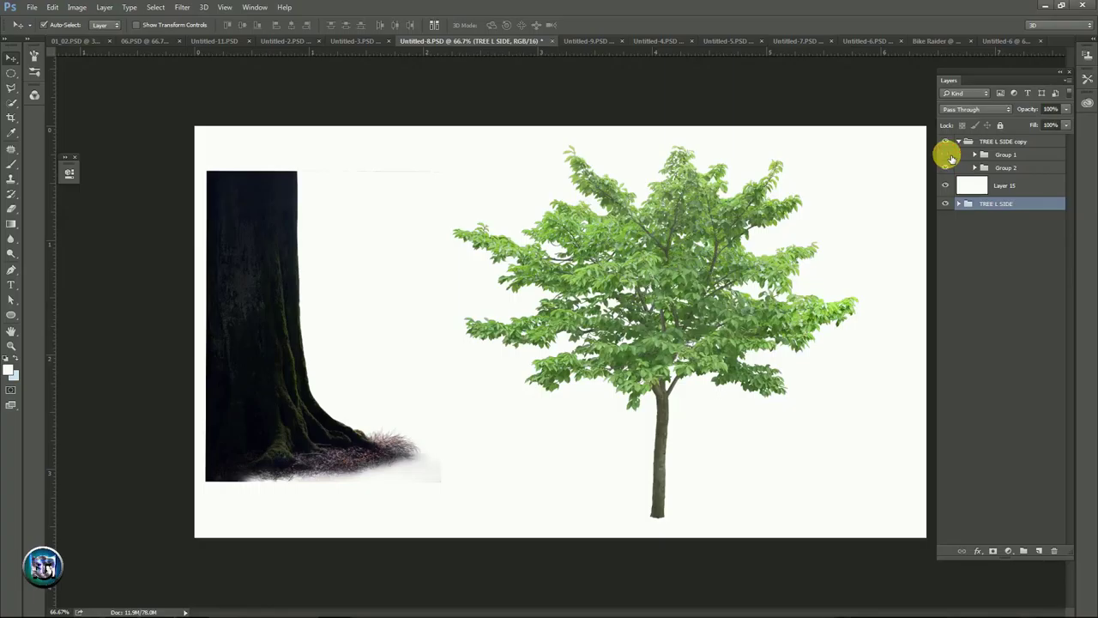
- Duplicate the leafy-tree Group 1 into Bike Raider and view the composite
{"action": "left_click", "coordinate": [948, 160]}
{"action": "left_click", "coordinate": [950, 164]}
{"action": "left_click", "coordinate": [949, 157]}
{"action": "left_click", "coordinate": [948, 158]}
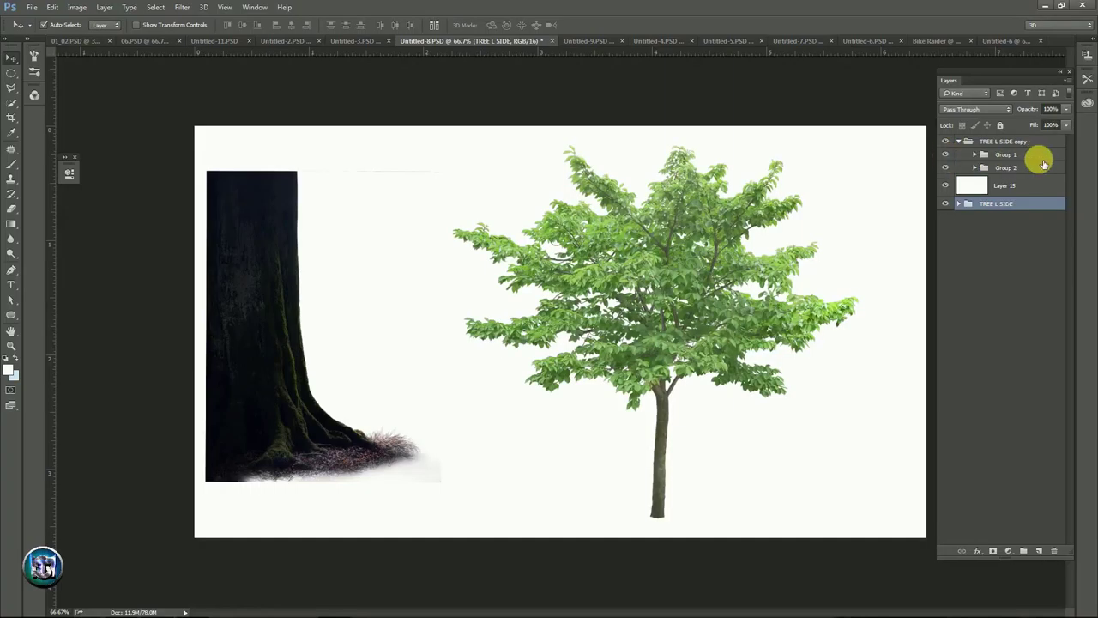
{"action": "left_click", "coordinate": [1040, 156]}
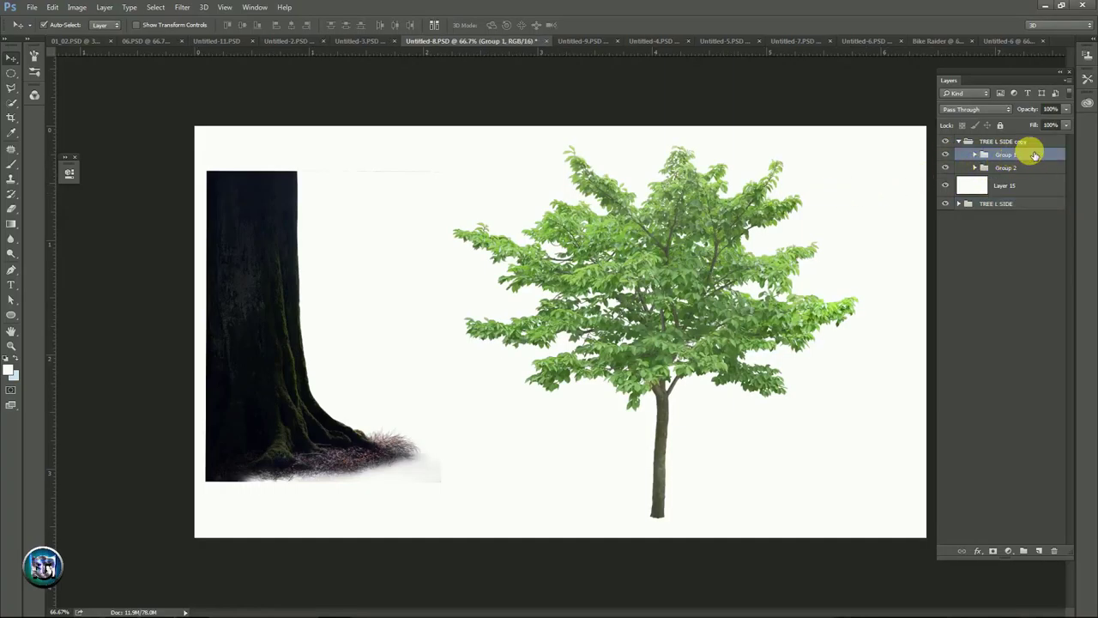
{"action": "right_click", "coordinate": [1035, 155]}
{"action": "left_click", "coordinate": [968, 188]}
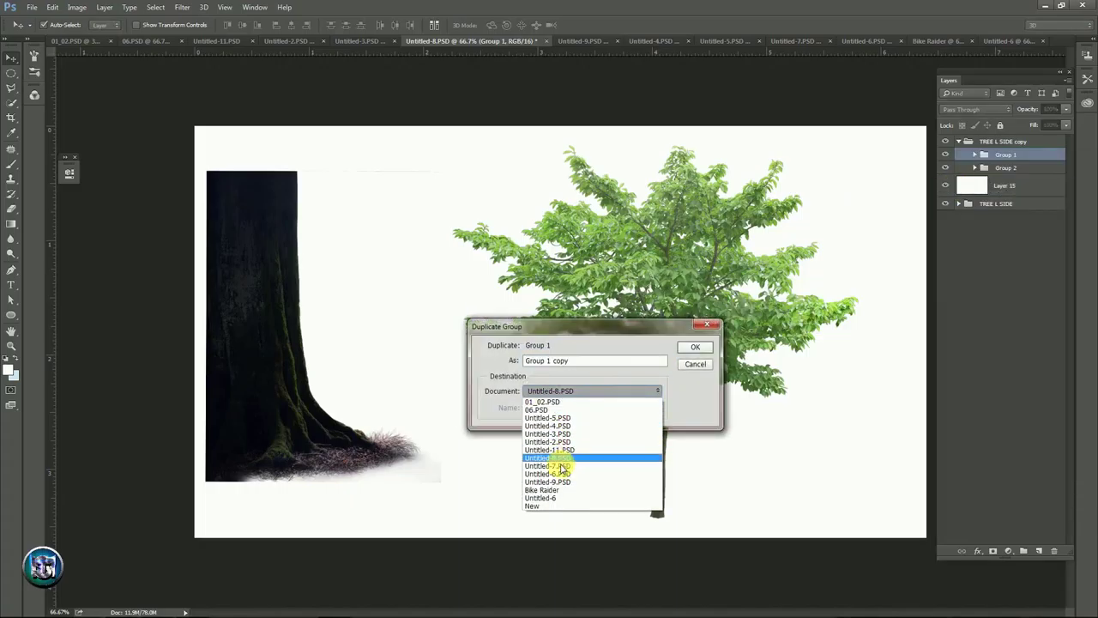
{"action": "left_click", "coordinate": [550, 490]}
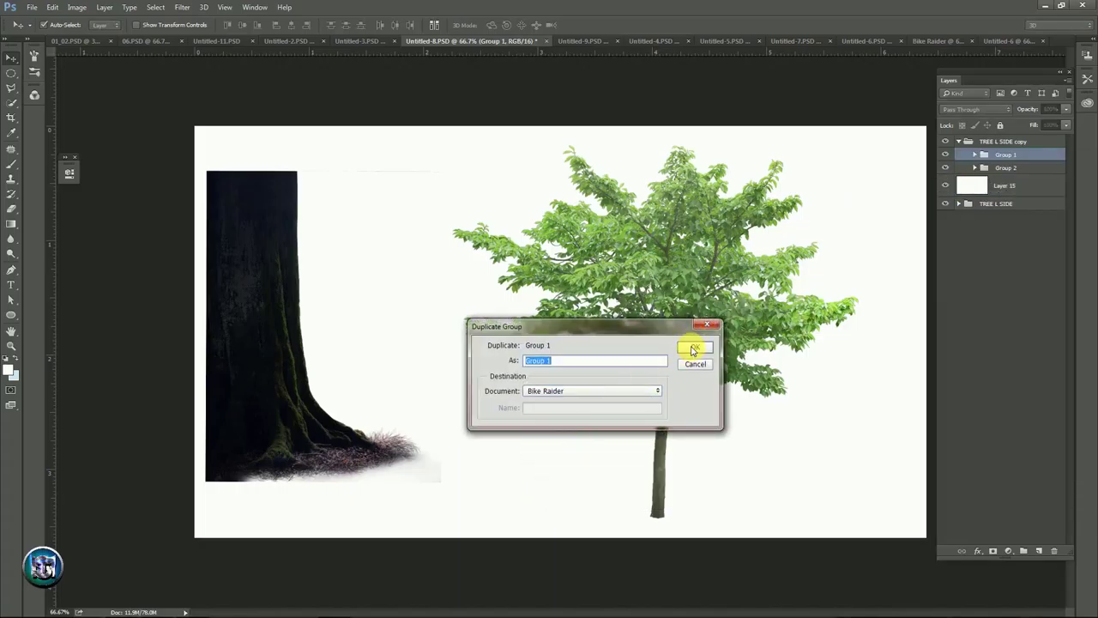
{"action": "left_click", "coordinate": [693, 350]}
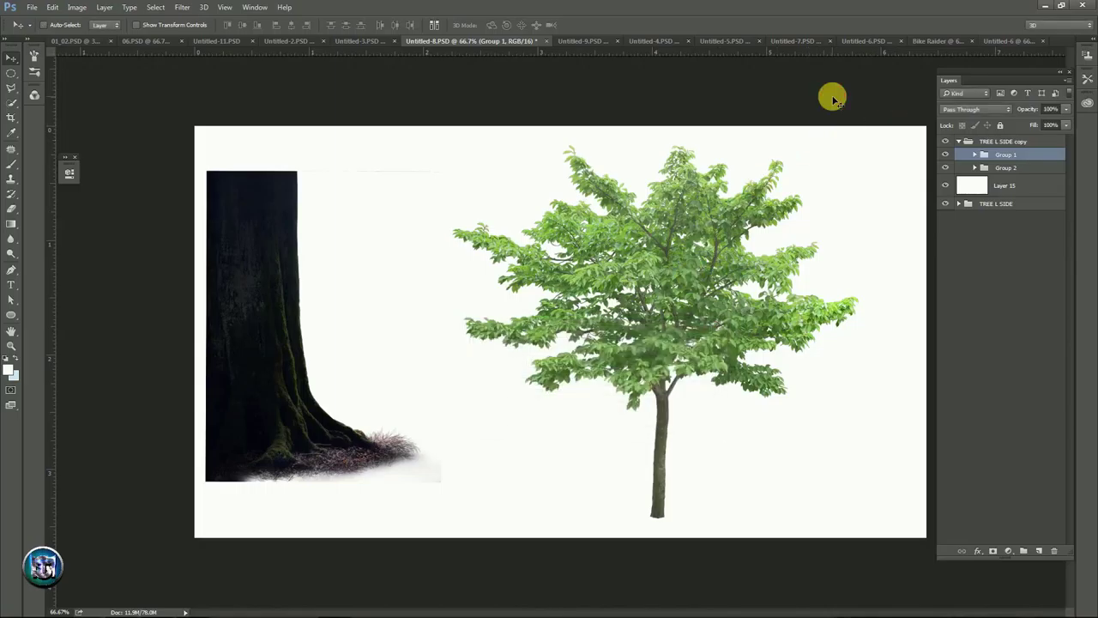
{"action": "left_click_drag", "start_coordinate": [916, 43], "coordinate": [1008, 180]}
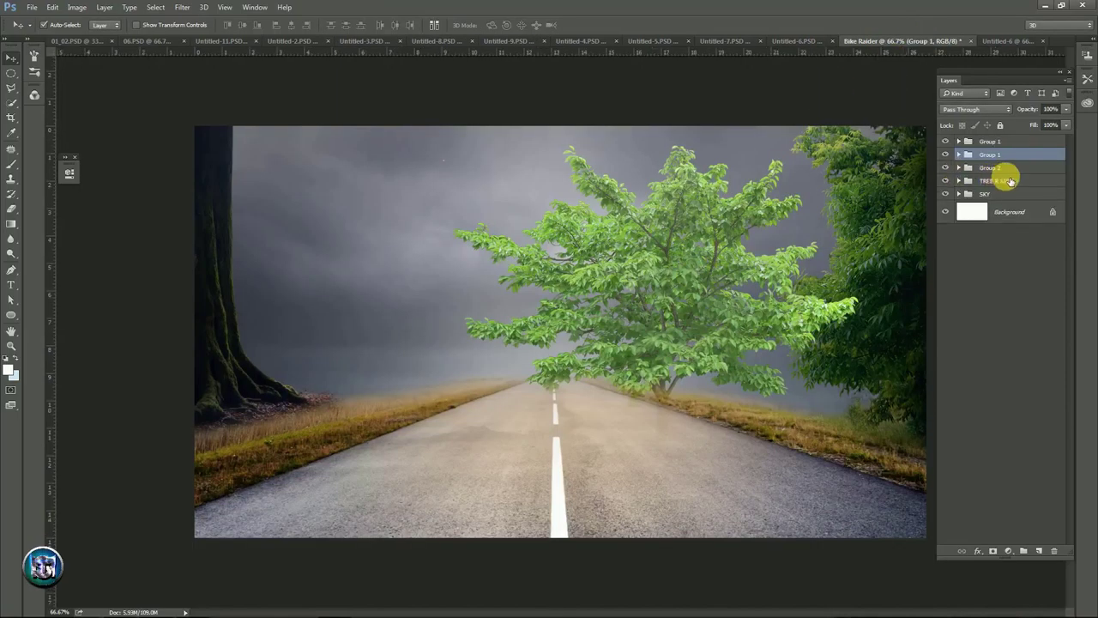
- Free-transform the leafy tree to the top-left corner, tilted about 13°, and apply it
{"action": "left_click", "coordinate": [52, 7]}
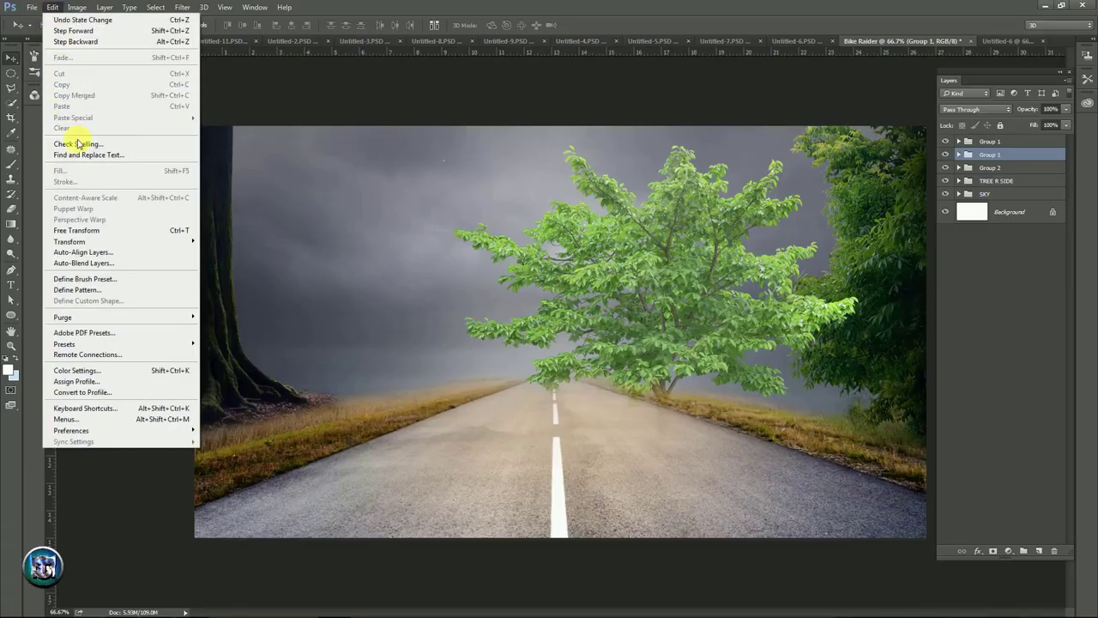
{"action": "mouse_move", "coordinate": [70, 241]}
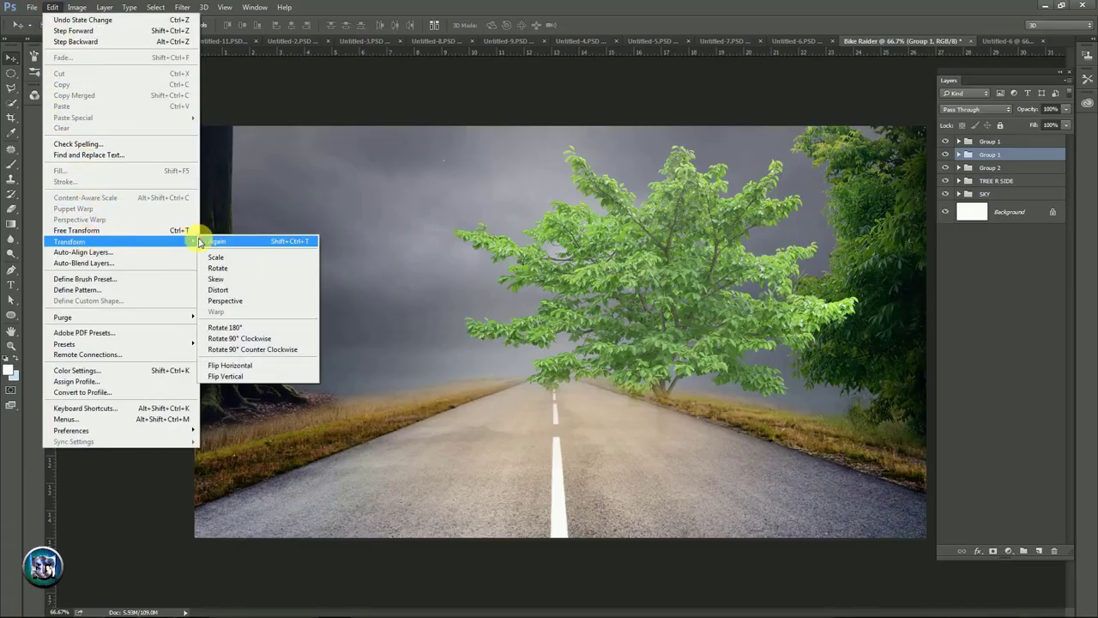
{"action": "left_click", "coordinate": [88, 230]}
{"action": "mouse_move", "coordinate": [647, 232]}
{"action": "left_mouse_down"}
{"action": "mouse_move", "coordinate": [490, 228]}
{"action": "mouse_move", "coordinate": [324, 177]}
{"action": "left_mouse_up"}
{"action": "mouse_move", "coordinate": [753, 200]}
{"action": "left_mouse_down"}
{"action": "mouse_move", "coordinate": [711, 346]}
{"action": "mouse_move", "coordinate": [595, 323]}
{"action": "mouse_move", "coordinate": [498, 277]}
{"action": "mouse_move", "coordinate": [444, 208]}
{"action": "left_mouse_up"}
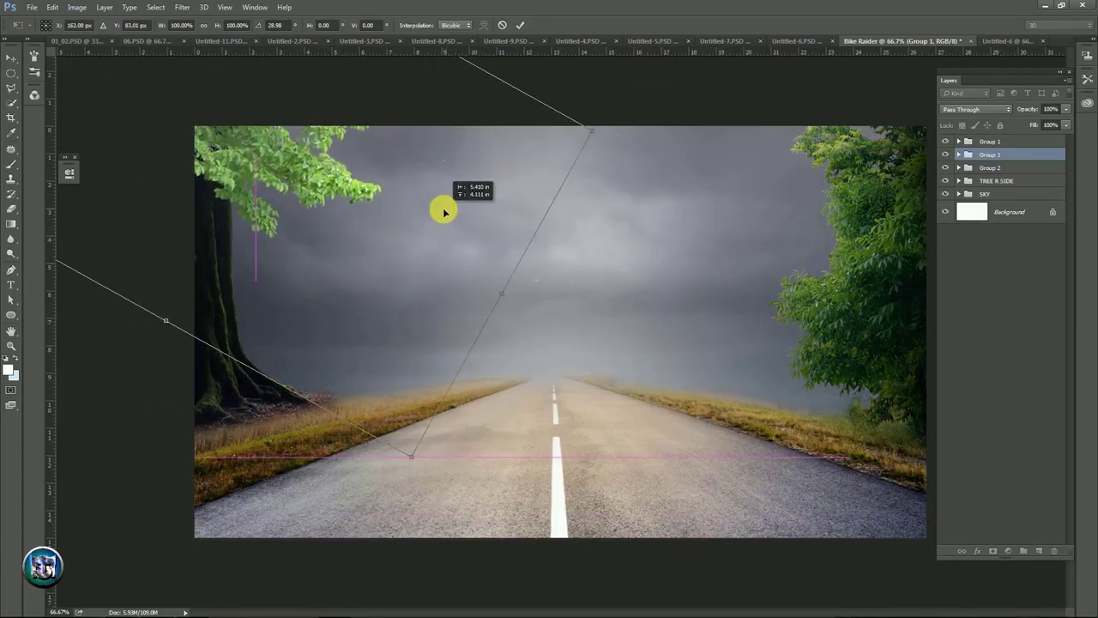
{"action": "mouse_move", "coordinate": [618, 294]}
{"action": "left_mouse_down"}
{"action": "mouse_move", "coordinate": [629, 208]}
{"action": "mouse_move", "coordinate": [631, 216]}
{"action": "left_mouse_up"}
{"action": "mouse_move", "coordinate": [419, 248]}
{"action": "left_mouse_down"}
{"action": "mouse_move", "coordinate": [444, 248]}
{"action": "mouse_move", "coordinate": [417, 252]}
{"action": "left_mouse_up"}
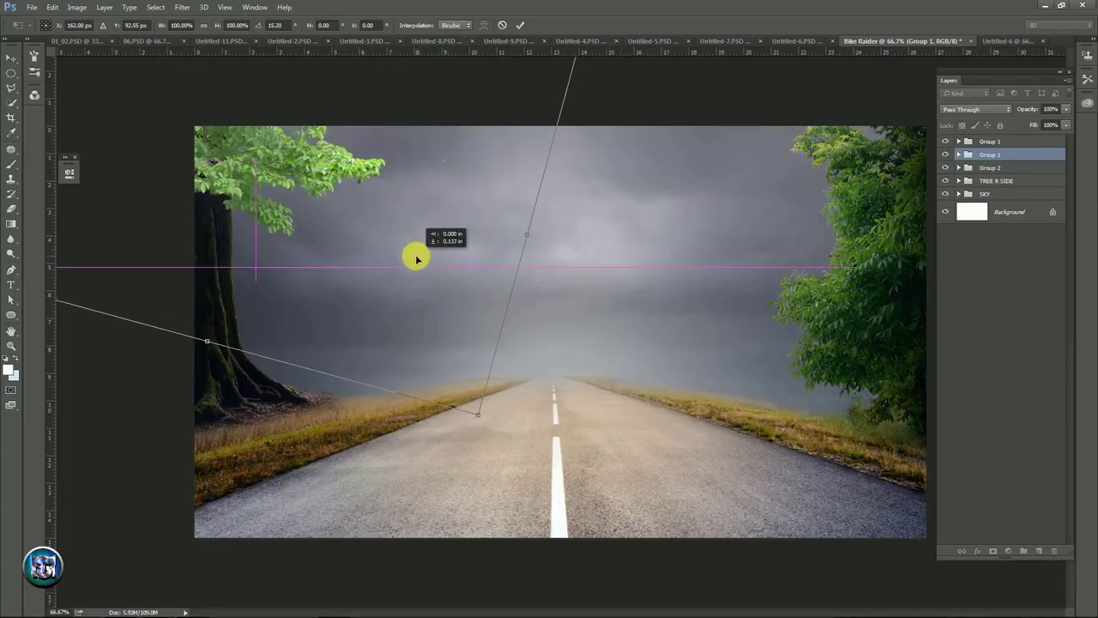
{"action": "mouse_move", "coordinate": [571, 282]}
{"action": "left_mouse_down"}
{"action": "mouse_move", "coordinate": [576, 254]}
{"action": "mouse_move", "coordinate": [507, 244]}
{"action": "mouse_move", "coordinate": [565, 290]}
{"action": "mouse_move", "coordinate": [480, 292]}
{"action": "left_mouse_up"}
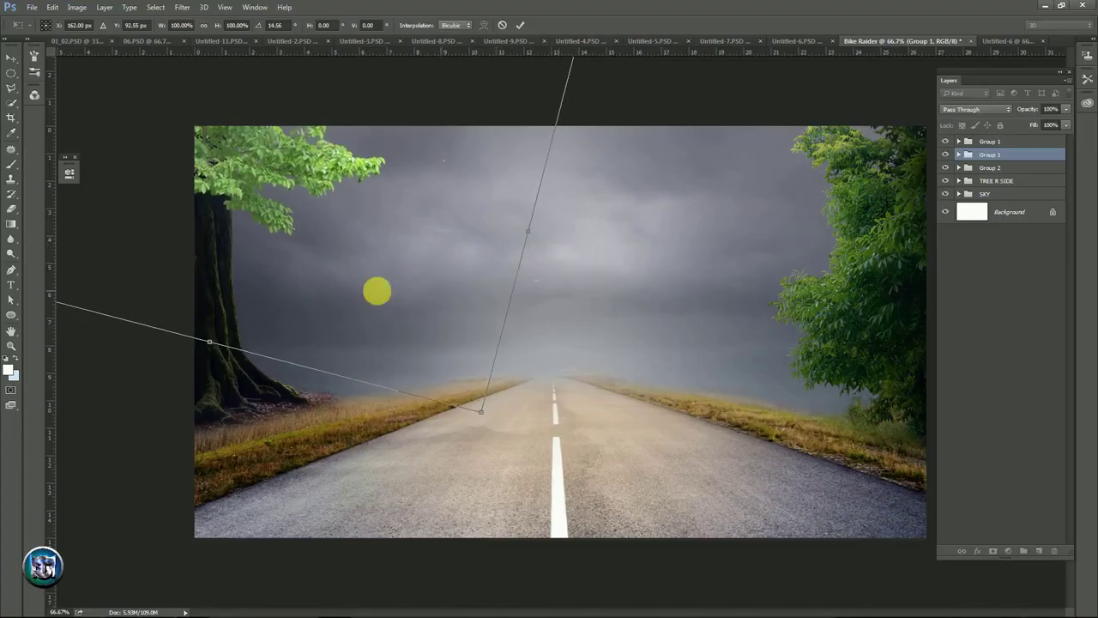
{"action": "left_click_drag", "start_coordinate": [375, 289], "coordinate": [347, 264]}
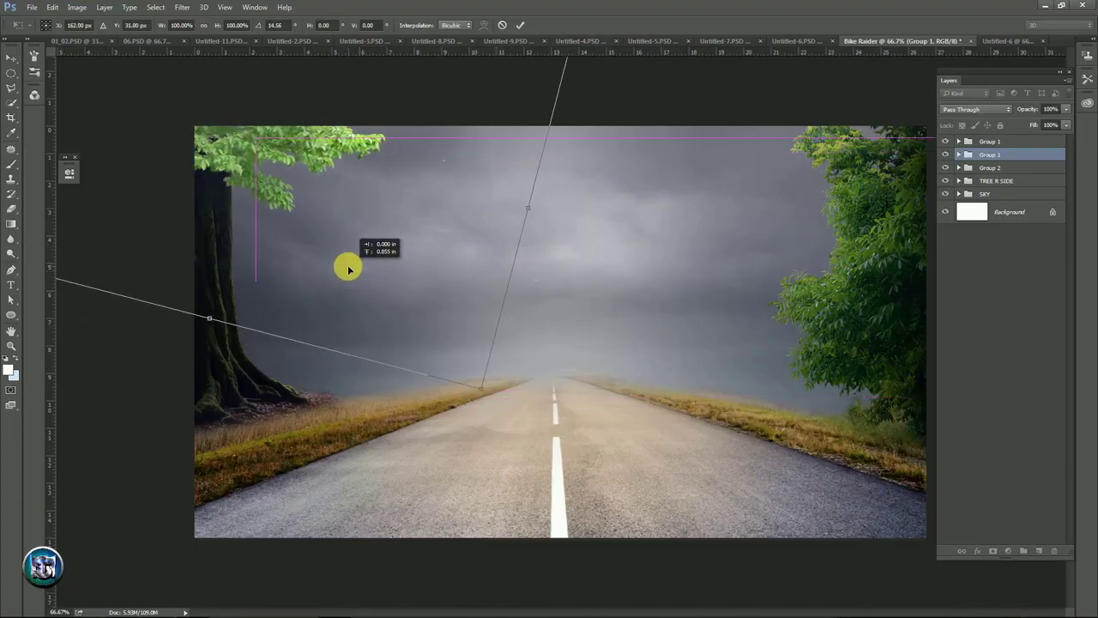
{"action": "left_click_drag", "start_coordinate": [557, 277], "coordinate": [443, 282]}
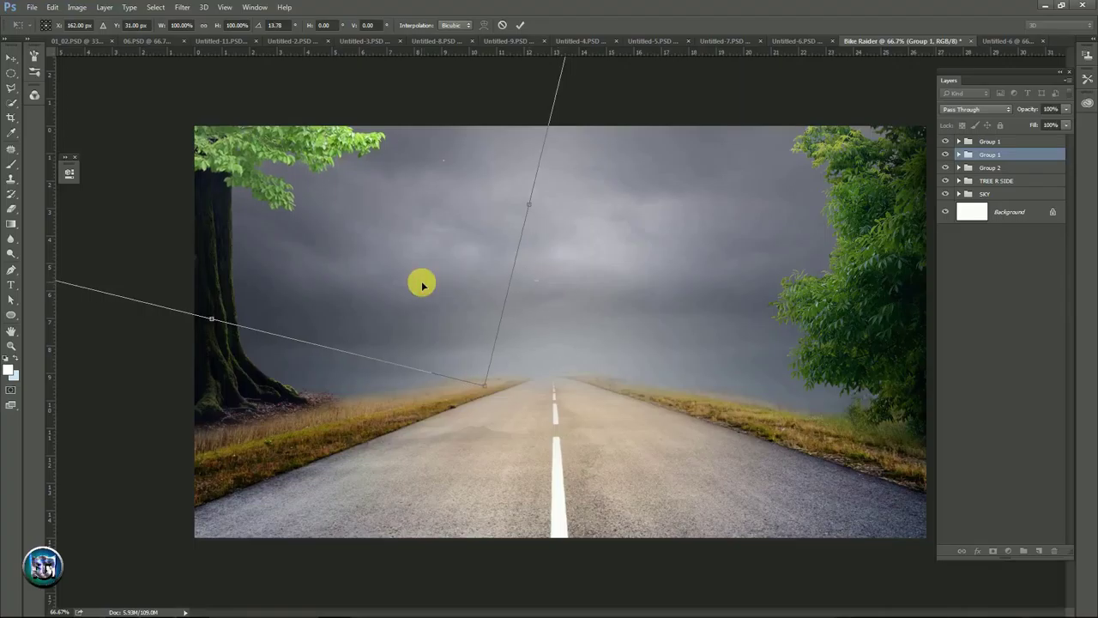
{"action": "mouse_move", "coordinate": [600, 253]}
{"action": "left_mouse_down"}
{"action": "mouse_move", "coordinate": [598, 281]}
{"action": "mouse_move", "coordinate": [595, 253]}
{"action": "left_mouse_up"}
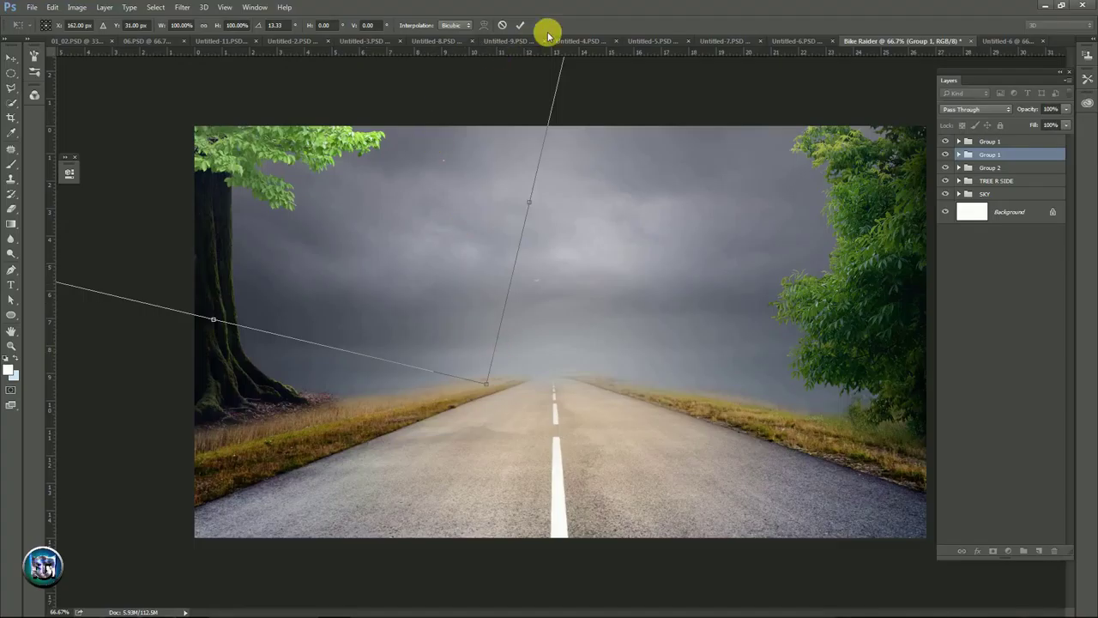
{"action": "left_click", "coordinate": [519, 25]}
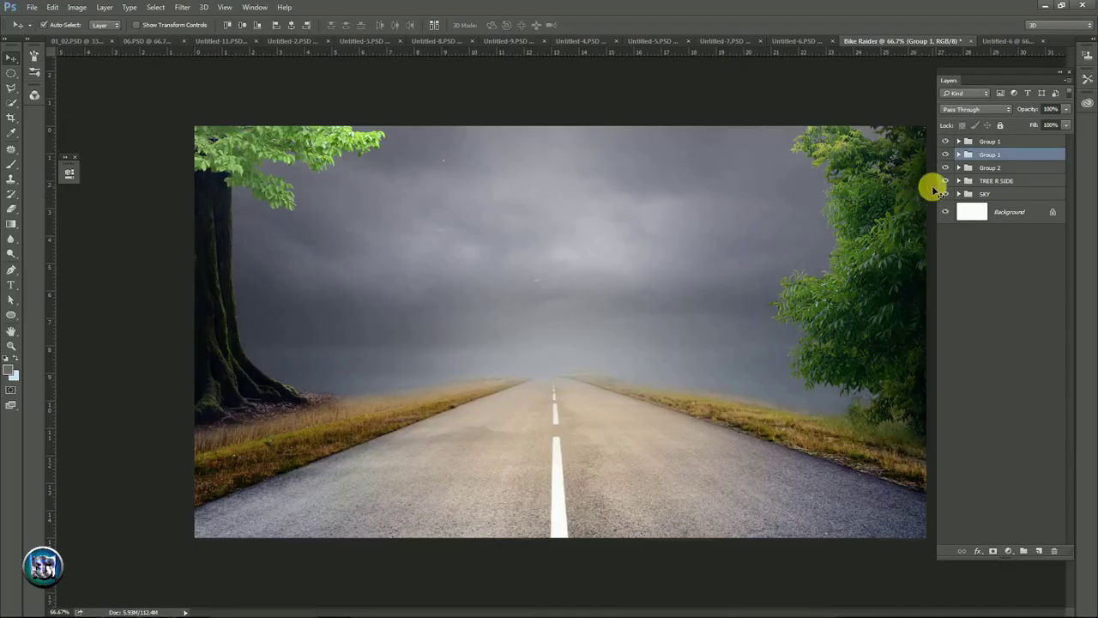
- Add a new Multiply layer (Layer 9) with grey #6b6a67 as the foreground colour
{"action": "left_click", "coordinate": [1039, 550]}
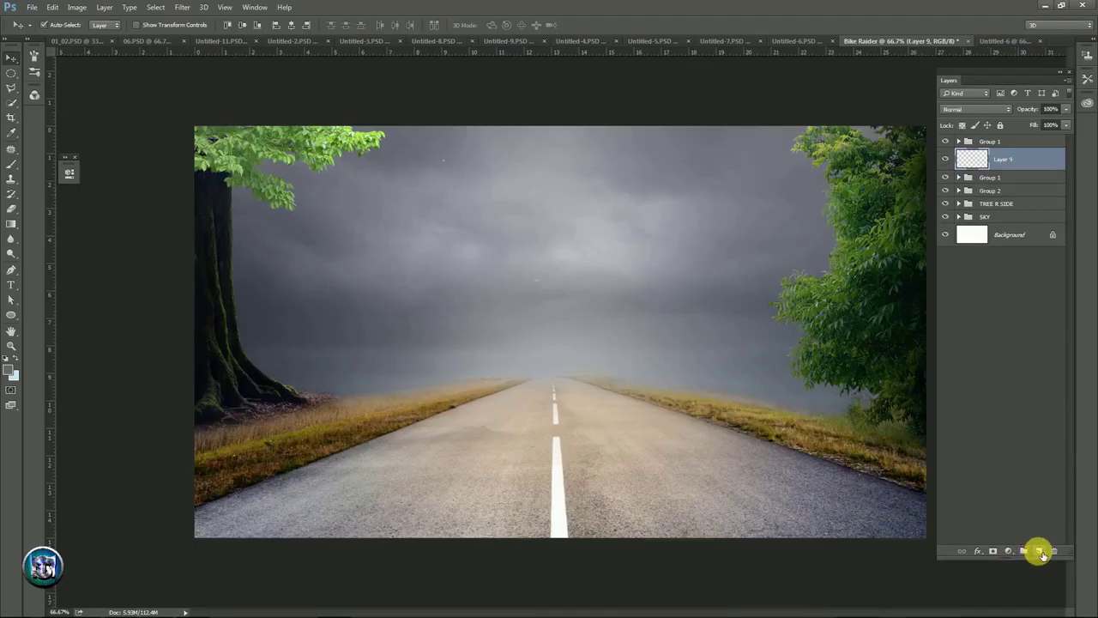
{"action": "left_click", "coordinate": [11, 372]}
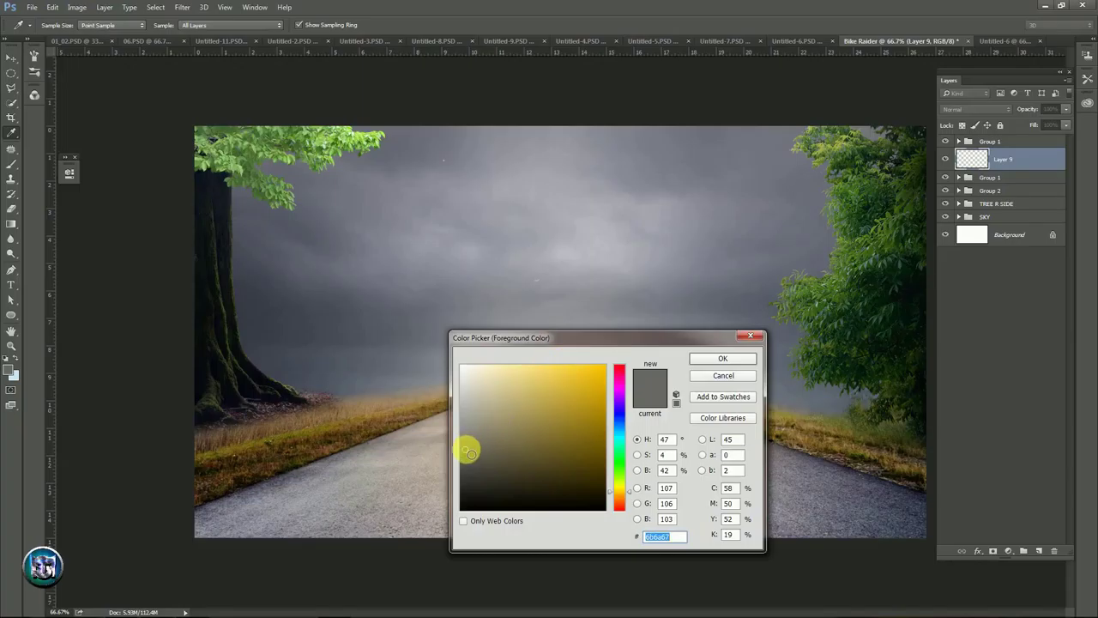
{"action": "left_click", "coordinate": [699, 359]}
{"action": "key", "text": "v"}
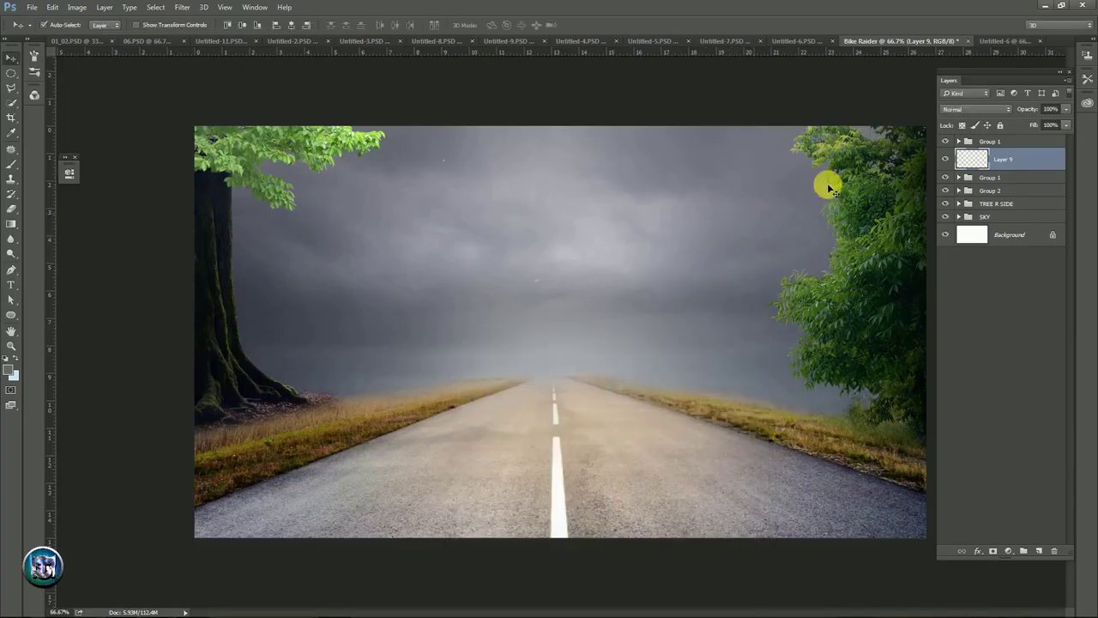
{"action": "left_click", "coordinate": [954, 110]}
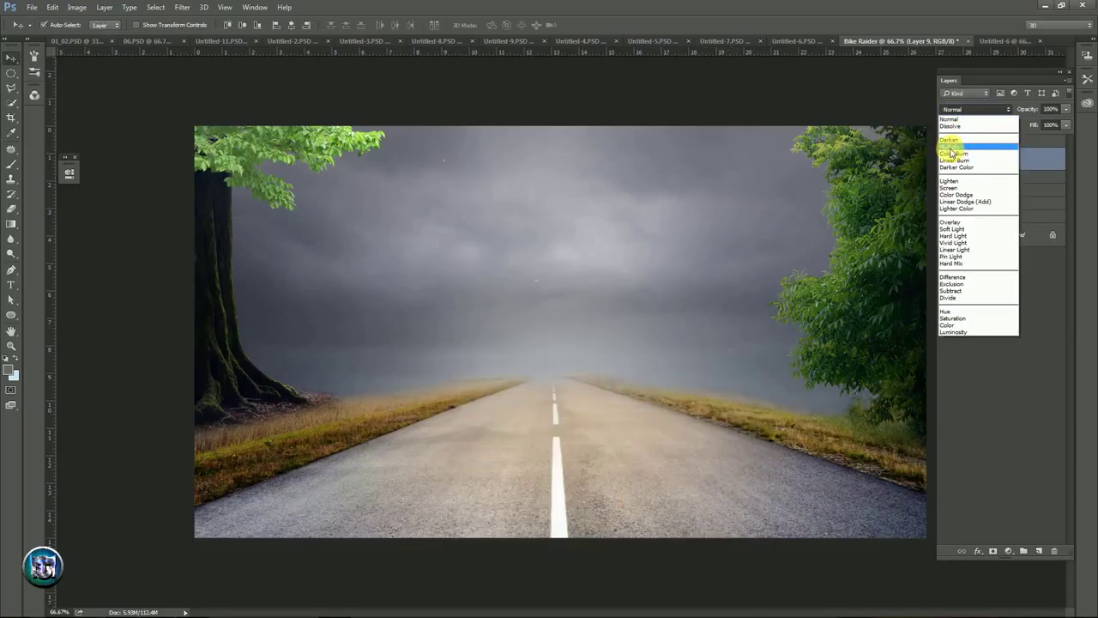
{"action": "left_click", "coordinate": [955, 153]}
- Darken the top-left corner with short gradient strokes on Layer 9
{"action": "left_click", "coordinate": [10, 224]}
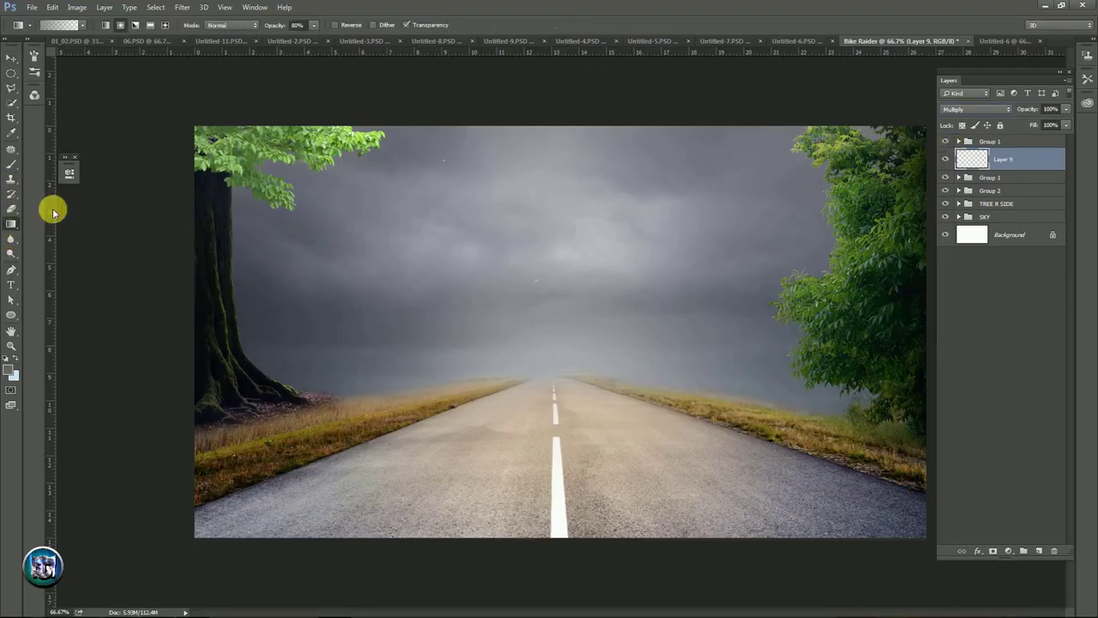
{"action": "left_click_drag", "start_coordinate": [157, 138], "coordinate": [249, 150]}
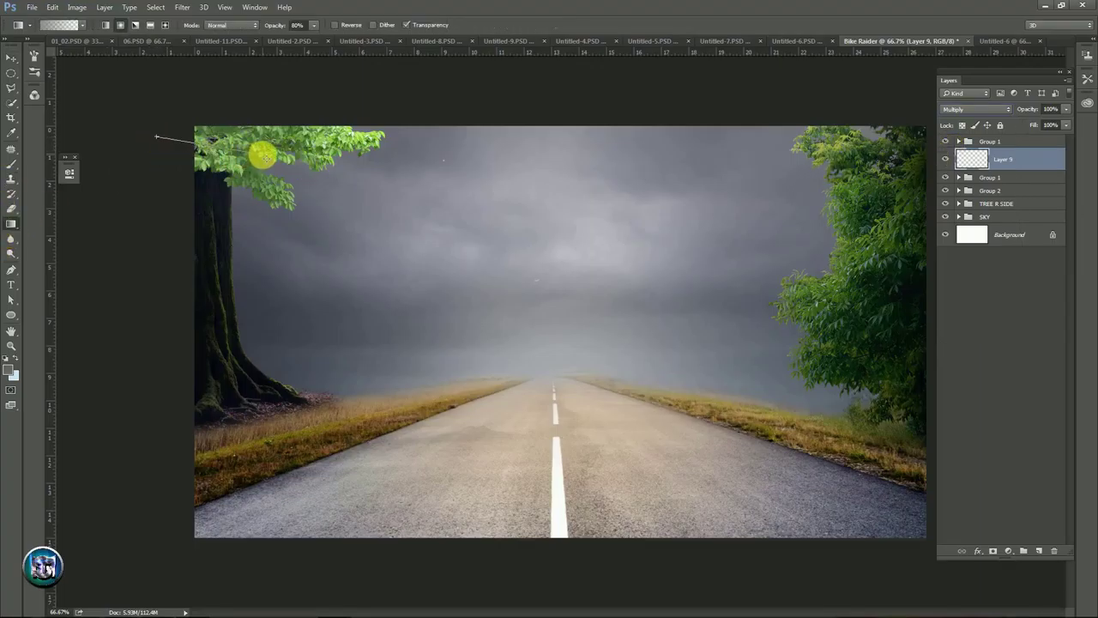
{"action": "left_click_drag", "start_coordinate": [154, 114], "coordinate": [245, 147]}
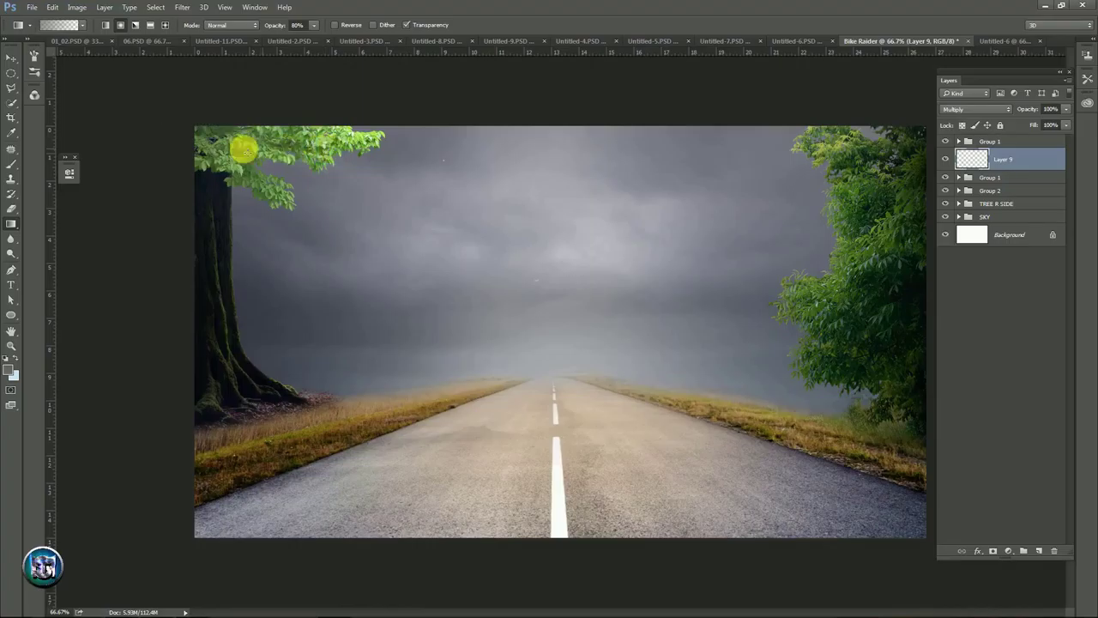
{"action": "left_click_drag", "start_coordinate": [167, 129], "coordinate": [252, 142]}
- Add another gradient pass over the top-left and select the SKY group
{"action": "left_click_drag", "start_coordinate": [108, 125], "coordinate": [178, 166]}
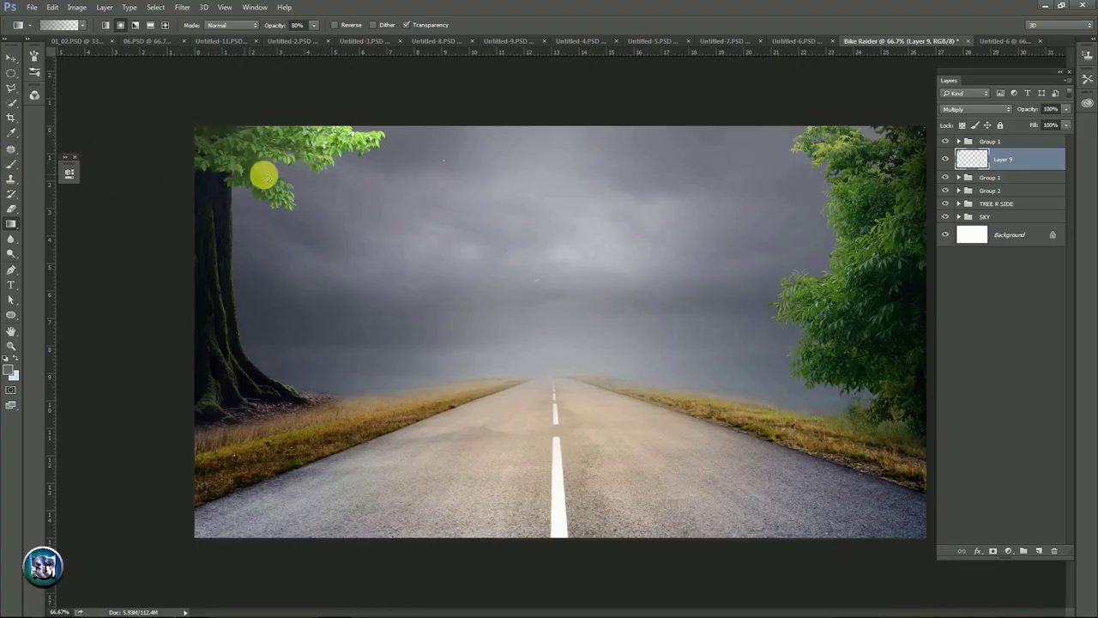
{"action": "left_click", "coordinate": [650, 112], "text": "ctrl"}
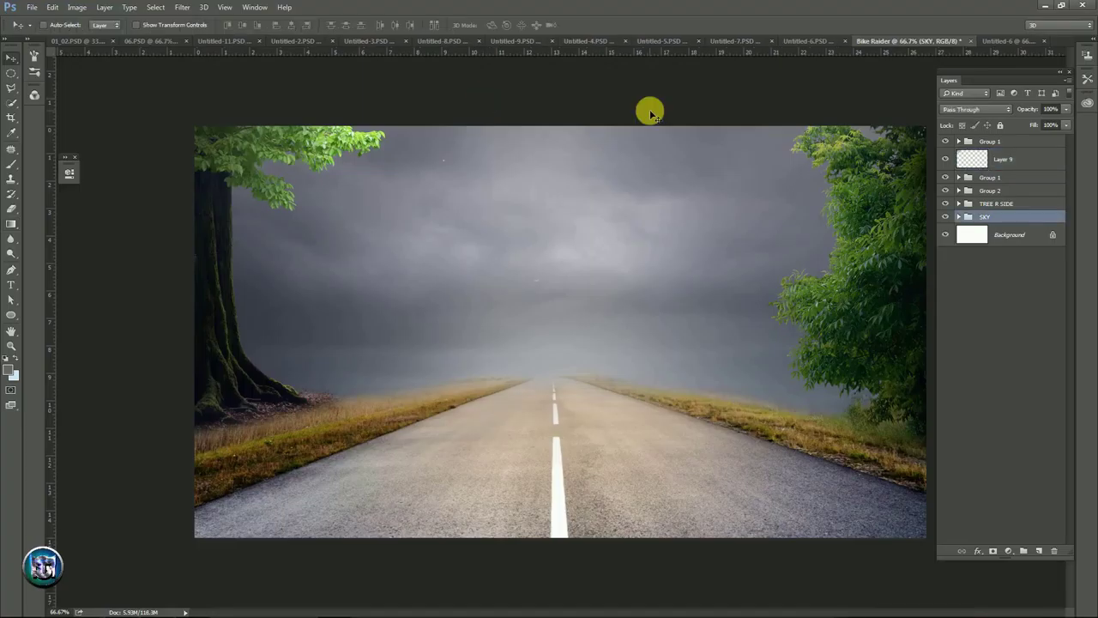
{"action": "left_click", "coordinate": [525, 39]}
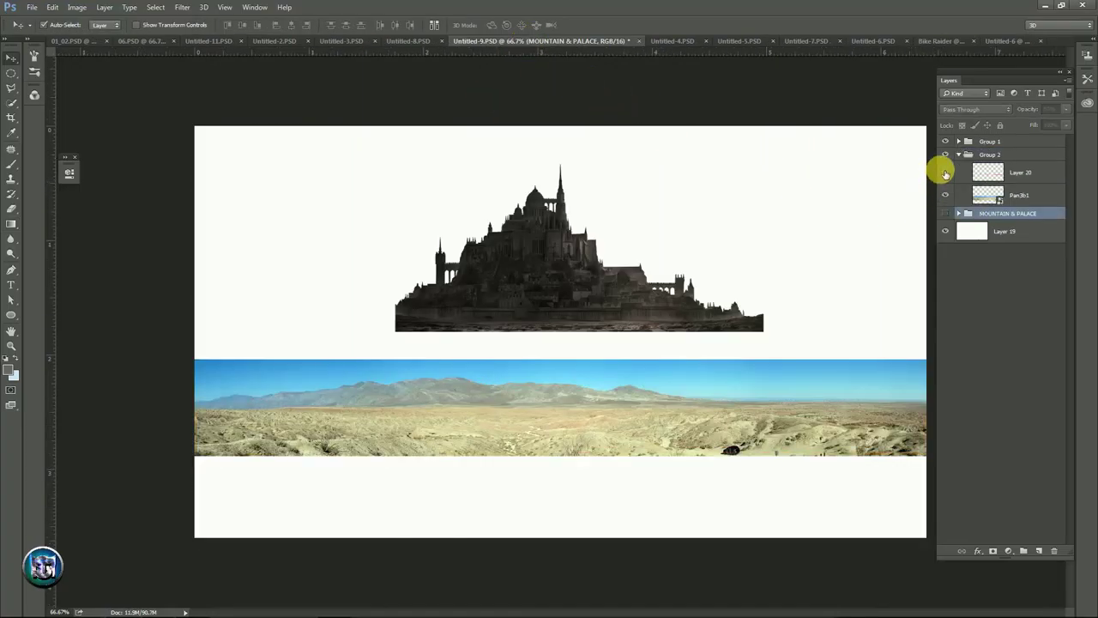
- In Untitled-9.PSD, hide the desert panorama and show and inspect the MOUNTAIN & PALACE group's layers
{"action": "left_click", "coordinate": [947, 172]}
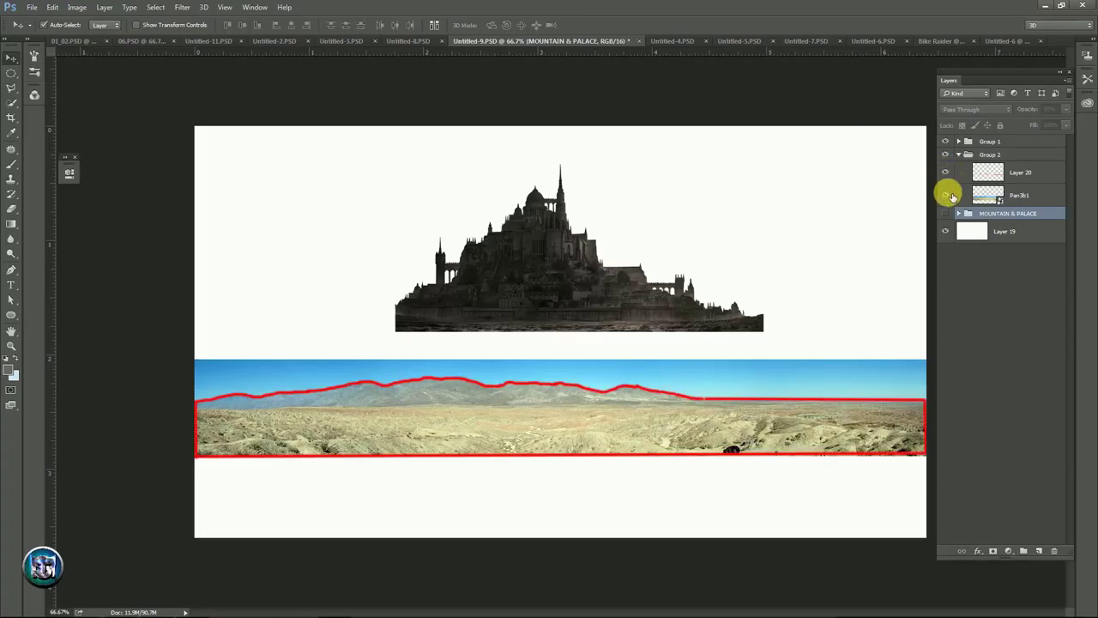
{"action": "left_click", "coordinate": [947, 173]}
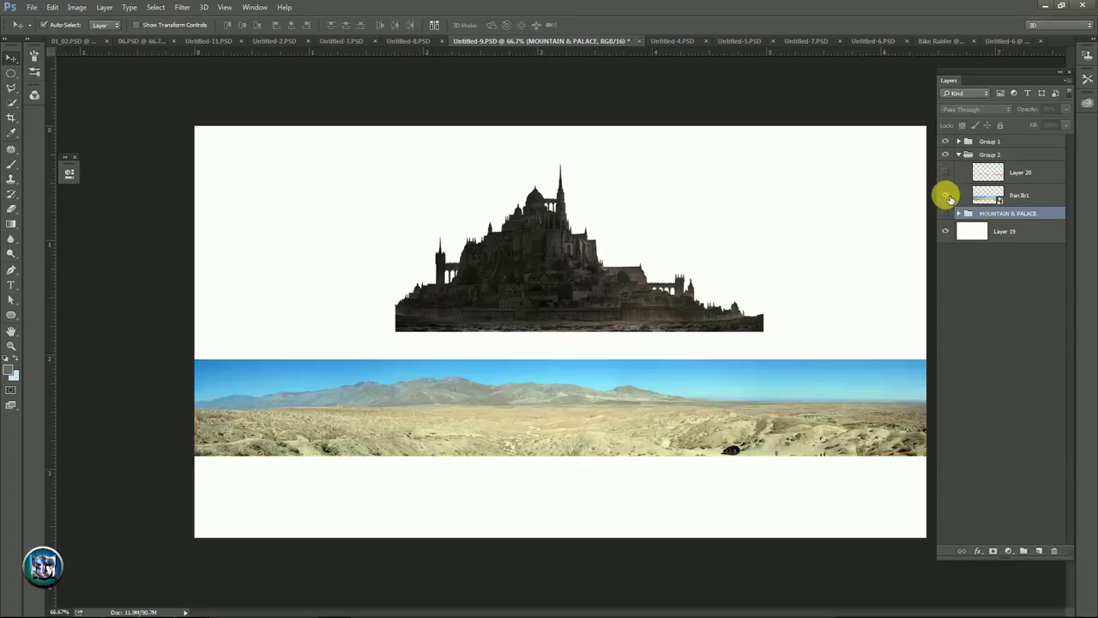
{"action": "left_click", "coordinate": [946, 195]}
{"action": "left_click", "coordinate": [946, 213]}
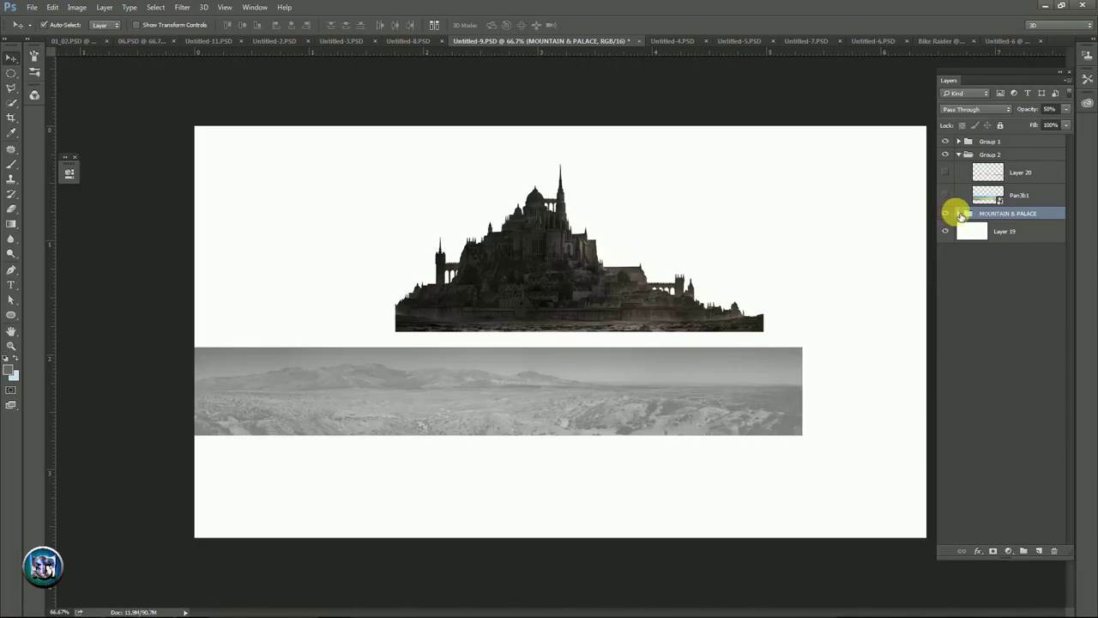
{"action": "left_click", "coordinate": [960, 213]}
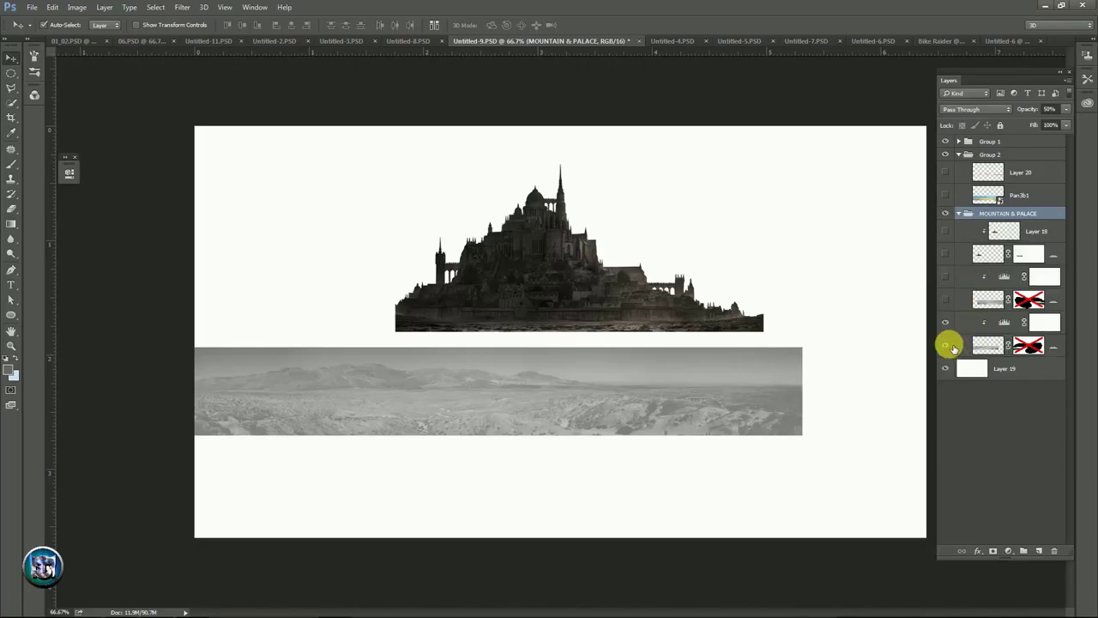
{"action": "left_click", "coordinate": [946, 344]}
{"action": "left_click", "coordinate": [946, 344]}
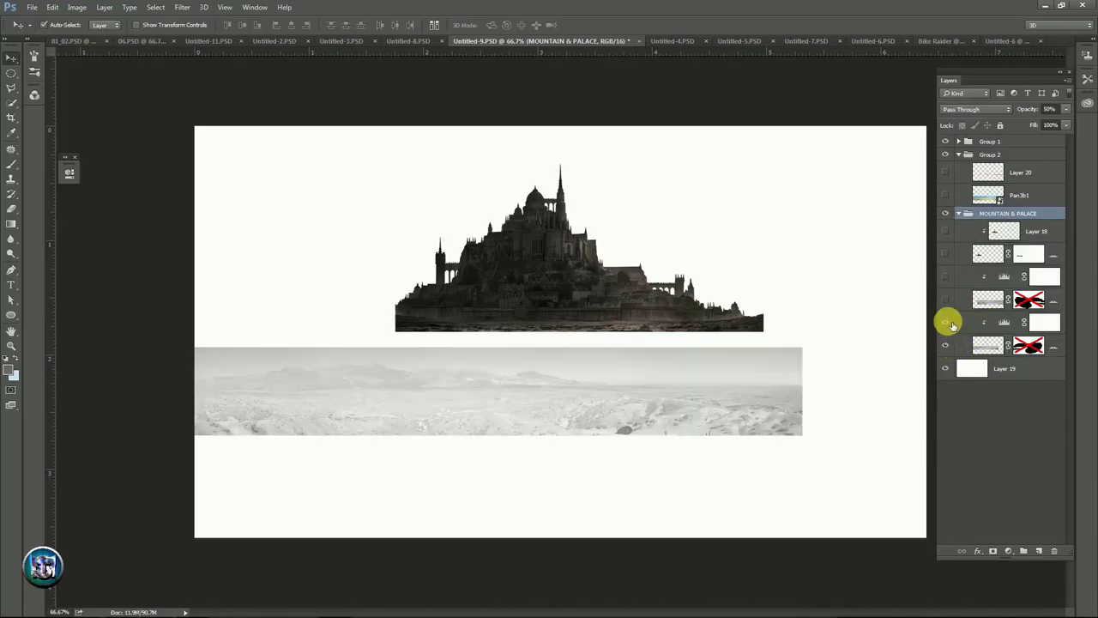
{"action": "left_click", "coordinate": [959, 214]}
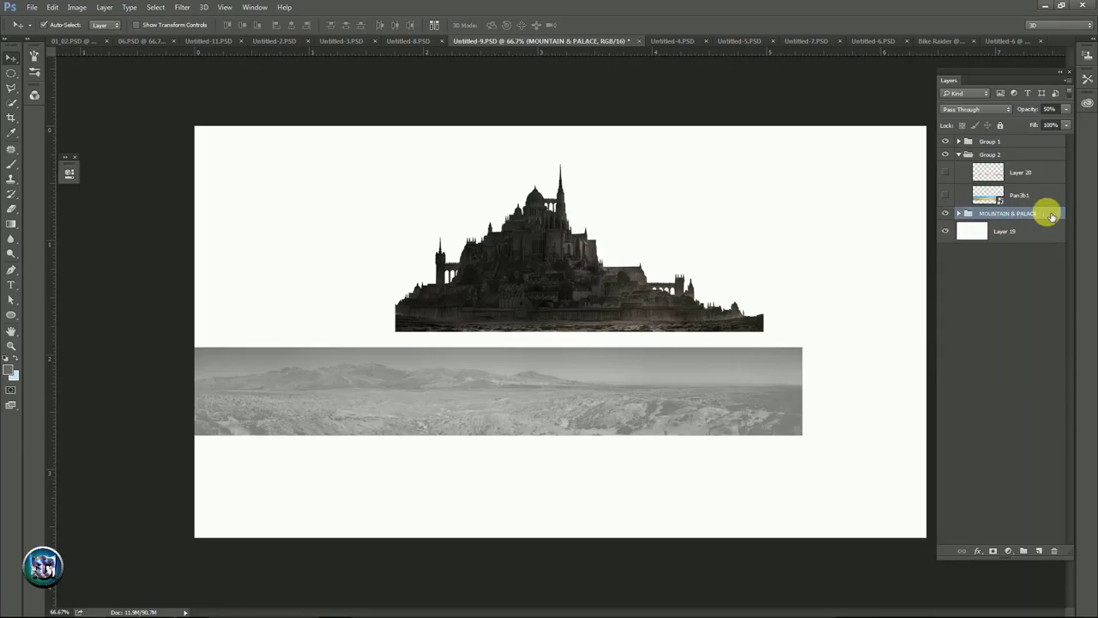
- Duplicate the MOUNTAIN & PALACE group into the Bike Raider document
{"action": "right_click", "coordinate": [1034, 214]}
{"action": "left_click", "coordinate": [979, 251]}
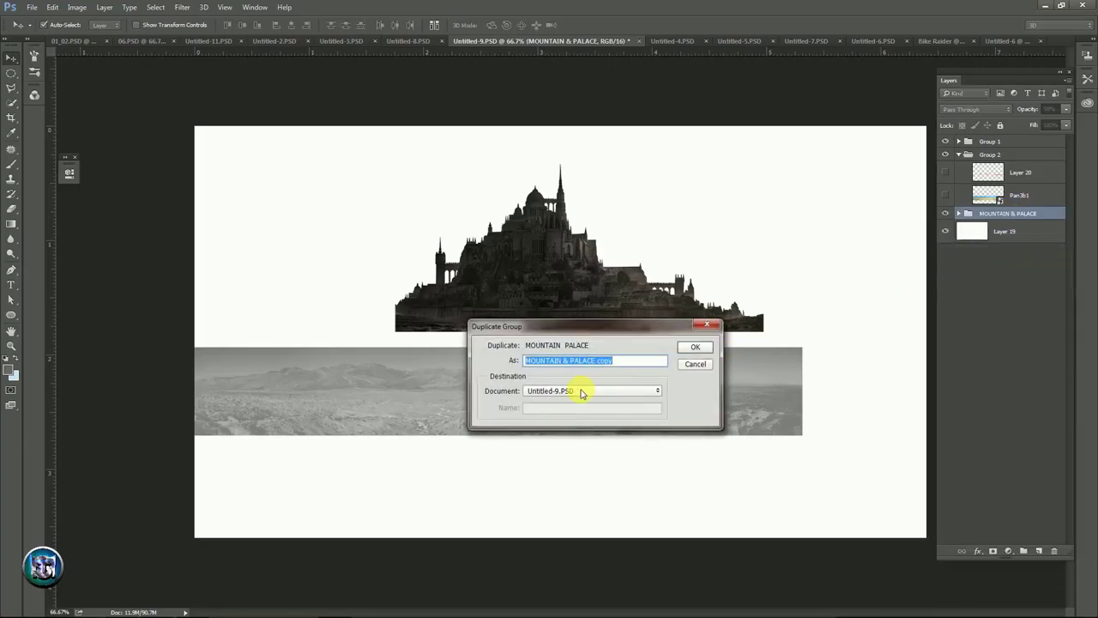
{"action": "left_click", "coordinate": [573, 391]}
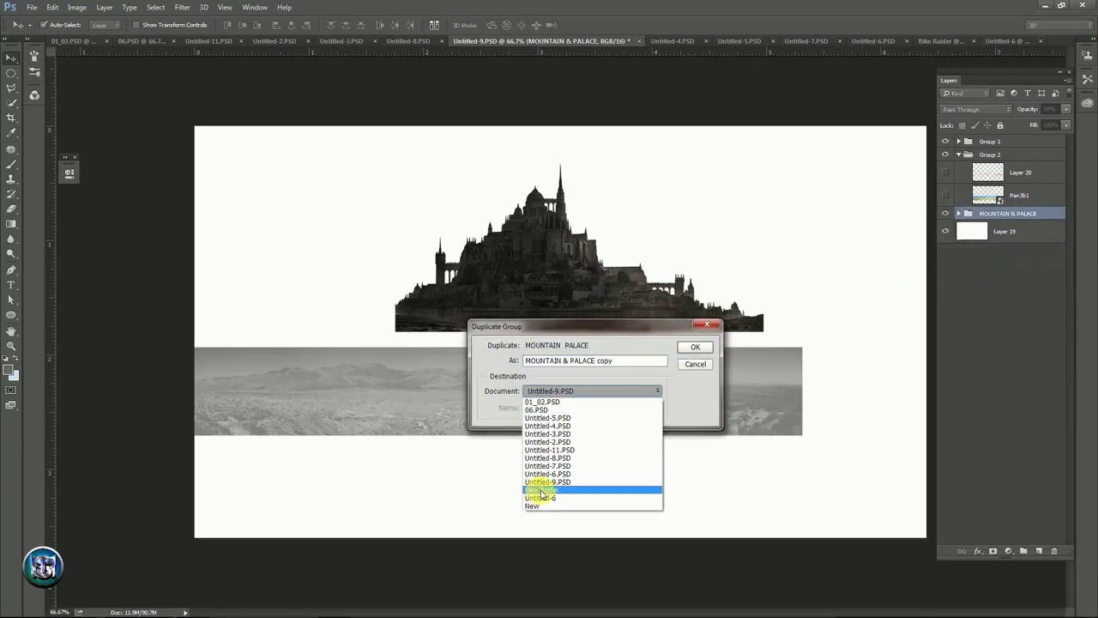
{"action": "left_click", "coordinate": [550, 490]}
{"action": "left_click", "coordinate": [695, 347]}
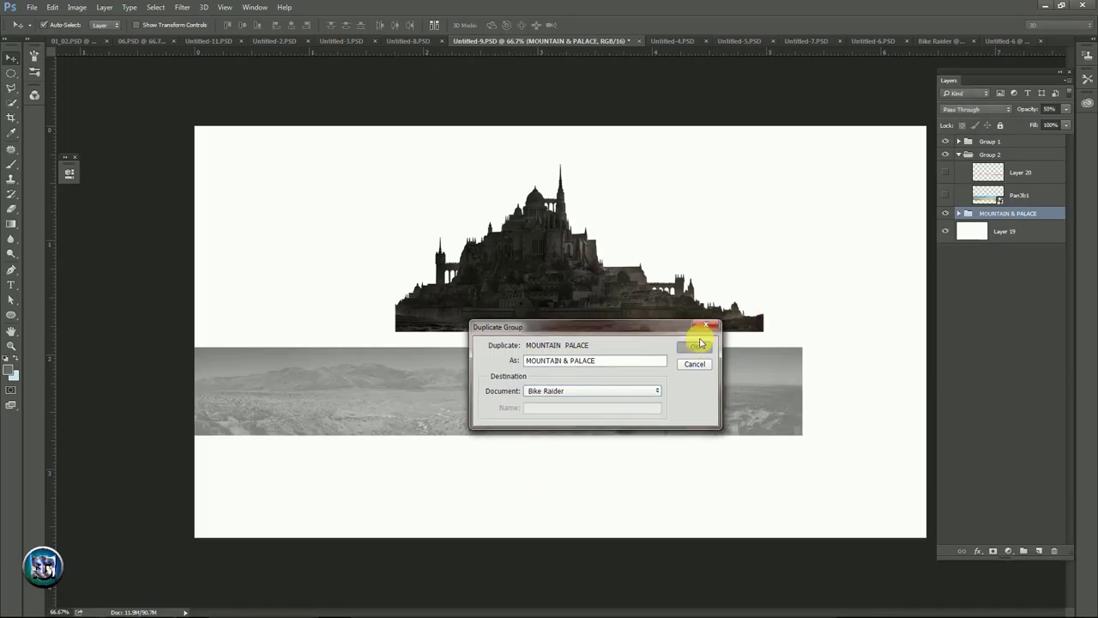
{"action": "key", "text": "b"}
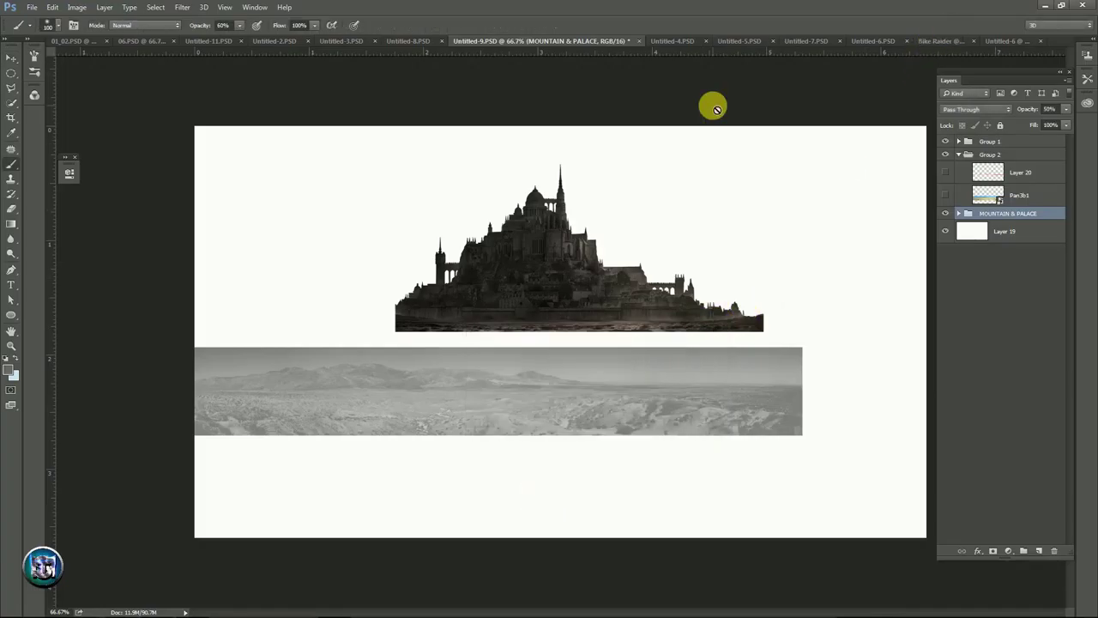
- In Bike Raider, expand MOUNTAIN & PALACE and select the Layer 10 mask with black as the paint colour
{"action": "left_click", "coordinate": [947, 41]}
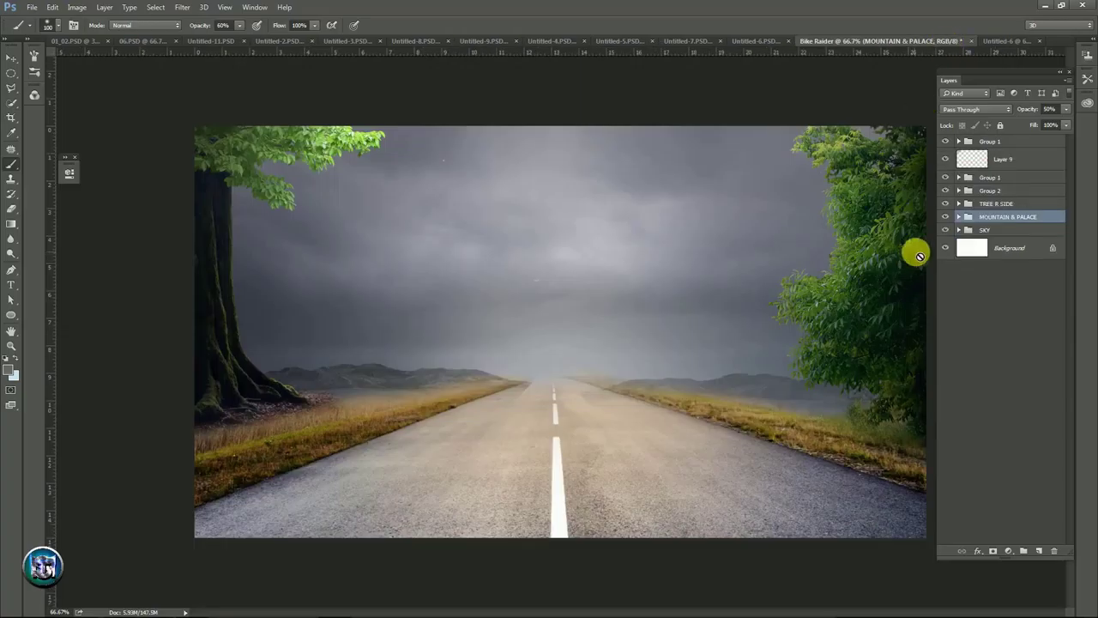
{"action": "left_click", "coordinate": [960, 219]}
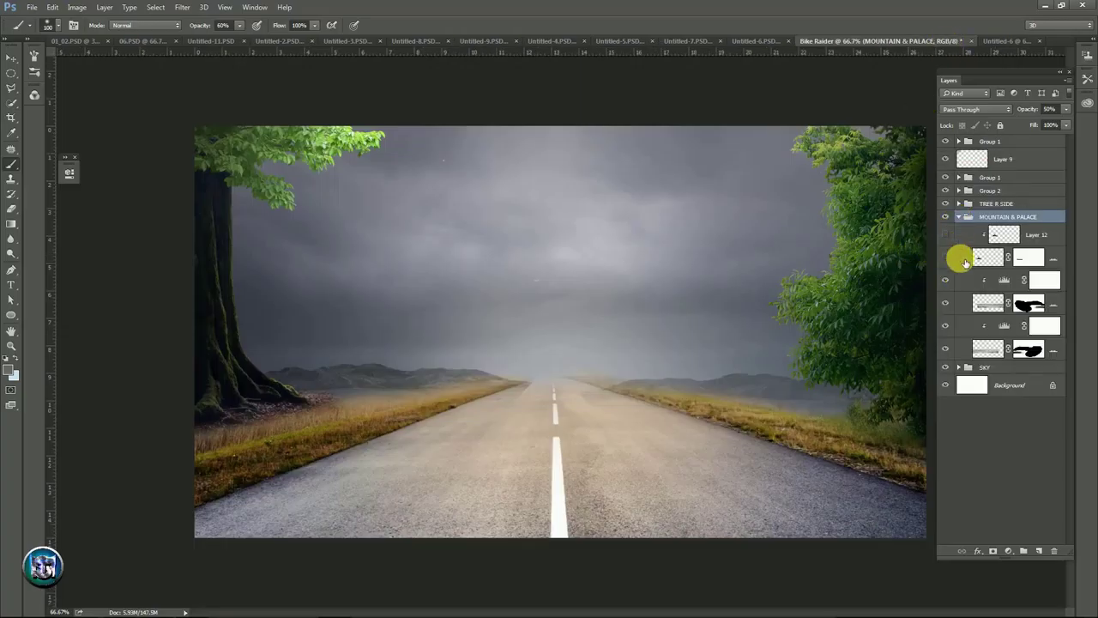
{"action": "left_click", "coordinate": [1032, 307]}
{"action": "left_click", "coordinate": [946, 302]}
{"action": "left_click", "coordinate": [945, 302]}
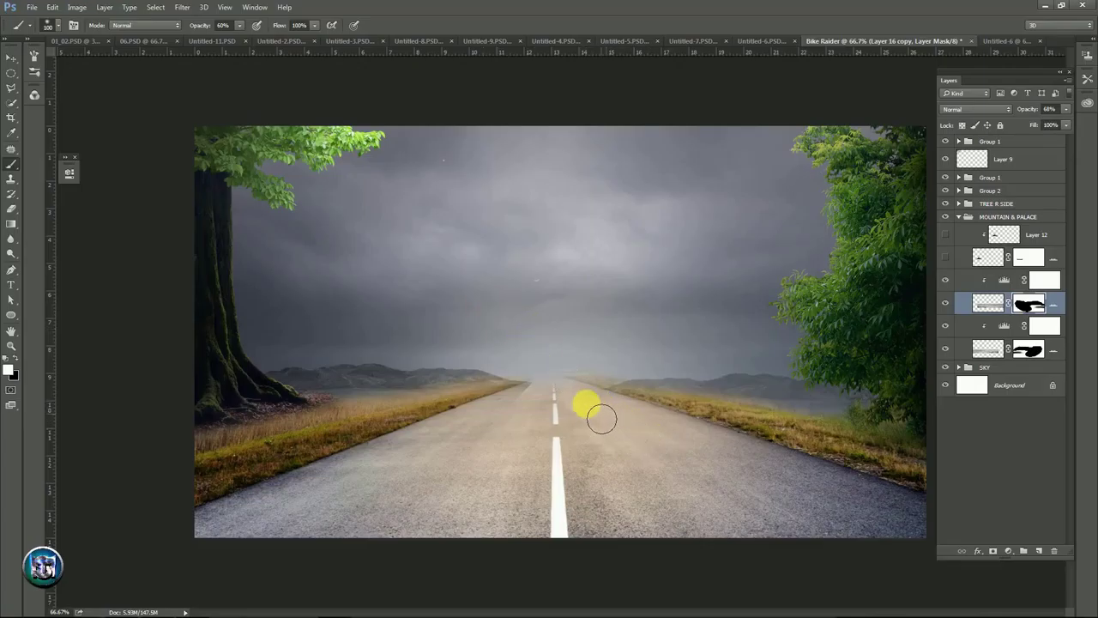
{"action": "left_click", "coordinate": [1028, 350]}
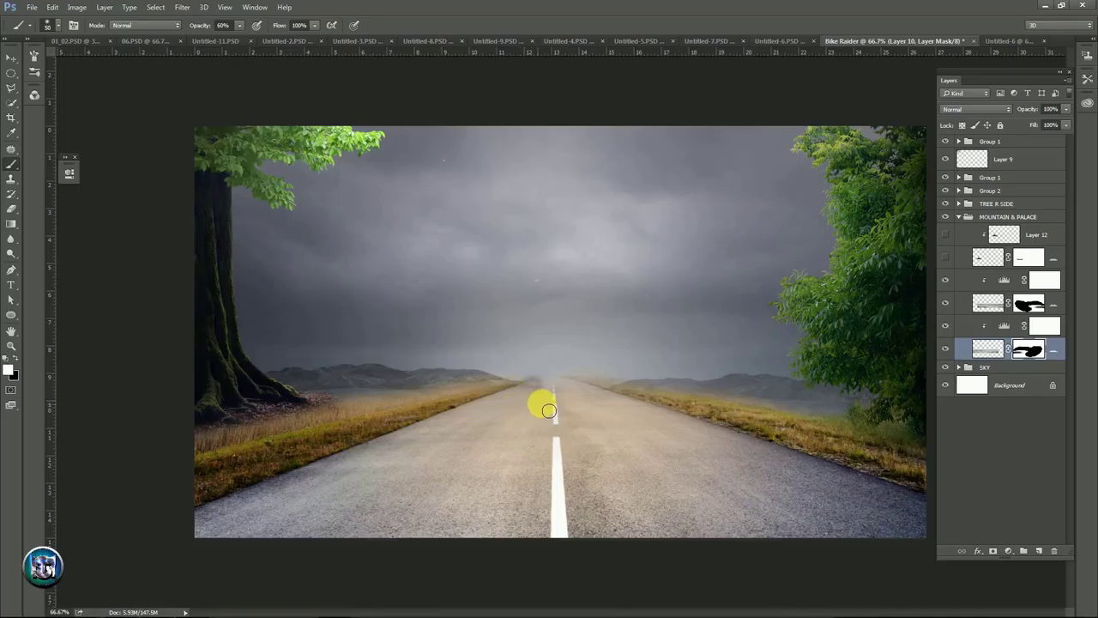
{"action": "key", "text": "x"}
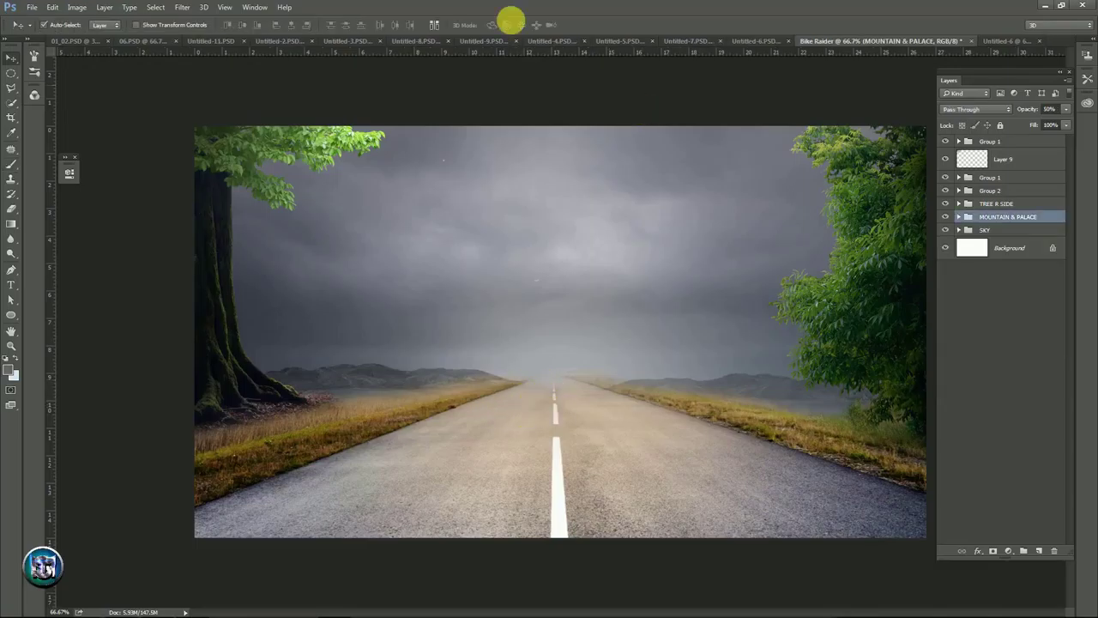
- Duplicate the castle's Group 1 into Bike Raider and stack it just below MOUNTAIN & PALACE
{"action": "left_click", "coordinate": [485, 42]}
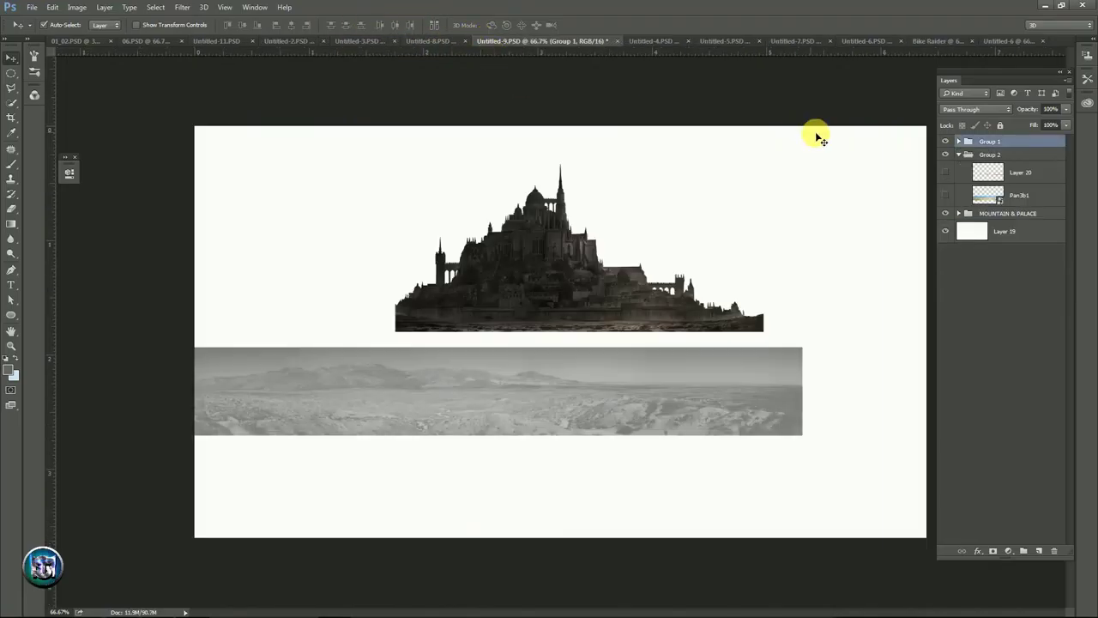
{"action": "left_click", "coordinate": [1026, 140]}
{"action": "right_click", "coordinate": [1030, 144]}
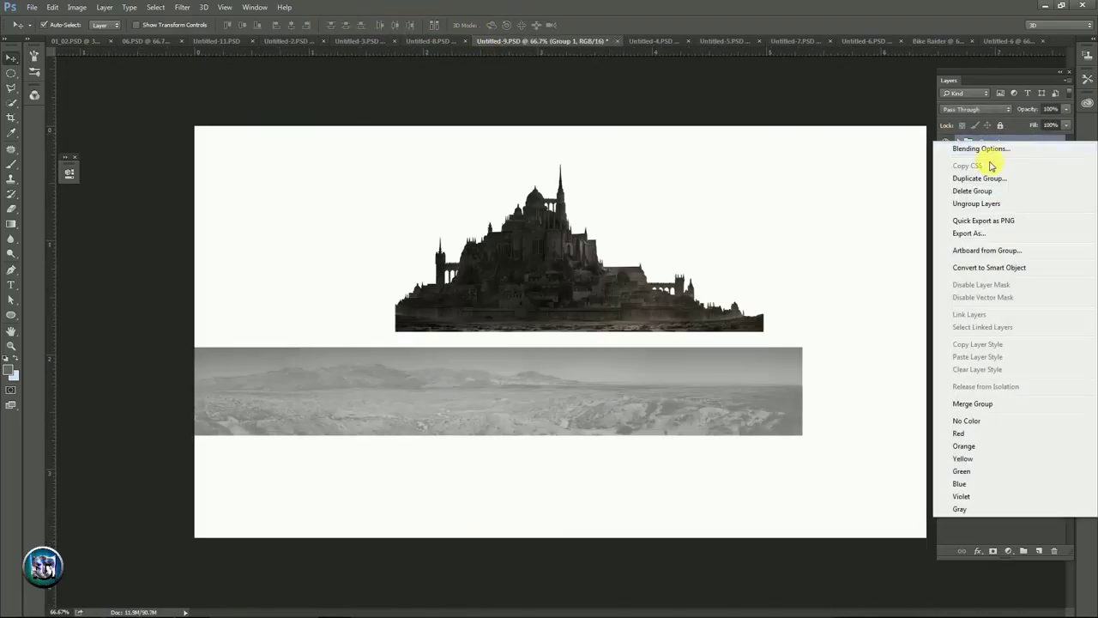
{"action": "left_click", "coordinate": [980, 178]}
{"action": "left_click", "coordinate": [573, 391]}
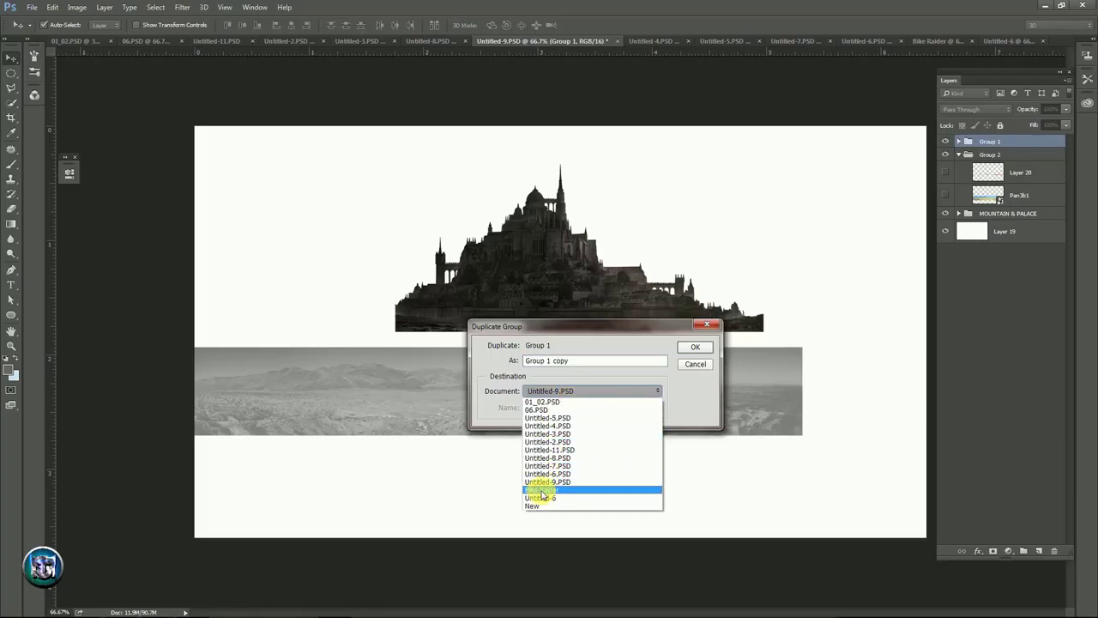
{"action": "left_click", "coordinate": [542, 491]}
{"action": "left_click", "coordinate": [694, 347]}
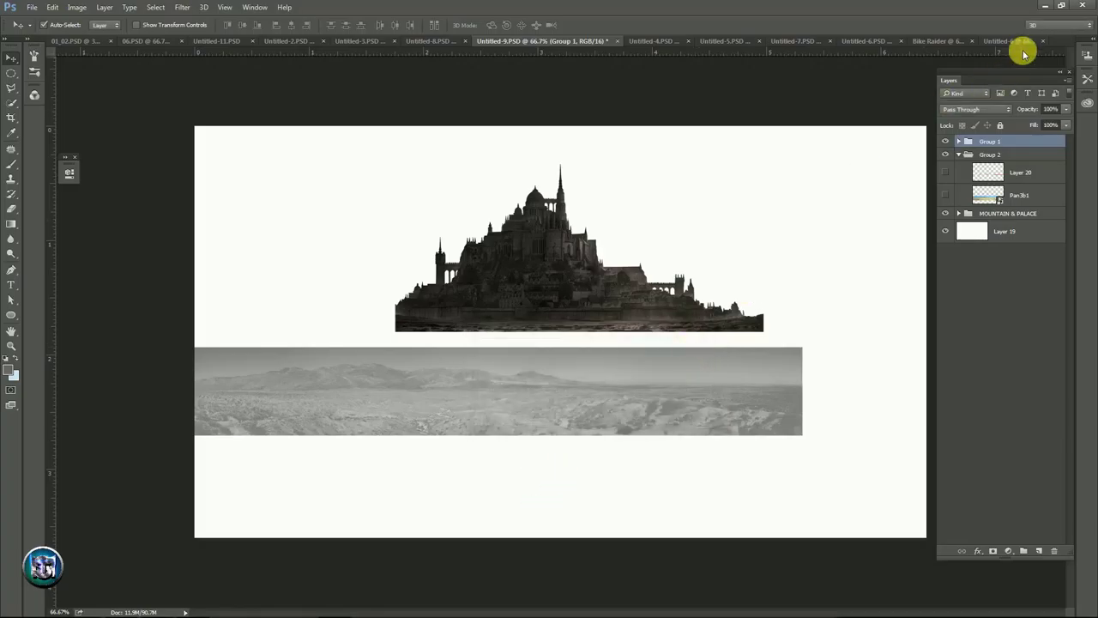
{"action": "left_click", "coordinate": [952, 42]}
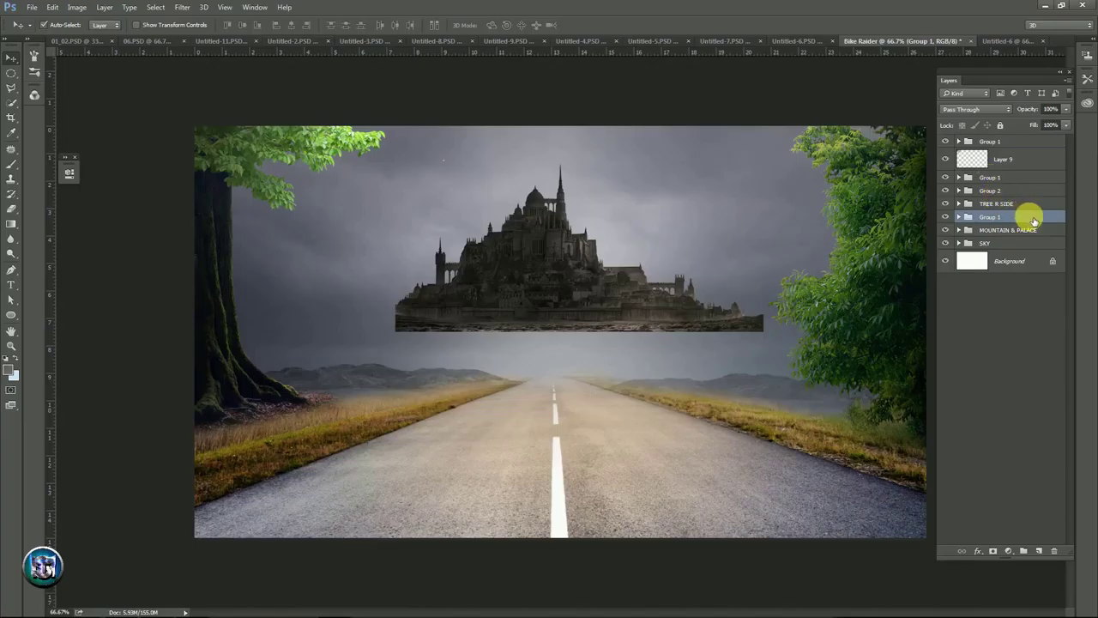
{"action": "left_click_drag", "start_coordinate": [1034, 220], "coordinate": [1030, 237]}
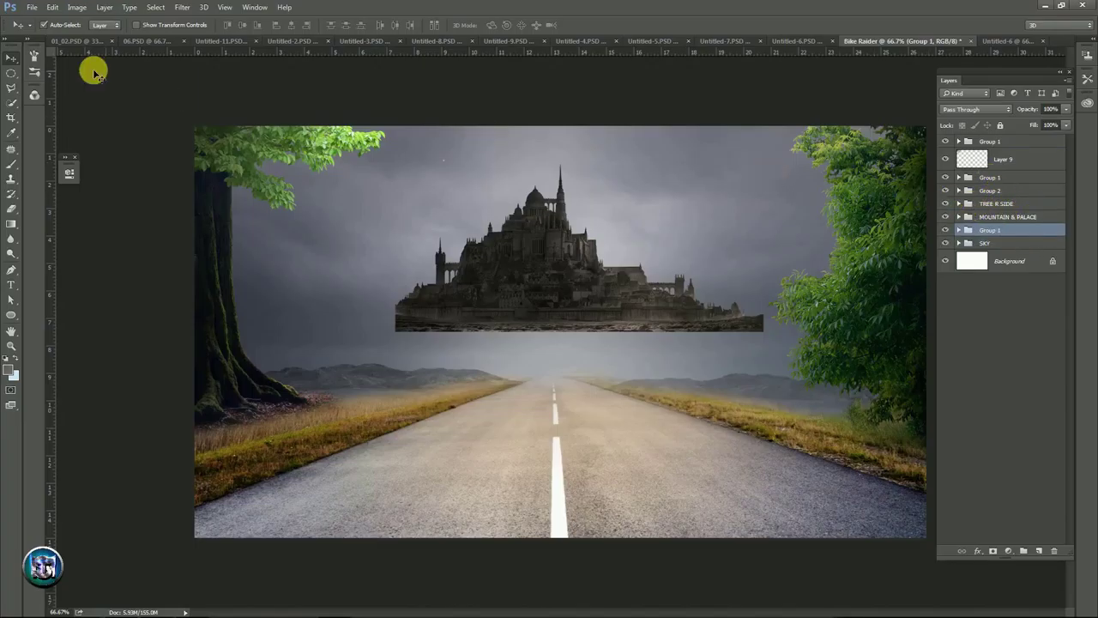
- Free-transform the castle to about 26% and place it low on the left horizon
{"action": "left_click", "coordinate": [53, 8]}
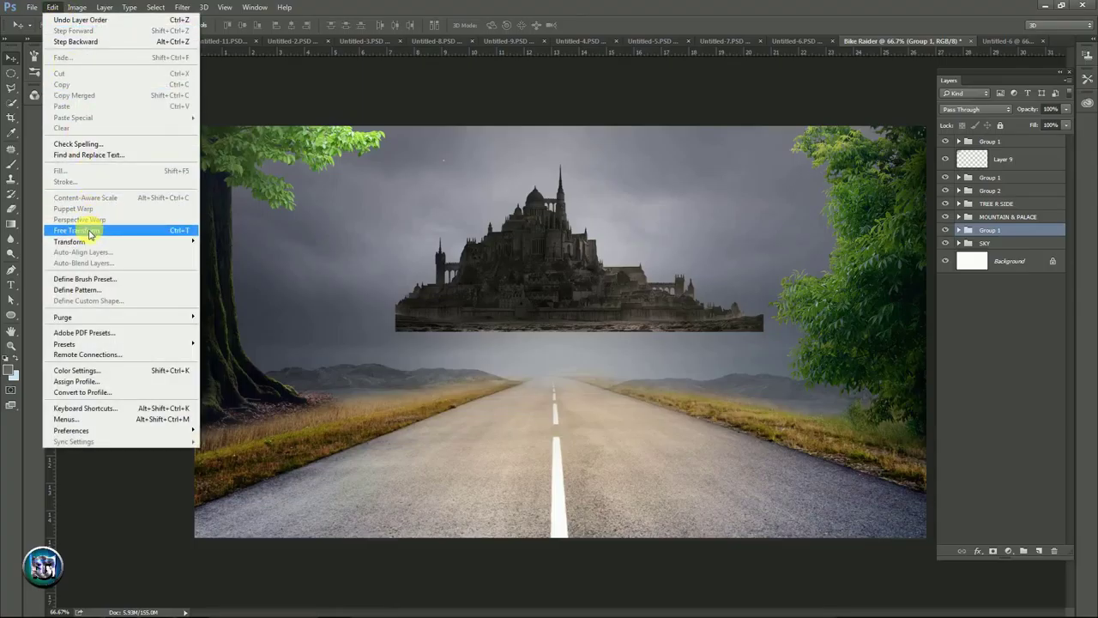
{"action": "left_click", "coordinate": [77, 229]}
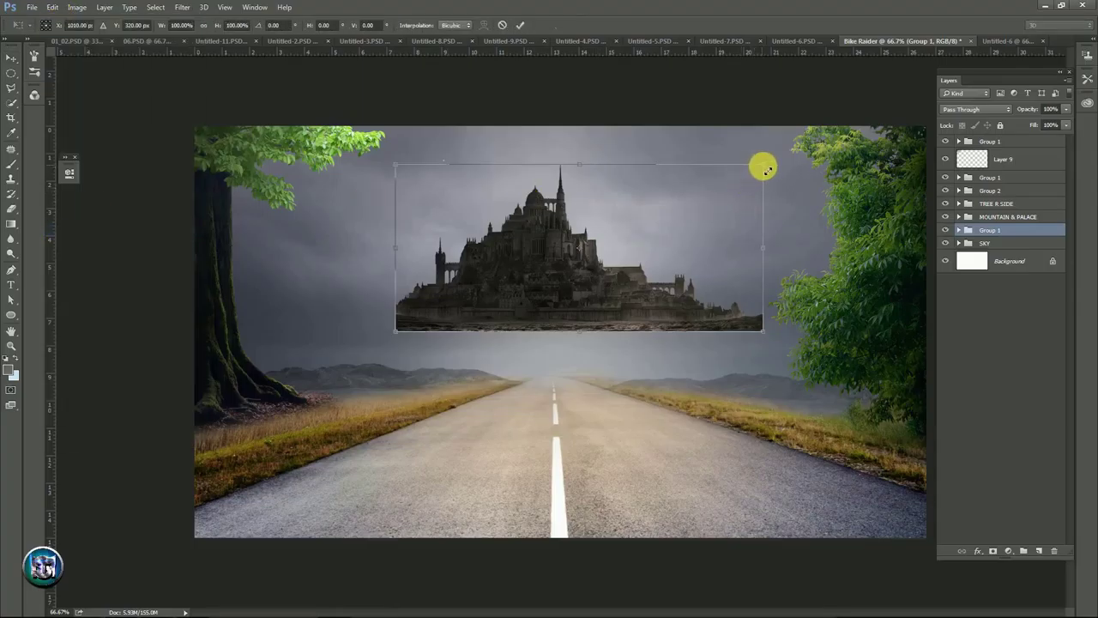
{"action": "left_click_drag", "start_coordinate": [764, 169], "coordinate": [657, 206]}
{"action": "left_click_drag", "start_coordinate": [584, 262], "coordinate": [369, 353]}
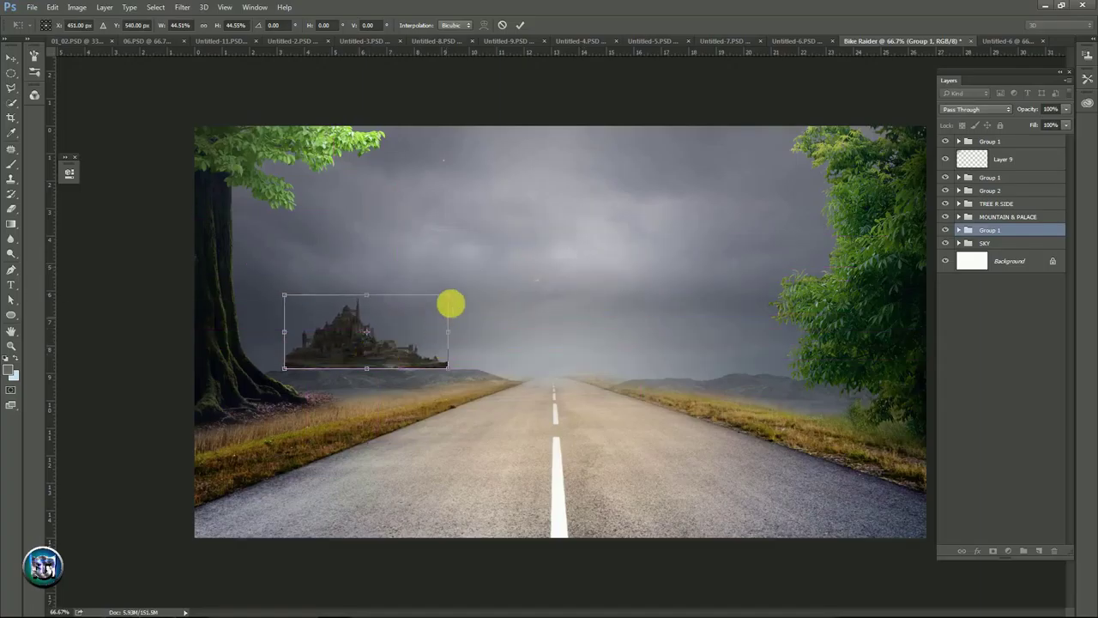
{"action": "mouse_move", "coordinate": [450, 304]}
{"action": "left_mouse_down"}
{"action": "mouse_move", "coordinate": [385, 361]}
{"action": "mouse_move", "coordinate": [400, 325]}
{"action": "mouse_move", "coordinate": [386, 356]}
{"action": "left_mouse_up"}
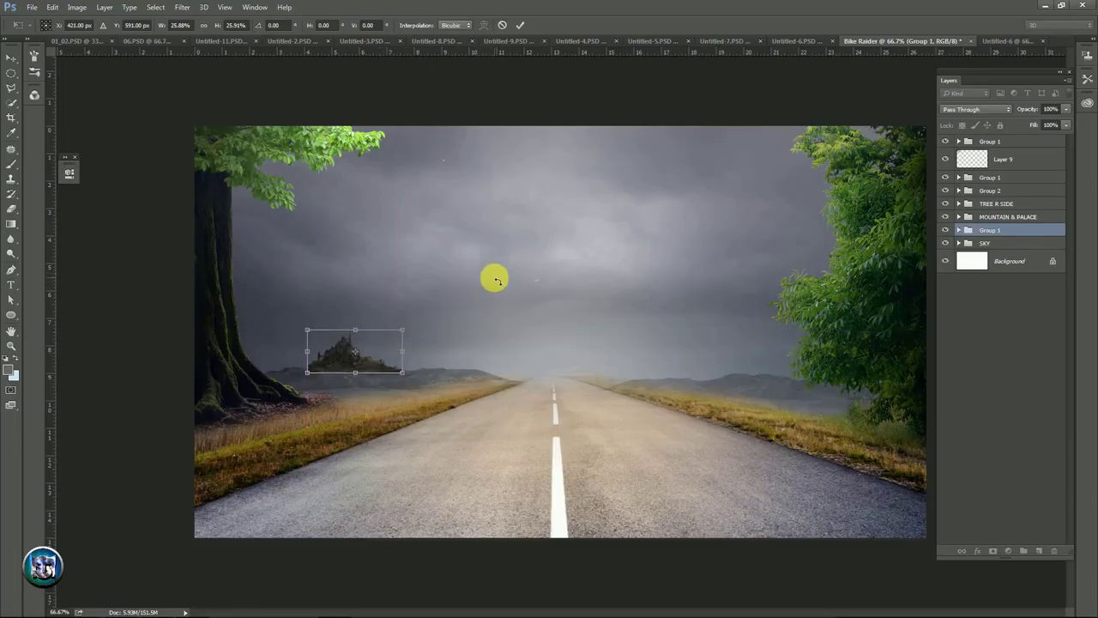
{"action": "key", "text": "Return"}
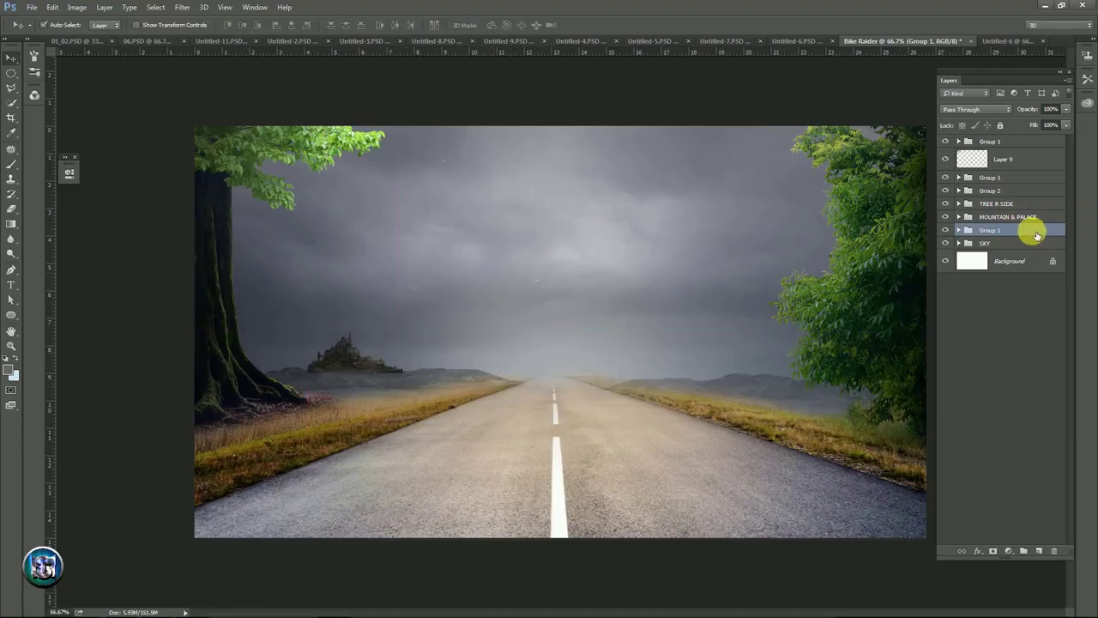
- Add a mask to Group 1 and erase the castle's base softly into the horizon haze
{"action": "left_click", "coordinate": [994, 551]}
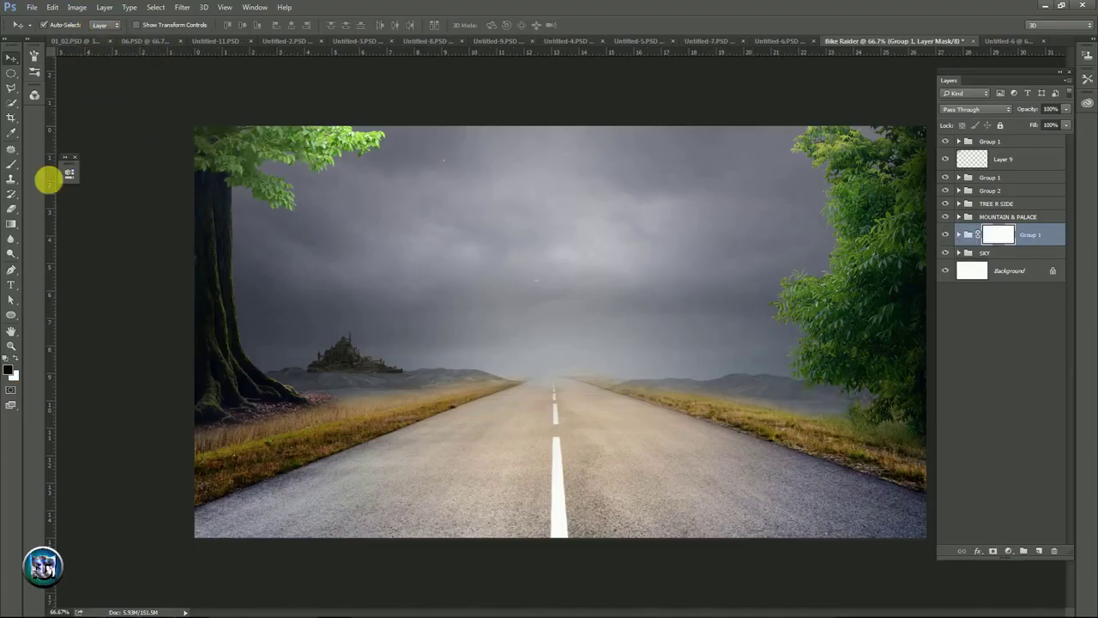
{"action": "left_click", "coordinate": [12, 209]}
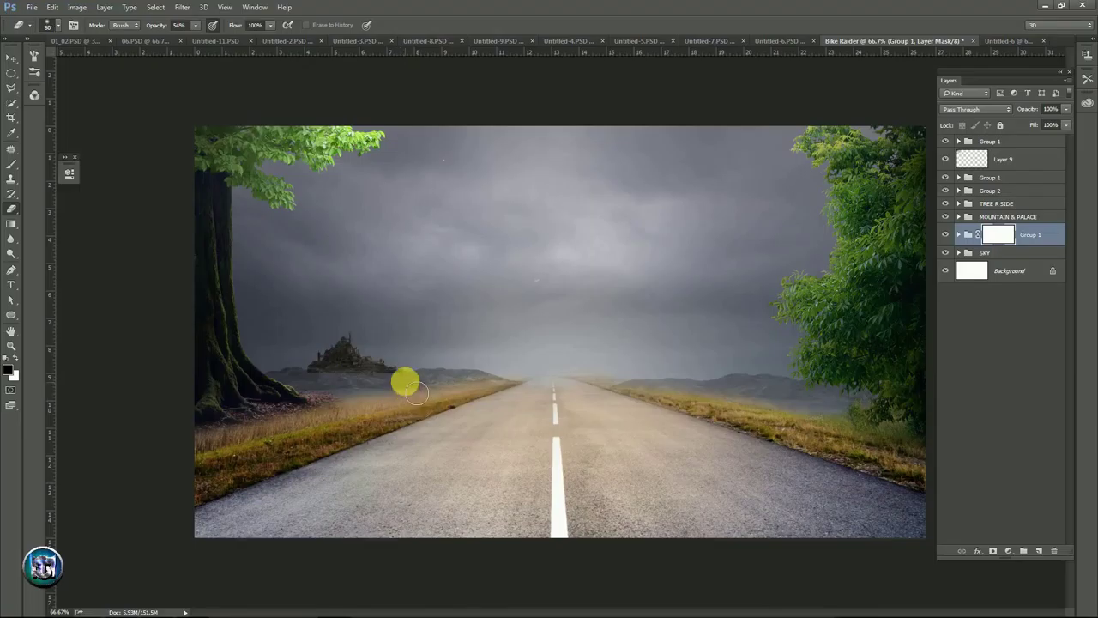
{"action": "key", "text": "bracketleft"}
{"action": "key", "text": "bracketleft"}
{"action": "key", "text": "bracketleft"}
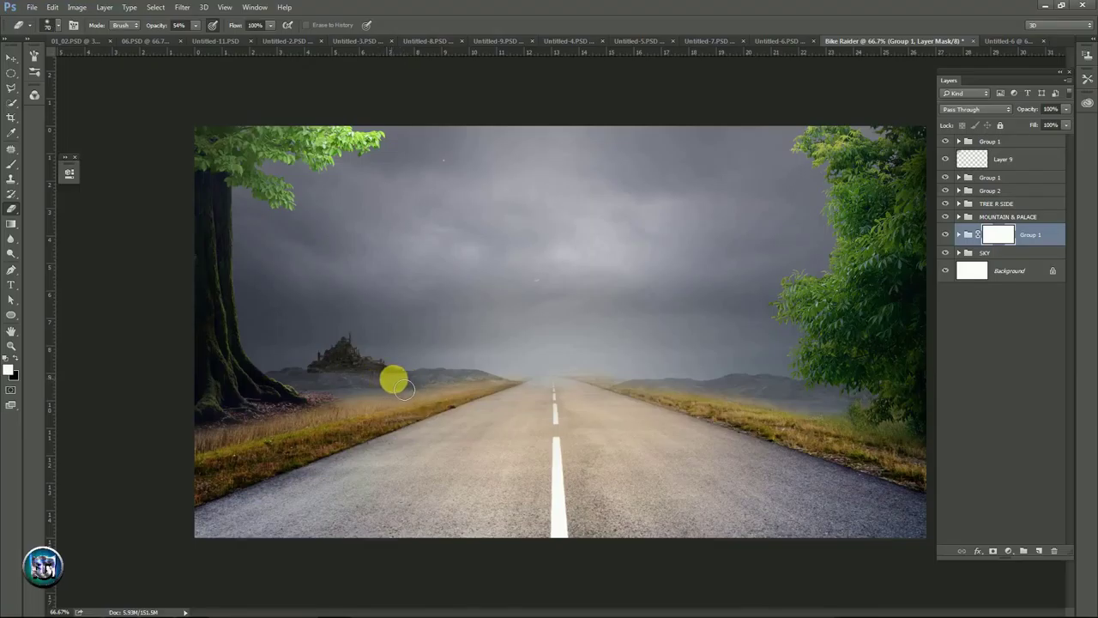
{"action": "mouse_move", "coordinate": [417, 392]}
{"action": "left_mouse_down"}
{"action": "mouse_move", "coordinate": [313, 392]}
{"action": "mouse_move", "coordinate": [426, 392]}
{"action": "mouse_move", "coordinate": [390, 393]}
{"action": "mouse_move", "coordinate": [398, 374]}
{"action": "left_mouse_up"}
{"action": "key", "text": "v"}
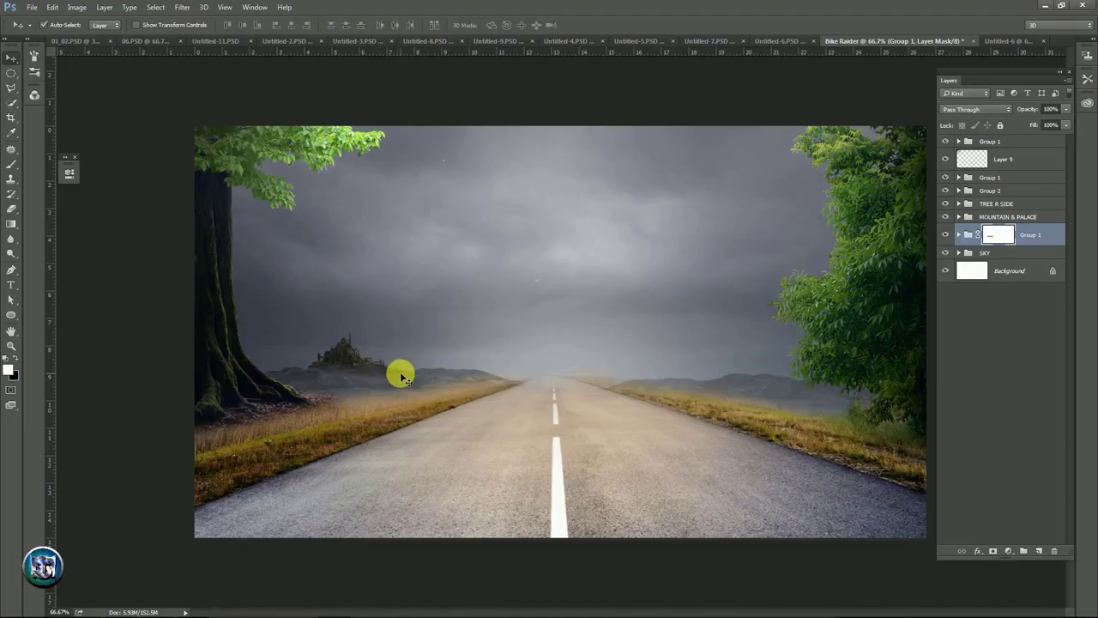
{"action": "key", "text": "e"}
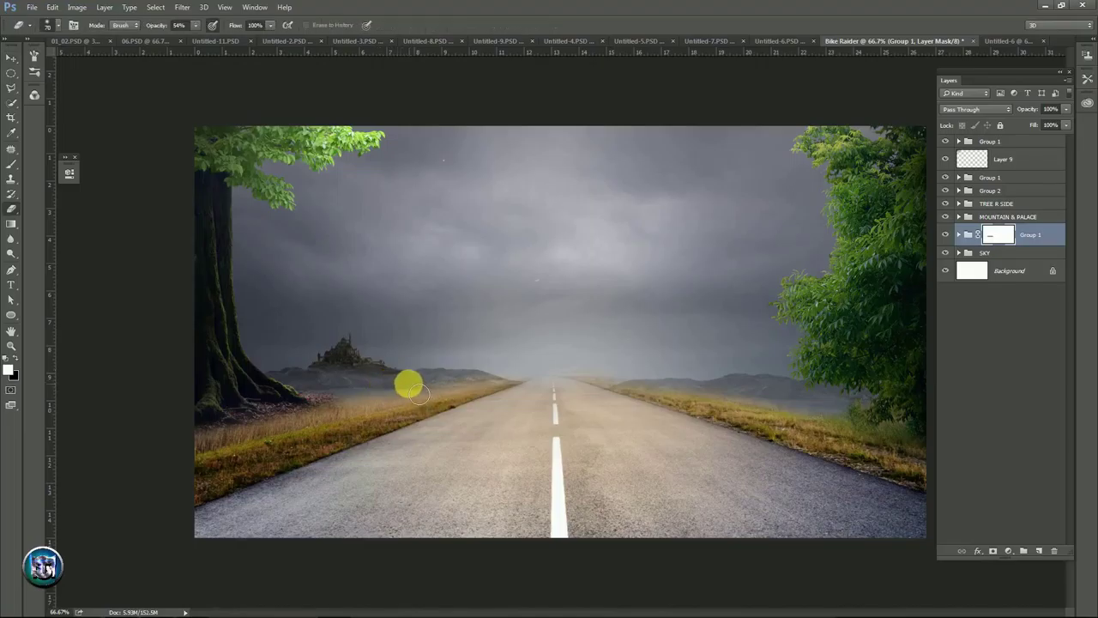
{"action": "mouse_move", "coordinate": [419, 394]}
{"action": "left_mouse_down"}
{"action": "mouse_move", "coordinate": [329, 391]}
{"action": "mouse_move", "coordinate": [428, 393]}
{"action": "mouse_move", "coordinate": [392, 385]}
{"action": "left_mouse_up"}
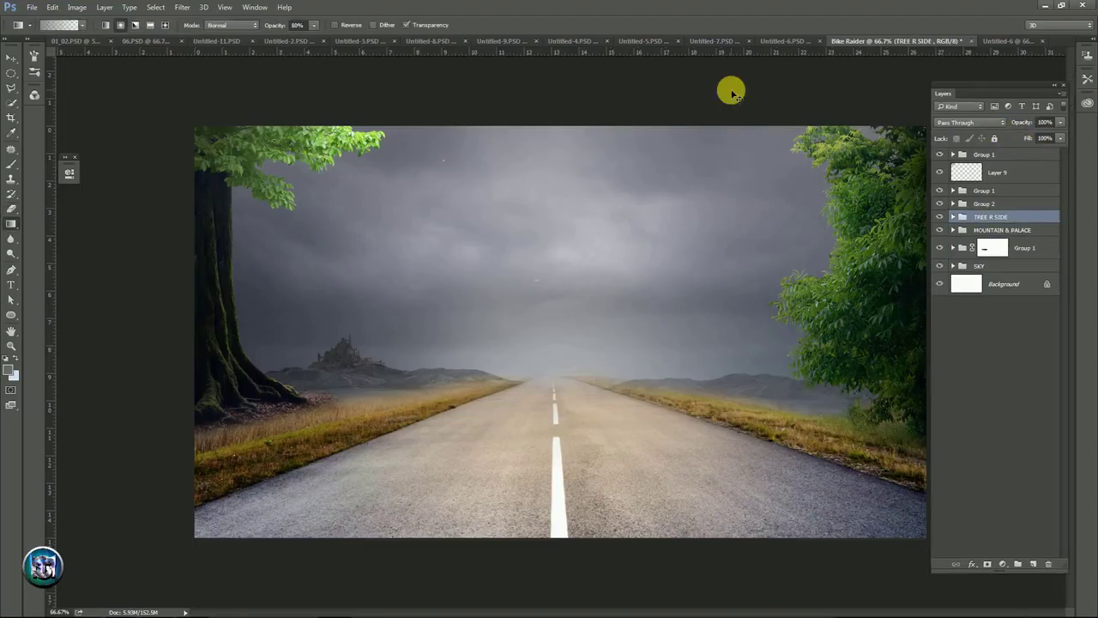
- Move Layer 9 into Group 1, then brush dark roadside grass on a new Multiply layer
{"action": "left_click", "coordinate": [1021, 175]}
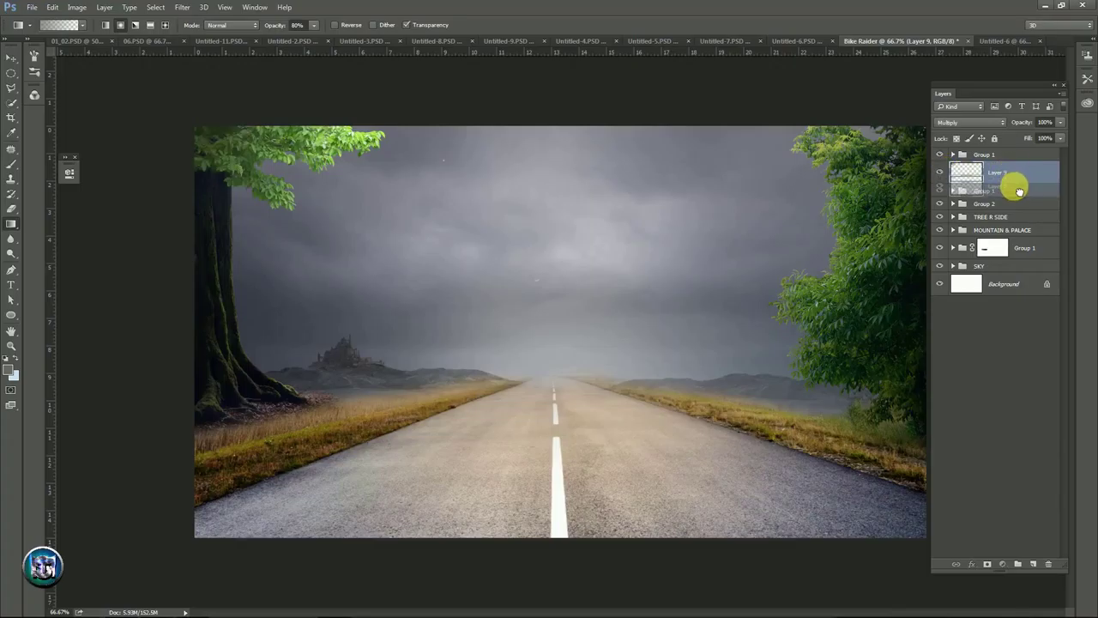
{"action": "left_click_drag", "start_coordinate": [1021, 176], "coordinate": [1006, 156]}
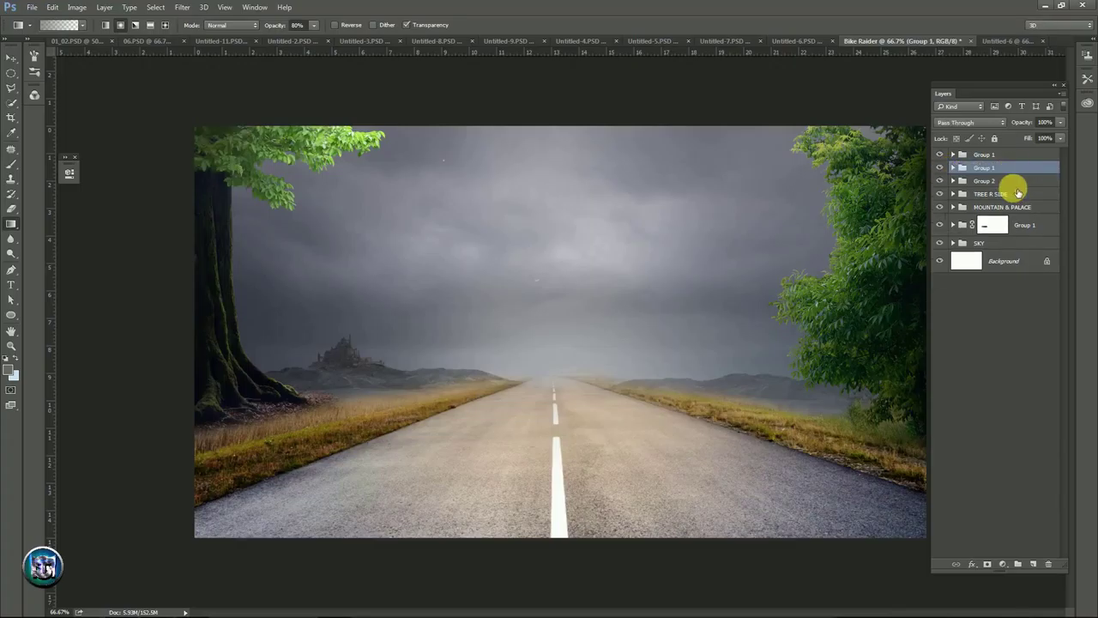
{"action": "left_click", "coordinate": [1033, 563]}
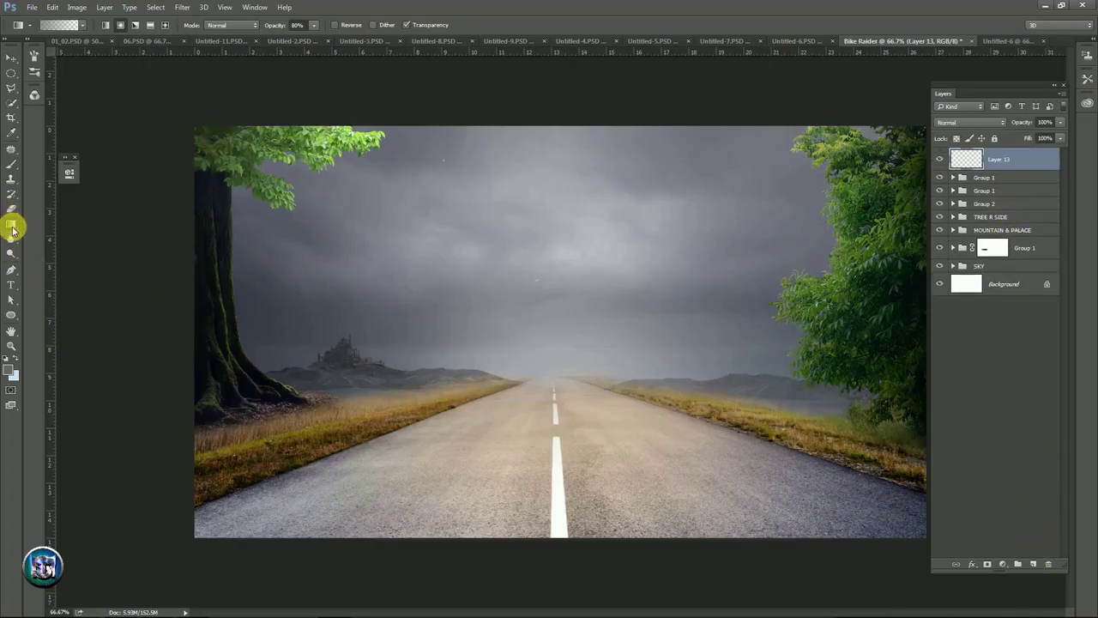
{"action": "left_click", "coordinate": [11, 163]}
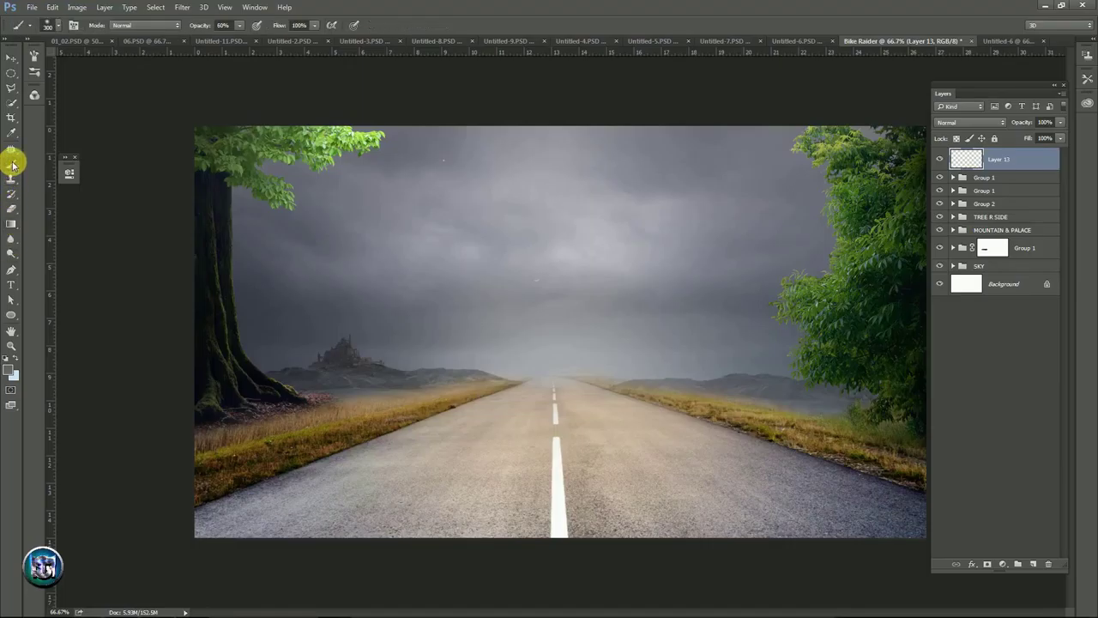
{"action": "left_click", "coordinate": [974, 123]}
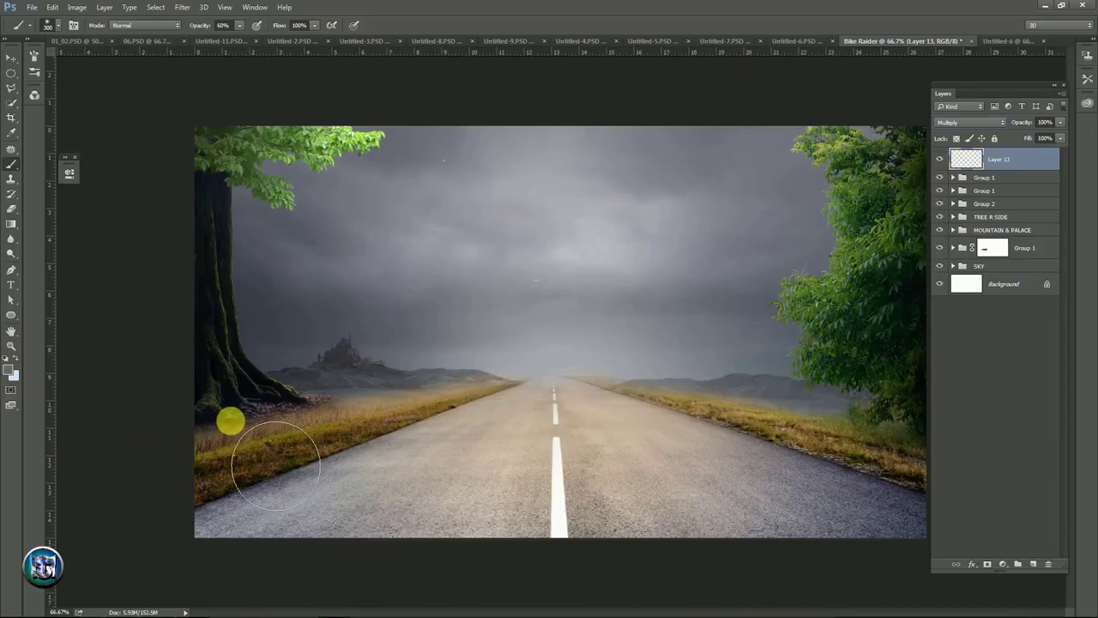
{"action": "mouse_move", "coordinate": [265, 456]}
{"action": "left_mouse_down"}
{"action": "mouse_move", "coordinate": [906, 422]}
{"action": "mouse_move", "coordinate": [385, 417]}
{"action": "mouse_move", "coordinate": [336, 400]}
{"action": "mouse_move", "coordinate": [649, 372]}
{"action": "mouse_move", "coordinate": [908, 408]}
{"action": "mouse_move", "coordinate": [637, 380]}
{"action": "mouse_move", "coordinate": [318, 400]}
{"action": "mouse_move", "coordinate": [319, 434]}
{"action": "mouse_move", "coordinate": [411, 443]}
{"action": "mouse_move", "coordinate": [795, 407]}
{"action": "mouse_move", "coordinate": [773, 432]}
{"action": "mouse_move", "coordinate": [953, 462]}
{"action": "mouse_move", "coordinate": [843, 429]}
{"action": "mouse_move", "coordinate": [578, 421]}
{"action": "mouse_move", "coordinate": [269, 438]}
{"action": "mouse_move", "coordinate": [539, 404]}
{"action": "mouse_move", "coordinate": [699, 422]}
{"action": "mouse_move", "coordinate": [543, 417]}
{"action": "mouse_move", "coordinate": [629, 424]}
{"action": "mouse_move", "coordinate": [718, 397]}
{"action": "mouse_move", "coordinate": [603, 118]}
{"action": "left_mouse_up"}
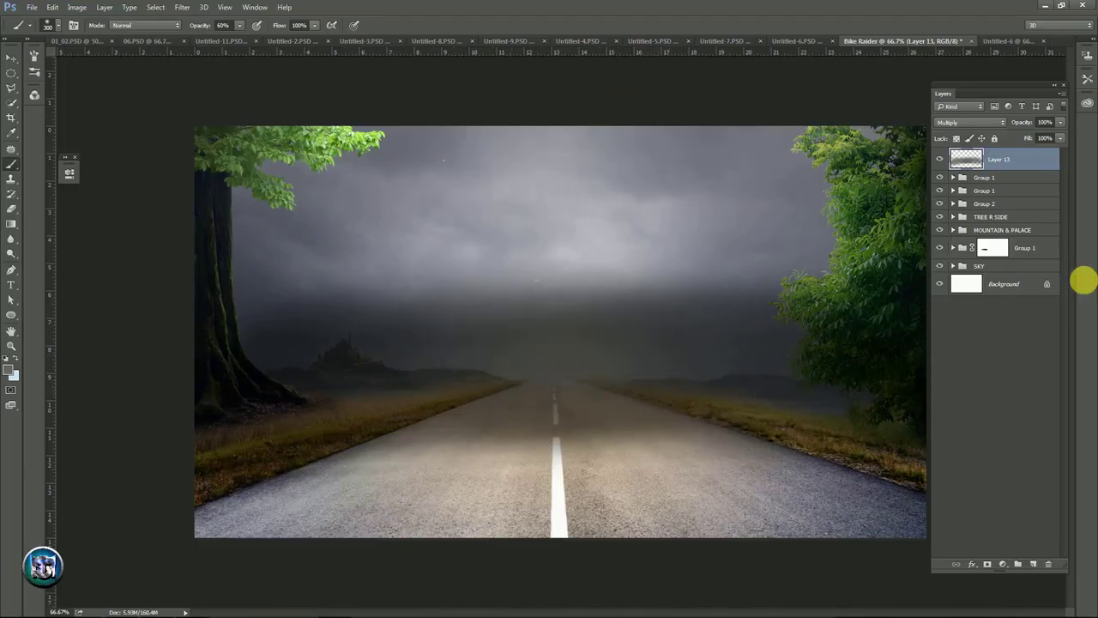
- Move the road's Group 1 below Group 2 and rename it ROAD
{"action": "left_click", "coordinate": [940, 178]}
{"action": "left_click", "coordinate": [940, 177]}
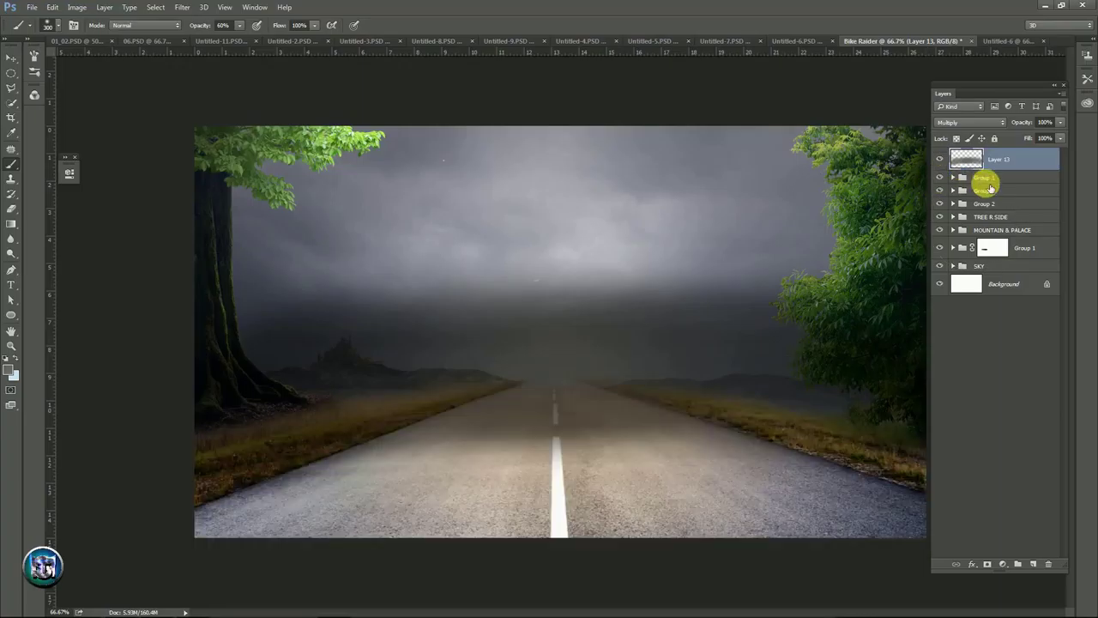
{"action": "left_click", "coordinate": [1012, 177]}
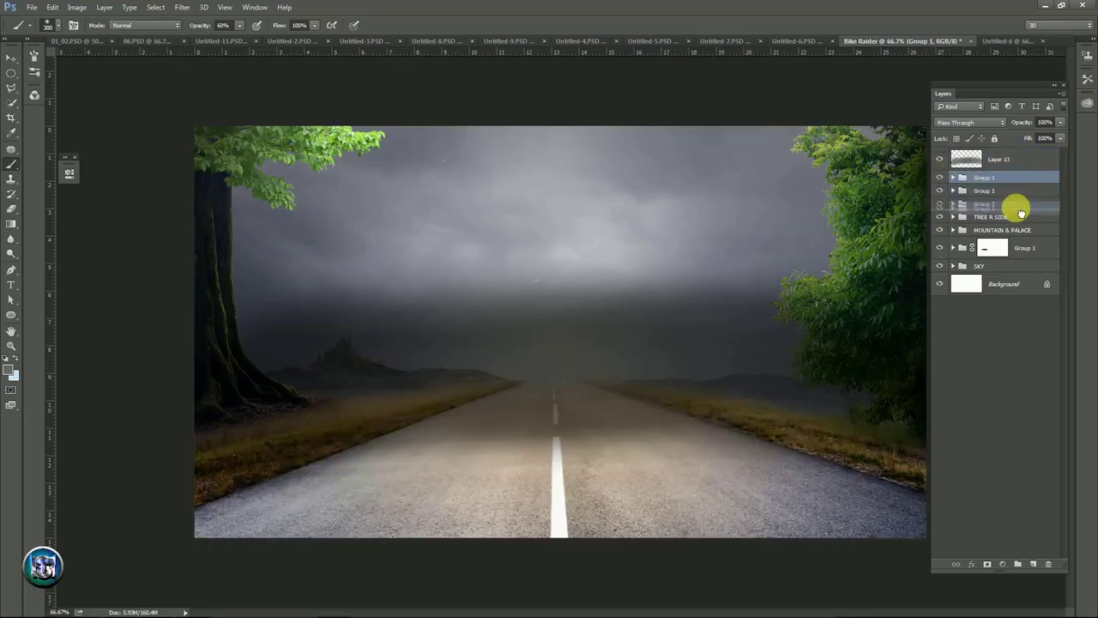
{"action": "left_click_drag", "start_coordinate": [1022, 187], "coordinate": [991, 216]}
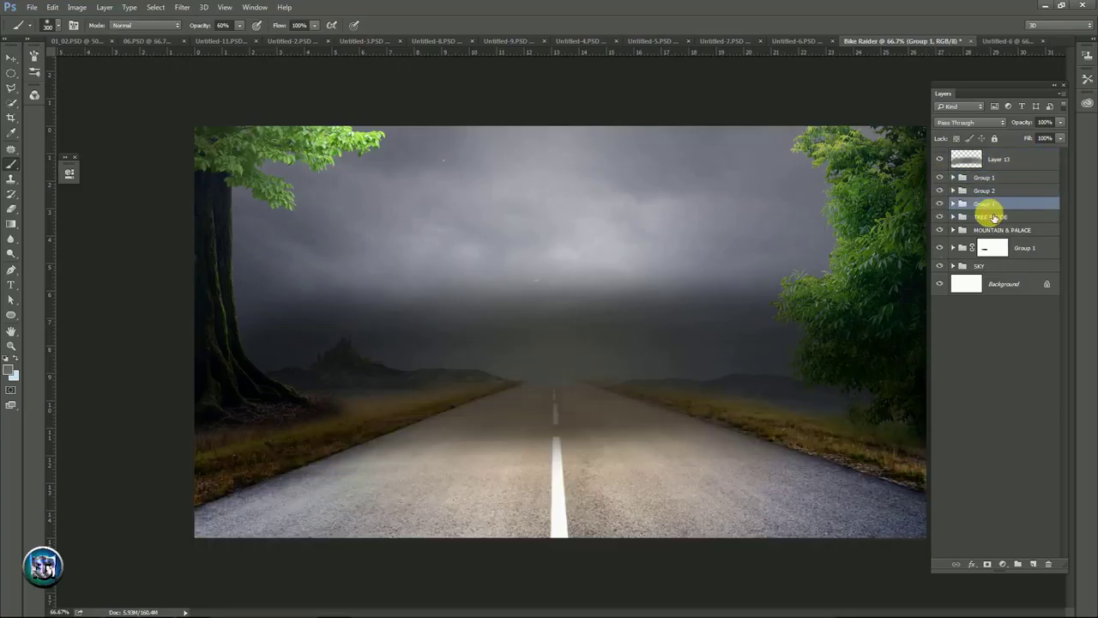
{"action": "double_click", "coordinate": [991, 205]}
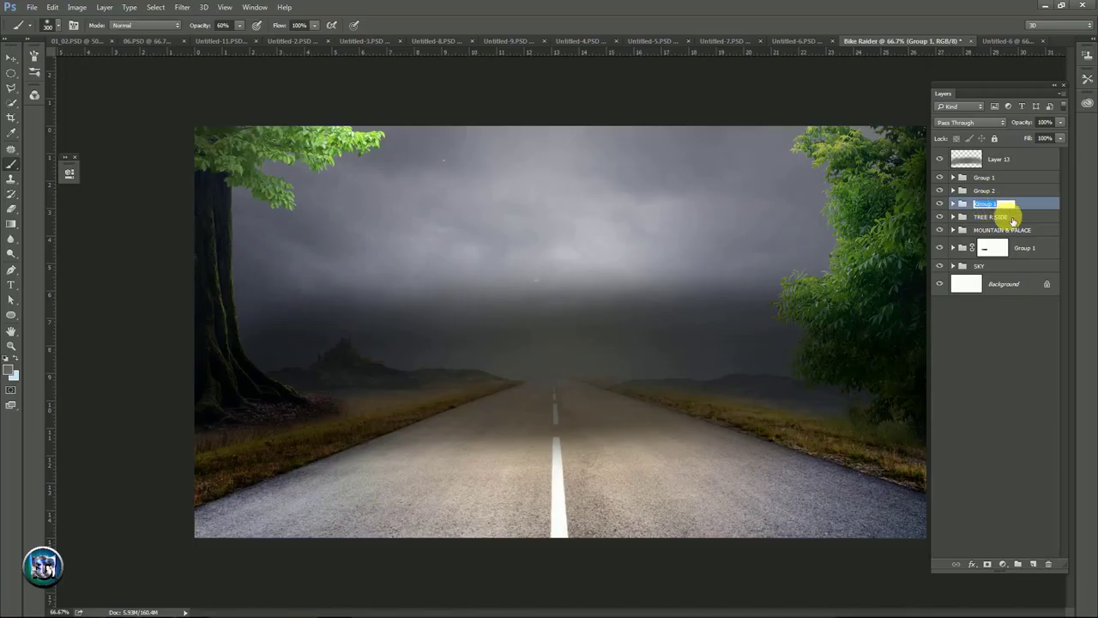
{"action": "type", "text": "ROAD"}
{"action": "key", "text": "Return"}
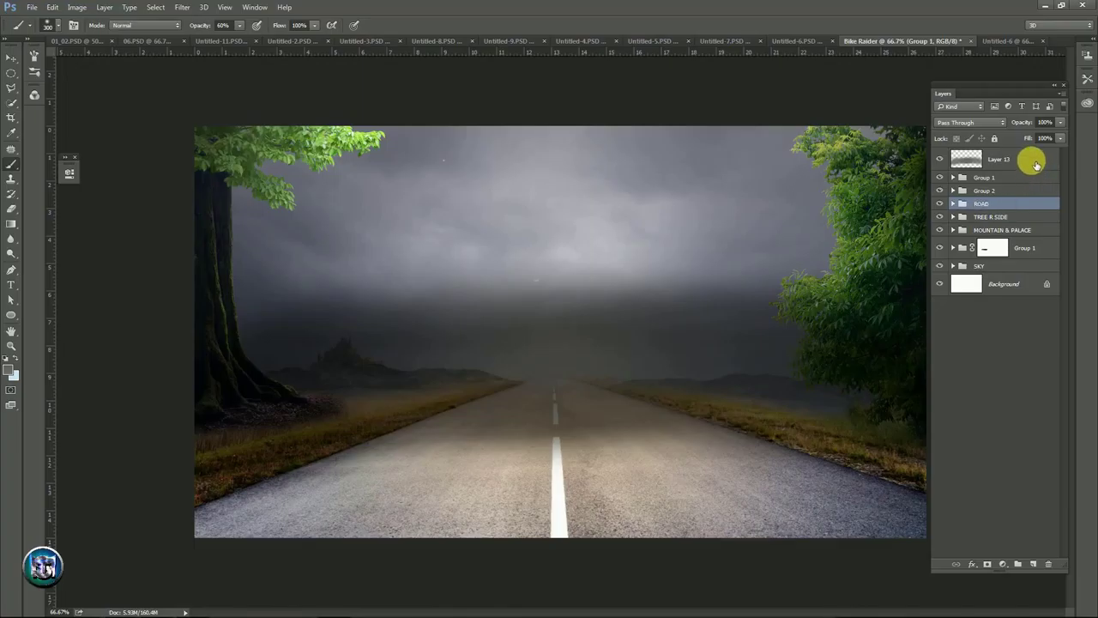
- Return Layer 13 to the top of the stack and wrap it in a new group
{"action": "left_click", "coordinate": [1030, 159]}
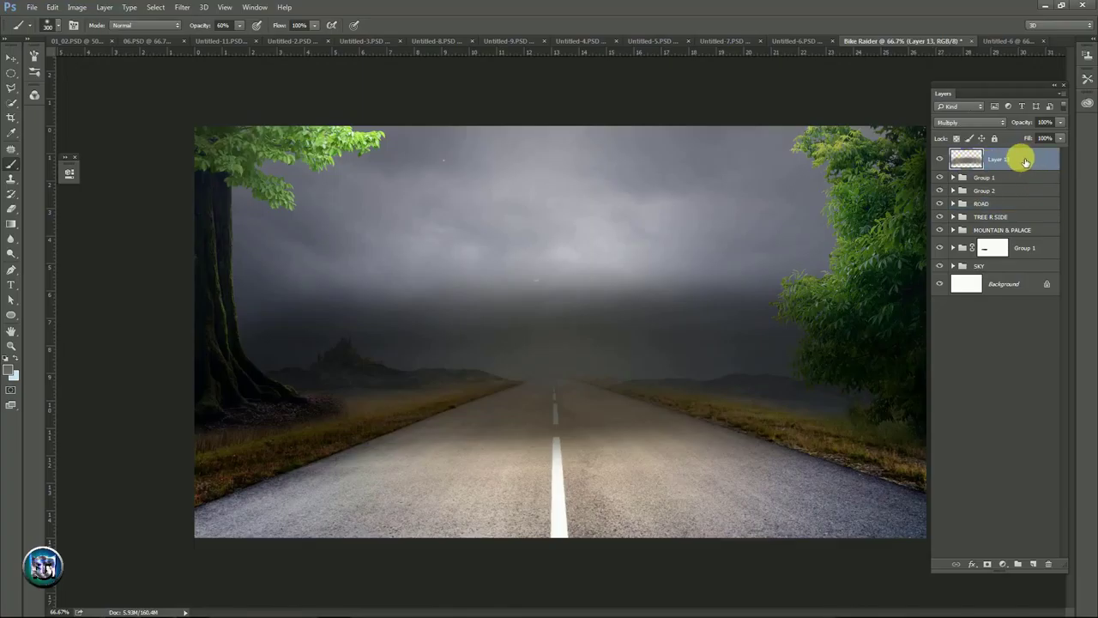
{"action": "mouse_move", "coordinate": [1023, 161]}
{"action": "left_mouse_down"}
{"action": "mouse_move", "coordinate": [1020, 237]}
{"action": "mouse_move", "coordinate": [1015, 205]}
{"action": "left_mouse_up"}
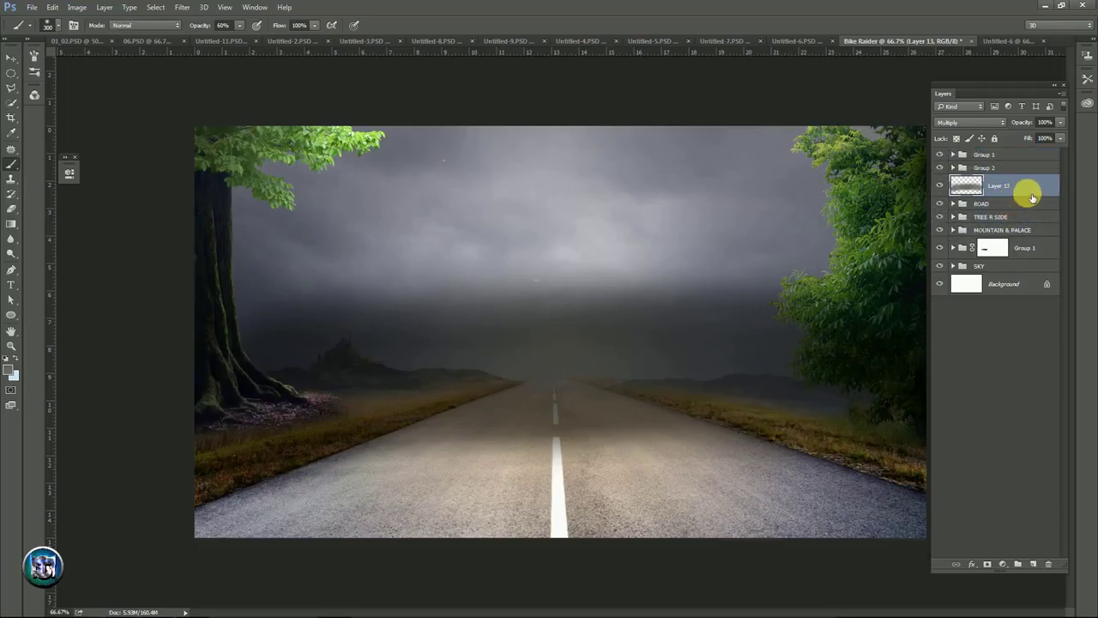
{"action": "key", "text": "ctrl+shift+bracketright"}
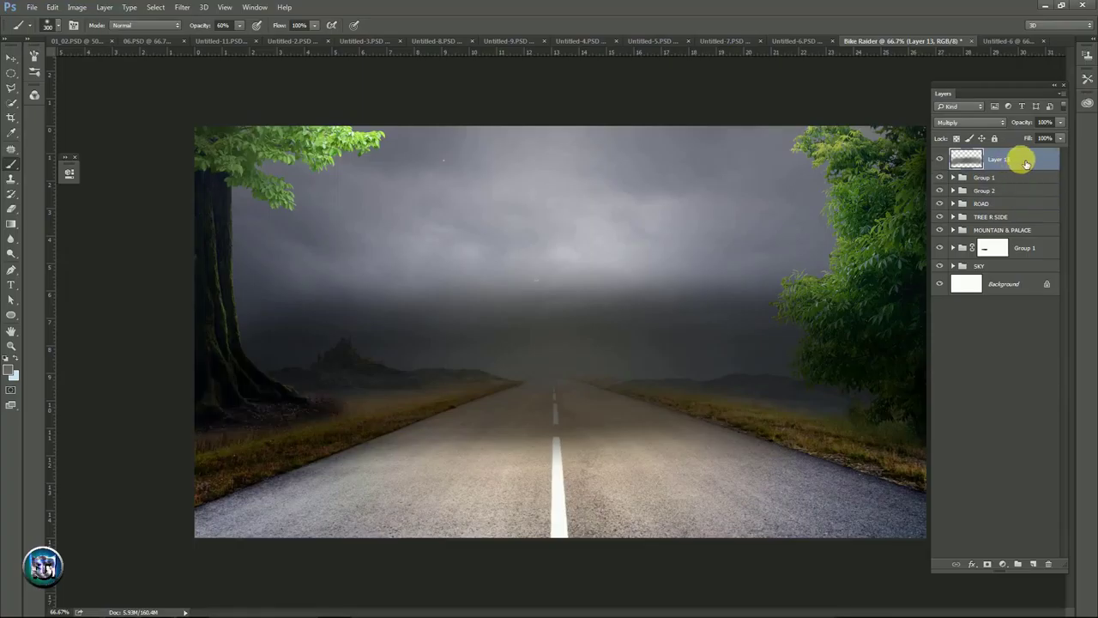
{"action": "left_click", "coordinate": [1019, 563]}
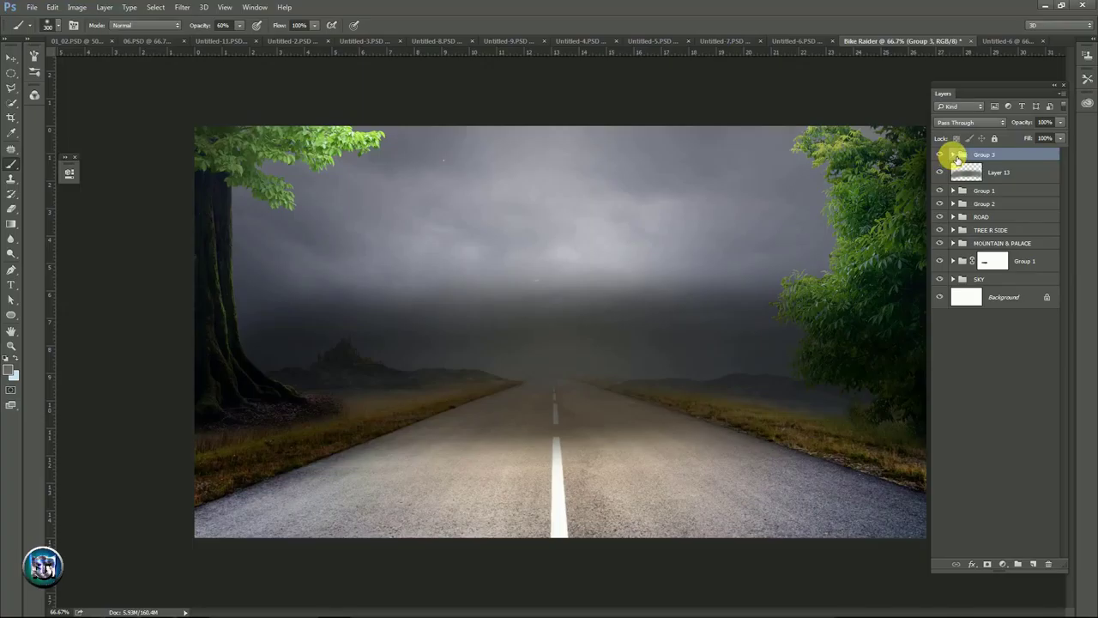
- Rename the new Group 3 to DOUN DARK
{"action": "mouse_move", "coordinate": [957, 160]}
{"action": "left_mouse_down"}
{"action": "mouse_move", "coordinate": [1014, 166]}
{"action": "mouse_move", "coordinate": [967, 159]}
{"action": "left_mouse_up"}
{"action": "left_click", "coordinate": [954, 154]}
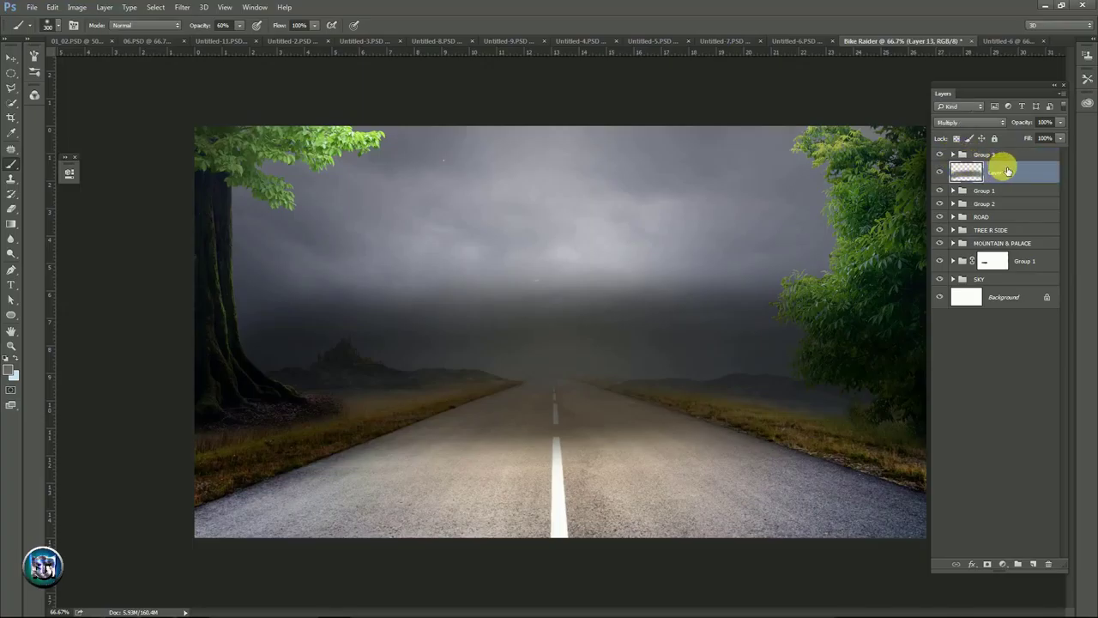
{"action": "left_click", "coordinate": [991, 158]}
{"action": "type", "text": "DOUN DARK"}
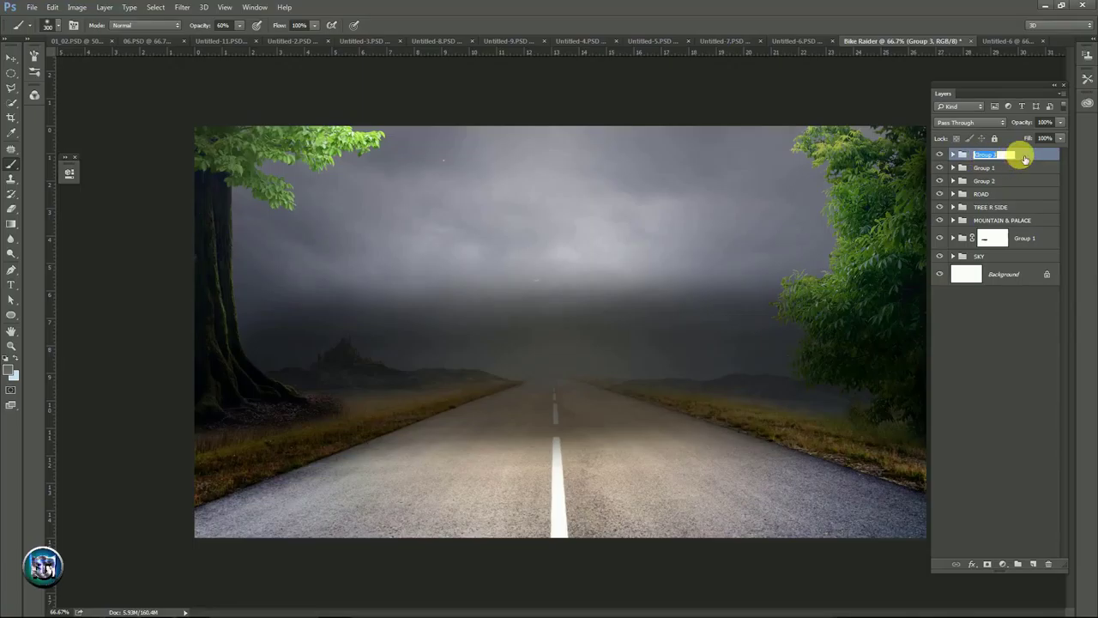
{"action": "key", "text": "Return"}
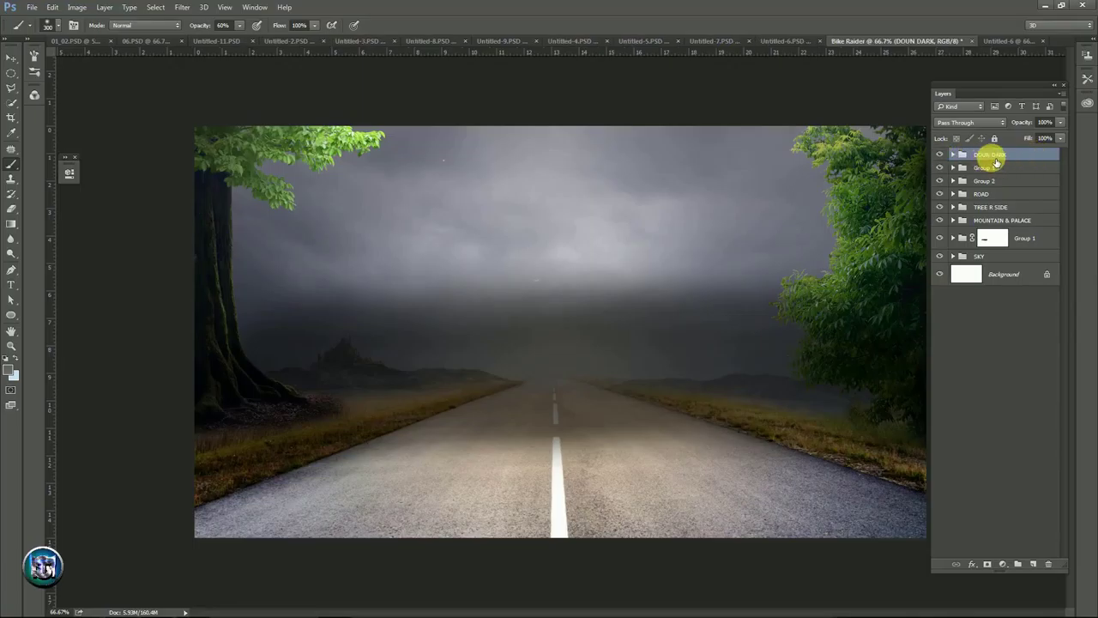
- On Layer 13, brush darker shadows along the right and lower-left road edges
{"action": "left_click", "coordinate": [952, 154]}
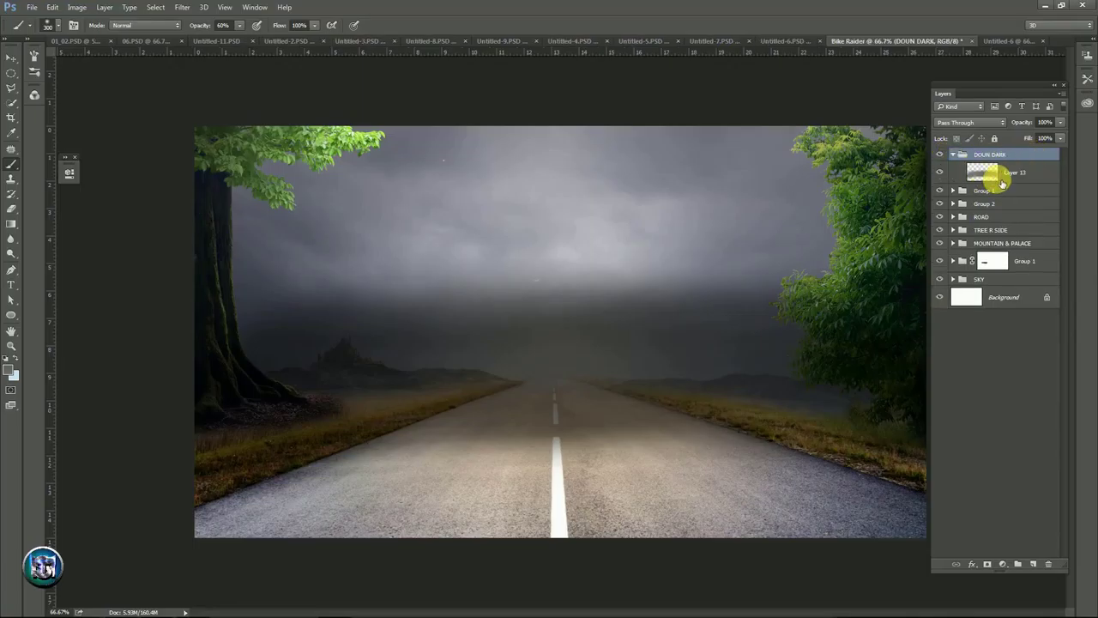
{"action": "left_click", "coordinate": [993, 175]}
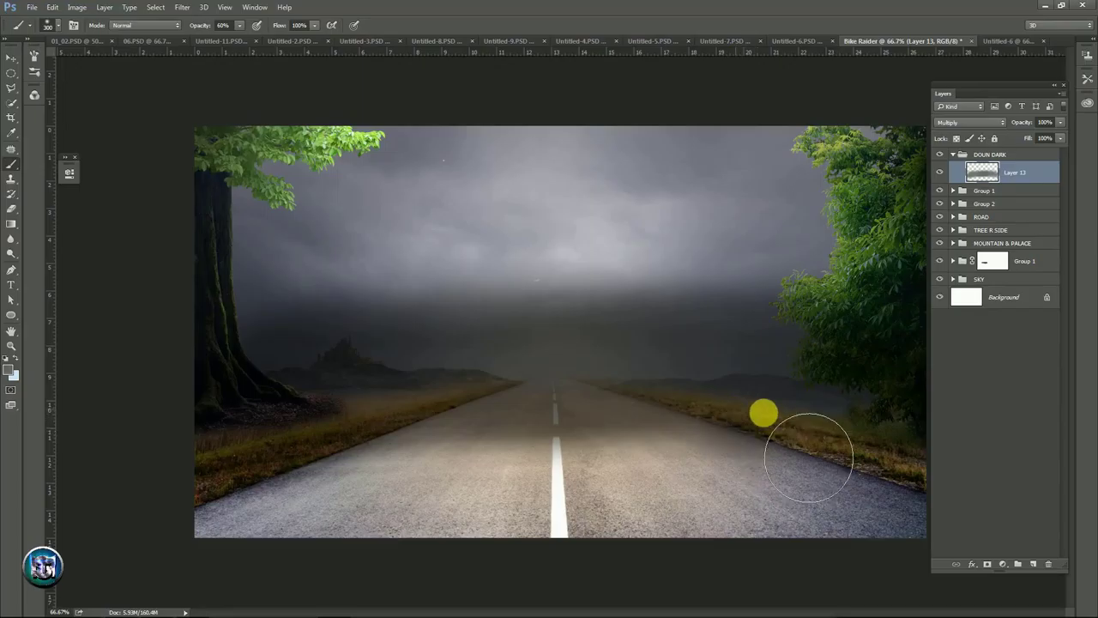
{"action": "left_click_drag", "start_coordinate": [806, 454], "coordinate": [986, 515]}
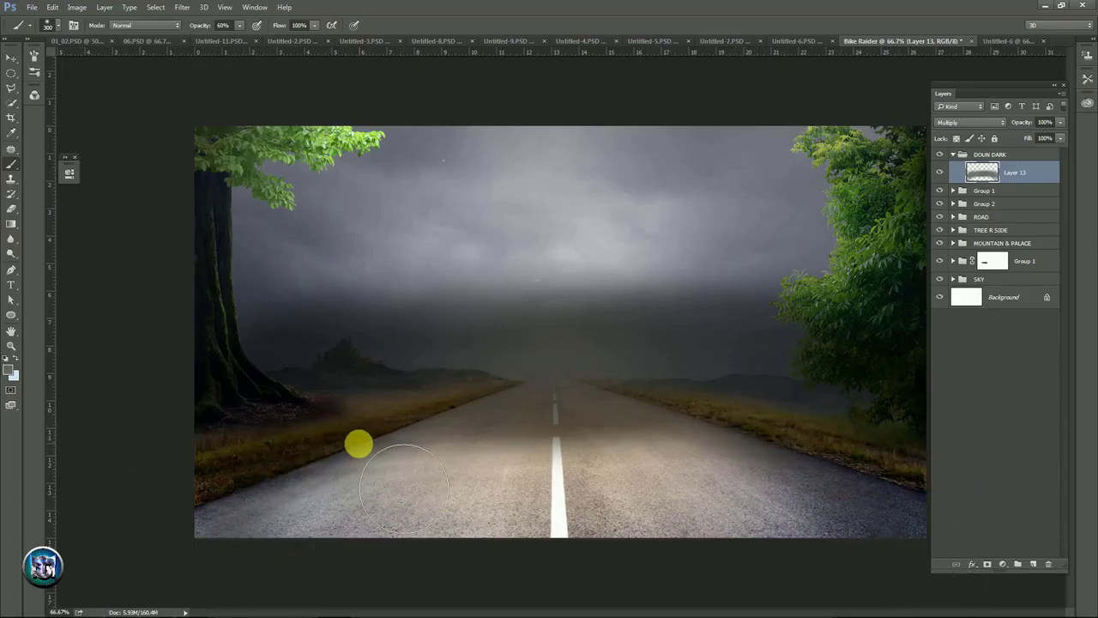
{"action": "mouse_move", "coordinate": [404, 487]}
{"action": "left_mouse_down"}
{"action": "mouse_move", "coordinate": [299, 512]}
{"action": "mouse_move", "coordinate": [768, 457]}
{"action": "mouse_move", "coordinate": [343, 421]}
{"action": "mouse_move", "coordinate": [421, 421]}
{"action": "mouse_move", "coordinate": [531, 380]}
{"action": "mouse_move", "coordinate": [486, 334]}
{"action": "left_mouse_up"}
{"action": "key", "text": "v"}
{"action": "key", "text": "alt+bracketright"}
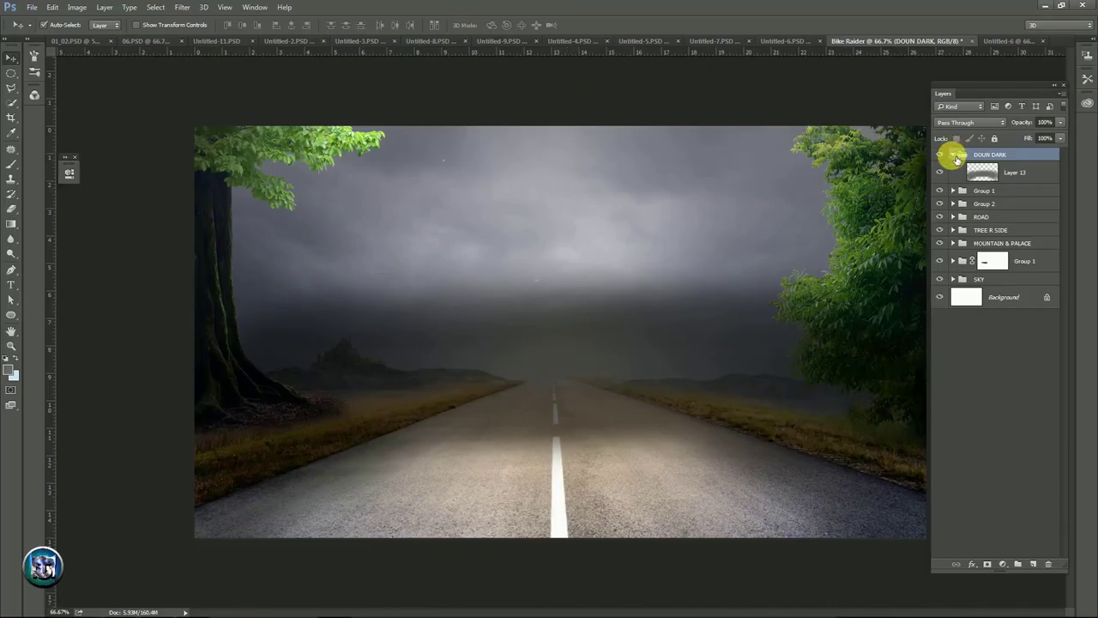
- Duplicate the BIKE group from Untitled-4.PSD into Bike Raider and return to that document
{"action": "left_click", "coordinate": [953, 156]}
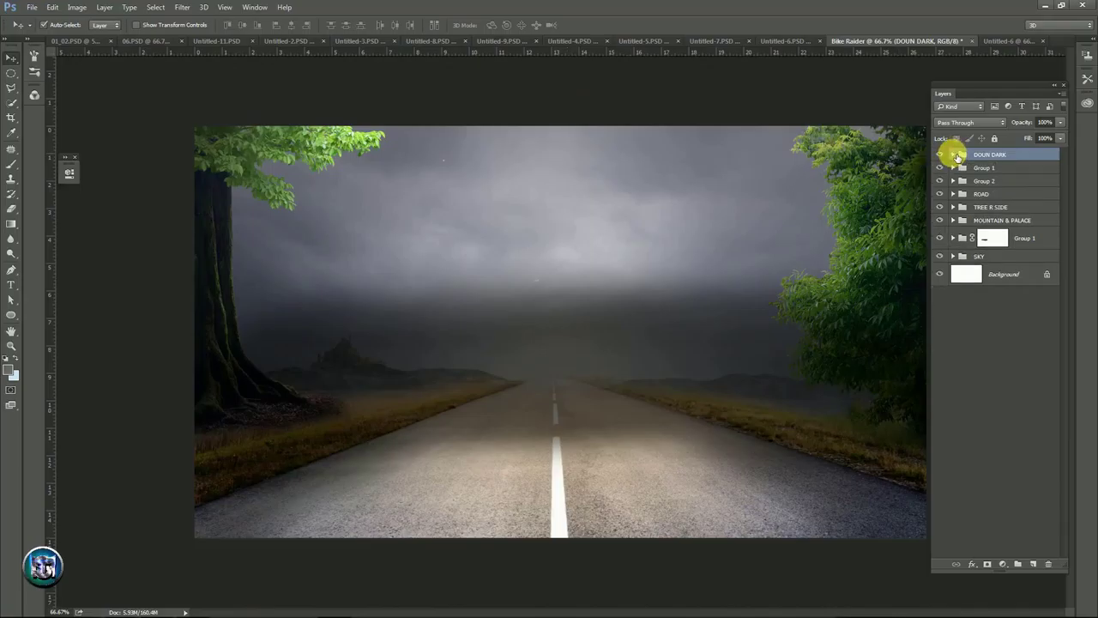
{"action": "left_click", "coordinate": [575, 41]}
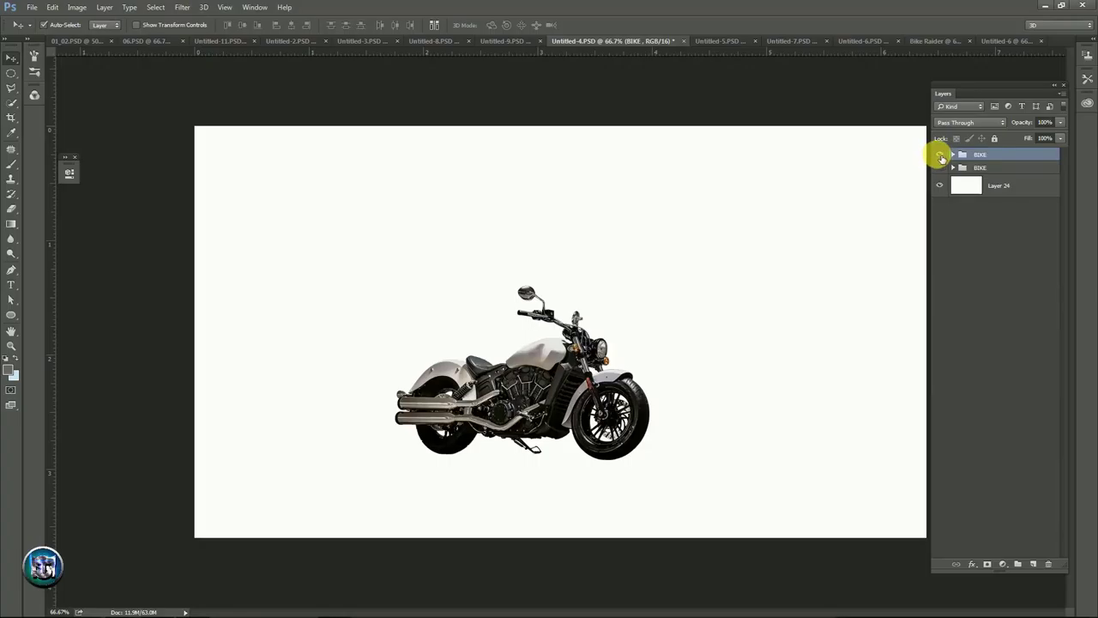
{"action": "right_click", "coordinate": [1005, 155]}
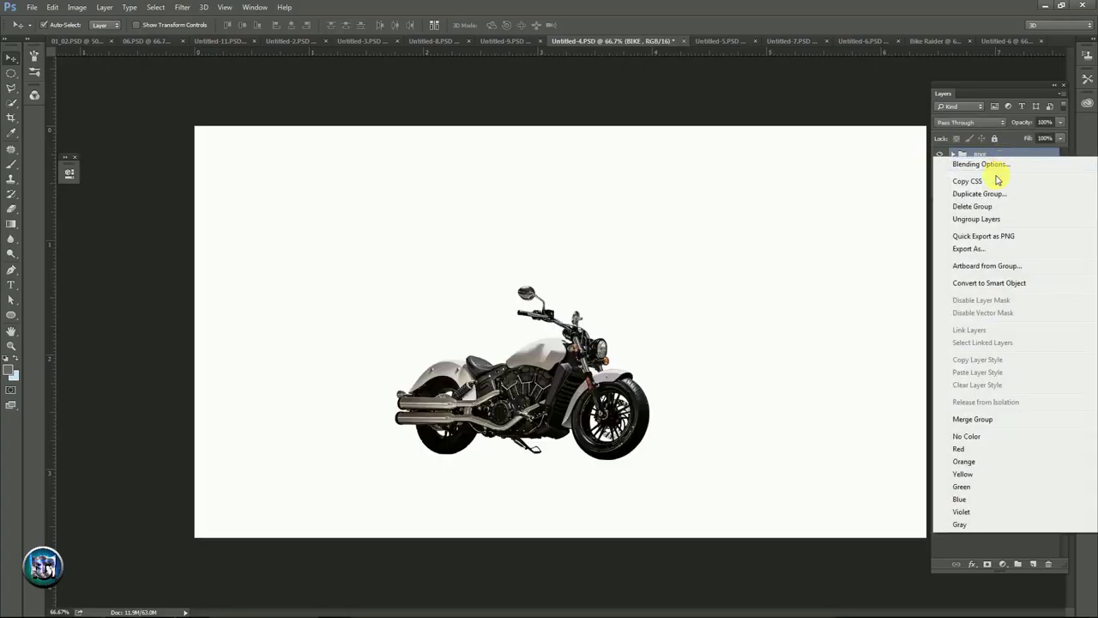
{"action": "left_click", "coordinate": [991, 195]}
{"action": "left_click", "coordinate": [577, 391]}
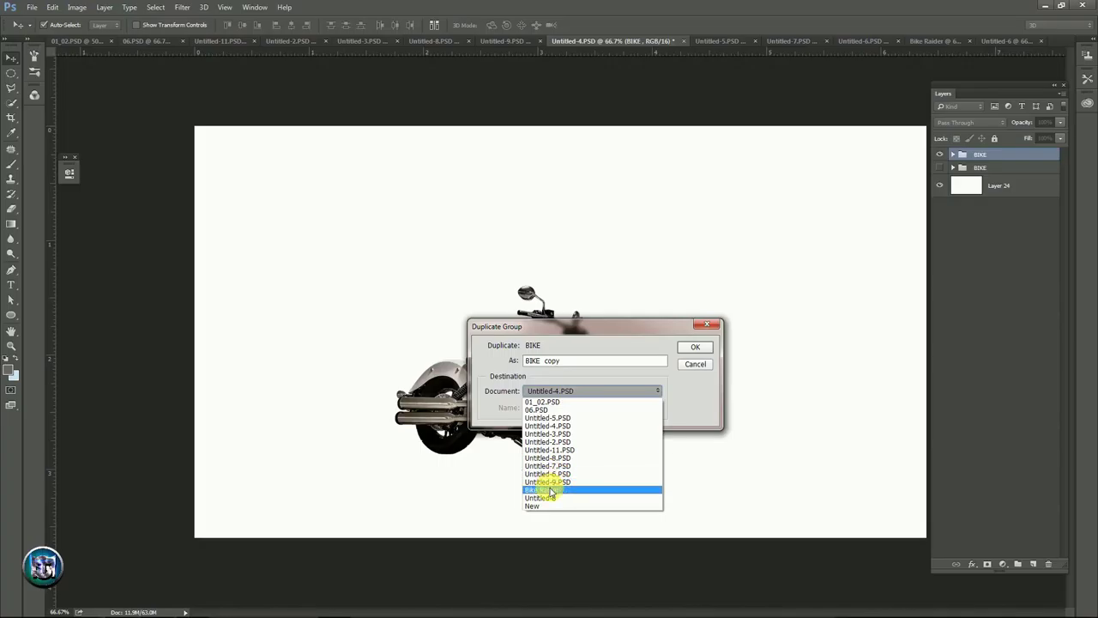
{"action": "left_click", "coordinate": [550, 490]}
{"action": "left_click", "coordinate": [693, 347]}
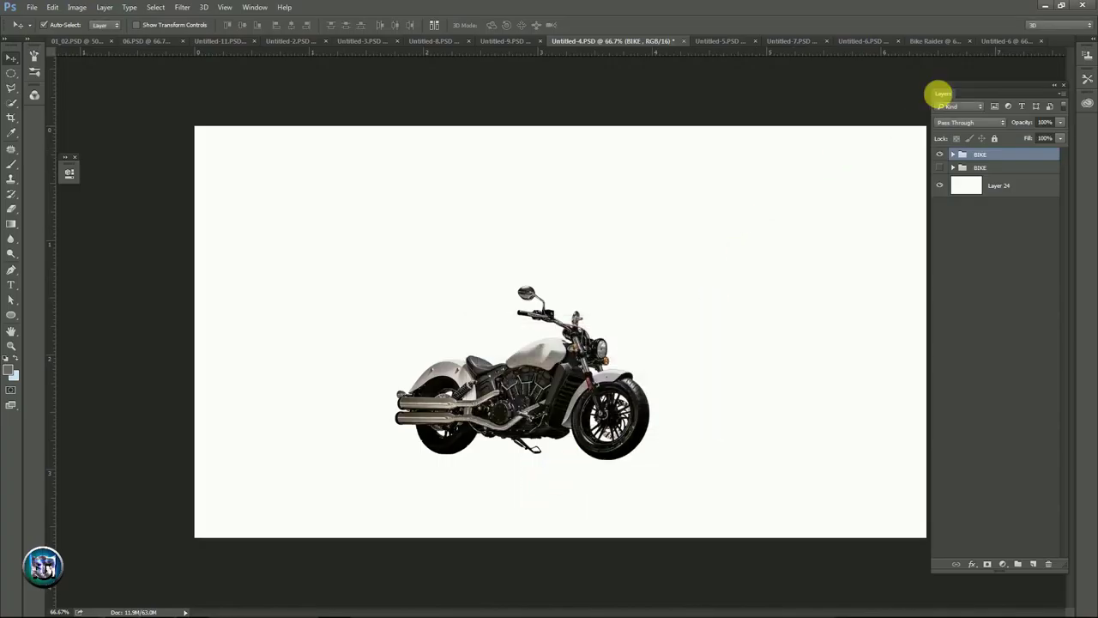
{"action": "key", "text": "e"}
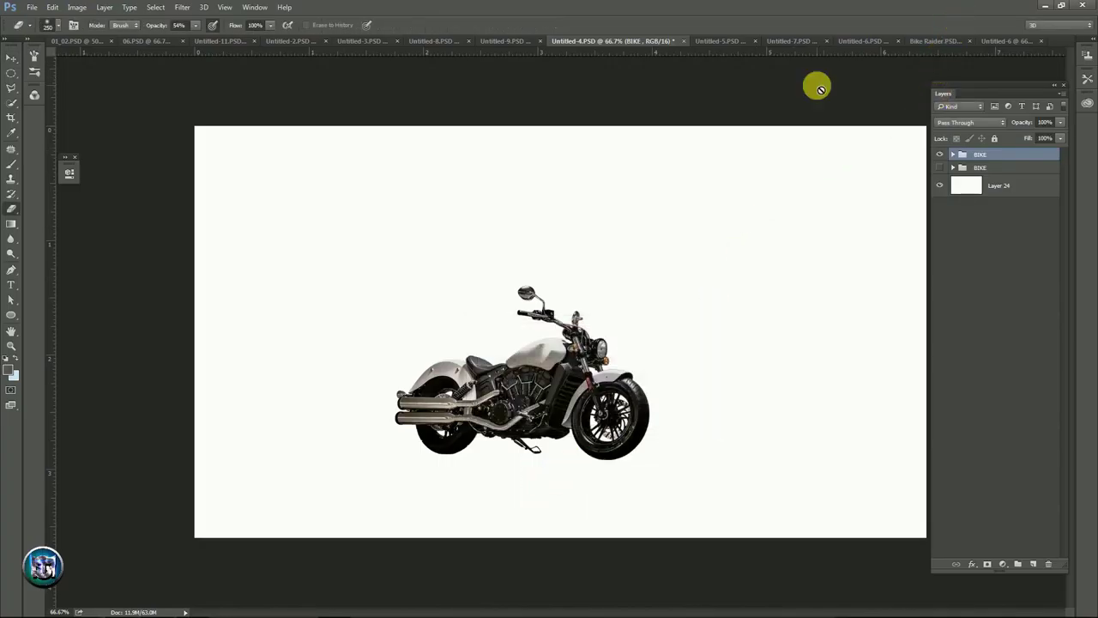
{"action": "left_click", "coordinate": [944, 41]}
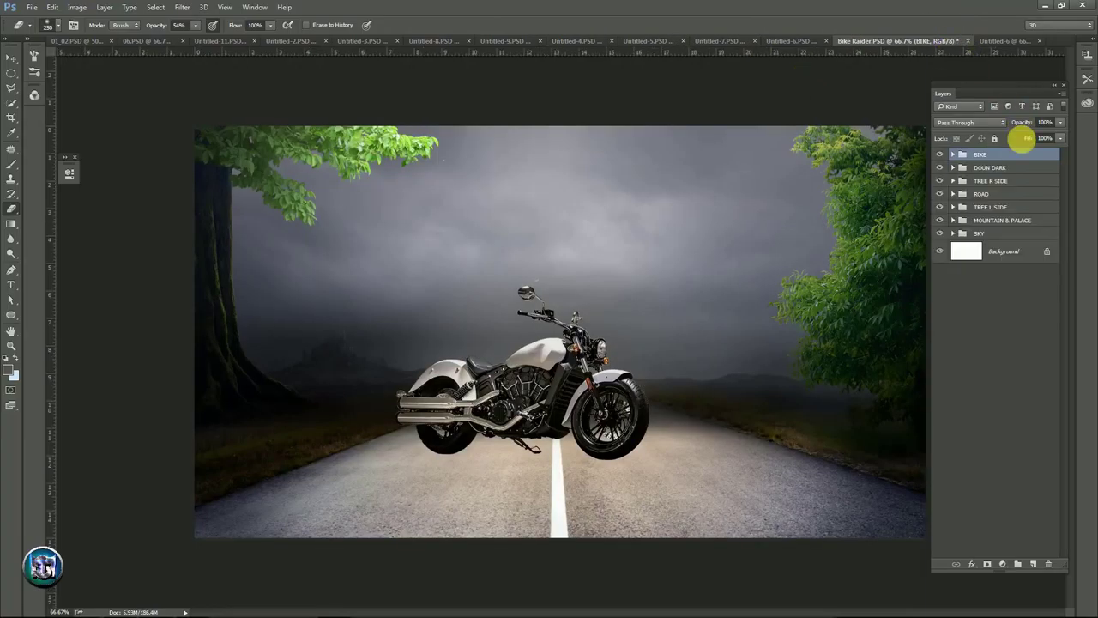
- Add a new empty Layer 22 beneath the BIKE group
{"action": "left_click", "coordinate": [940, 154]}
{"action": "left_click", "coordinate": [940, 155]}
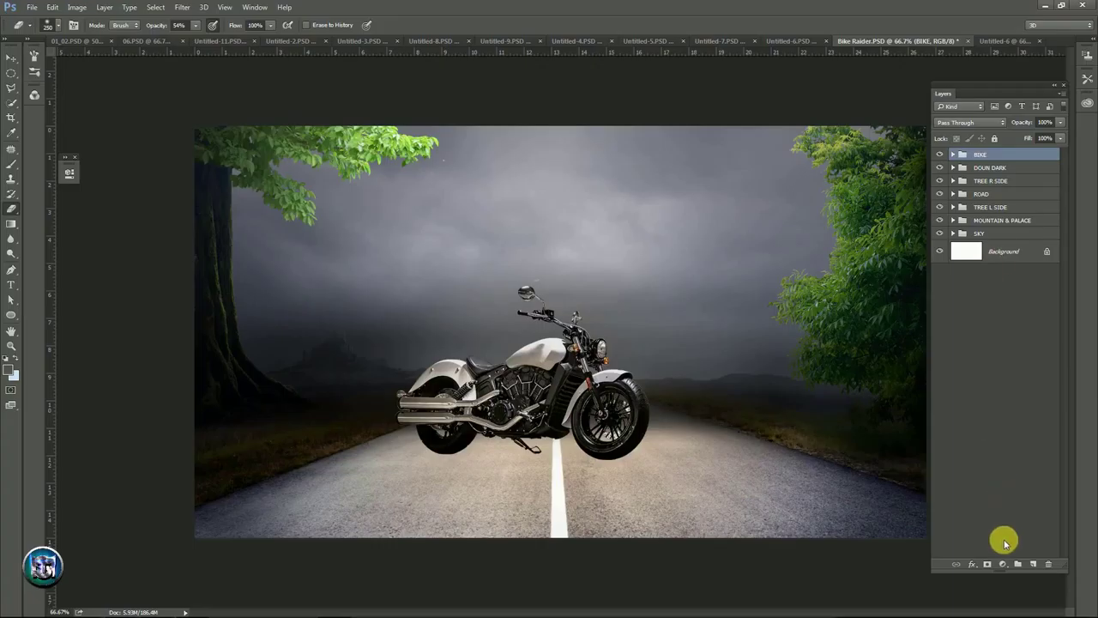
{"action": "left_click", "coordinate": [1034, 563]}
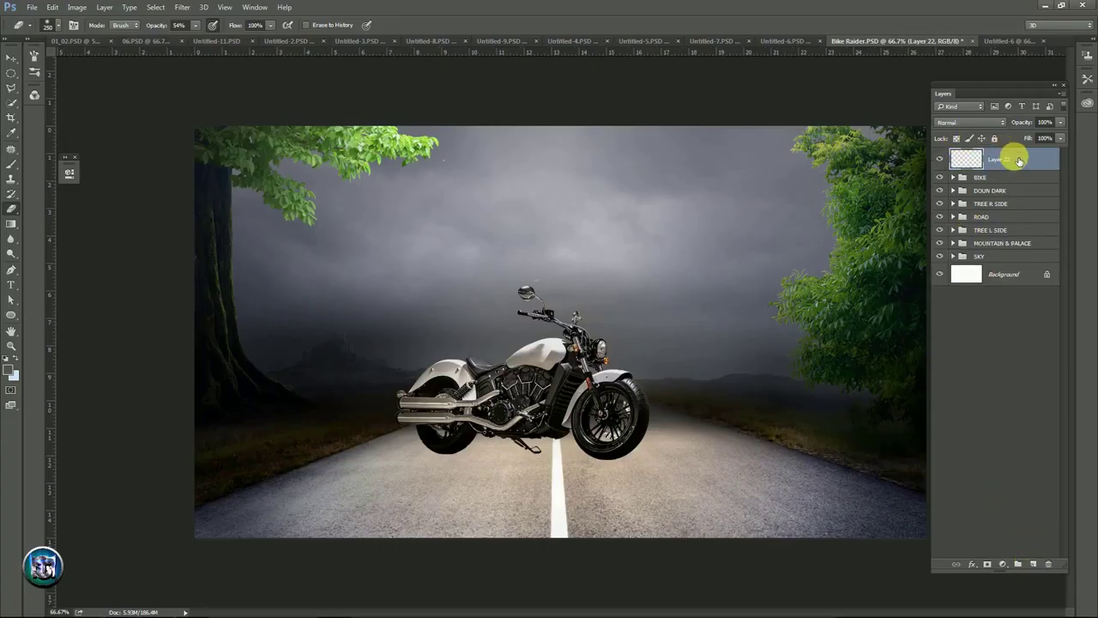
{"action": "left_click_drag", "start_coordinate": [993, 153], "coordinate": [1014, 181]}
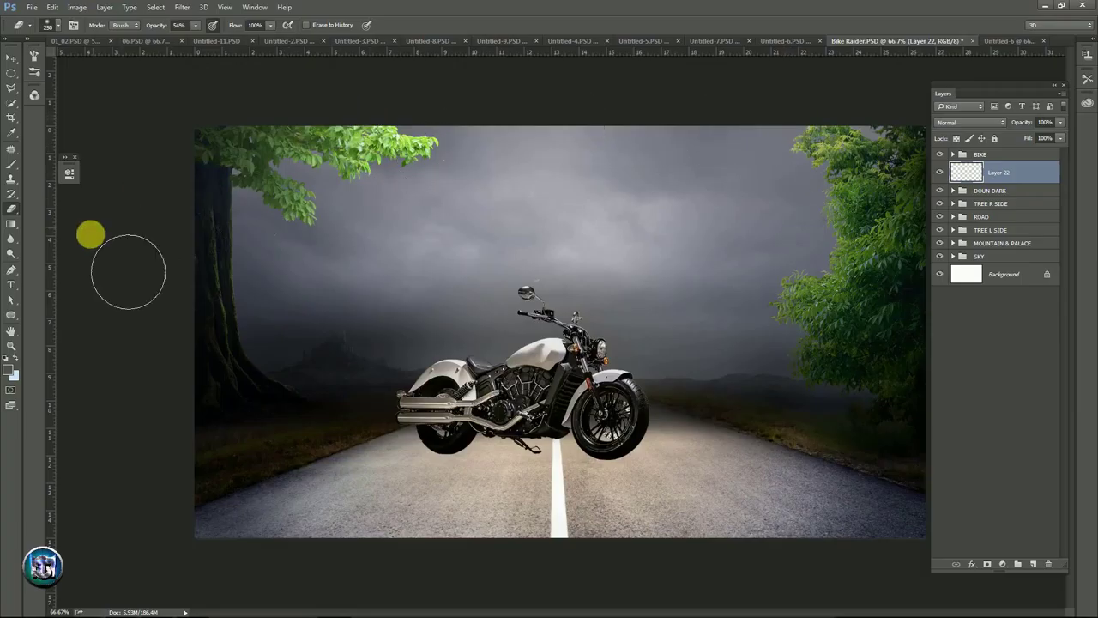
- Set the foreground colour to near-black #181817 and Layer 22's blend mode to Multiply
{"action": "left_click", "coordinate": [11, 165]}
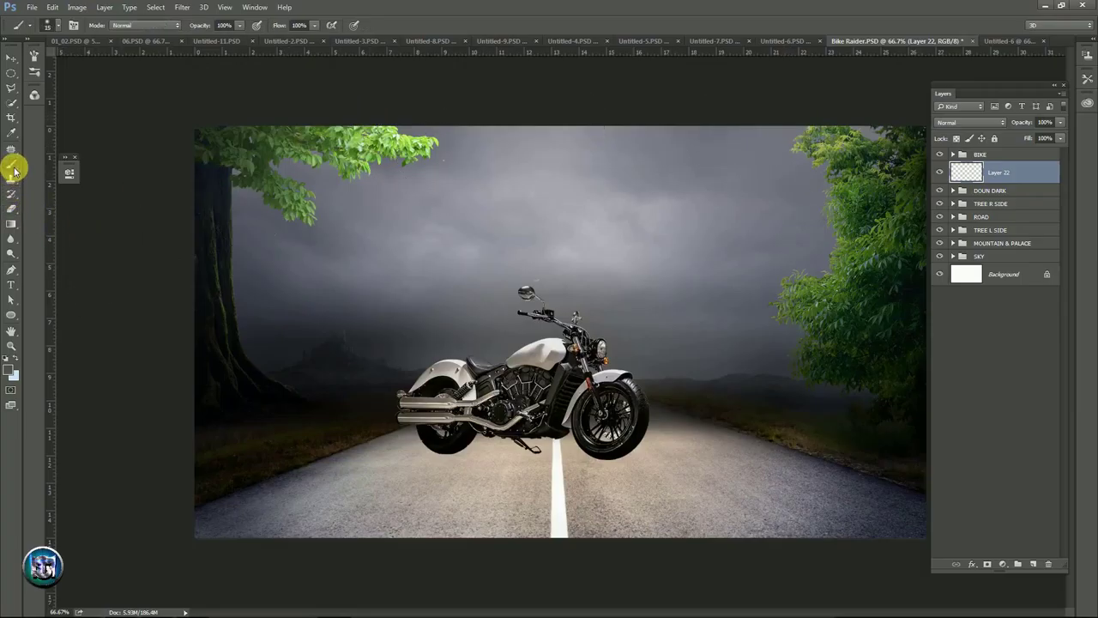
{"action": "left_click", "coordinate": [12, 371]}
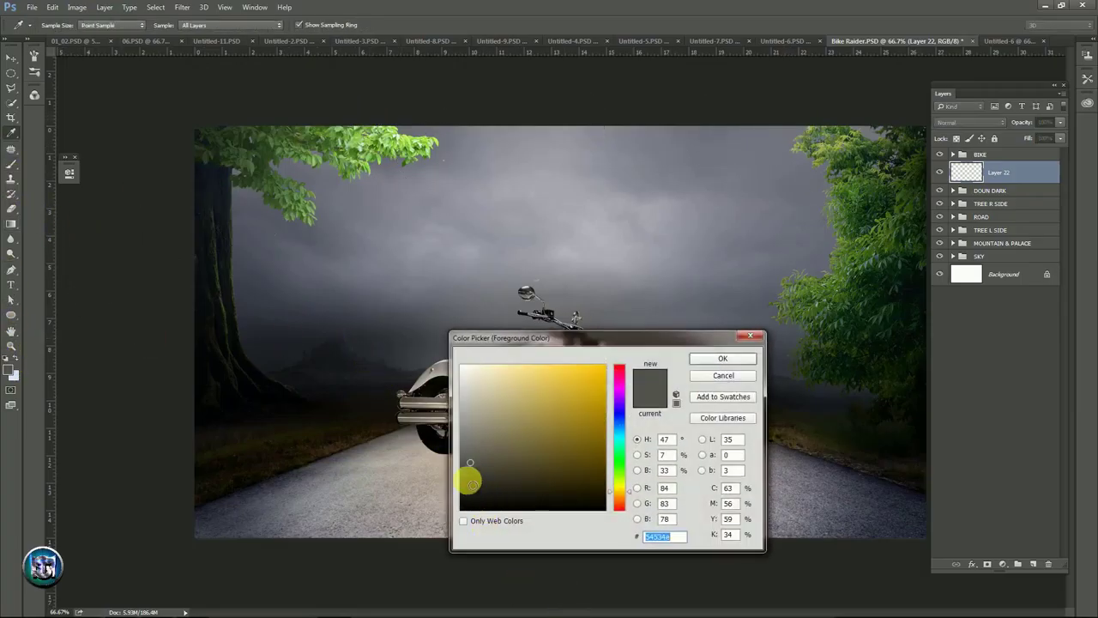
{"action": "left_click_drag", "start_coordinate": [468, 477], "coordinate": [464, 496]}
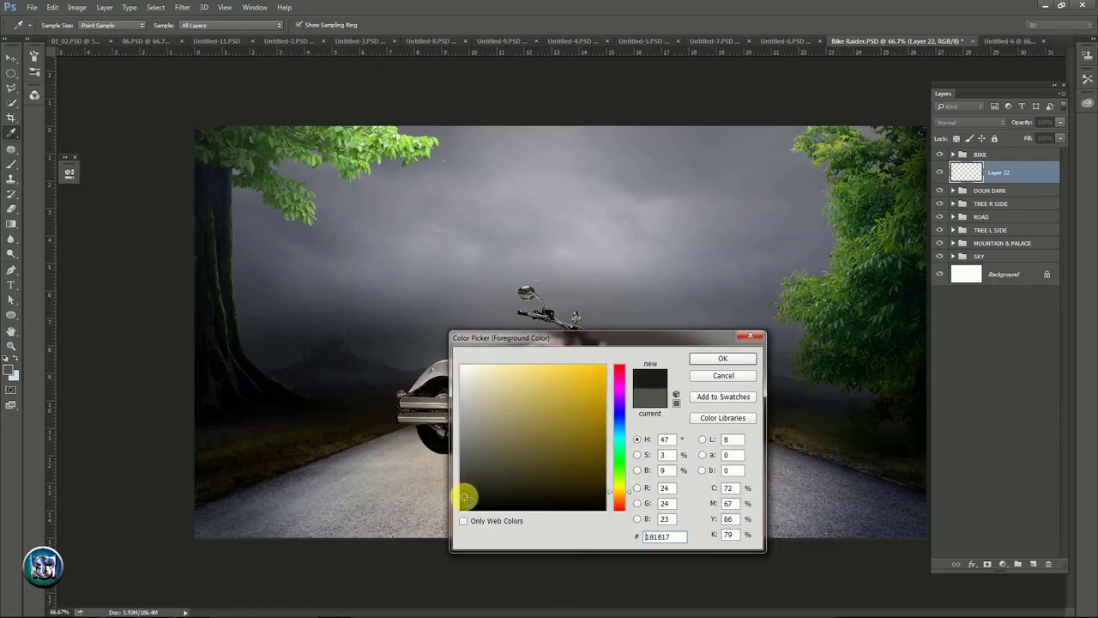
{"action": "left_click", "coordinate": [718, 360]}
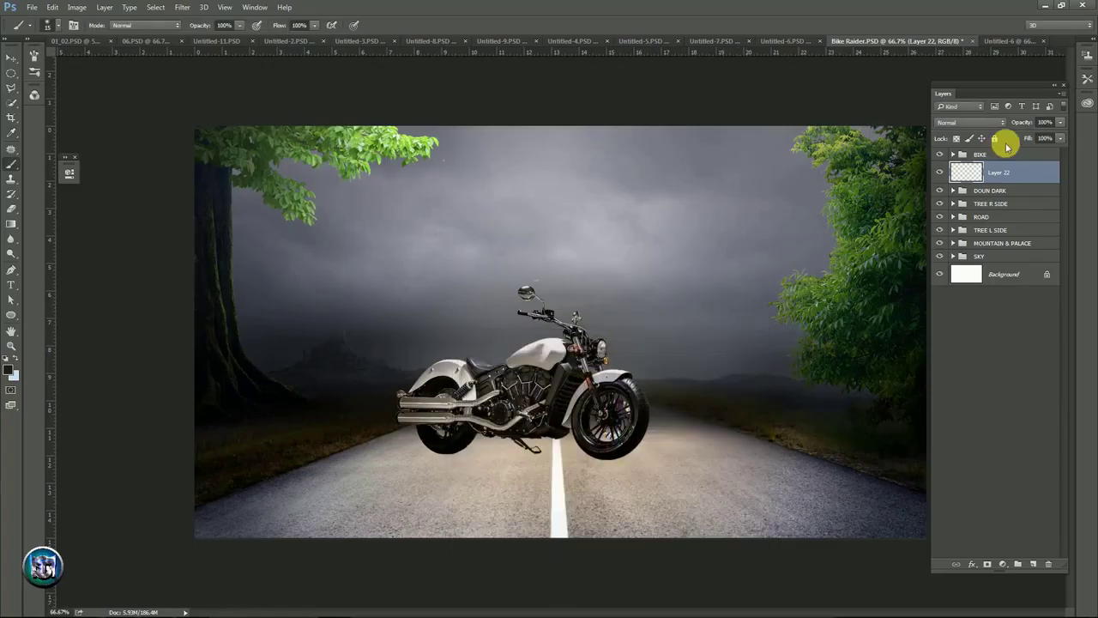
{"action": "left_click", "coordinate": [978, 122]}
{"action": "left_click", "coordinate": [947, 160]}
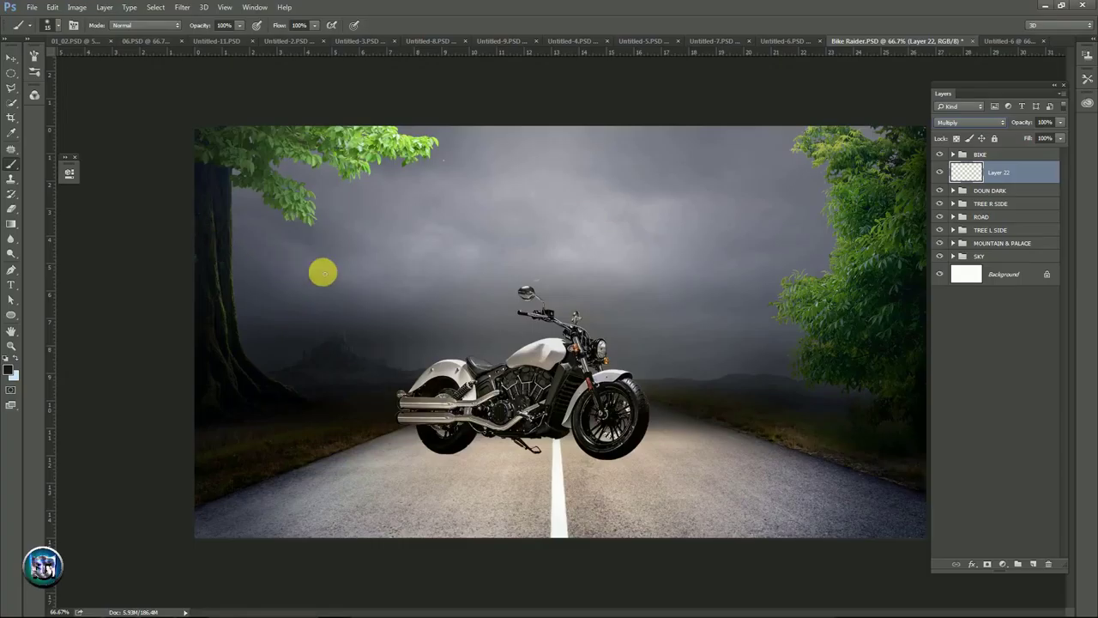
- Using an 11 px brush, paint a dark shadow on Layer 22 beneath the motorcycle's wheels
{"action": "left_click", "coordinate": [74, 26]}
{"action": "left_click_drag", "start_coordinate": [142, 156], "coordinate": [138, 155]}
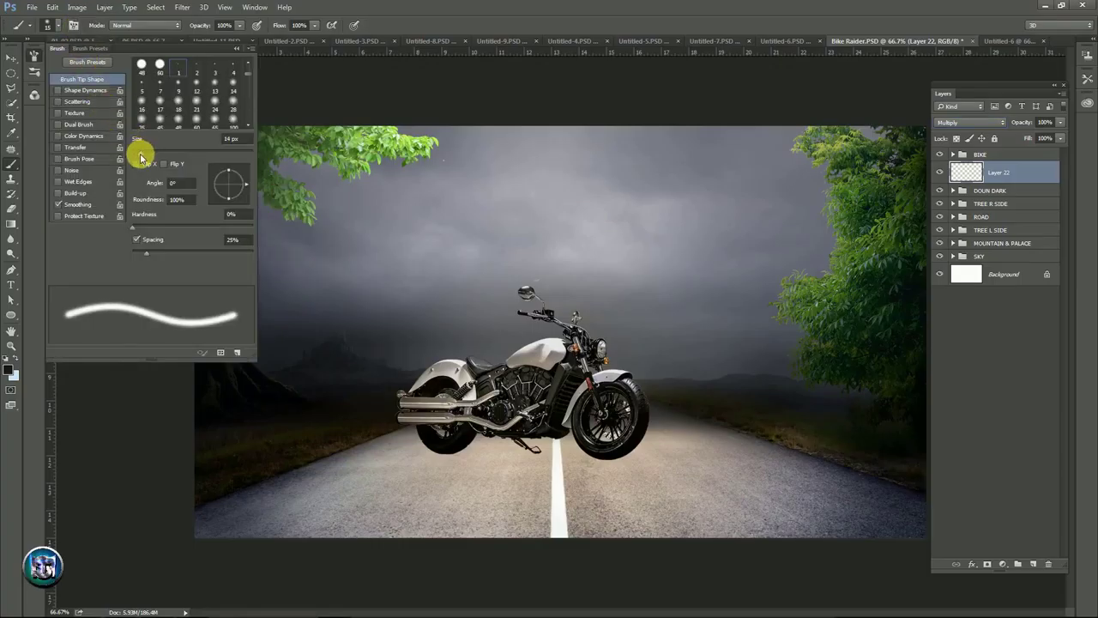
{"action": "left_click", "coordinate": [236, 52]}
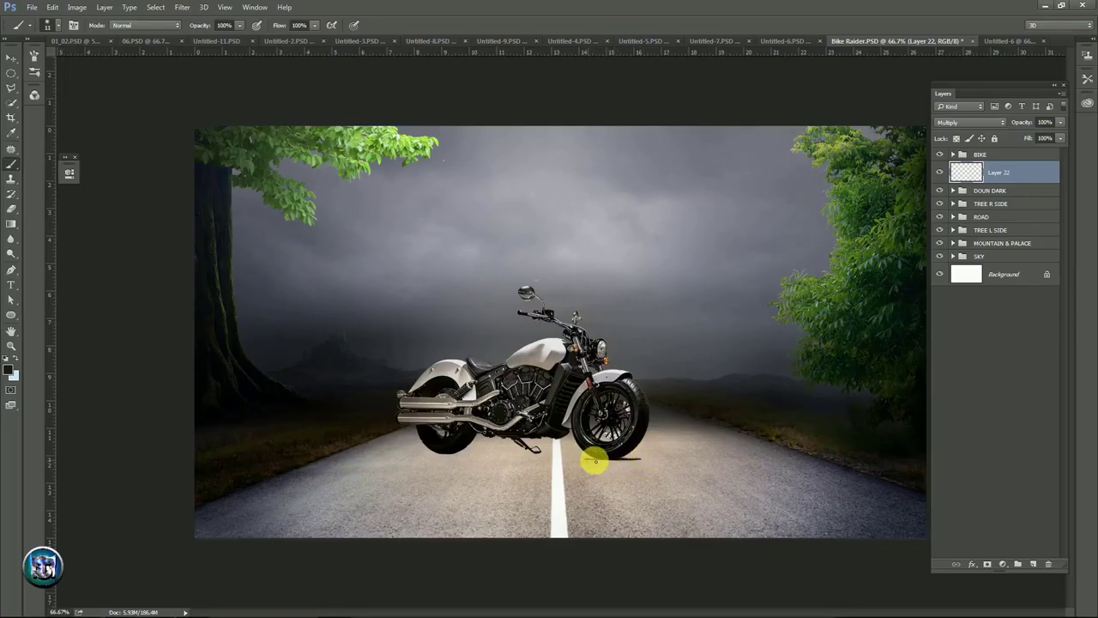
{"action": "left_click_drag", "start_coordinate": [596, 460], "coordinate": [544, 461]}
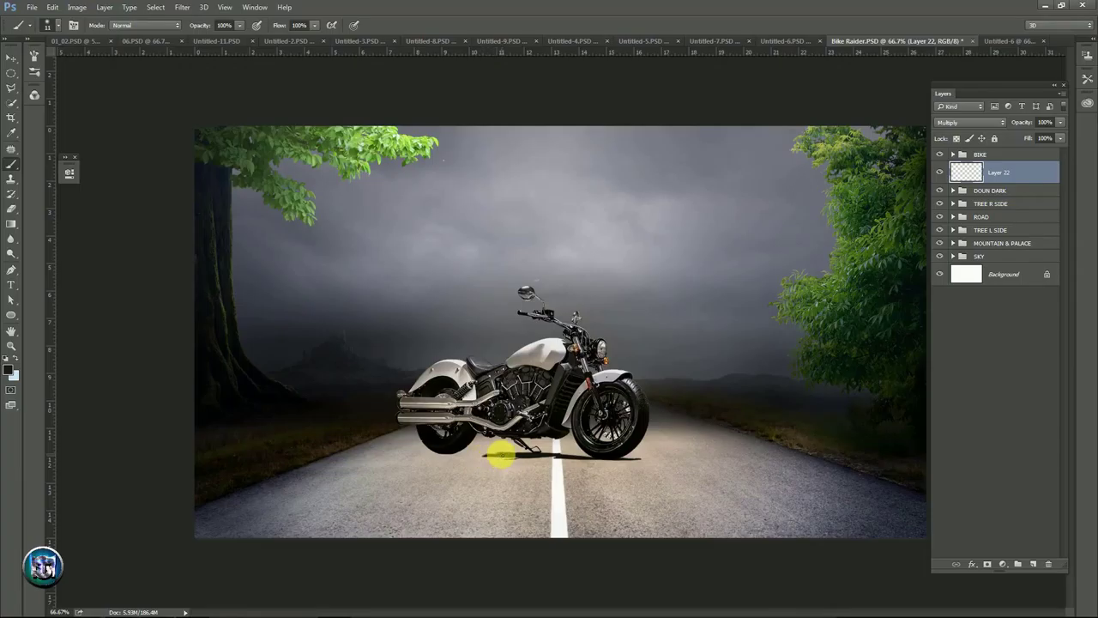
{"action": "left_click_drag", "start_coordinate": [500, 455], "coordinate": [504, 460]}
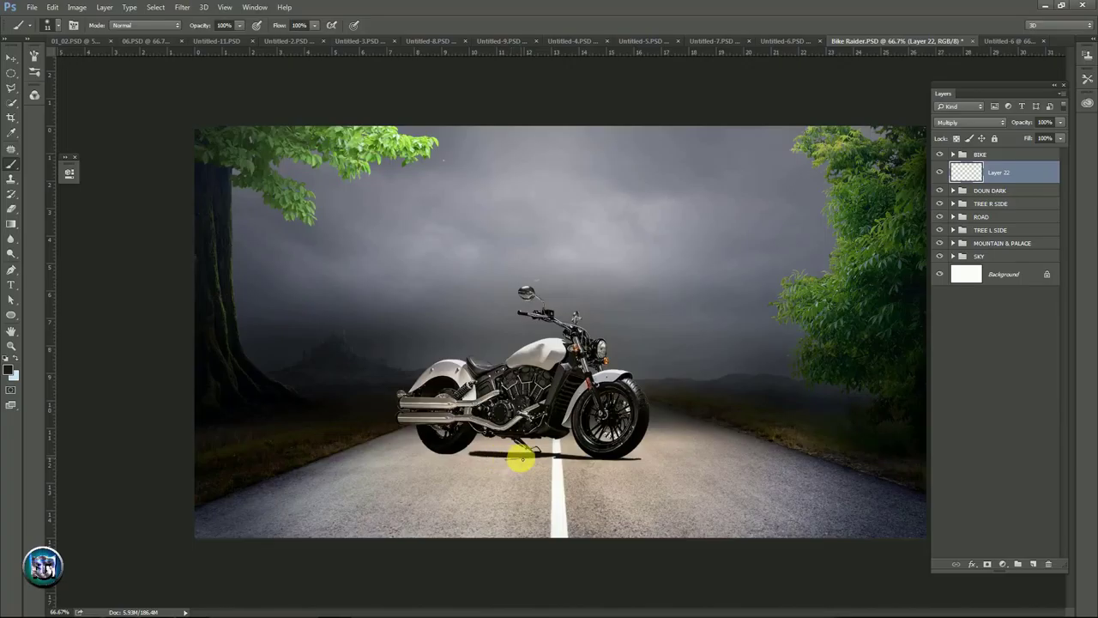
{"action": "left_click_drag", "start_coordinate": [521, 459], "coordinate": [495, 457]}
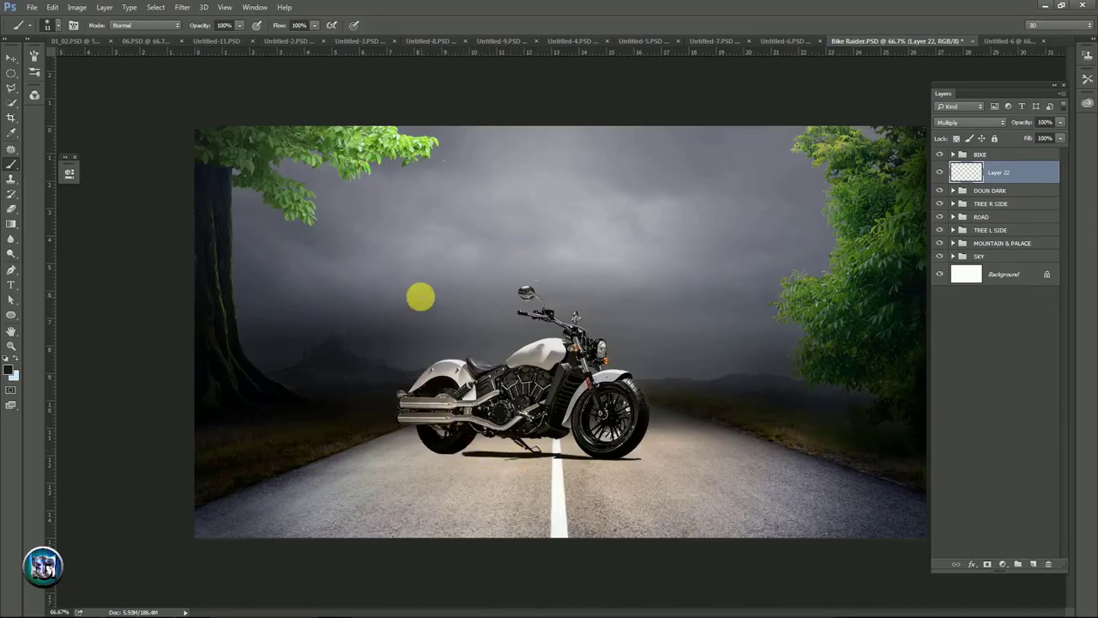
- Shrink the brush to 10 px and touch up the motorcycle's ground shadow
{"action": "left_click", "coordinate": [74, 25]}
{"action": "left_click_drag", "start_coordinate": [140, 157], "coordinate": [137, 156]}
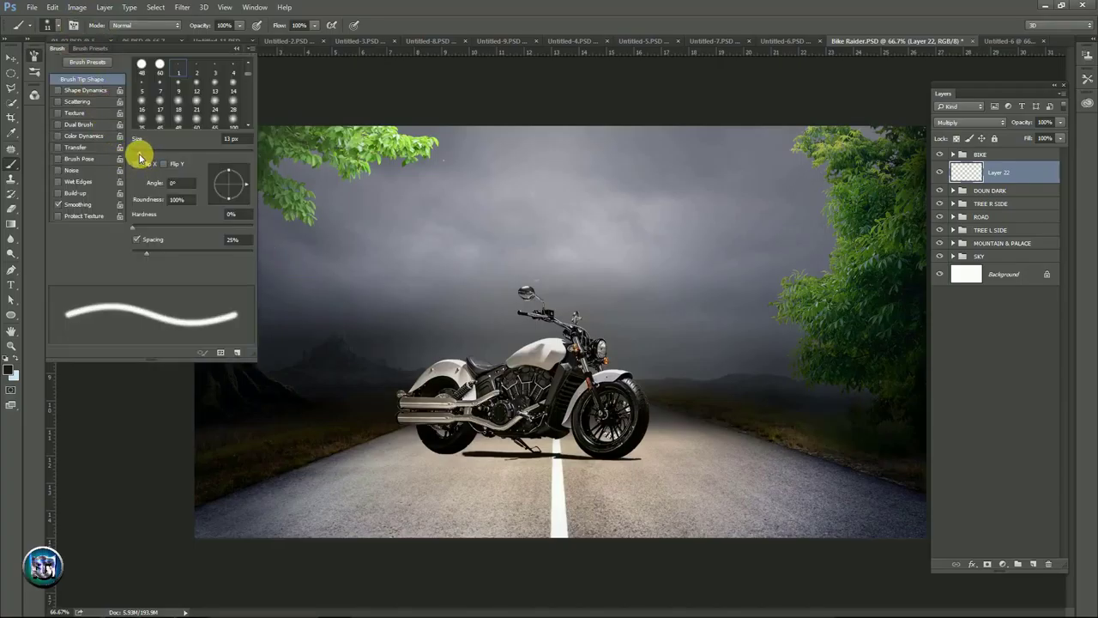
{"action": "left_click", "coordinate": [236, 50]}
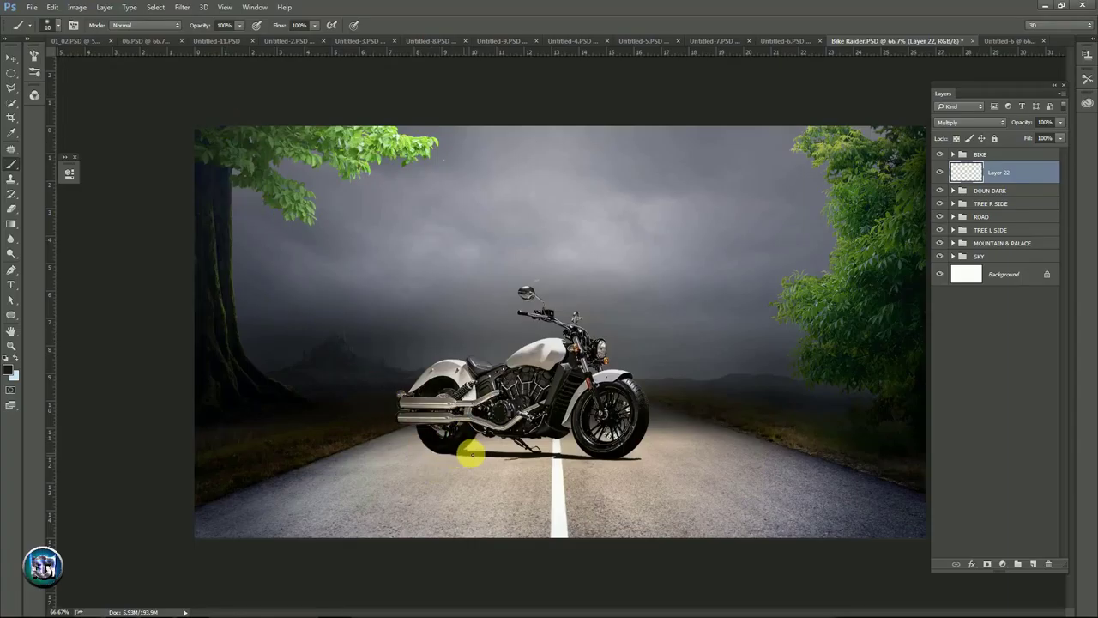
{"action": "mouse_move", "coordinate": [462, 452]}
{"action": "left_mouse_down"}
{"action": "mouse_move", "coordinate": [489, 448]}
{"action": "mouse_move", "coordinate": [434, 456]}
{"action": "mouse_move", "coordinate": [500, 456]}
{"action": "mouse_move", "coordinate": [431, 448]}
{"action": "left_mouse_up"}
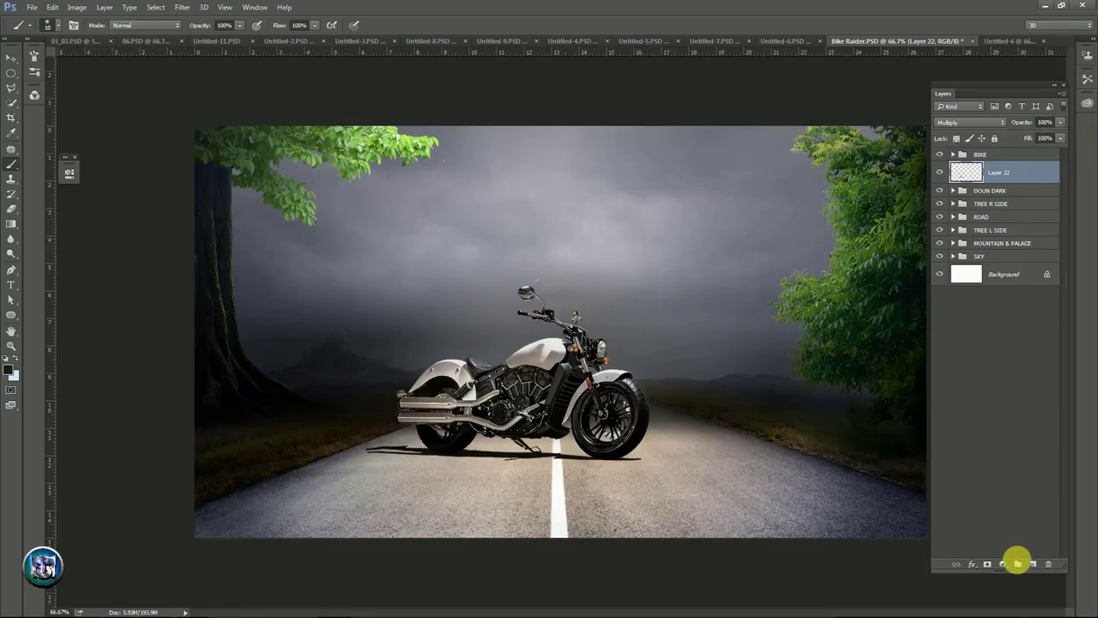
- Move Layer 22 into a new group named SHADOW, then switch to the Untitled-11 document
{"action": "left_click", "coordinate": [1019, 564]}
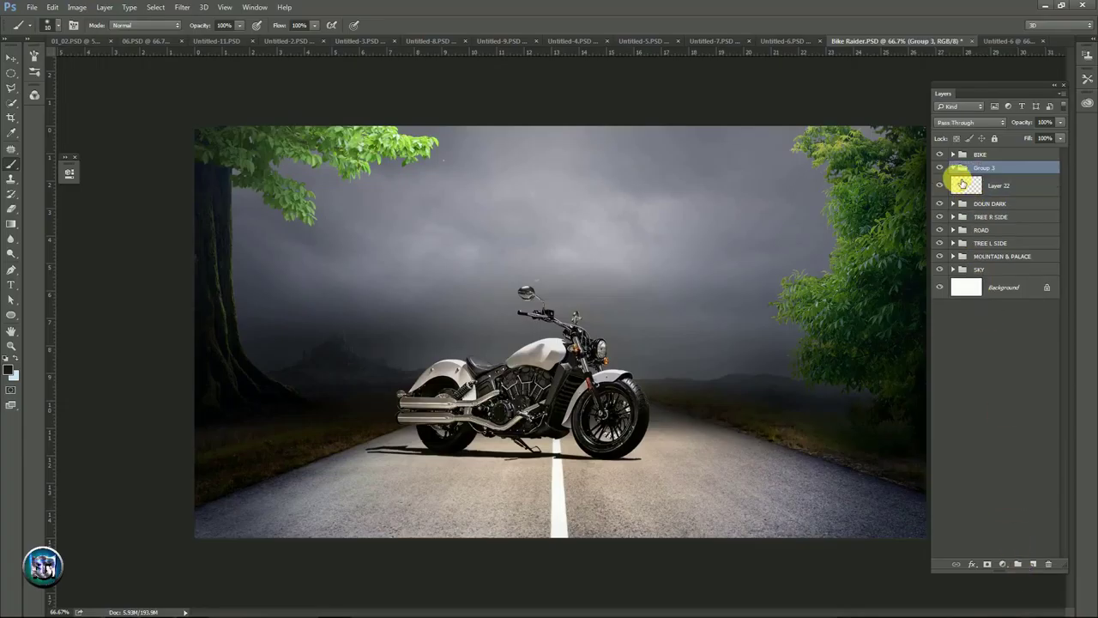
{"action": "left_click_drag", "start_coordinate": [993, 184], "coordinate": [999, 168]}
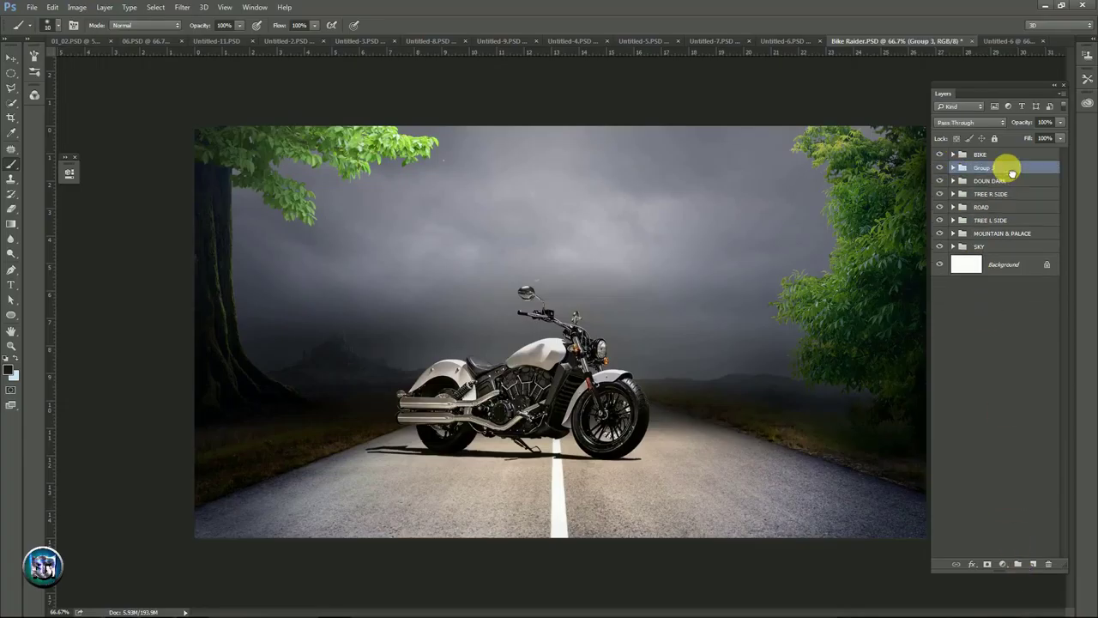
{"action": "double_click", "coordinate": [985, 168]}
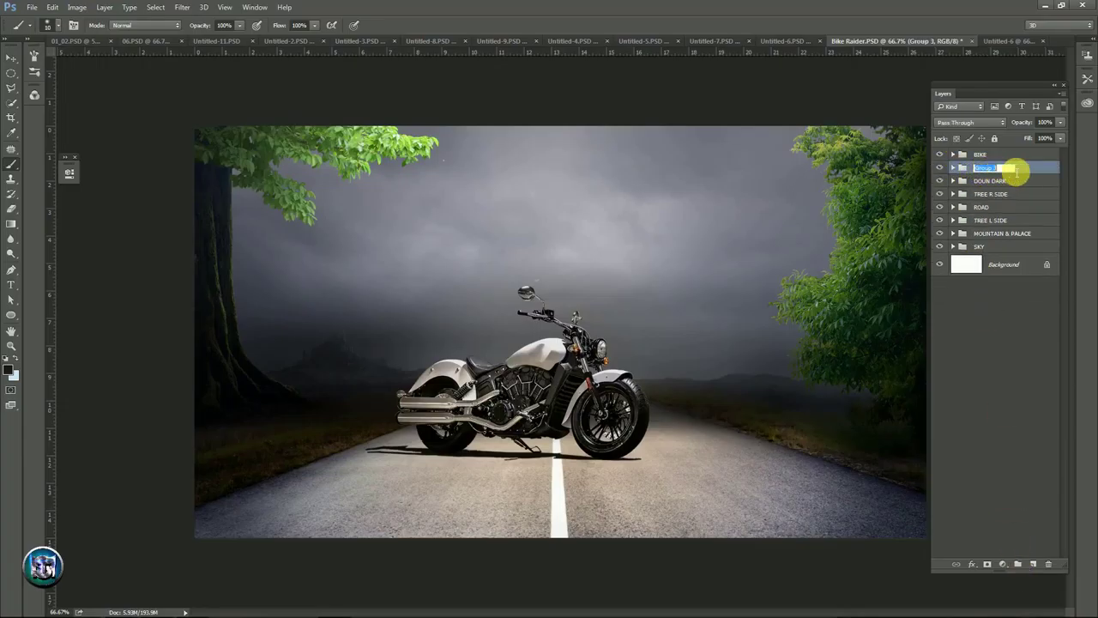
{"action": "type", "text": "SHADOW"}
{"action": "key", "text": "Return"}
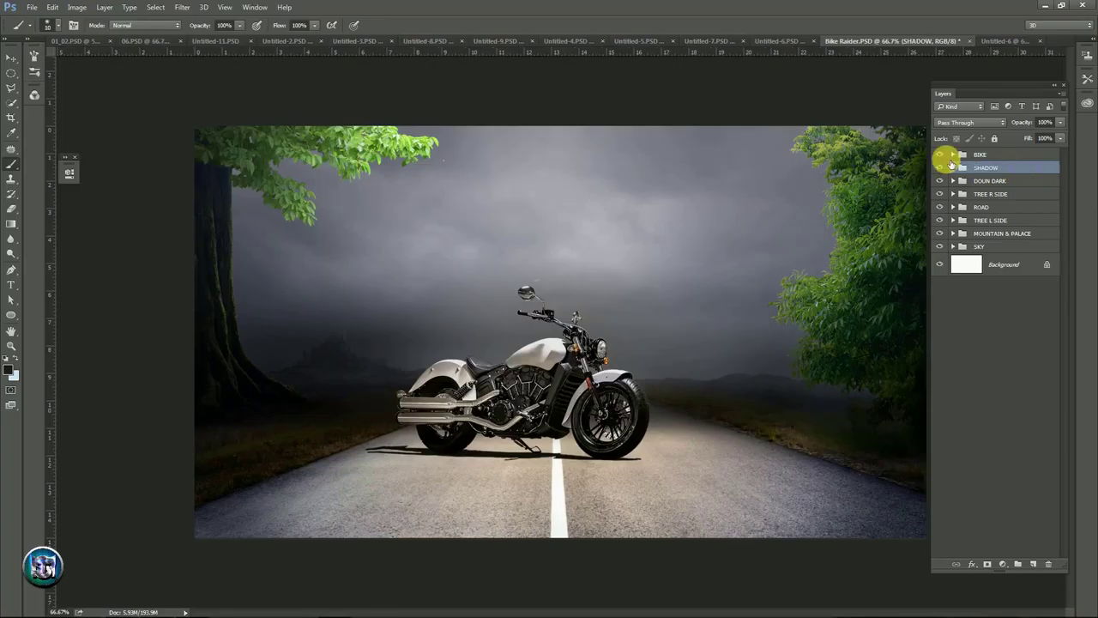
{"action": "left_click", "coordinate": [229, 43]}
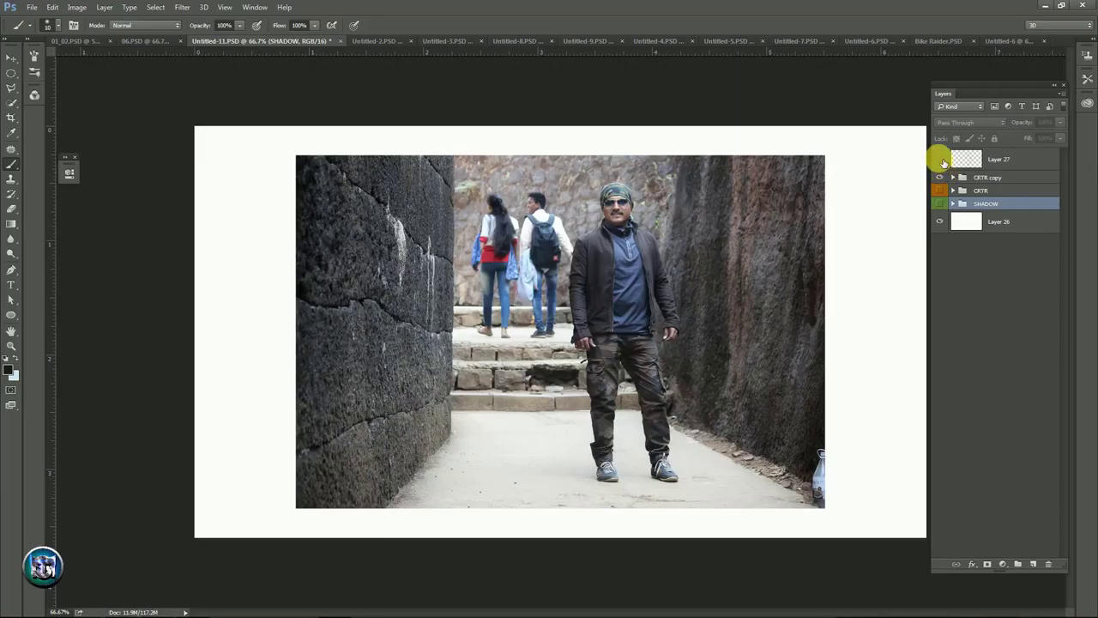
- Duplicate the CRTR copy group into Bike Raider.PSD
{"action": "left_click", "coordinate": [941, 160]}
{"action": "left_click", "coordinate": [940, 160]}
{"action": "left_click", "coordinate": [940, 159]}
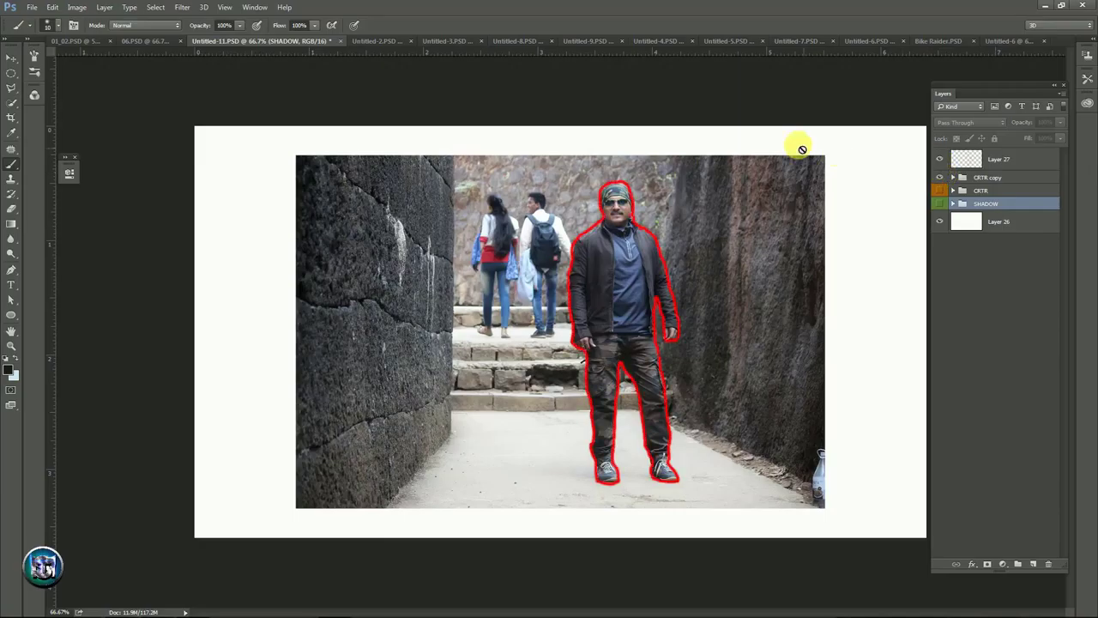
{"action": "key", "text": "alt+period"}
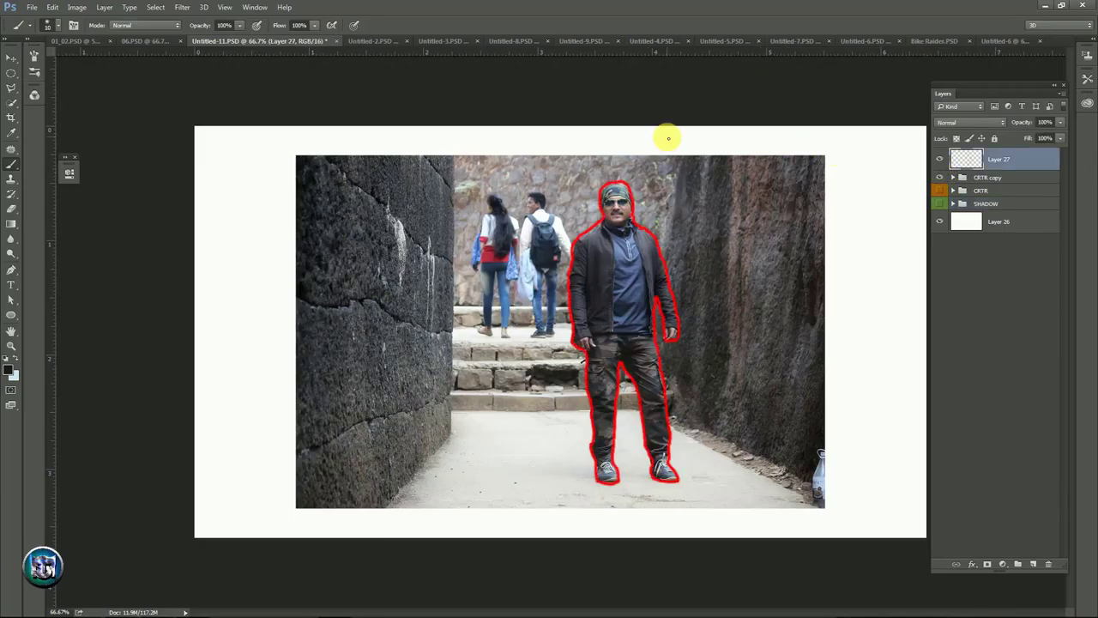
{"action": "left_click", "coordinate": [1019, 177]}
{"action": "right_click", "coordinate": [1019, 176]}
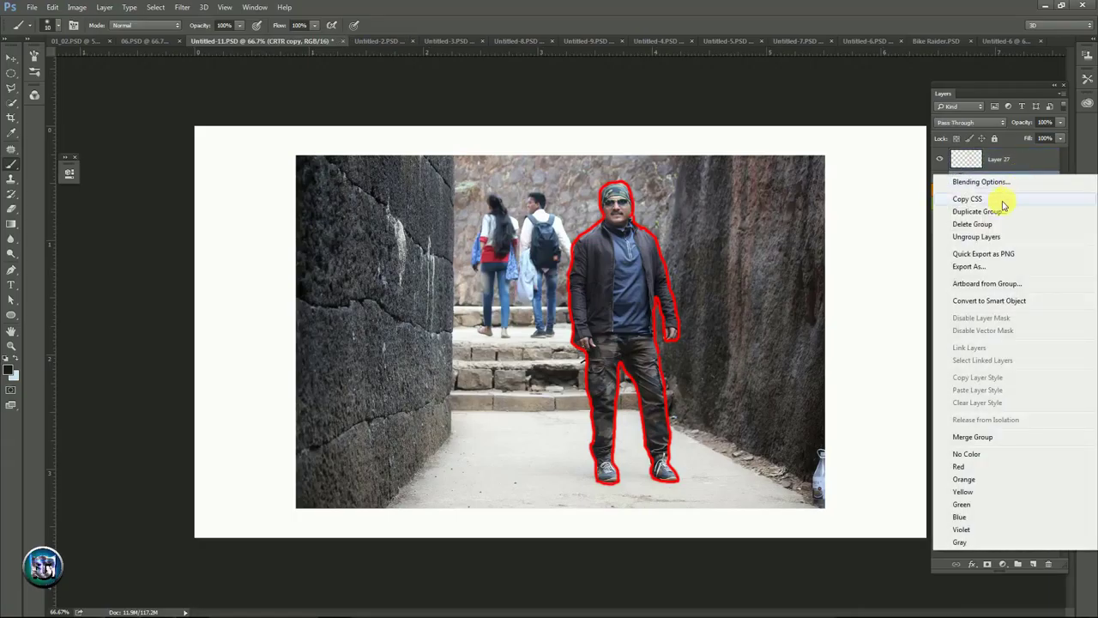
{"action": "left_click", "coordinate": [980, 211]}
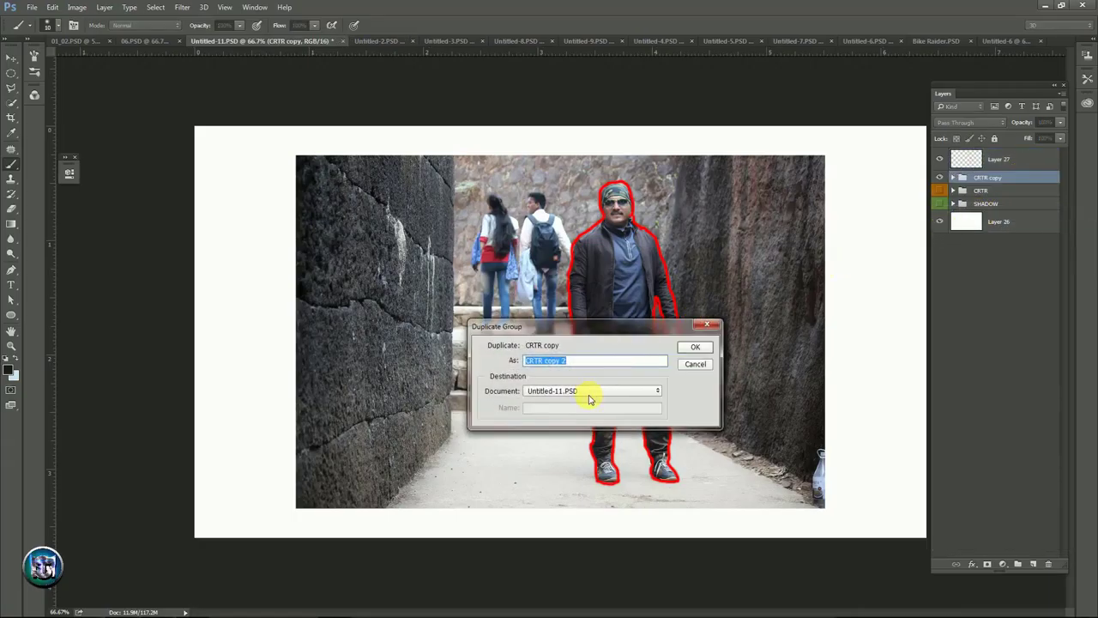
{"action": "left_click", "coordinate": [590, 395]}
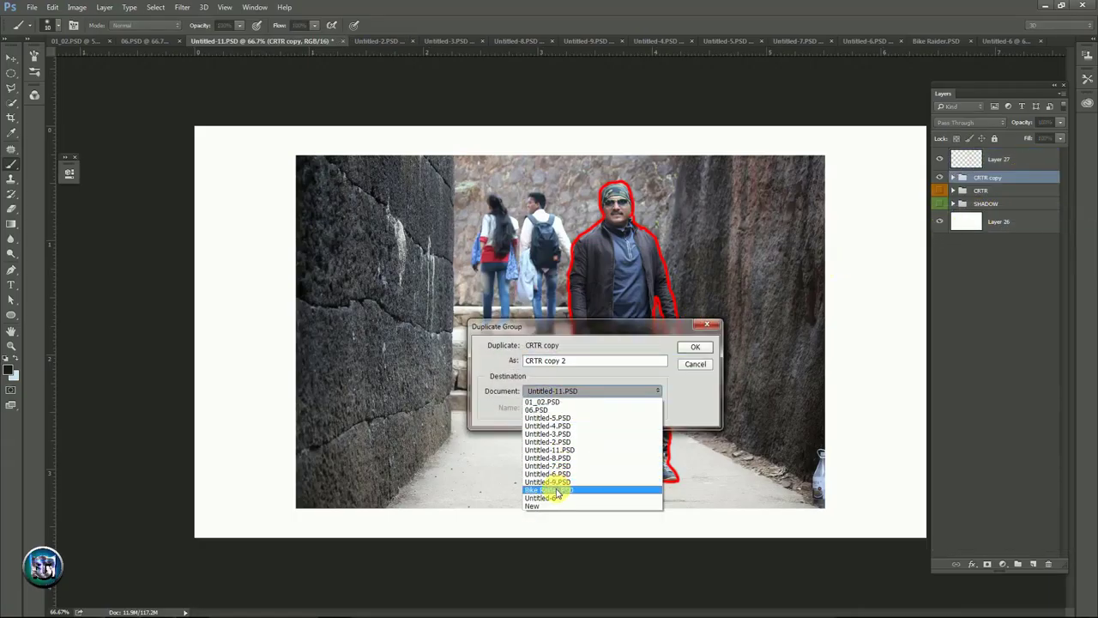
{"action": "left_click", "coordinate": [556, 490]}
{"action": "left_click", "coordinate": [691, 350]}
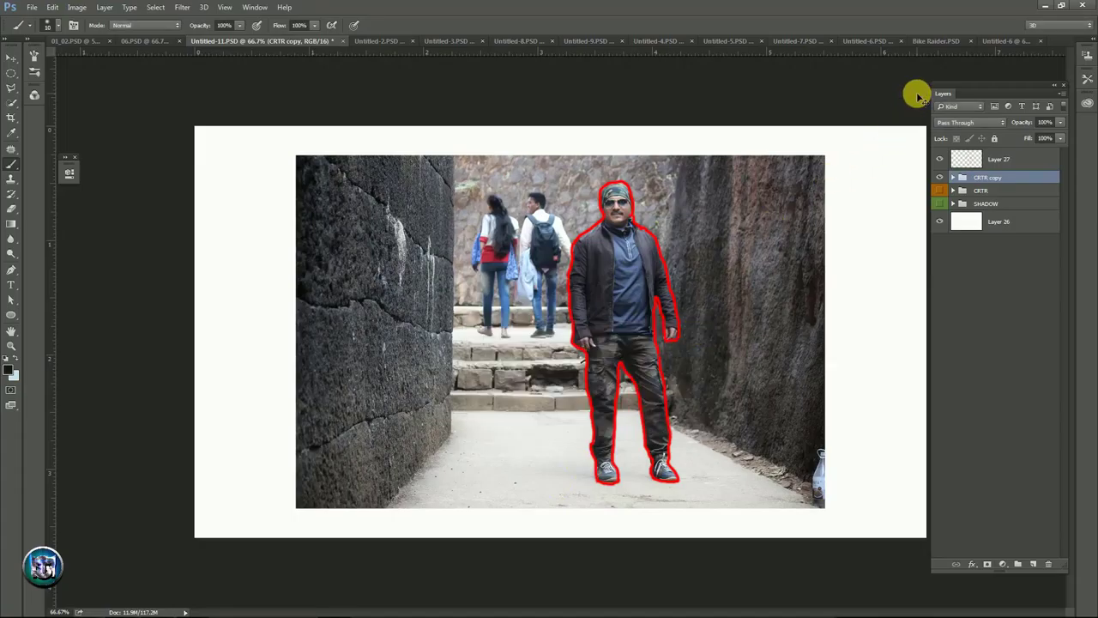
- In Bike Raider, add an empty Layer 28 below the CRTR copy group
{"action": "key", "text": "e"}
{"action": "left_click", "coordinate": [936, 40]}
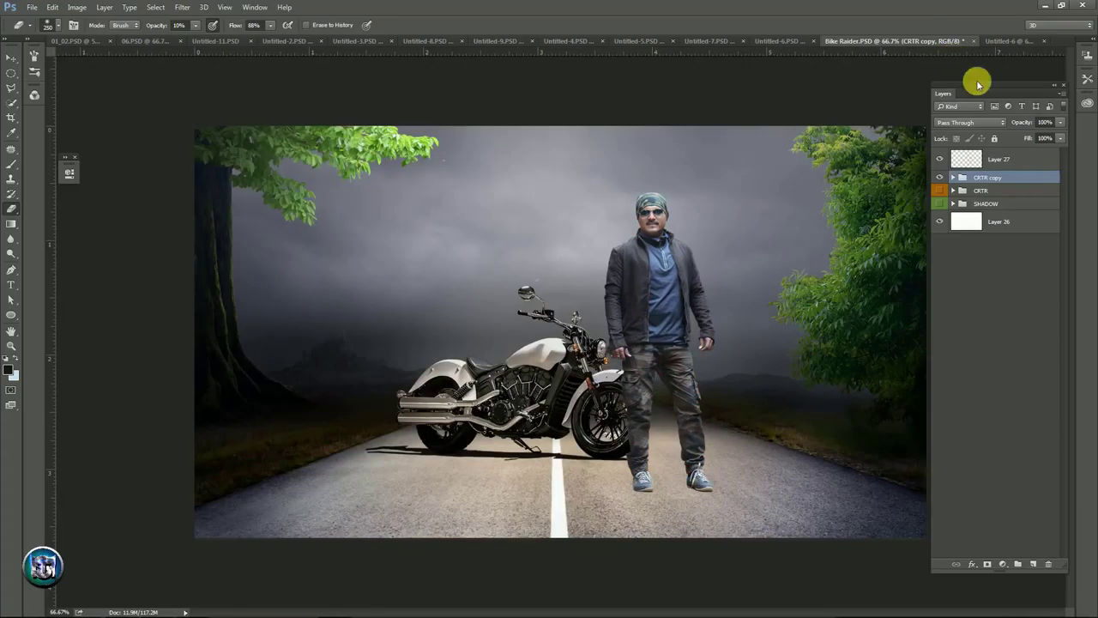
{"action": "left_click", "coordinate": [1033, 563]}
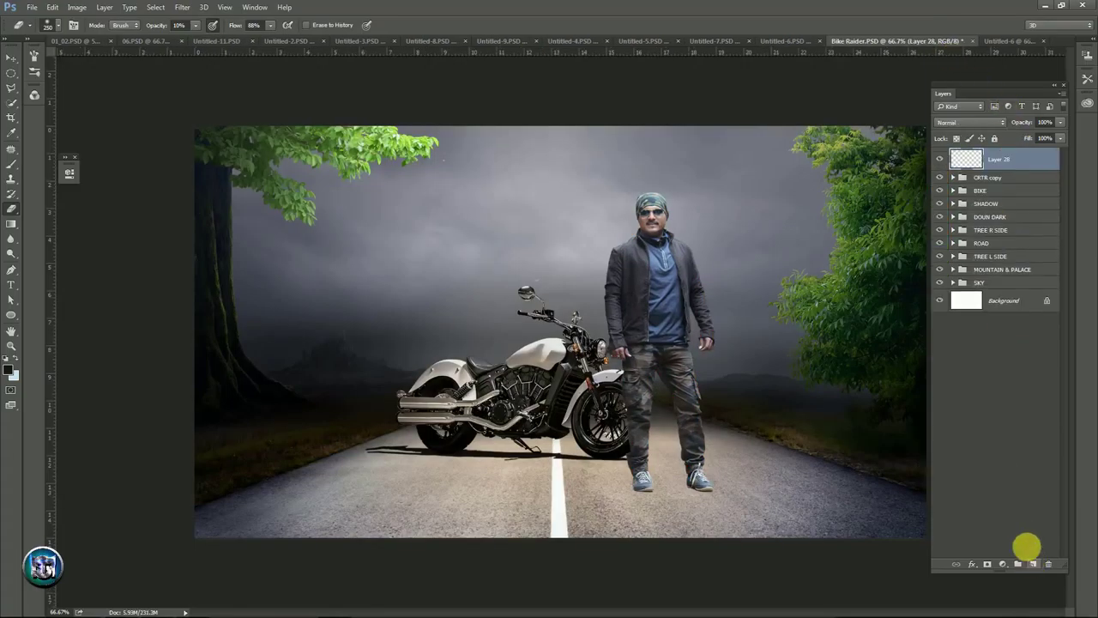
{"action": "left_click_drag", "start_coordinate": [1016, 168], "coordinate": [1022, 191]}
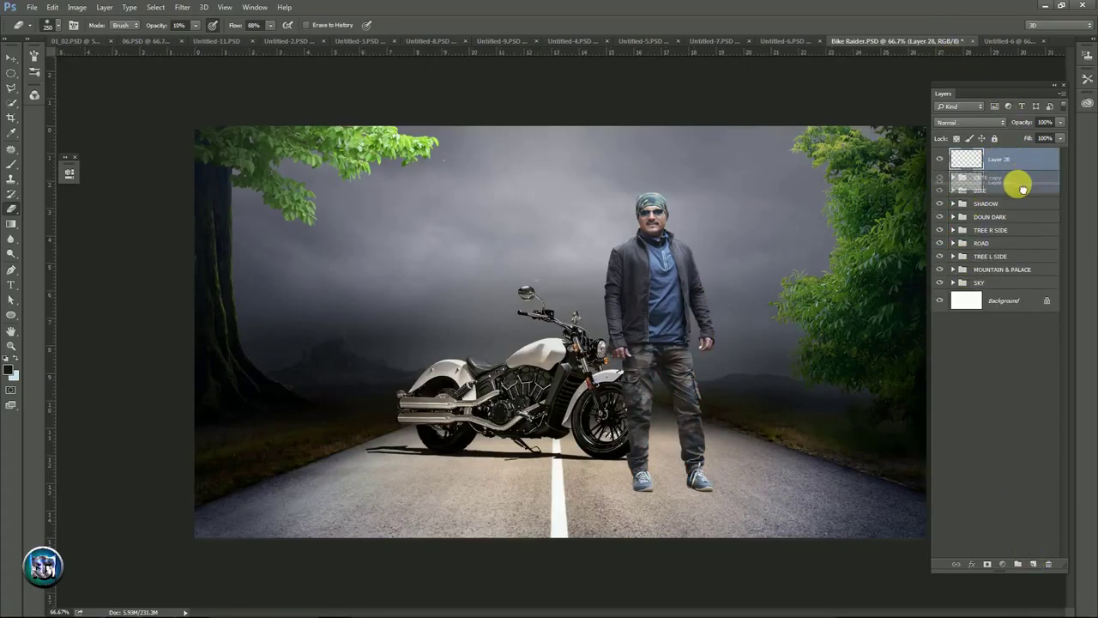
{"action": "left_click", "coordinate": [940, 154]}
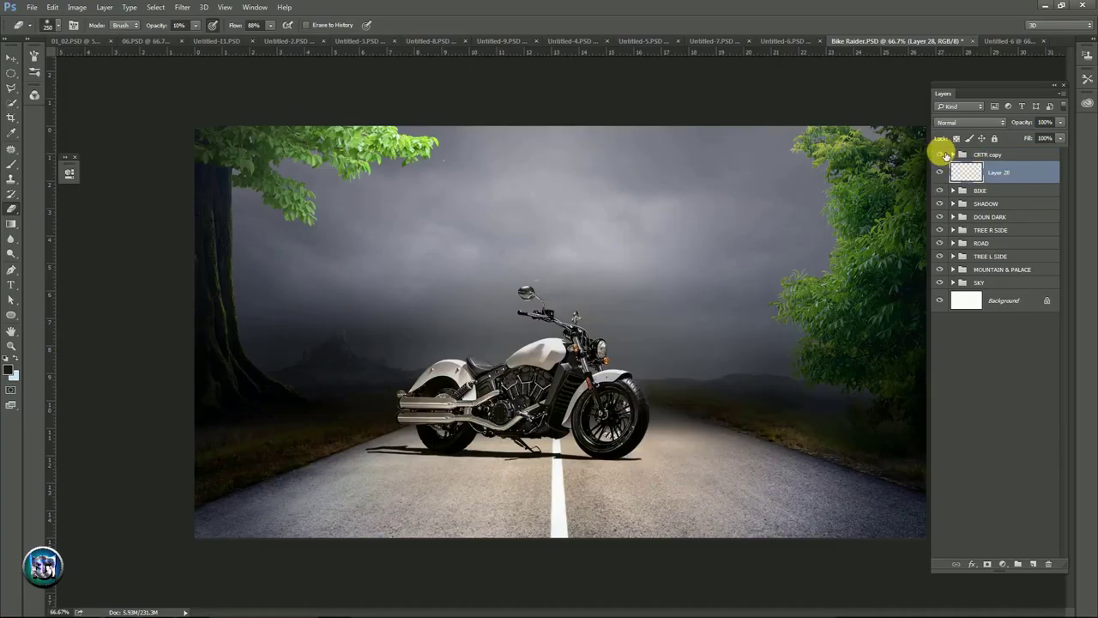
- Show the man again and pick the Brush, shrinking it to about 9 px
{"action": "left_click", "coordinate": [940, 154]}
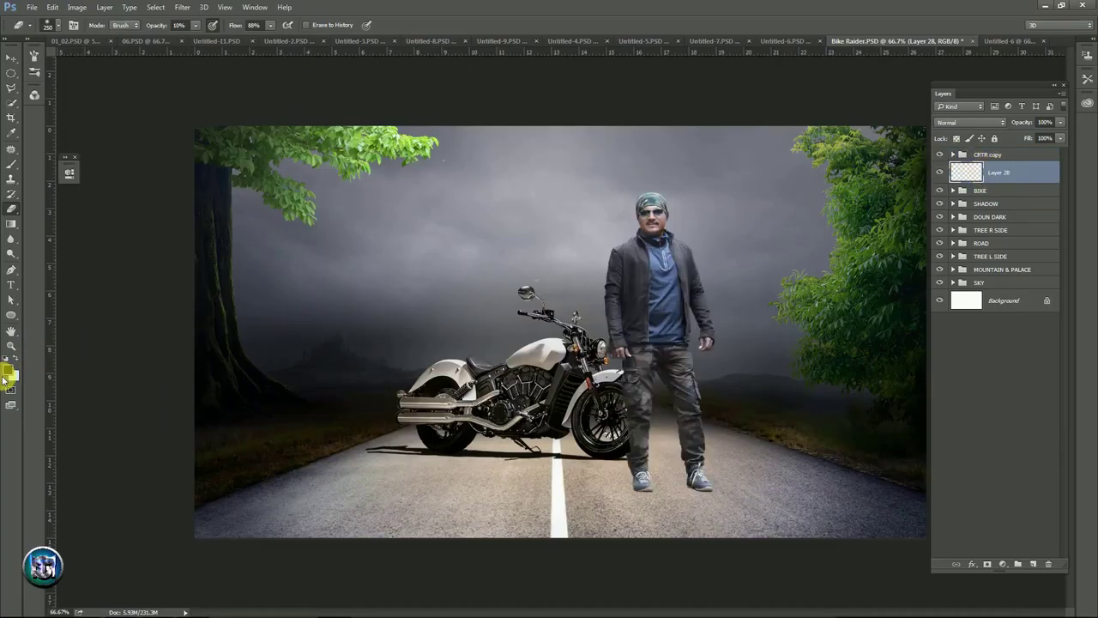
{"action": "left_click", "coordinate": [11, 163]}
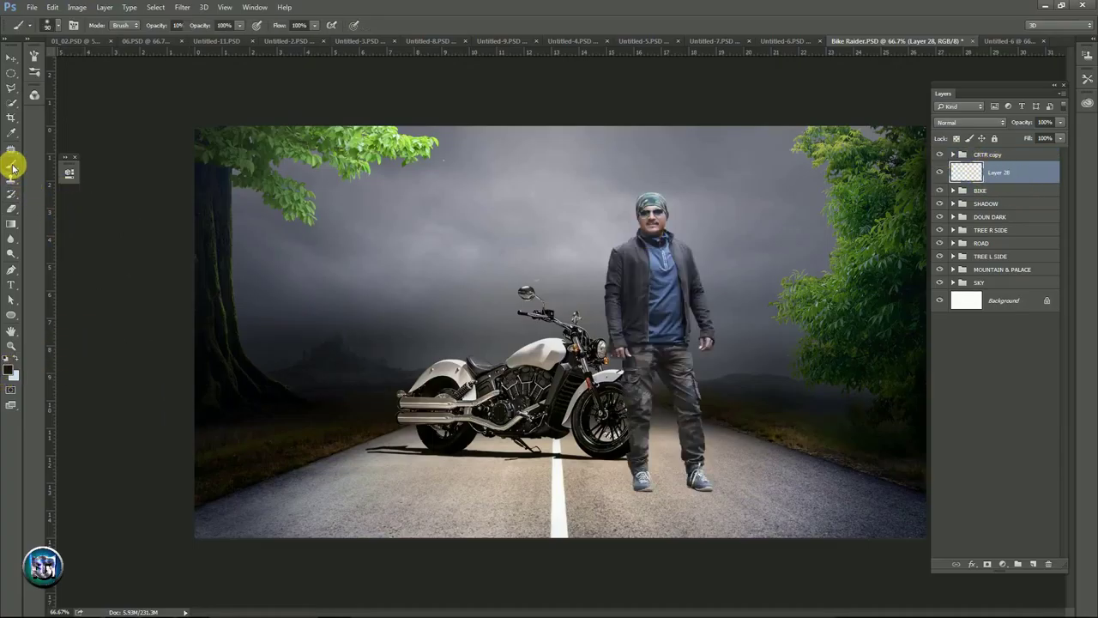
{"action": "left_click", "coordinate": [74, 25]}
{"action": "left_click_drag", "start_coordinate": [173, 160], "coordinate": [139, 152]}
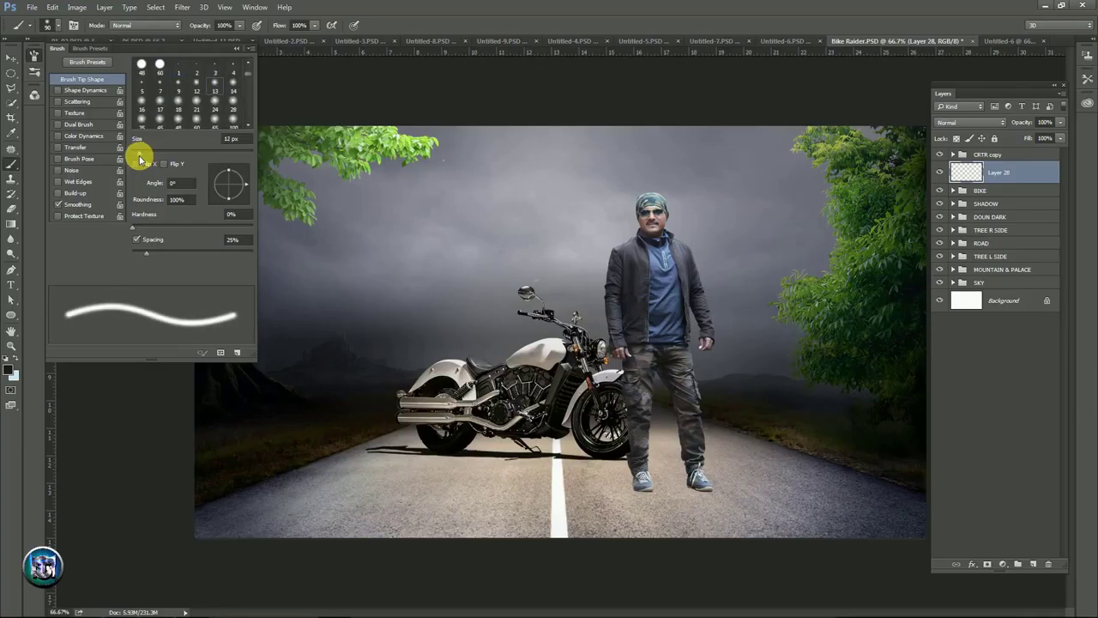
{"action": "left_click", "coordinate": [236, 49]}
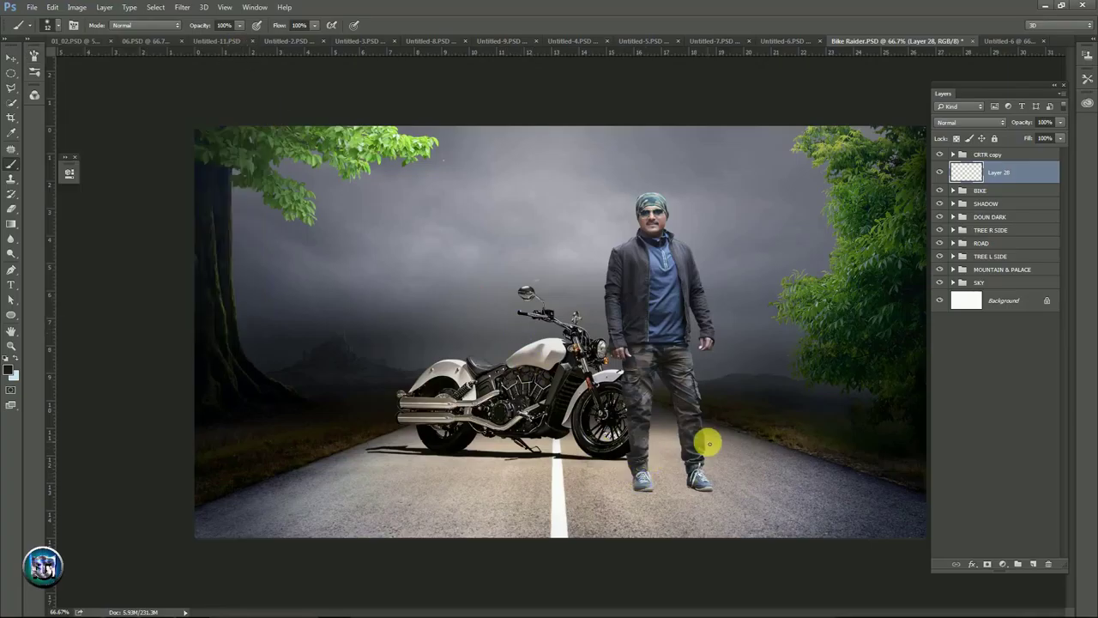
- Set Layer 28 to Multiply and lower the brush opacity to 73%
{"action": "left_click", "coordinate": [970, 122]}
{"action": "left_click", "coordinate": [963, 156]}
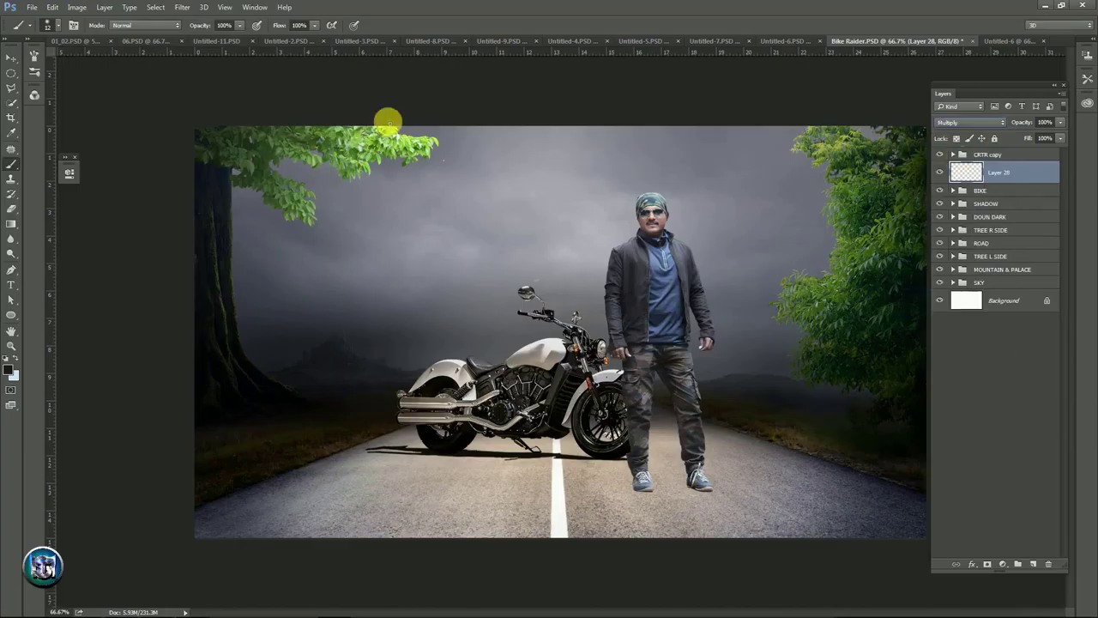
{"action": "left_click", "coordinate": [199, 27]}
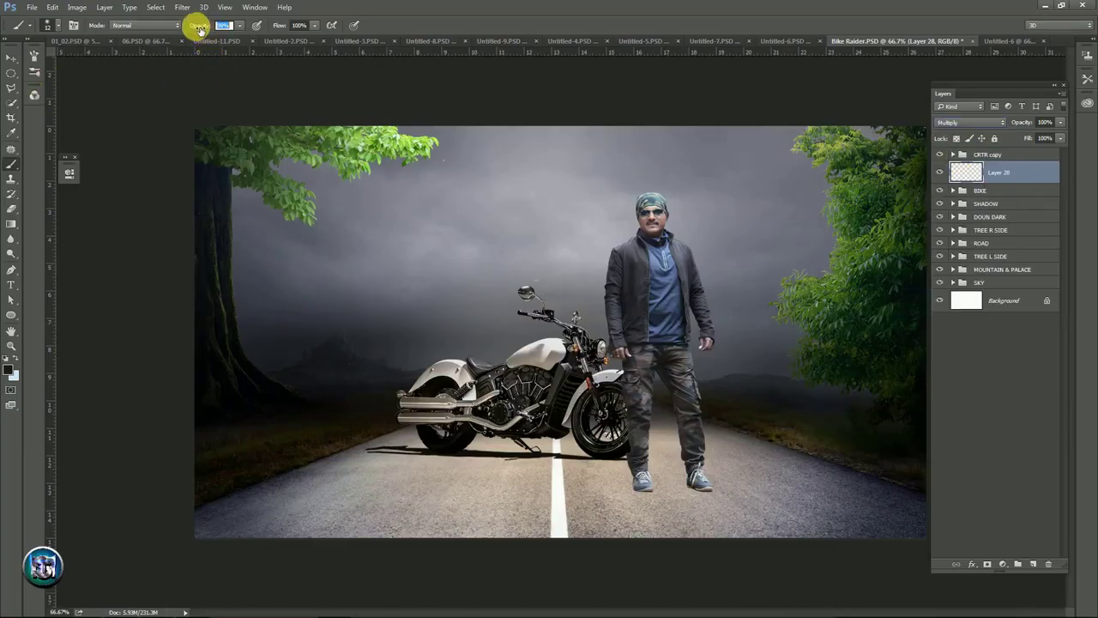
{"action": "left_click_drag", "start_coordinate": [199, 31], "coordinate": [196, 31]}
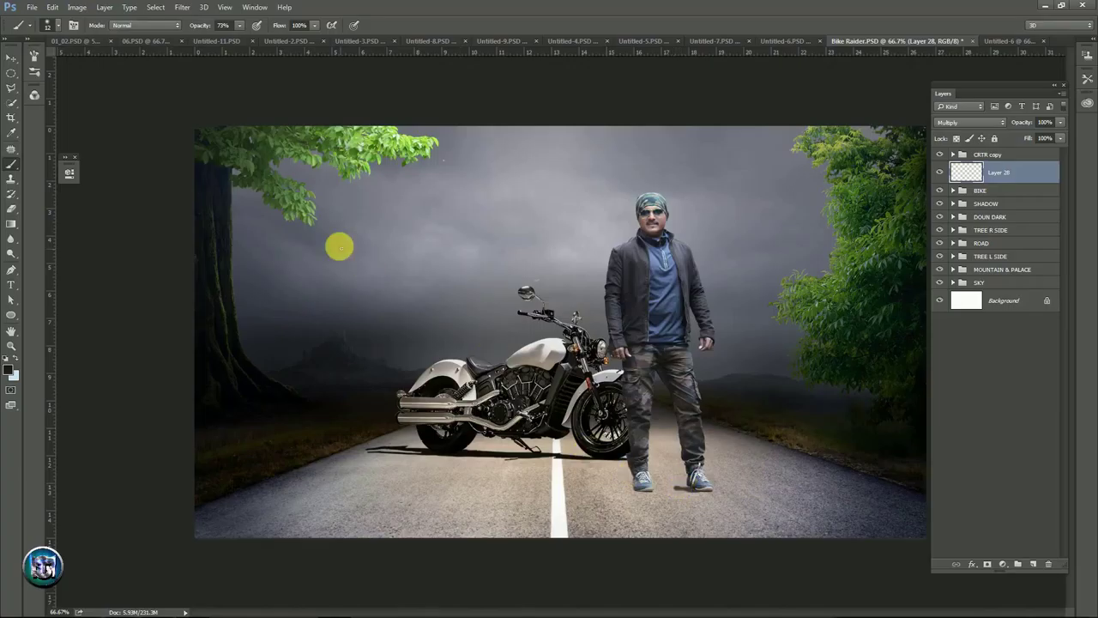
{"action": "left_click", "coordinate": [77, 25]}
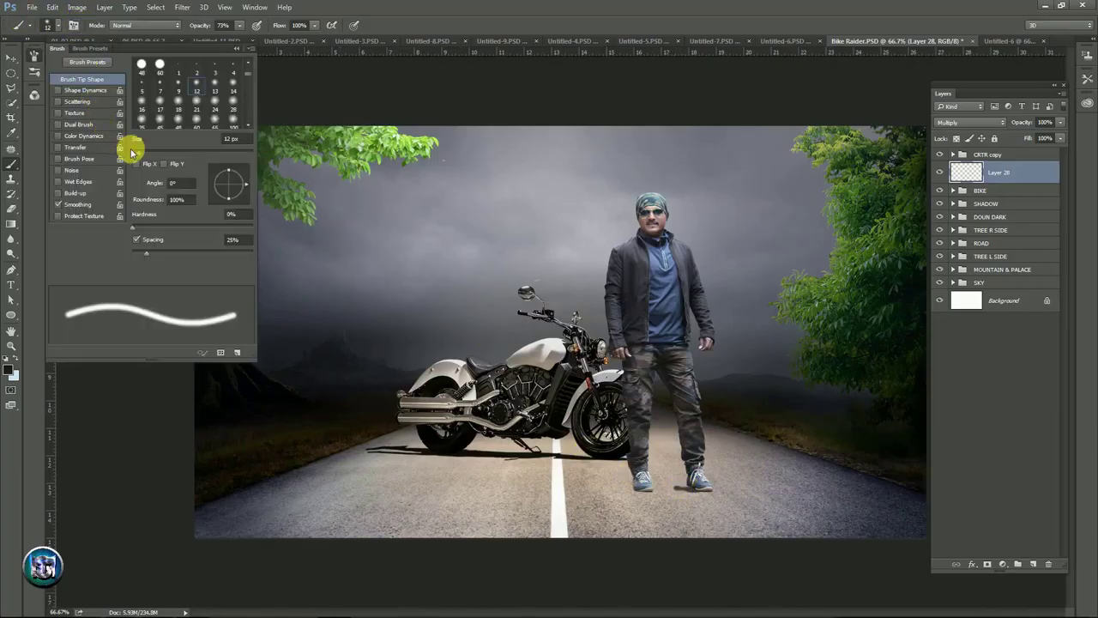
{"action": "left_click", "coordinate": [234, 48]}
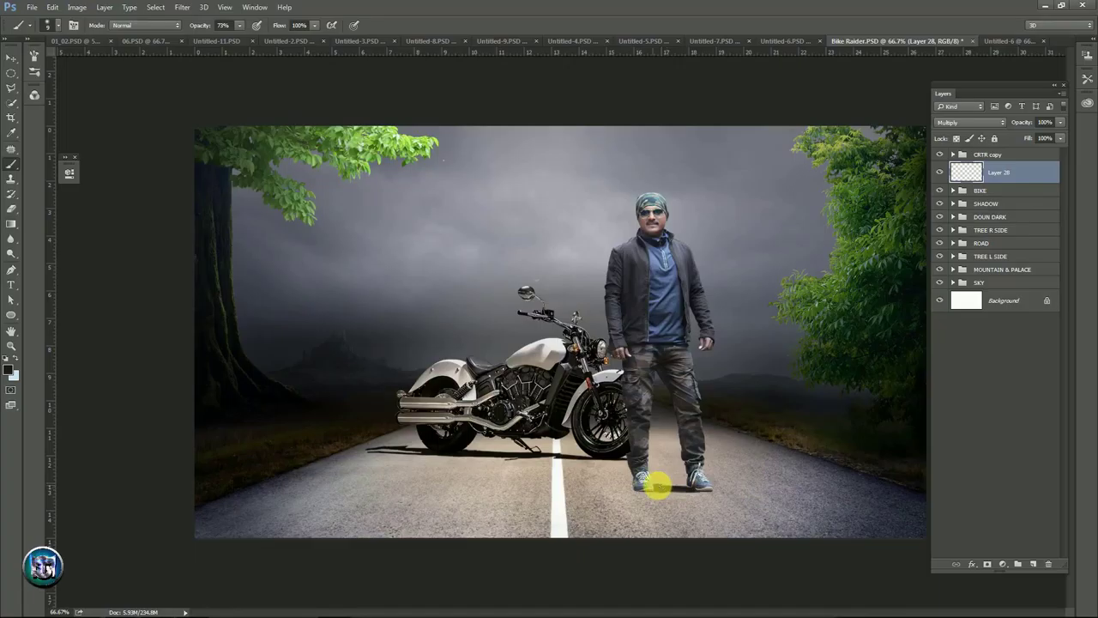
- Paint soft black shadow strokes on Layer 28 under and between the man's shoes
{"action": "left_click_drag", "start_coordinate": [669, 489], "coordinate": [693, 485]}
{"action": "left_click_drag", "start_coordinate": [658, 485], "coordinate": [688, 489]}
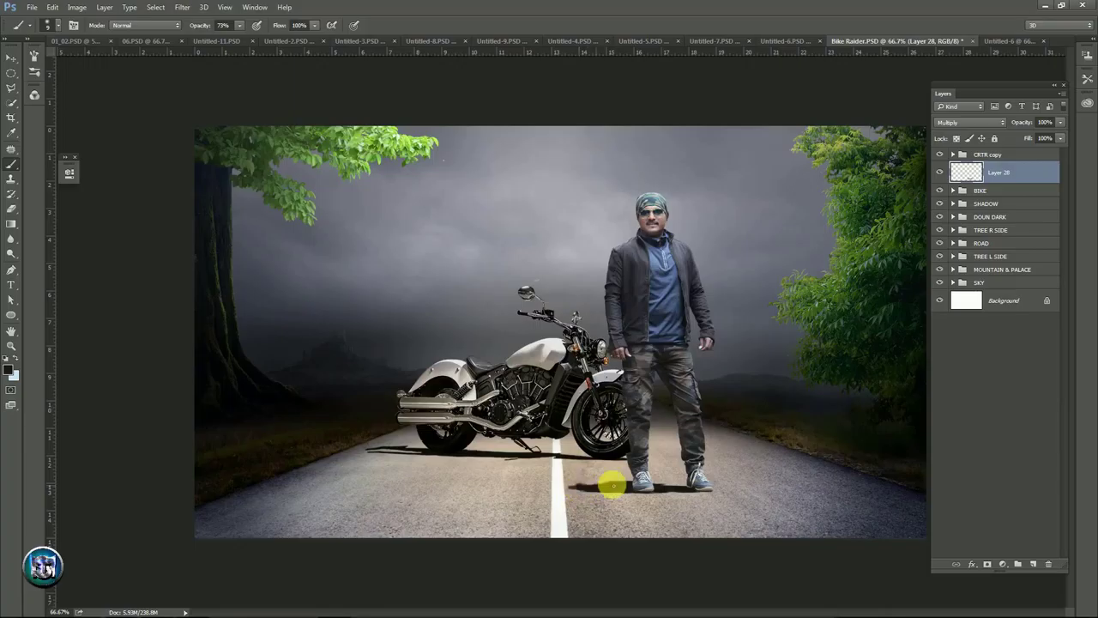
{"action": "mouse_move", "coordinate": [609, 486]}
{"action": "left_mouse_down"}
{"action": "mouse_move", "coordinate": [559, 490]}
{"action": "mouse_move", "coordinate": [588, 487]}
{"action": "left_mouse_up"}
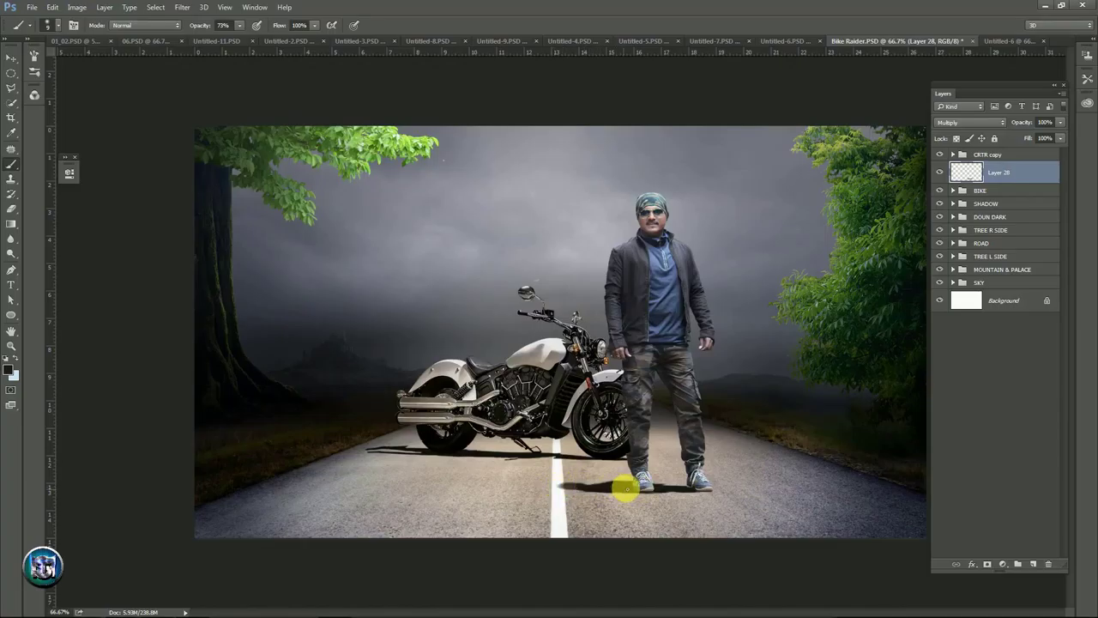
{"action": "mouse_move", "coordinate": [630, 487]}
{"action": "left_mouse_down"}
{"action": "mouse_move", "coordinate": [692, 481]}
{"action": "mouse_move", "coordinate": [546, 489]}
{"action": "mouse_move", "coordinate": [581, 480]}
{"action": "mouse_move", "coordinate": [568, 490]}
{"action": "mouse_move", "coordinate": [611, 491]}
{"action": "left_mouse_up"}
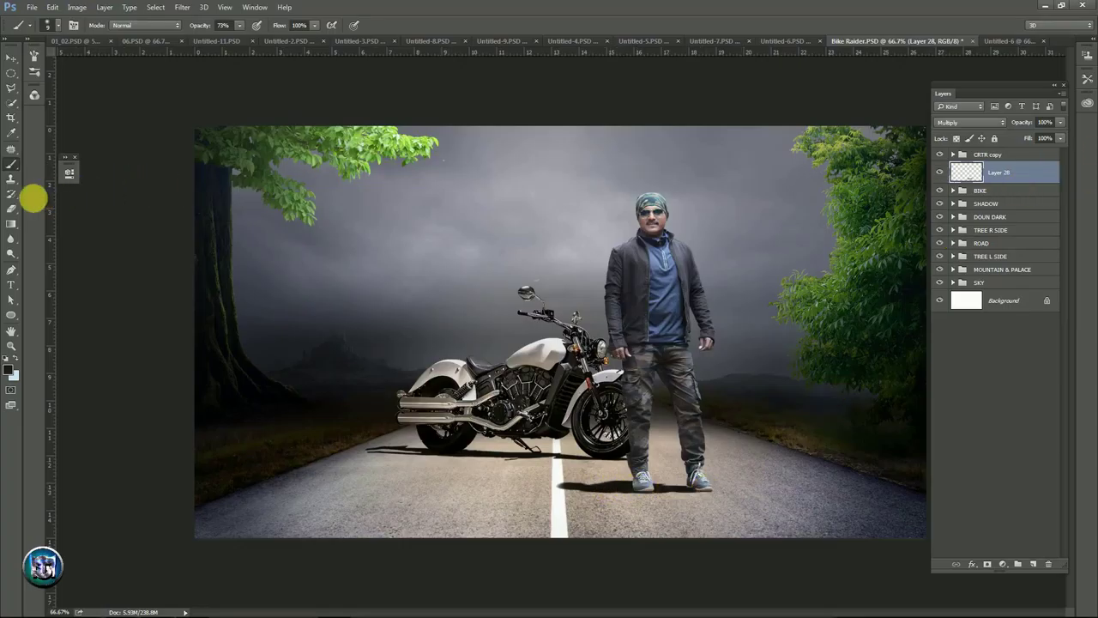
{"action": "left_click", "coordinate": [13, 211]}
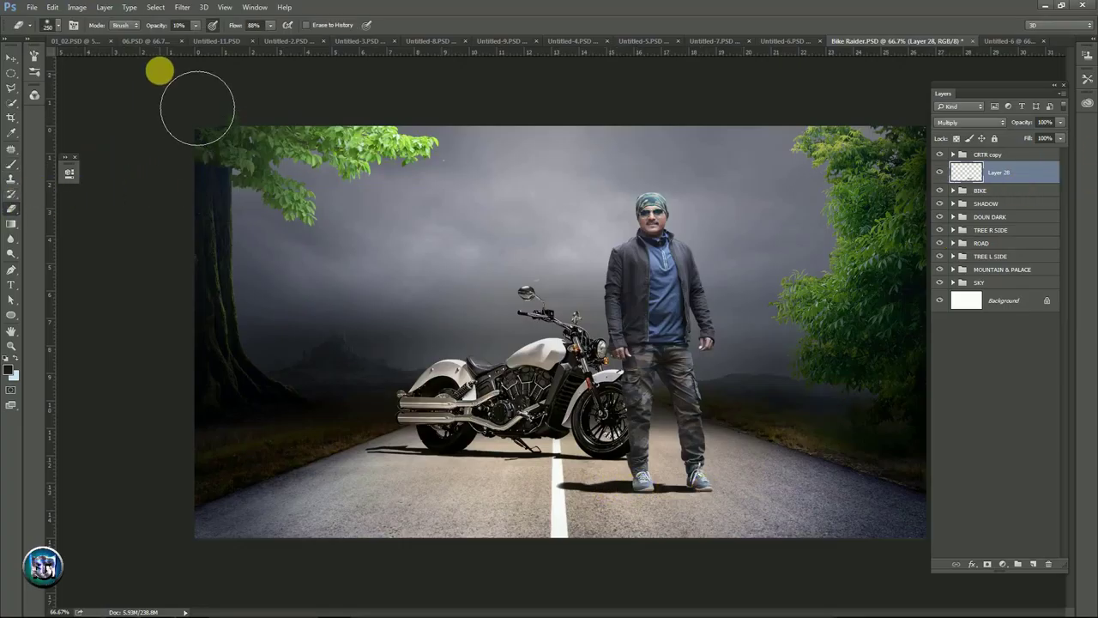
- Lightly erase the shadow's left end at 10% eraser opacity, then return to the Brush
{"action": "left_click", "coordinate": [172, 26]}
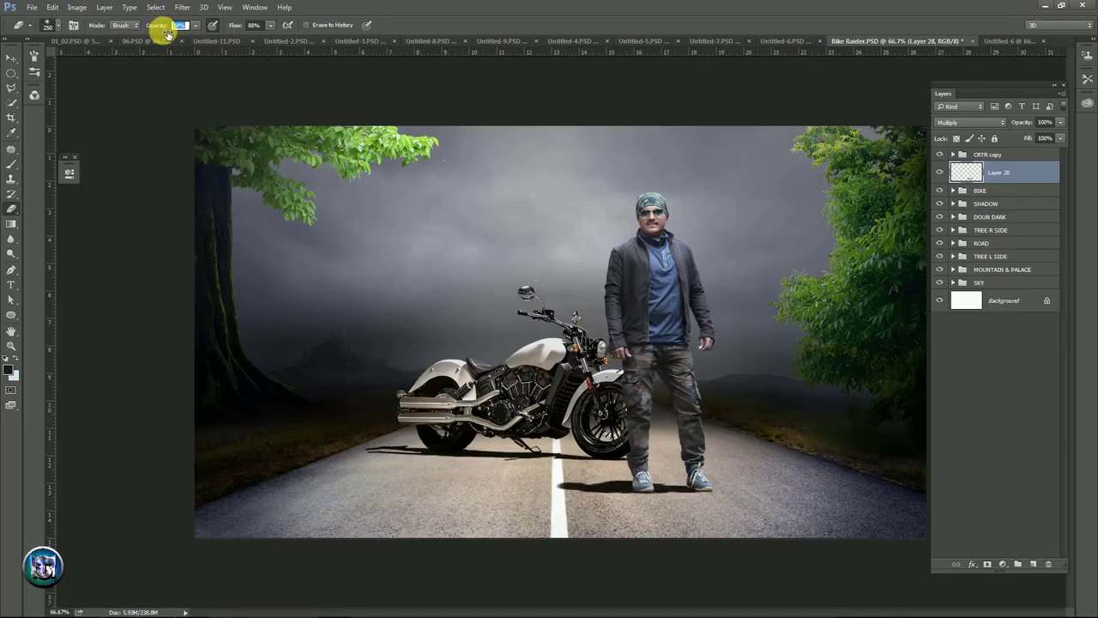
{"action": "type", "text": "10"}
{"action": "key", "text": "Return"}
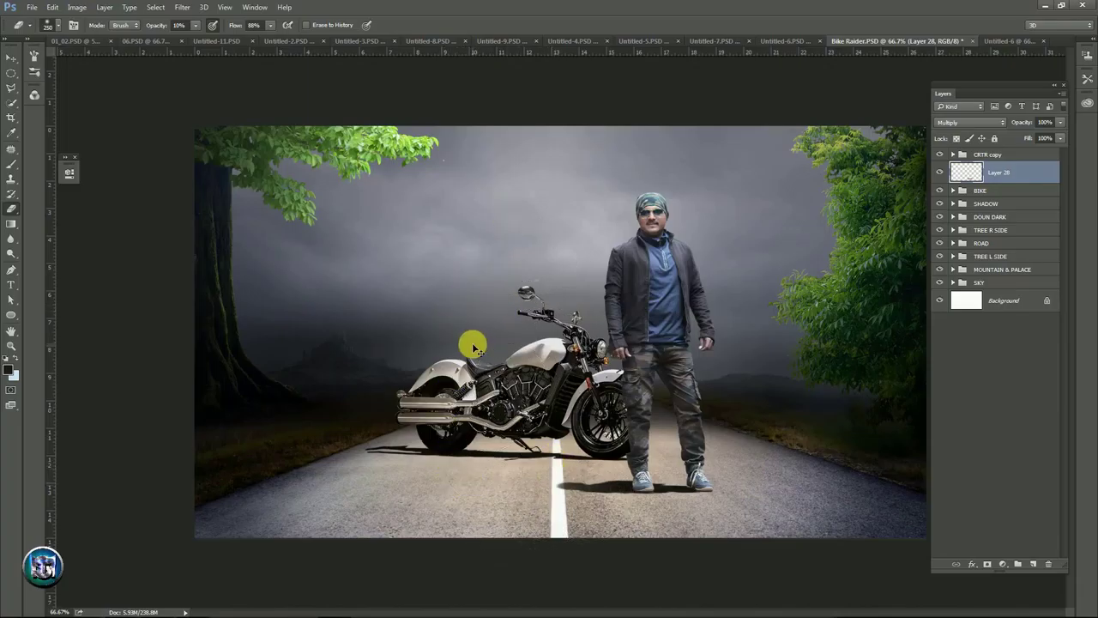
{"action": "key", "text": "b"}
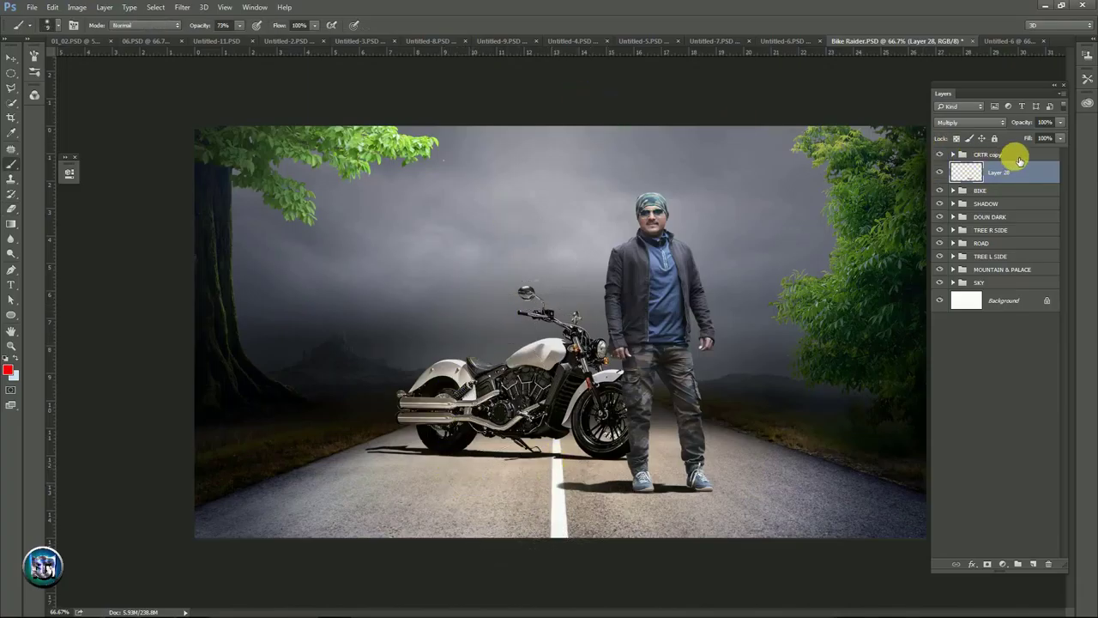
- Put Layer 28 into a new group named SHADOW
{"action": "left_click", "coordinate": [1021, 563]}
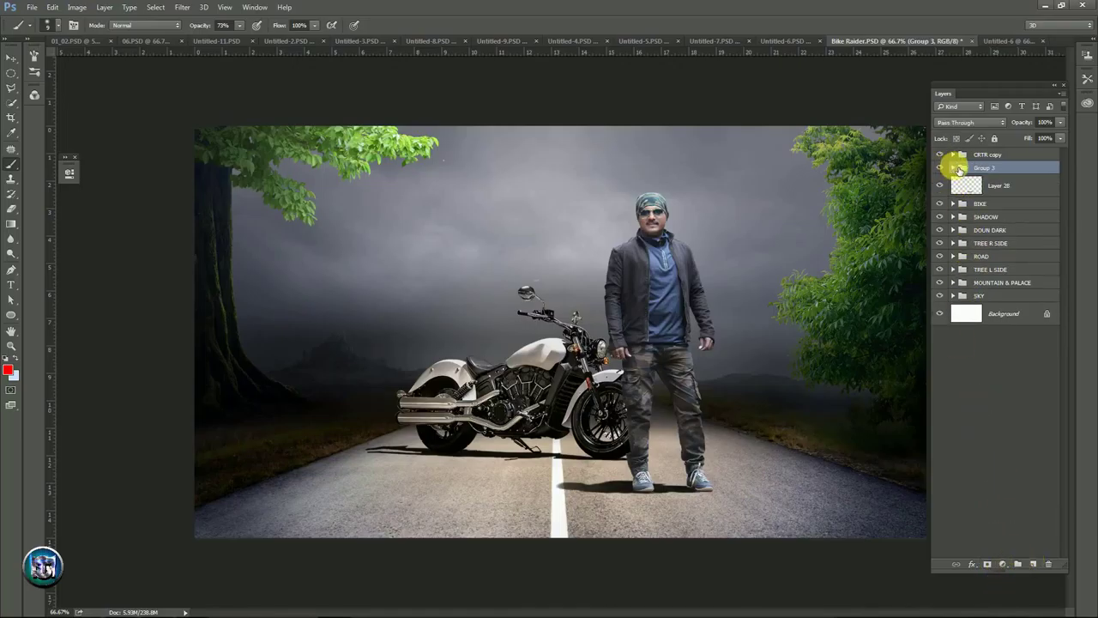
{"action": "left_click_drag", "start_coordinate": [988, 184], "coordinate": [1004, 176]}
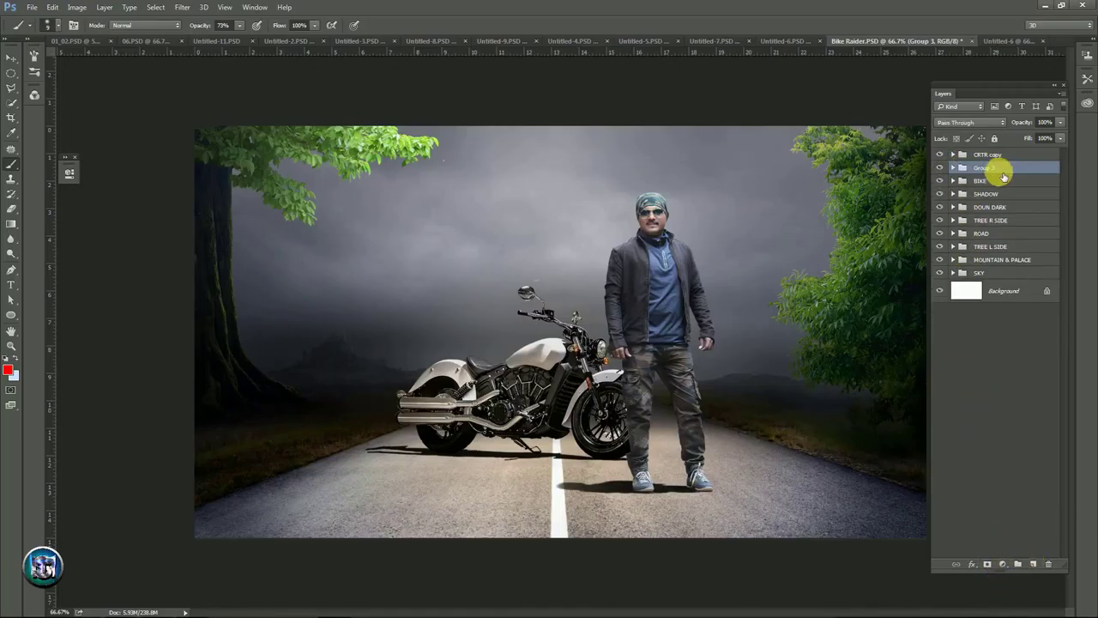
{"action": "double_click", "coordinate": [995, 168]}
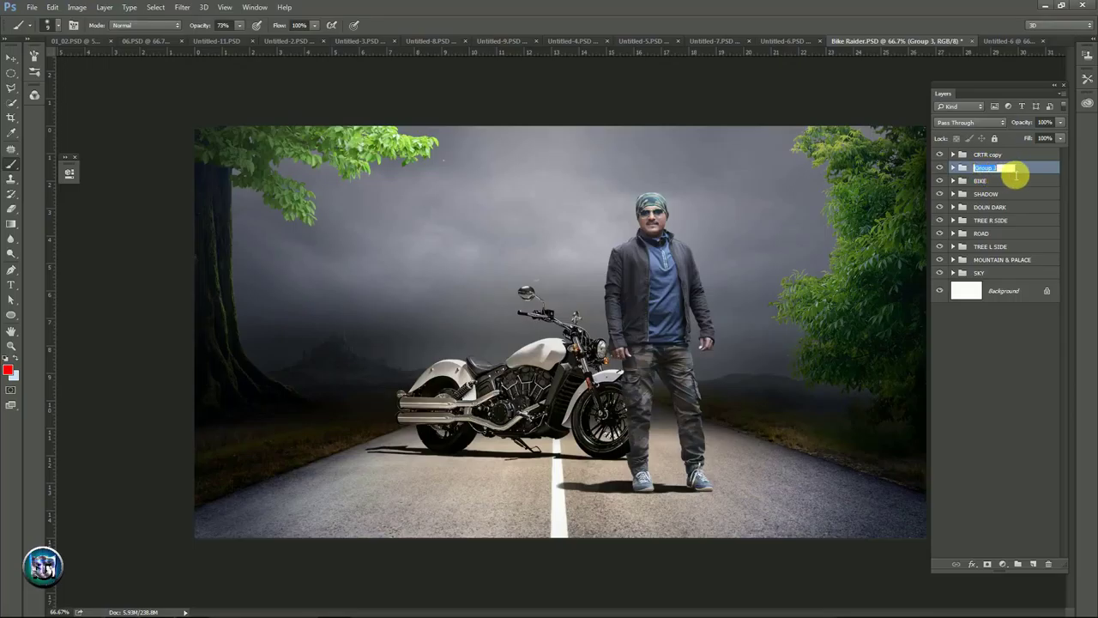
{"action": "type", "text": "SHADOW"}
{"action": "key", "text": "Return"}
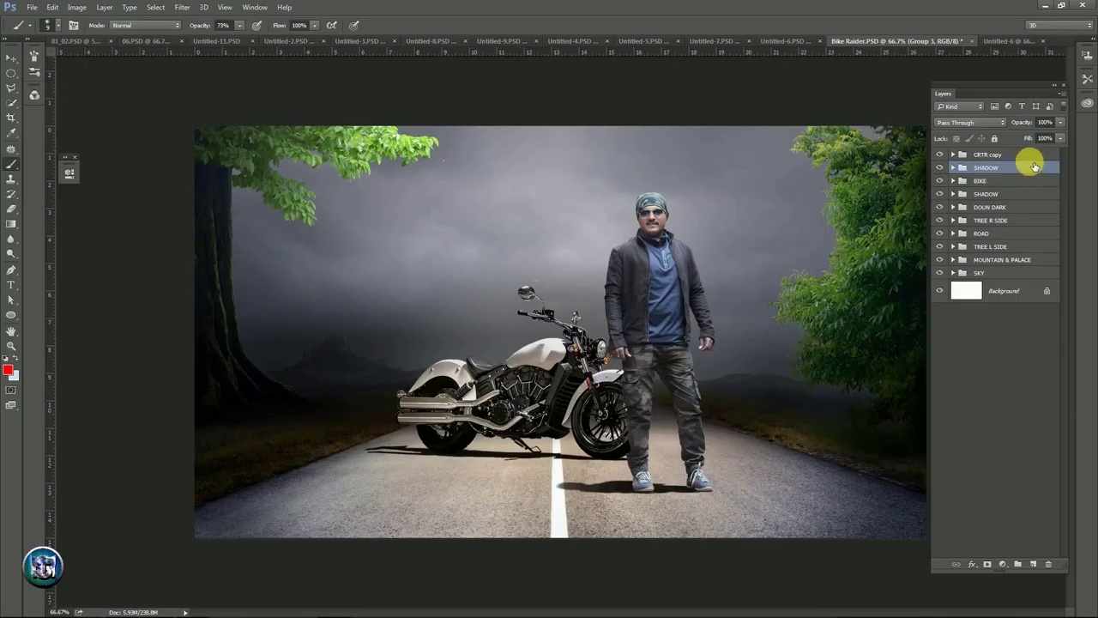
- Rename CRTR copy to CRTR and add a new Layer 29 above TREE L SIDE
{"action": "double_click", "coordinate": [990, 155]}
{"action": "type", "text": "CRTR"}
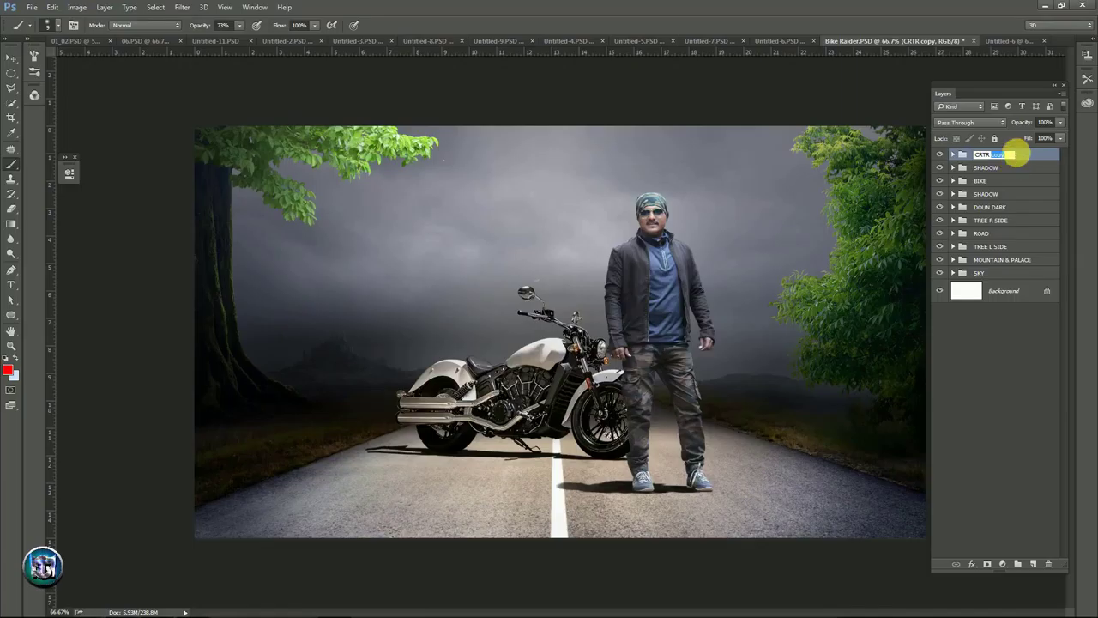
{"action": "key", "text": "Return"}
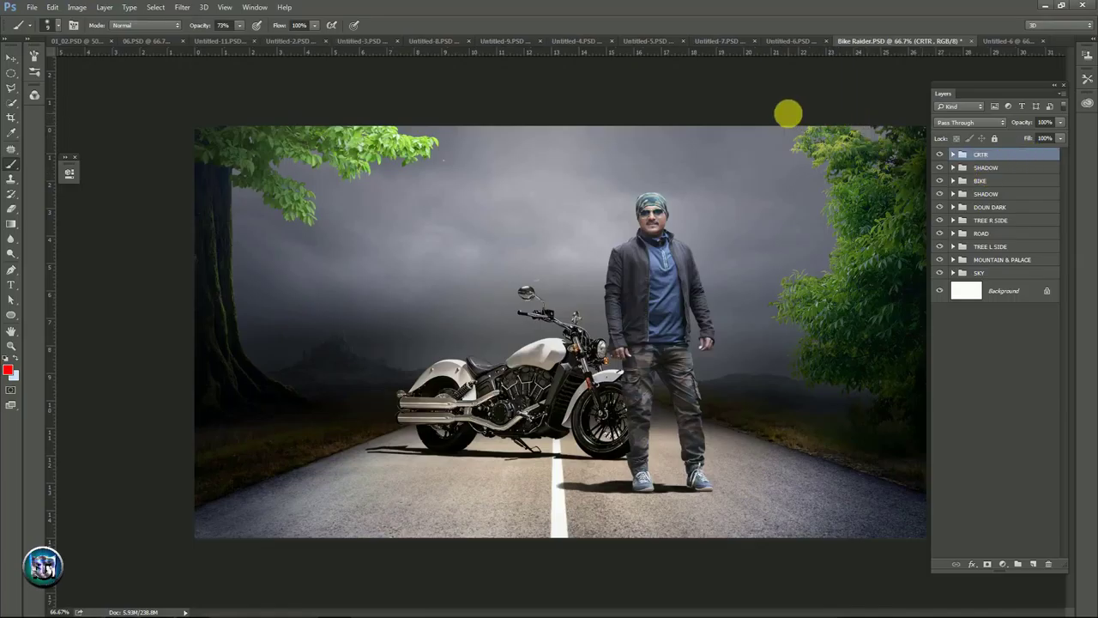
{"action": "key", "text": "alt+bracketleft"}
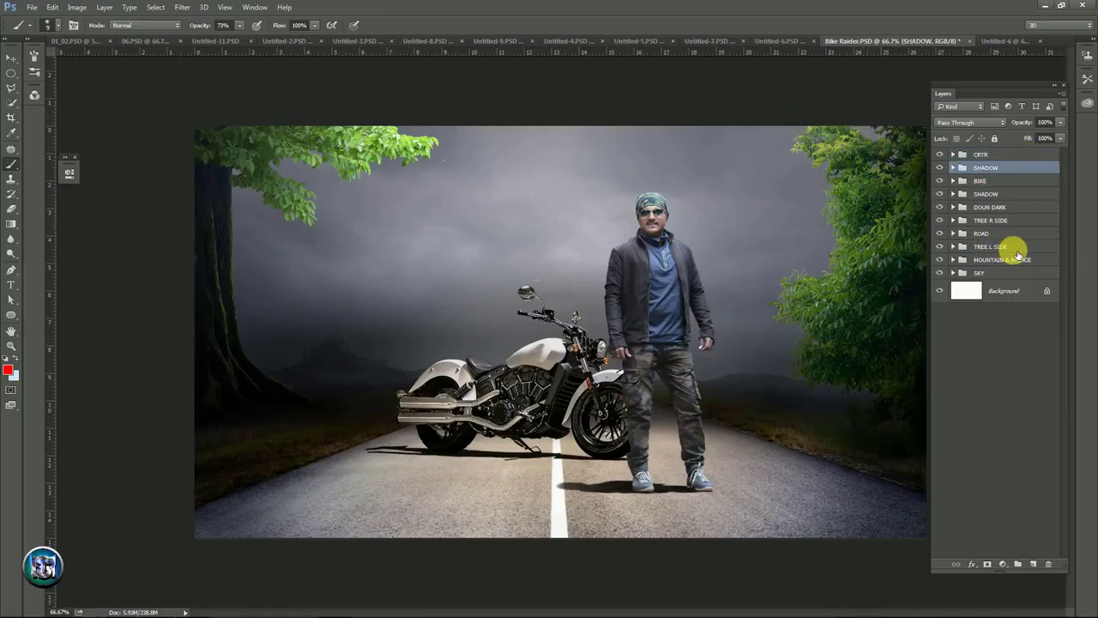
{"action": "left_click", "coordinate": [1008, 247]}
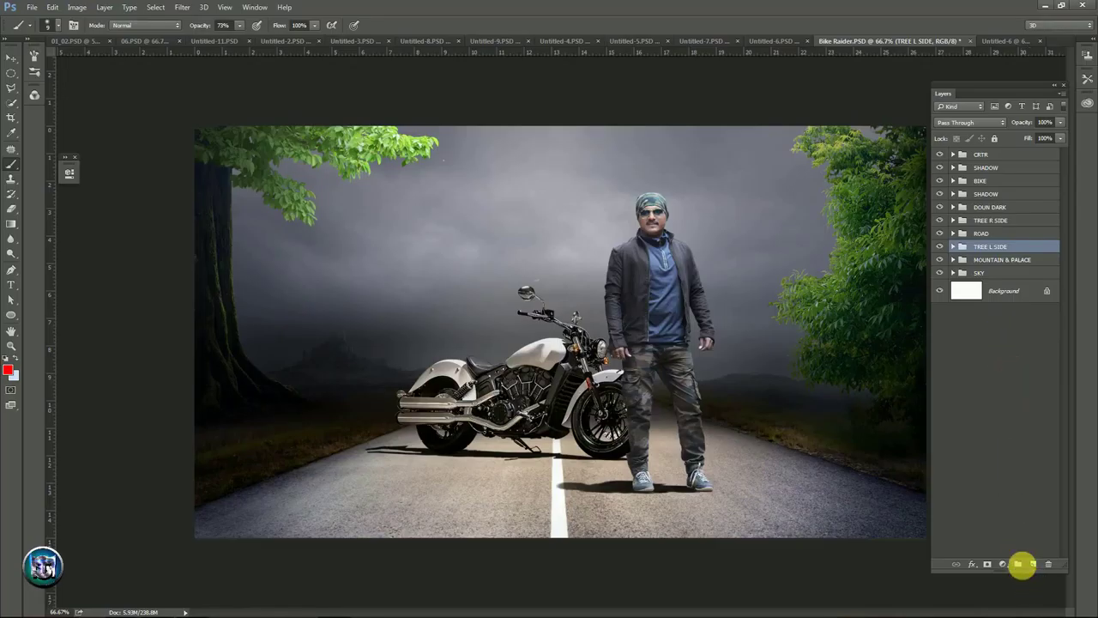
{"action": "left_click", "coordinate": [1032, 563]}
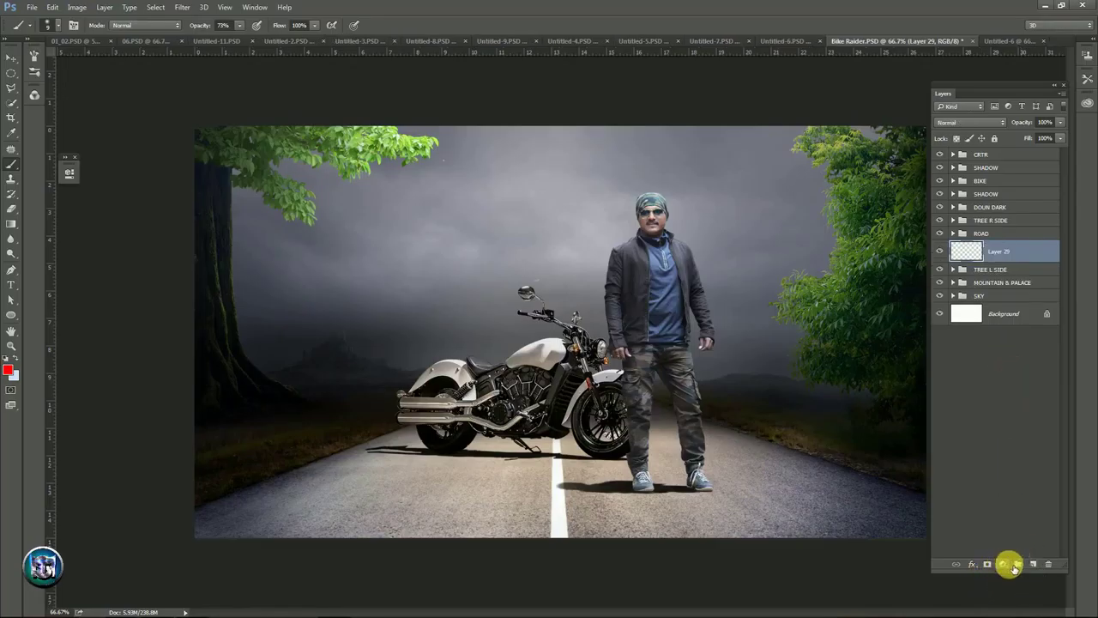
- Add a Gradient Fill layer with Radial style at 308% scale
{"action": "left_click", "coordinate": [1003, 563]}
{"action": "left_click", "coordinate": [990, 329]}
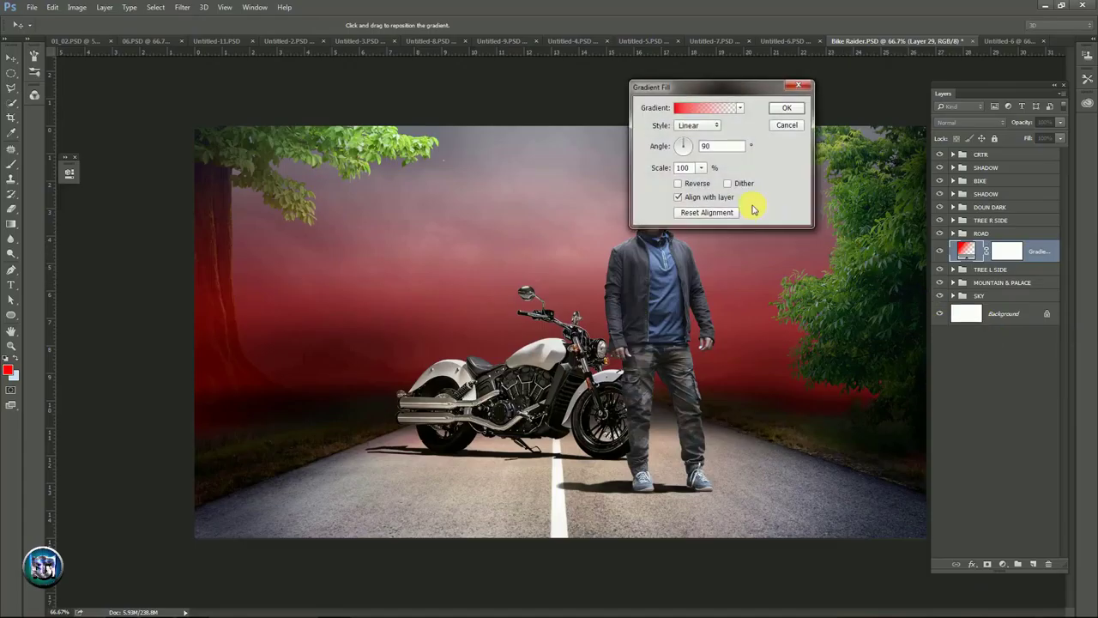
{"action": "left_click", "coordinate": [698, 126]}
{"action": "left_click", "coordinate": [691, 138]}
{"action": "left_click", "coordinate": [633, 168]}
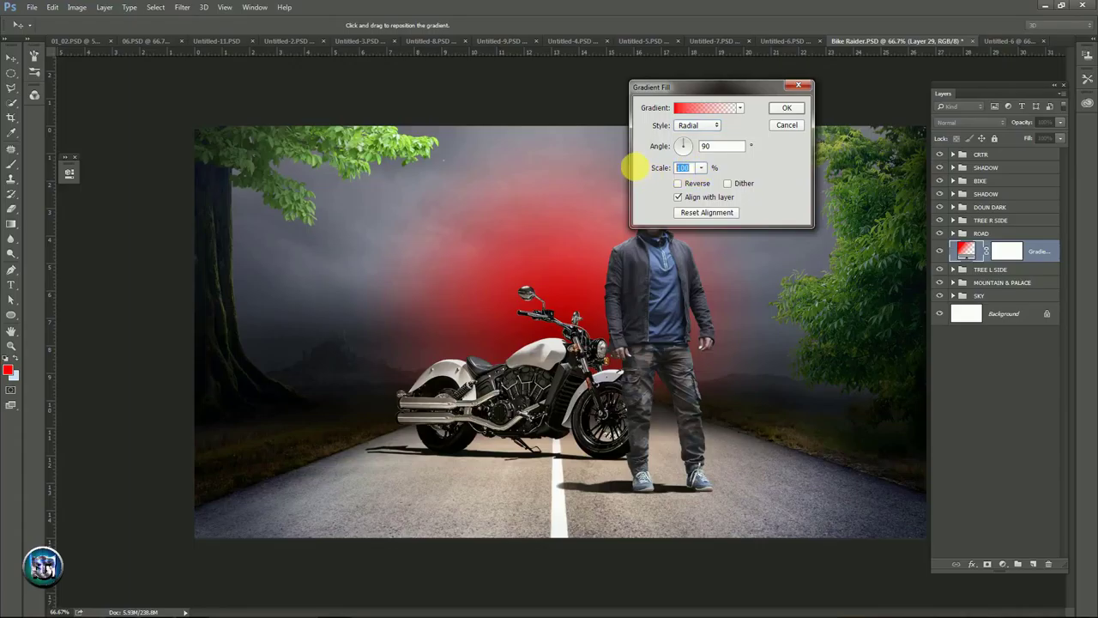
{"action": "type", "text": "308"}
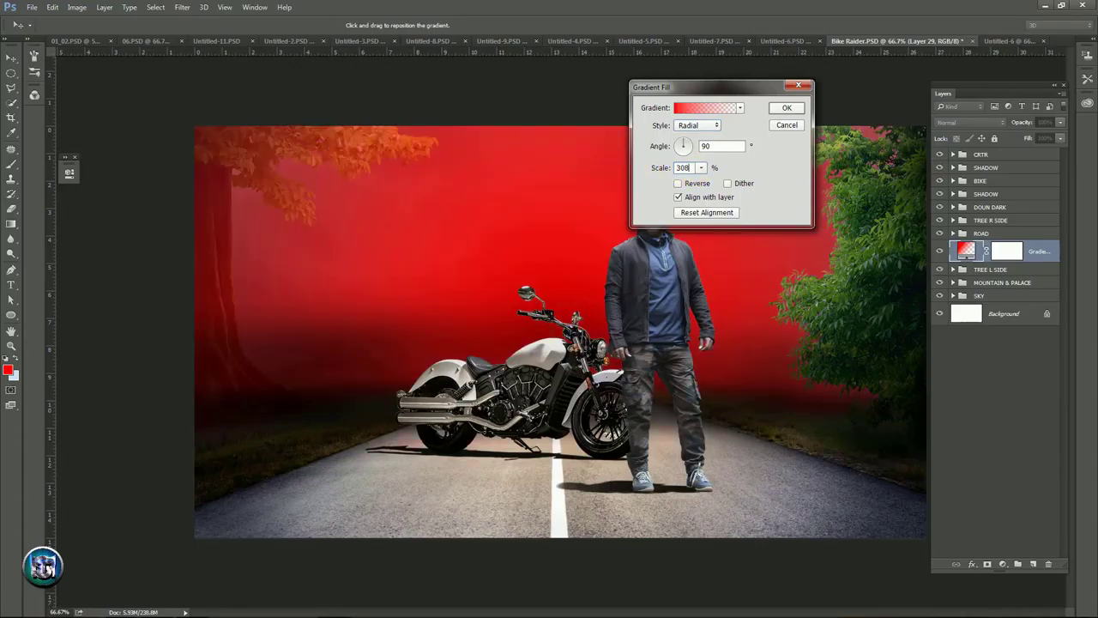
- Edit the gradient to a #5c5d6a grey-to-transparent ramp, deleting the red stop
{"action": "left_click", "coordinate": [696, 108]}
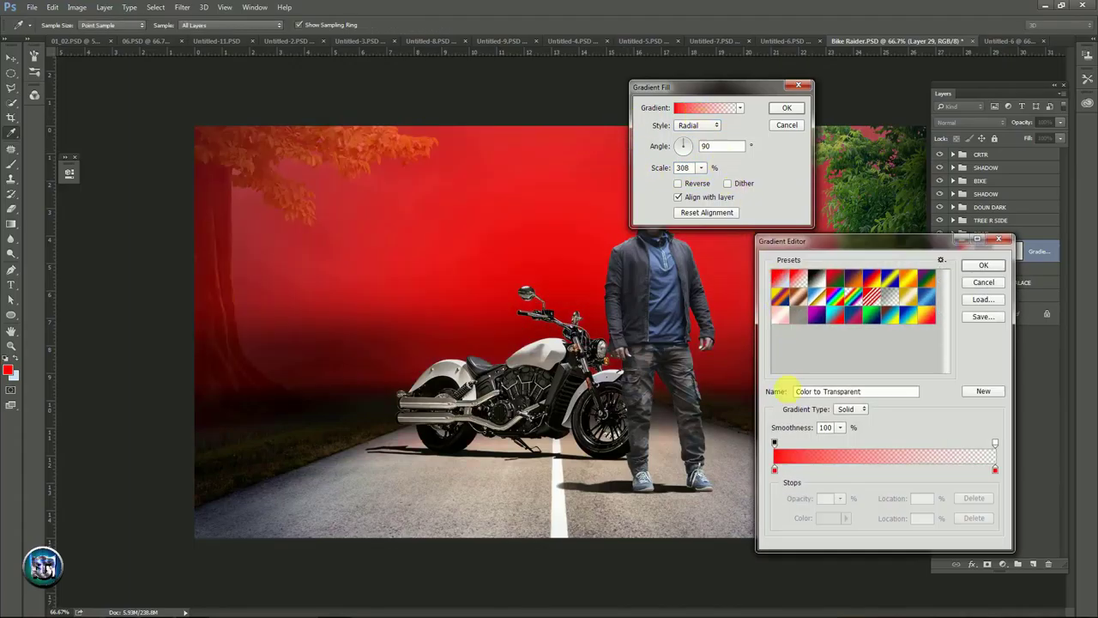
{"action": "left_click", "coordinate": [775, 471]}
{"action": "left_click", "coordinate": [827, 518]}
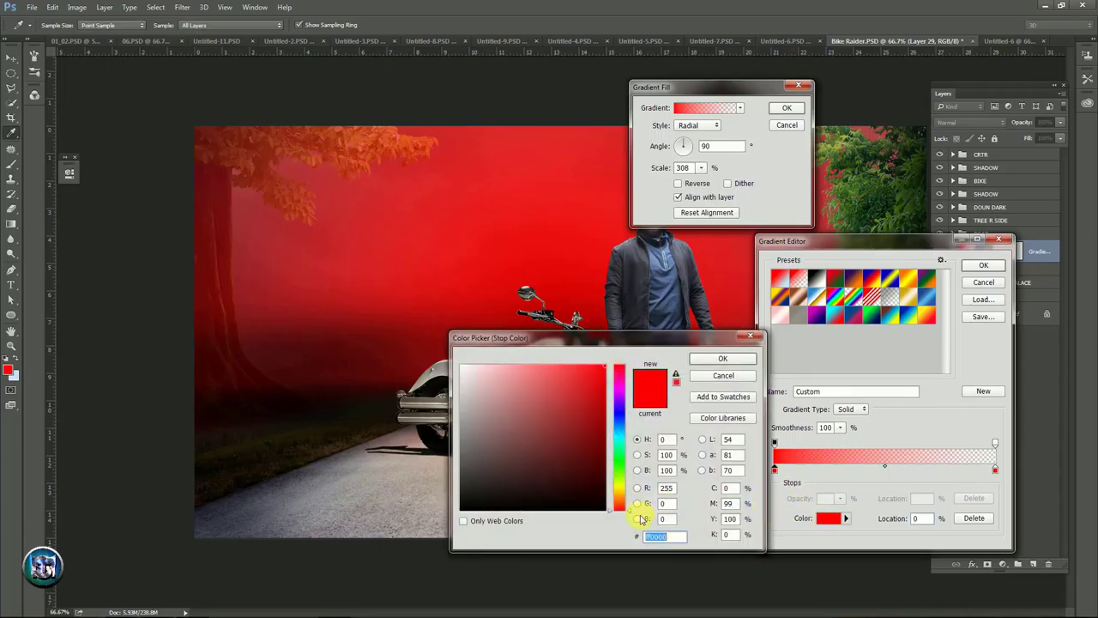
{"action": "type", "text": "5c5d6a"}
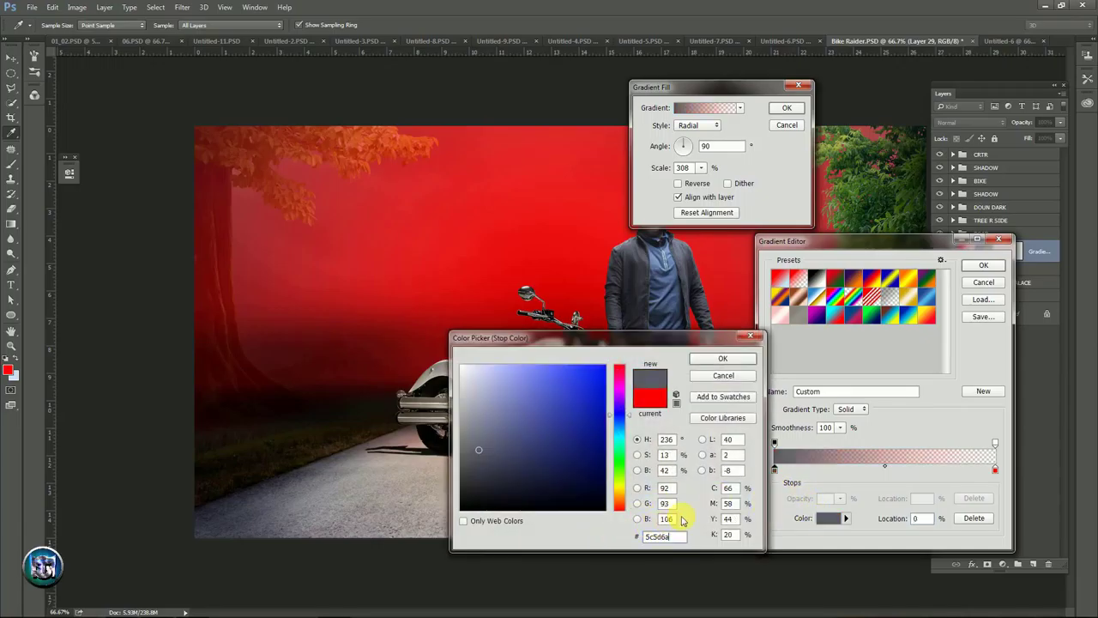
{"action": "left_click", "coordinate": [723, 360]}
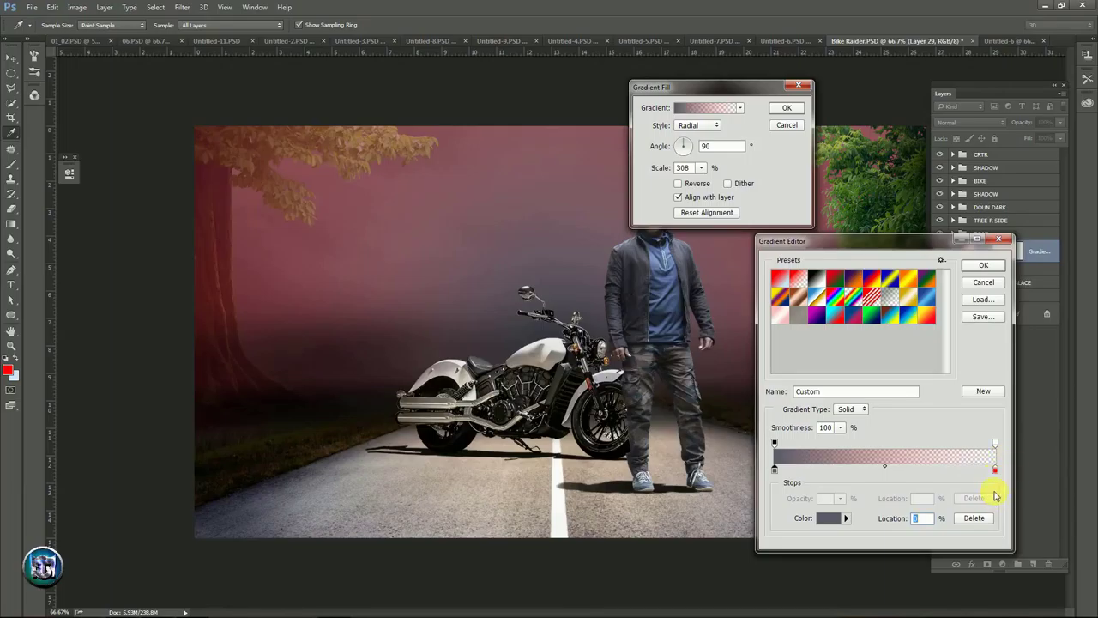
{"action": "left_click", "coordinate": [996, 471]}
{"action": "left_click", "coordinate": [981, 518]}
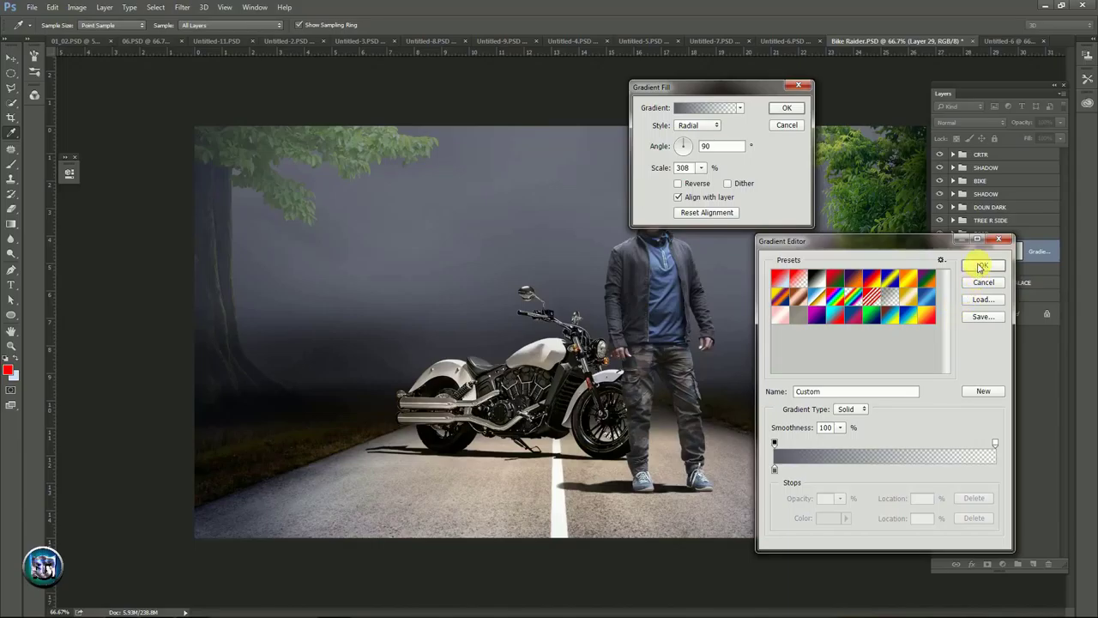
{"action": "left_click", "coordinate": [980, 266]}
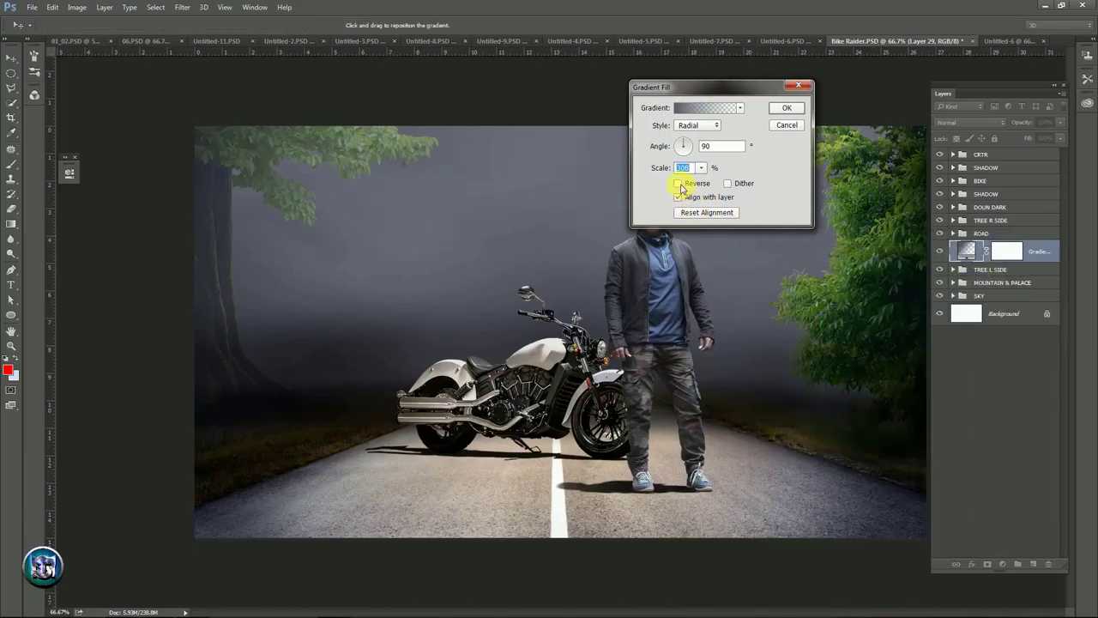
- Reverse the radial gradient, apply it, and toggle the fog off to compare
{"action": "left_click", "coordinate": [677, 184]}
{"action": "left_click_drag", "start_coordinate": [714, 88], "coordinate": [1000, 101]}
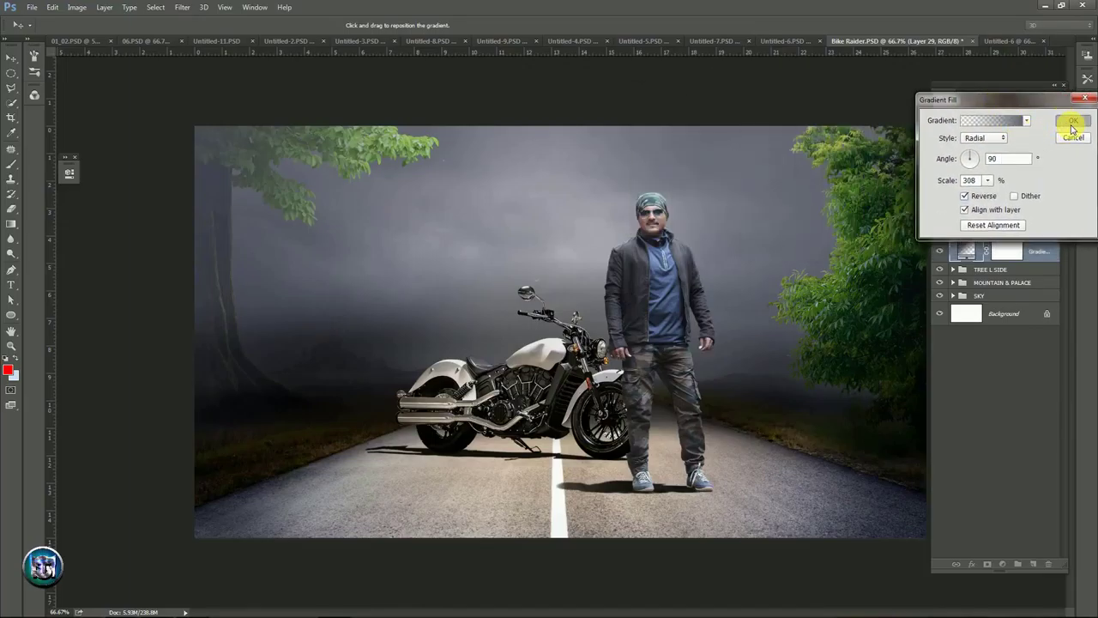
{"action": "left_click", "coordinate": [1070, 125]}
{"action": "left_click", "coordinate": [939, 251]}
- Show Gradient Fill 2 again and set its blend mode to Multiply
{"action": "left_click", "coordinate": [940, 251]}
{"action": "left_click", "coordinate": [967, 123]}
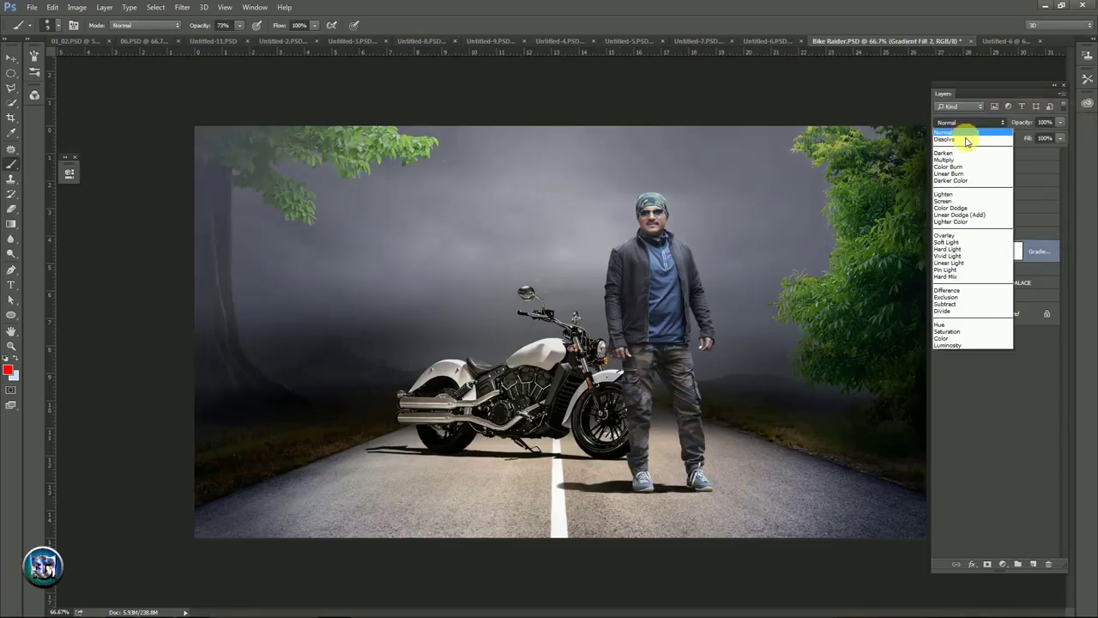
{"action": "left_click", "coordinate": [954, 160]}
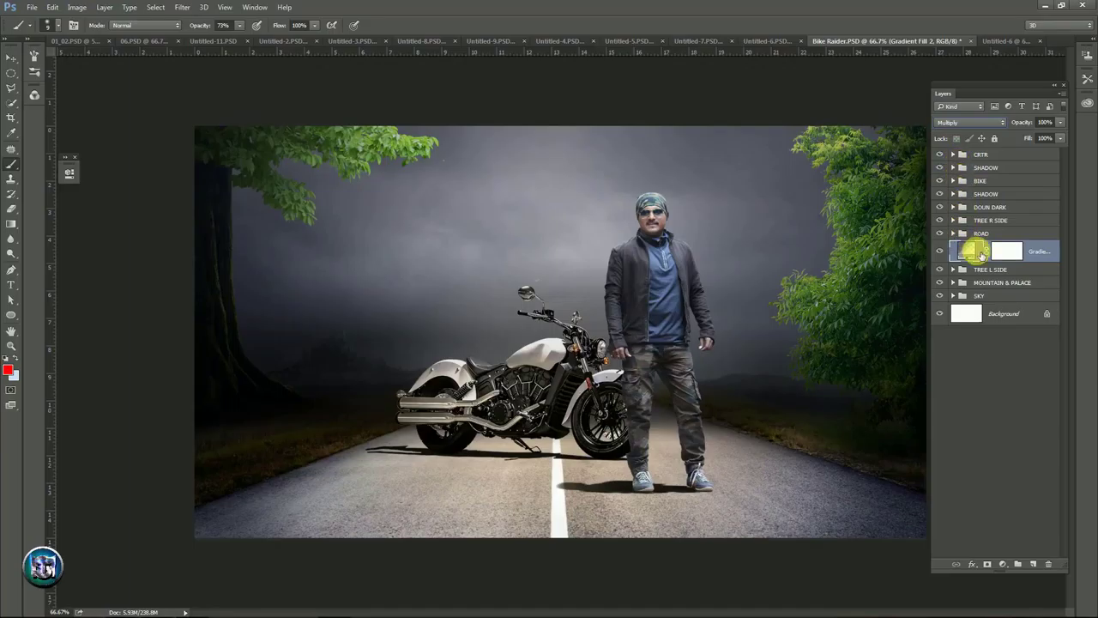
{"action": "left_click_drag", "start_coordinate": [980, 255], "coordinate": [804, 107]}
- With the Clone Stamp active, add a new empty layer above the ROAD group
{"action": "key", "text": "s"}
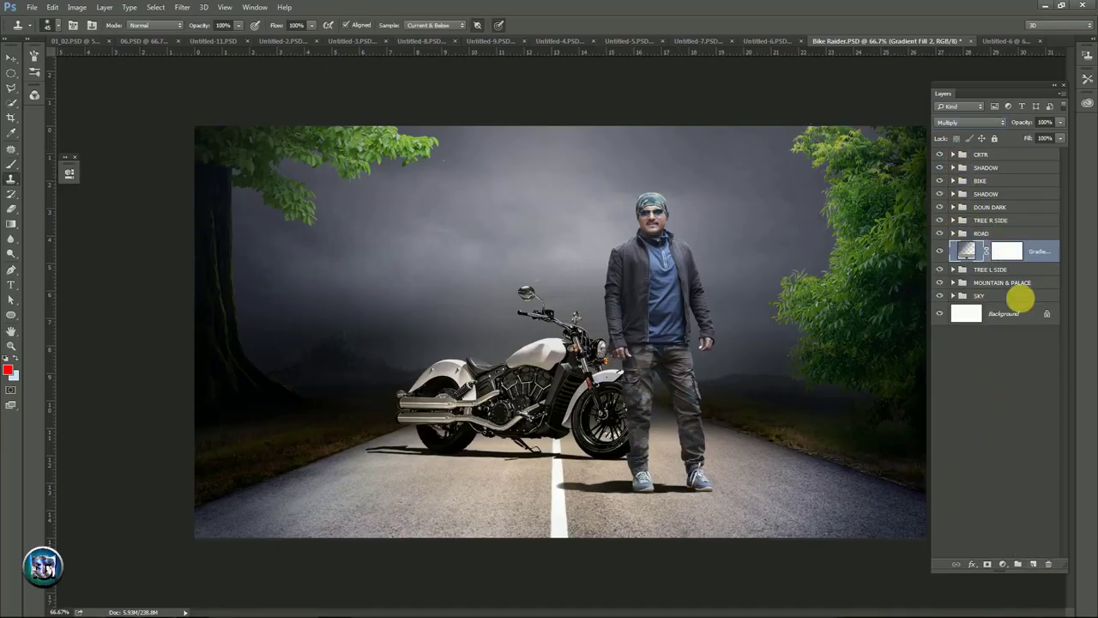
{"action": "left_click_drag", "start_coordinate": [645, 97], "coordinate": [1015, 236]}
{"action": "left_click", "coordinate": [1015, 234]}
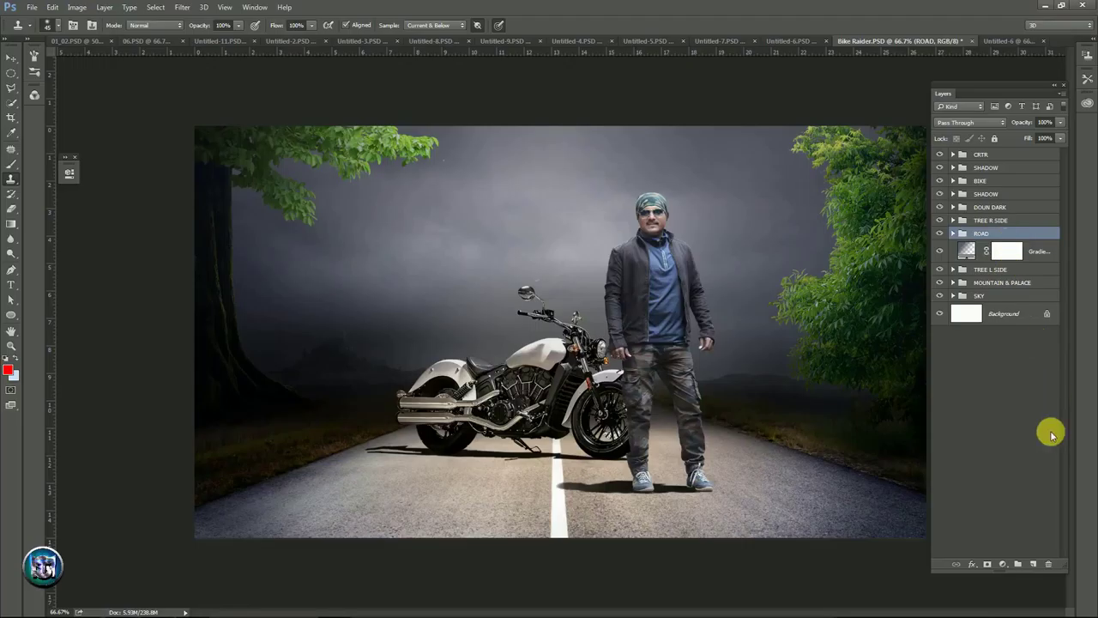
{"action": "left_click", "coordinate": [1034, 565]}
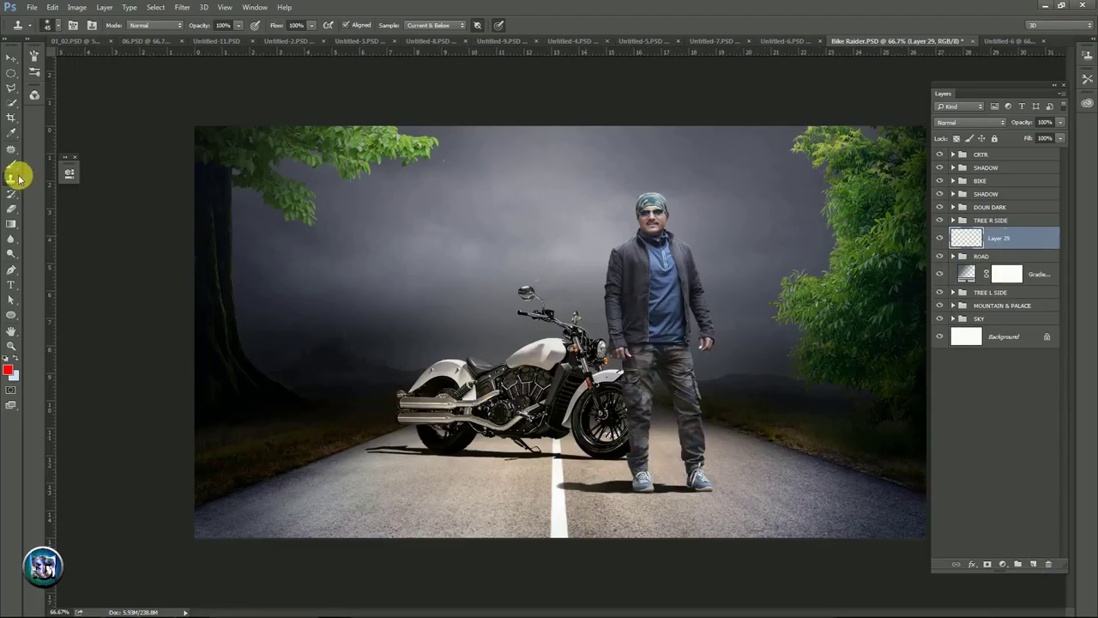
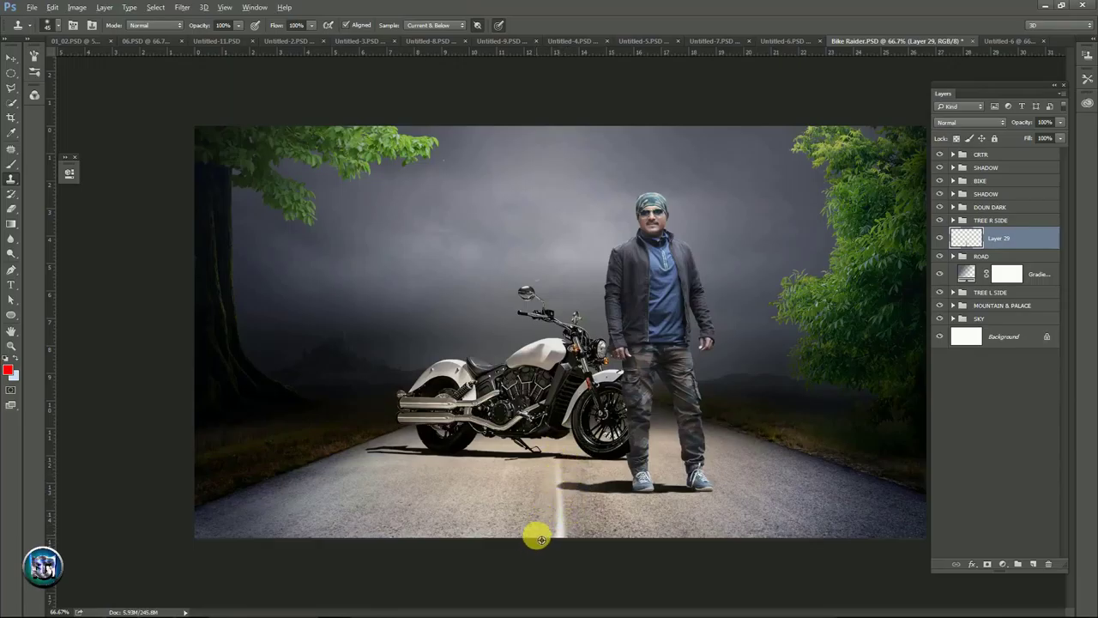
- Clone asphalt over the white lane line, then move Layer 29 into the ROAD group
{"action": "left_click_drag", "start_coordinate": [556, 537], "coordinate": [562, 488]}
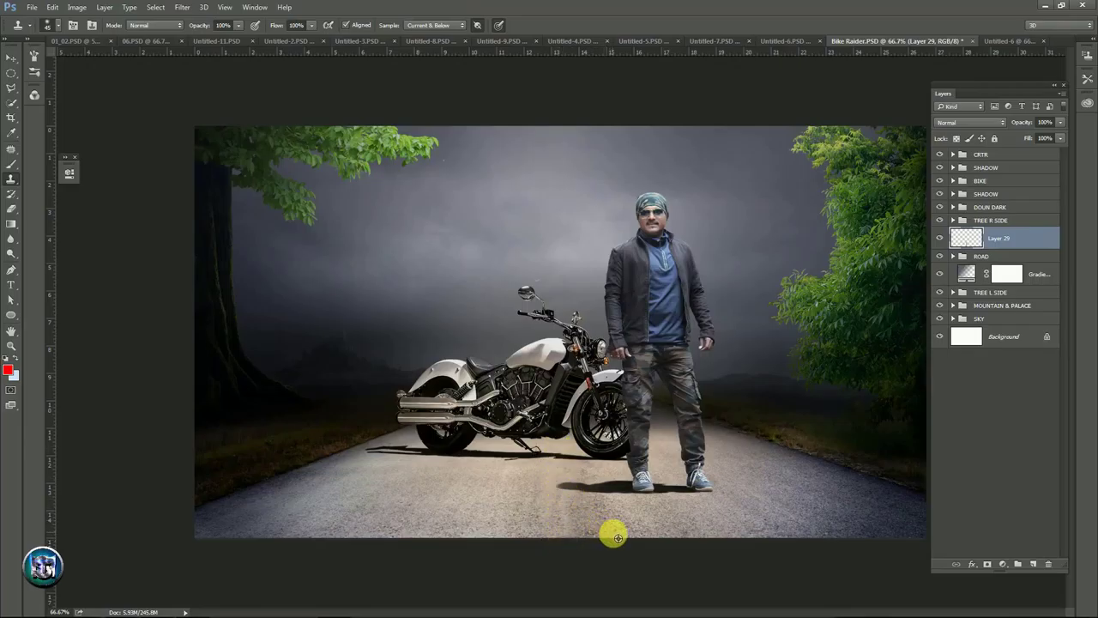
{"action": "left_click_drag", "start_coordinate": [571, 532], "coordinate": [566, 493]}
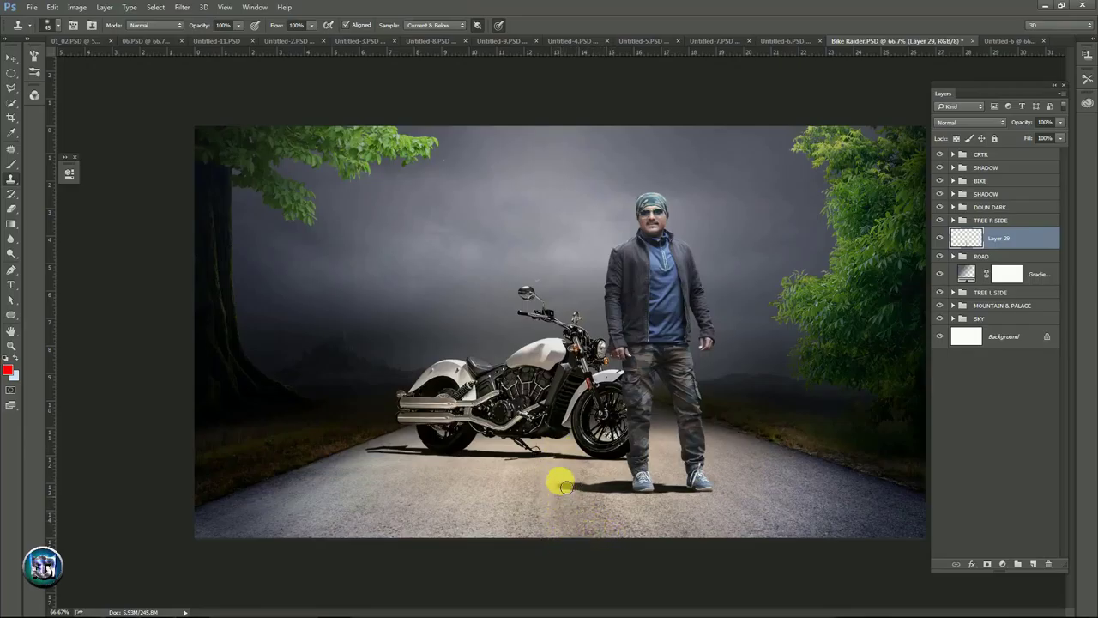
{"action": "mouse_move", "coordinate": [523, 523]}
{"action": "left_mouse_down"}
{"action": "mouse_move", "coordinate": [555, 486]}
{"action": "mouse_move", "coordinate": [516, 516]}
{"action": "mouse_move", "coordinate": [596, 508]}
{"action": "mouse_move", "coordinate": [571, 493]}
{"action": "mouse_move", "coordinate": [572, 461]}
{"action": "mouse_move", "coordinate": [546, 512]}
{"action": "mouse_move", "coordinate": [592, 506]}
{"action": "mouse_move", "coordinate": [566, 458]}
{"action": "mouse_move", "coordinate": [559, 495]}
{"action": "mouse_move", "coordinate": [573, 490]}
{"action": "mouse_move", "coordinate": [554, 461]}
{"action": "mouse_move", "coordinate": [510, 481]}
{"action": "left_mouse_up"}
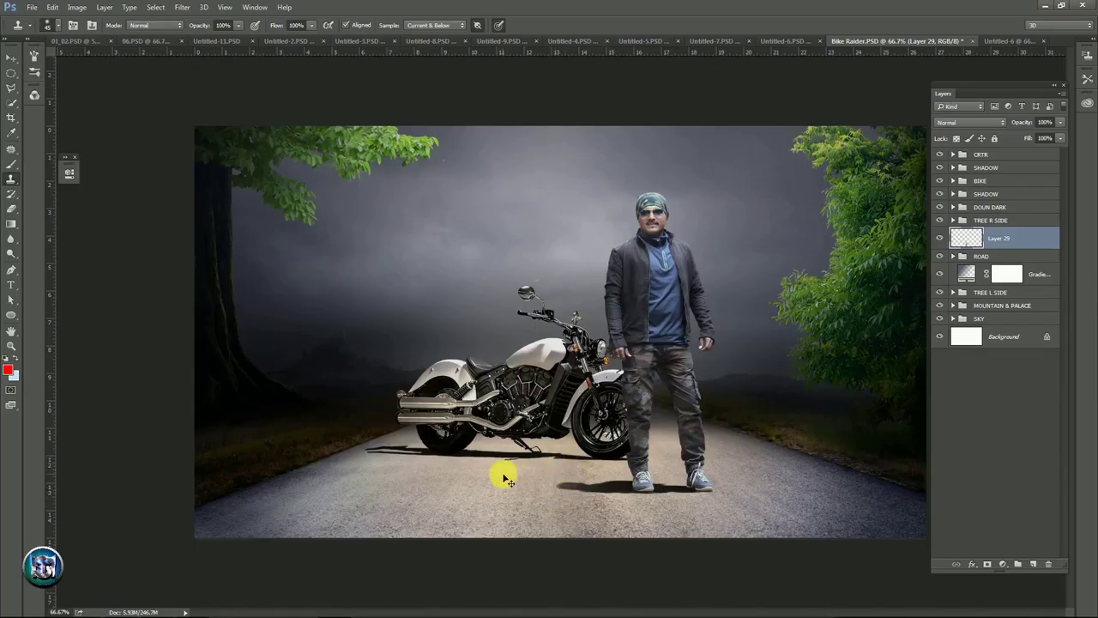
{"action": "left_click_drag", "start_coordinate": [981, 237], "coordinate": [1028, 258]}
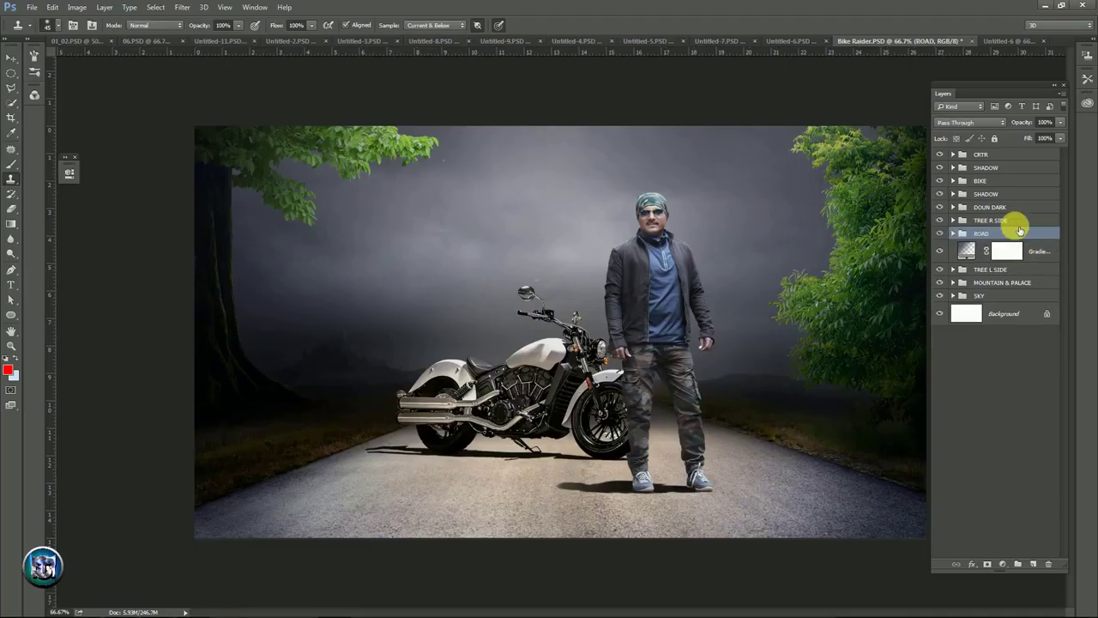
- Switch to the Untitled-5 glove reference and compare its red 'This part used' annotations
{"action": "left_click", "coordinate": [1010, 155]}
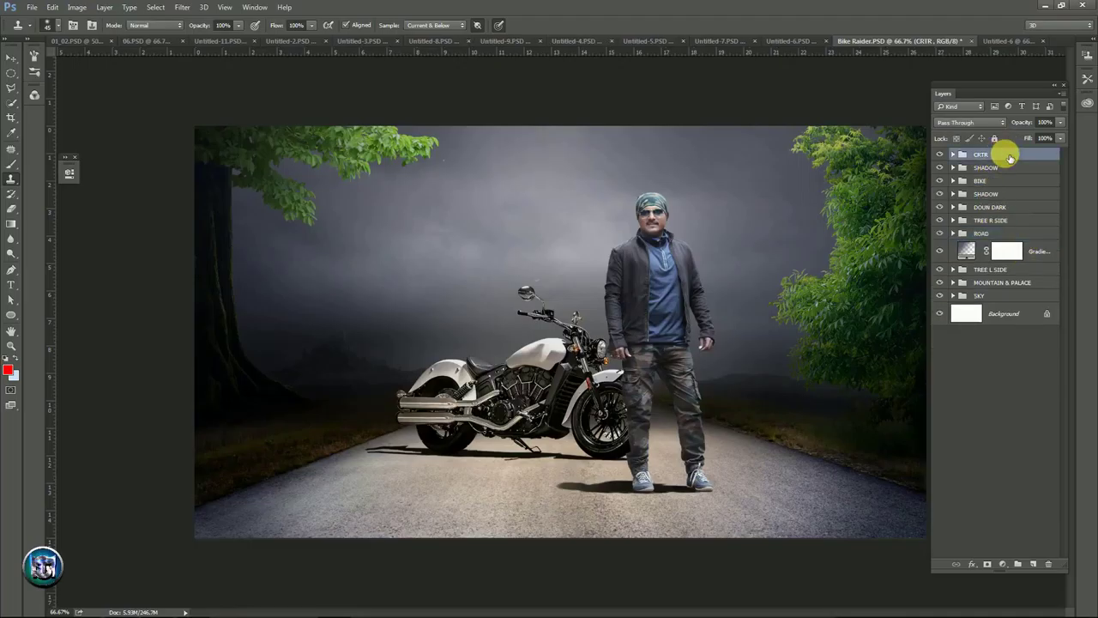
{"action": "left_click", "coordinate": [651, 41]}
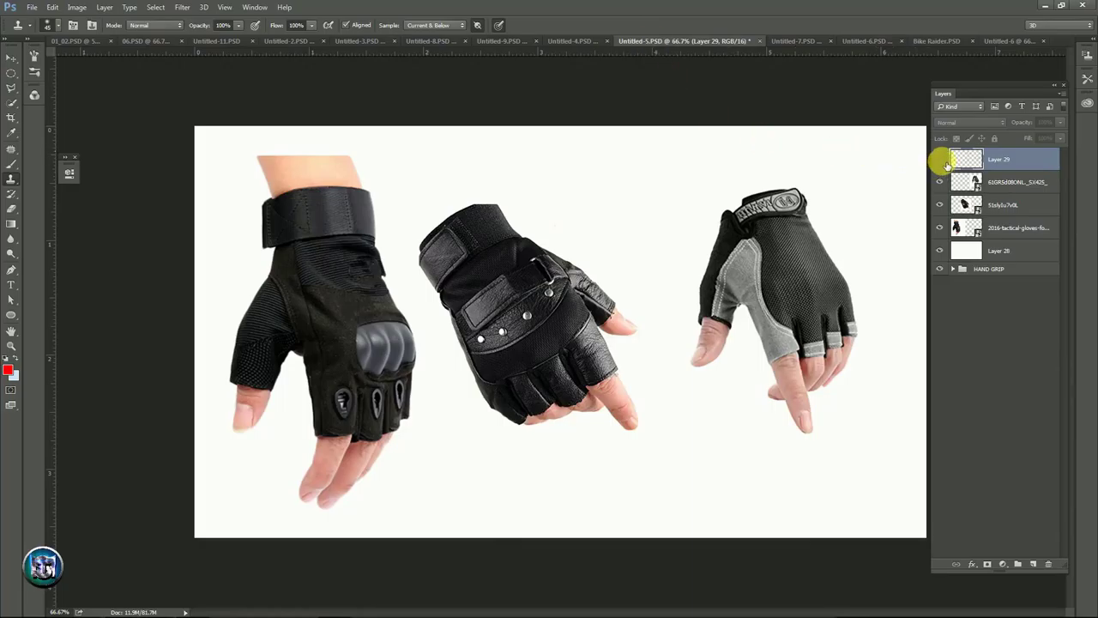
{"action": "left_click", "coordinate": [940, 159]}
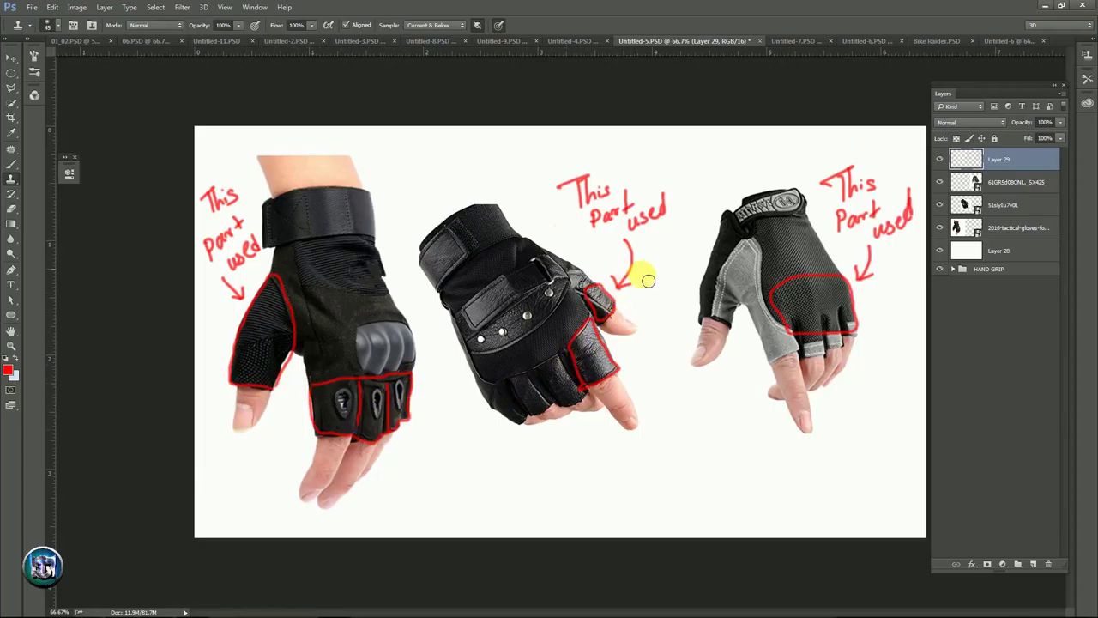
{"action": "left_click", "coordinate": [940, 161]}
{"action": "left_click", "coordinate": [941, 160]}
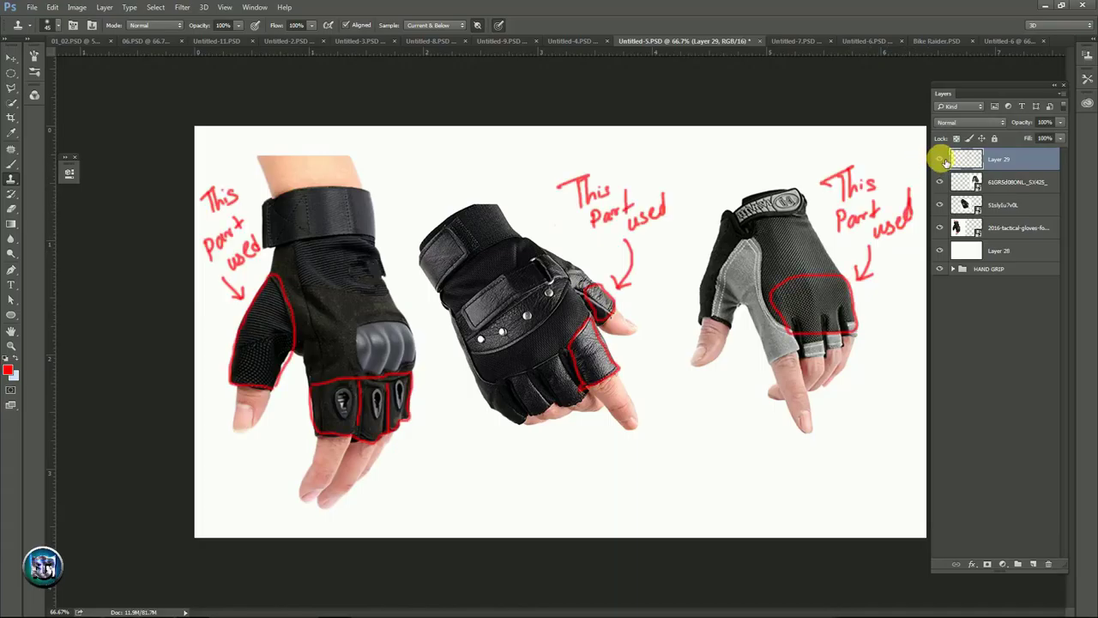
{"action": "left_click", "coordinate": [941, 161]}
{"action": "left_click", "coordinate": [941, 160]}
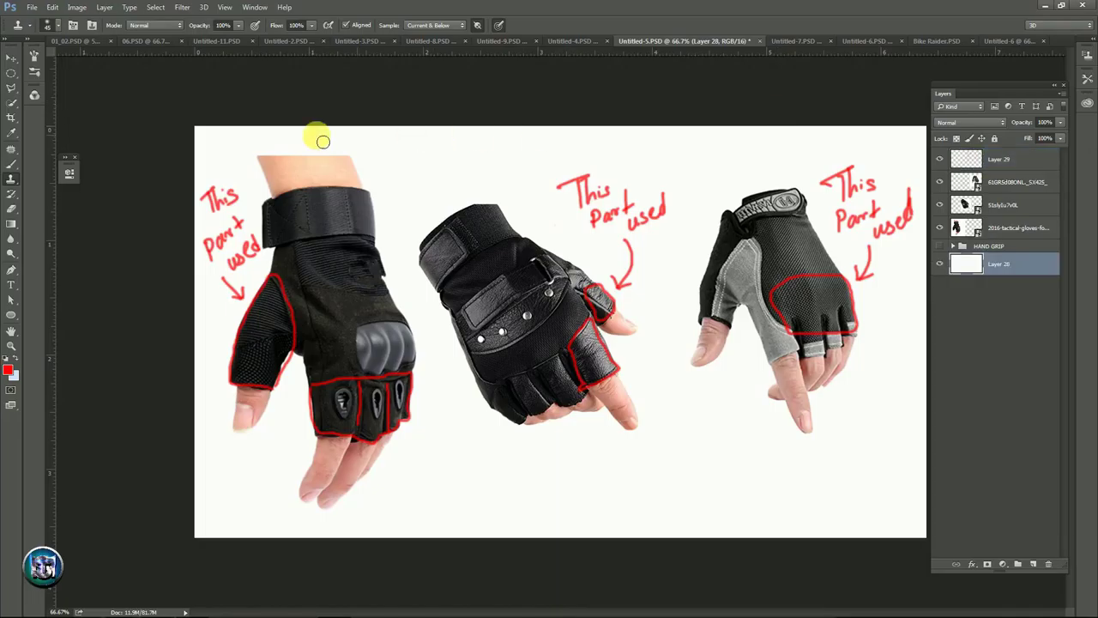
- Mark the left glove's knuckle guard in red at 100% brush opacity, then hide the reference layers
{"action": "left_click", "coordinate": [10, 161]}
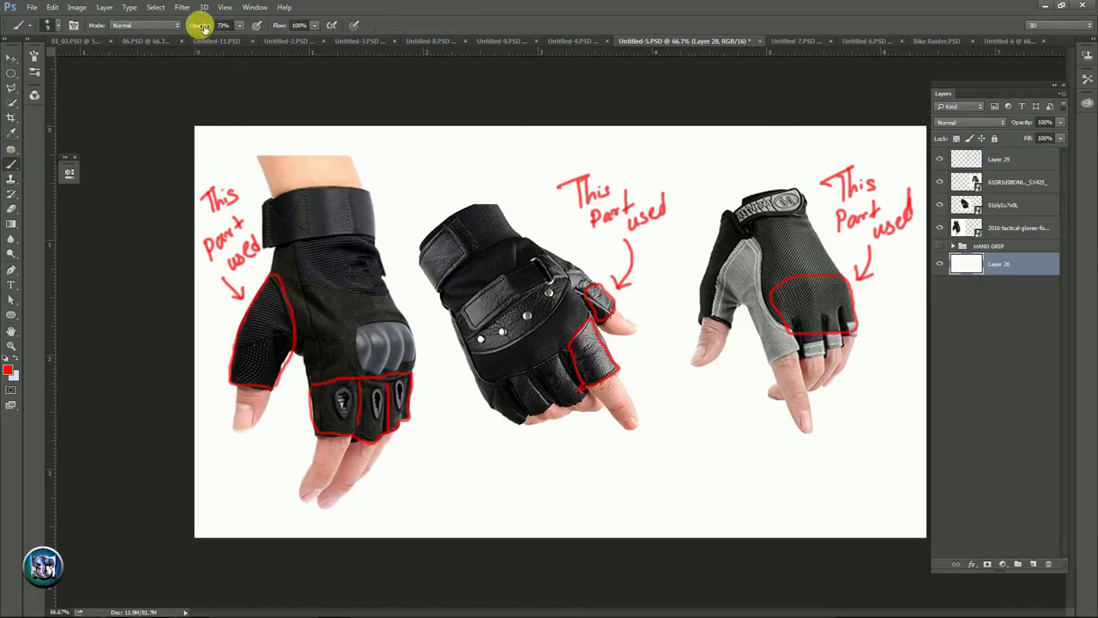
{"action": "left_click_drag", "start_coordinate": [202, 25], "coordinate": [239, 25]}
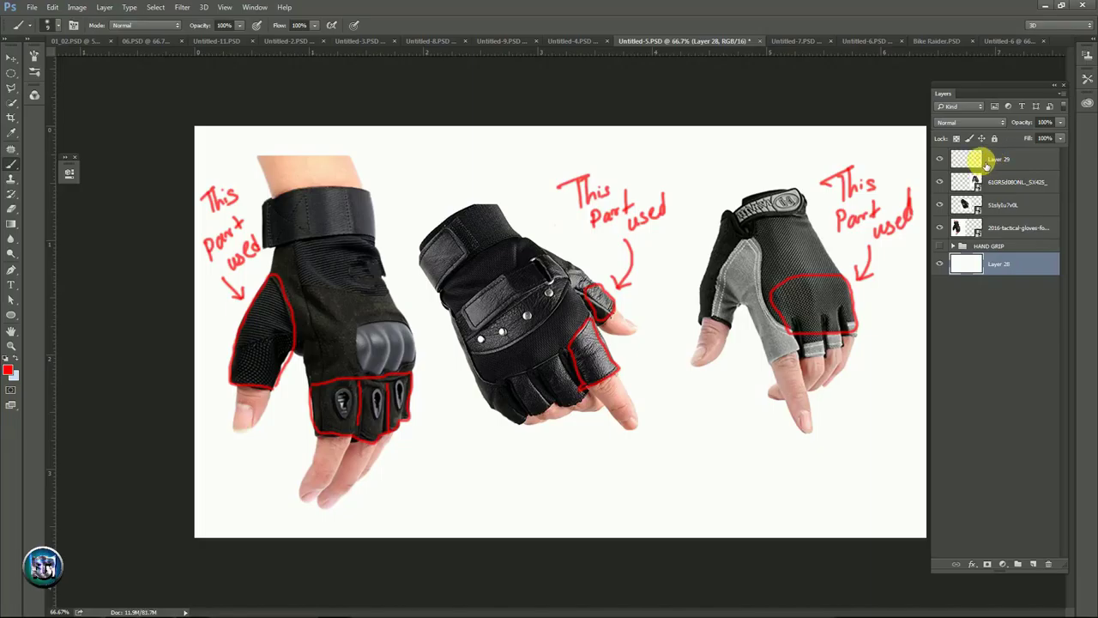
{"action": "left_click", "coordinate": [979, 160]}
{"action": "mouse_move", "coordinate": [335, 377]}
{"action": "left_mouse_down"}
{"action": "mouse_move", "coordinate": [335, 346]}
{"action": "mouse_move", "coordinate": [372, 311]}
{"action": "mouse_move", "coordinate": [404, 309]}
{"action": "mouse_move", "coordinate": [415, 376]}
{"action": "left_mouse_up"}
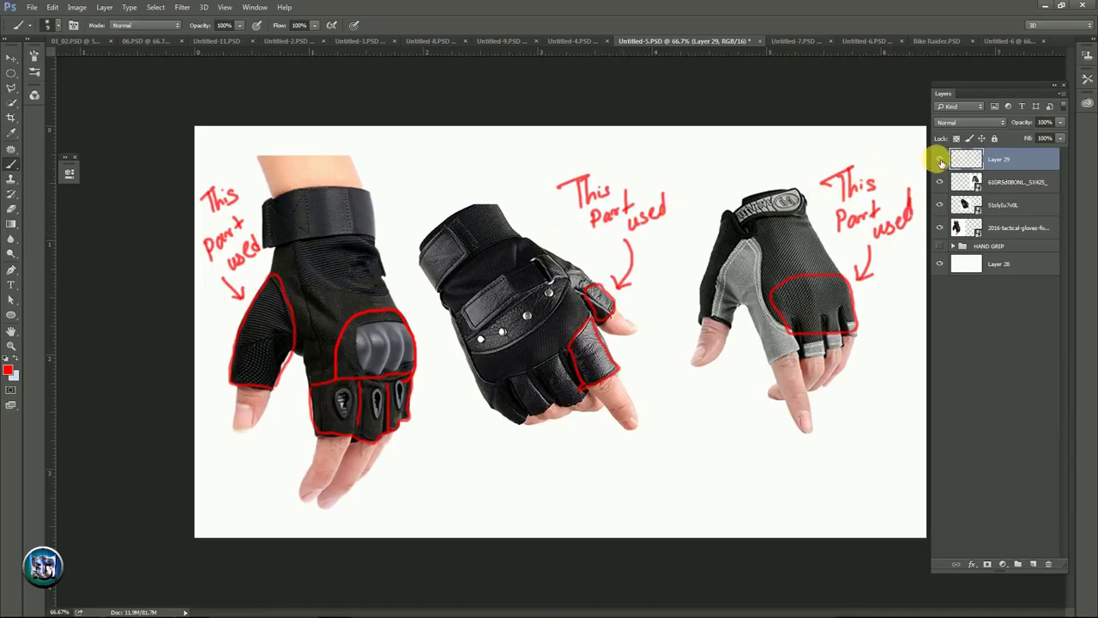
{"action": "left_click", "coordinate": [940, 160]}
{"action": "left_click", "coordinate": [939, 160]}
{"action": "left_click_drag", "start_coordinate": [940, 160], "coordinate": [944, 263]}
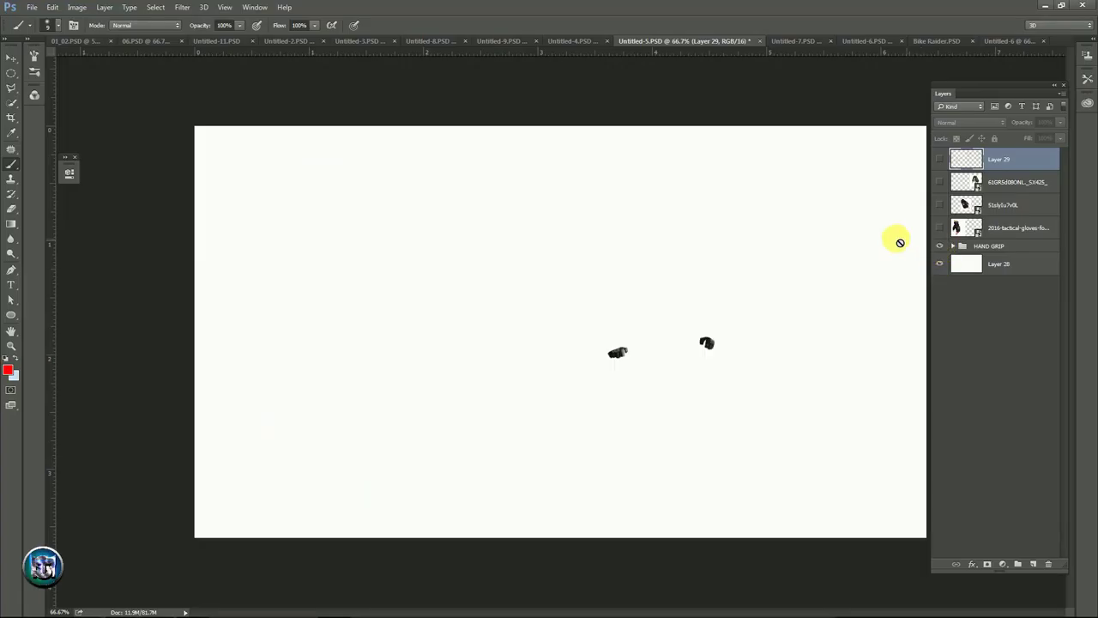
- Zoom in on the cut-out glove pieces and check each HAND GRIP layer's visibility
{"action": "key", "text": "ctrl+plus"}
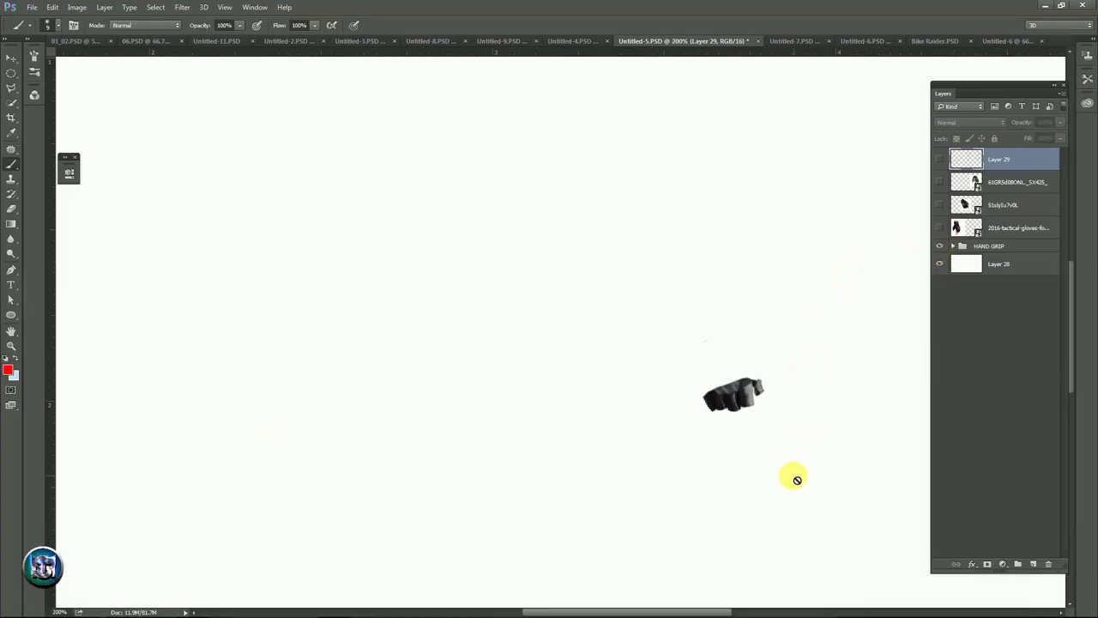
{"action": "left_click_drag", "start_coordinate": [795, 478], "coordinate": [504, 431]}
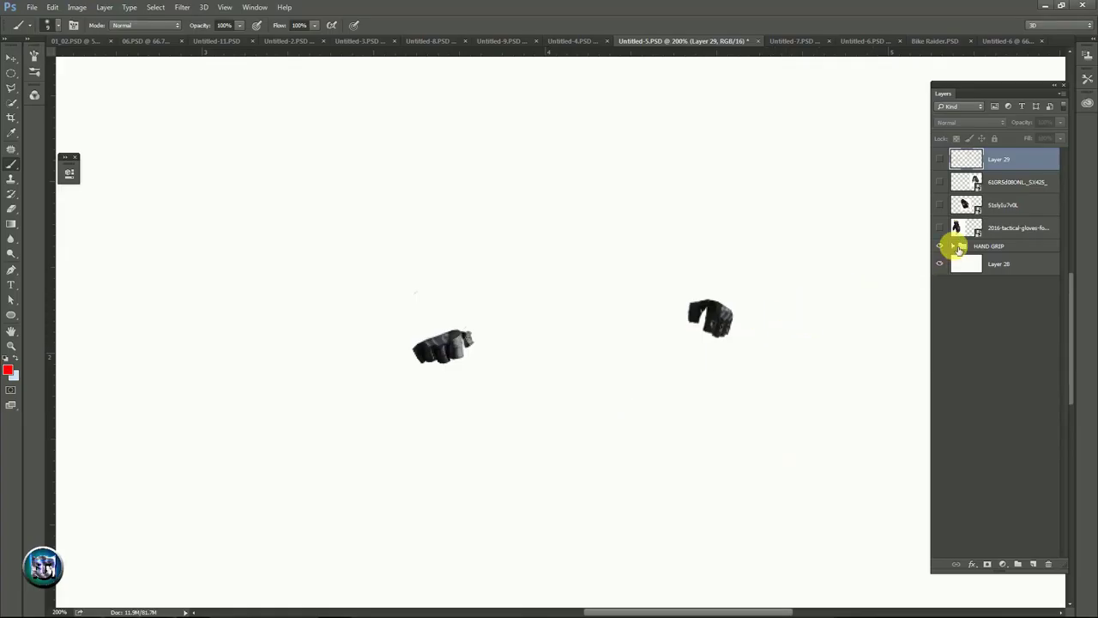
{"action": "left_click", "coordinate": [952, 246]}
{"action": "left_click", "coordinate": [941, 367]}
{"action": "left_click", "coordinate": [940, 367]}
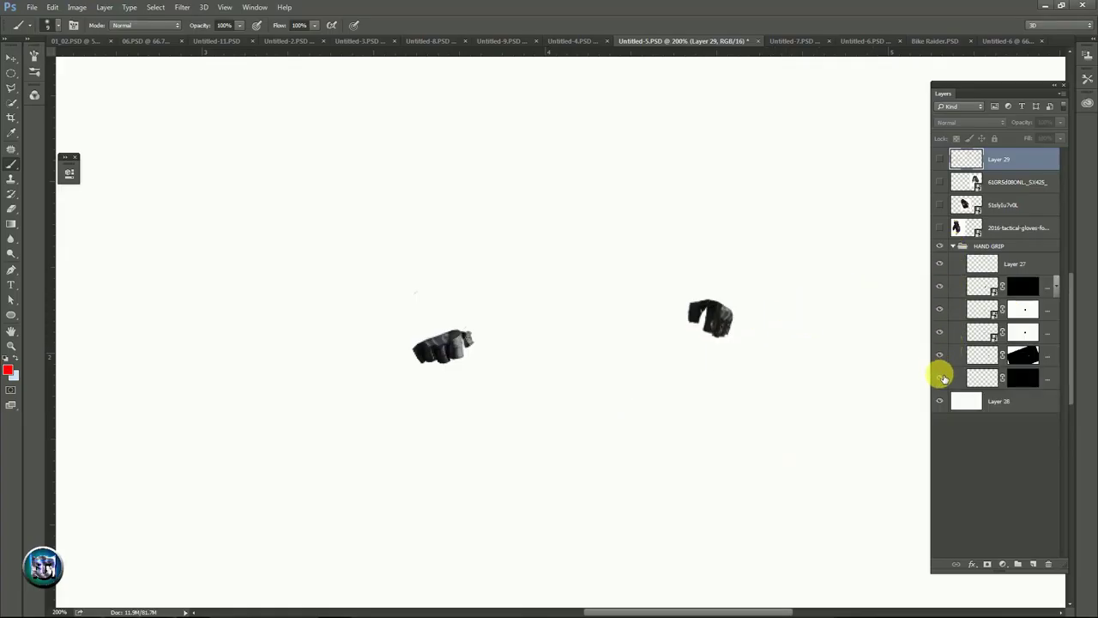
{"action": "left_click", "coordinate": [943, 355]}
{"action": "left_click", "coordinate": [940, 319]}
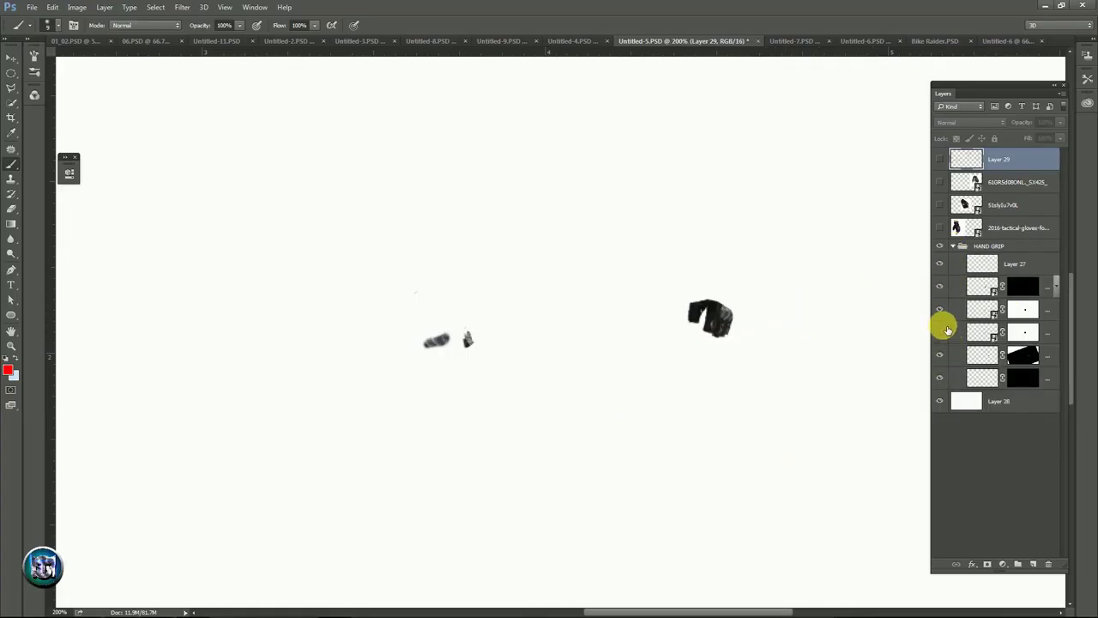
{"action": "left_click", "coordinate": [939, 315]}
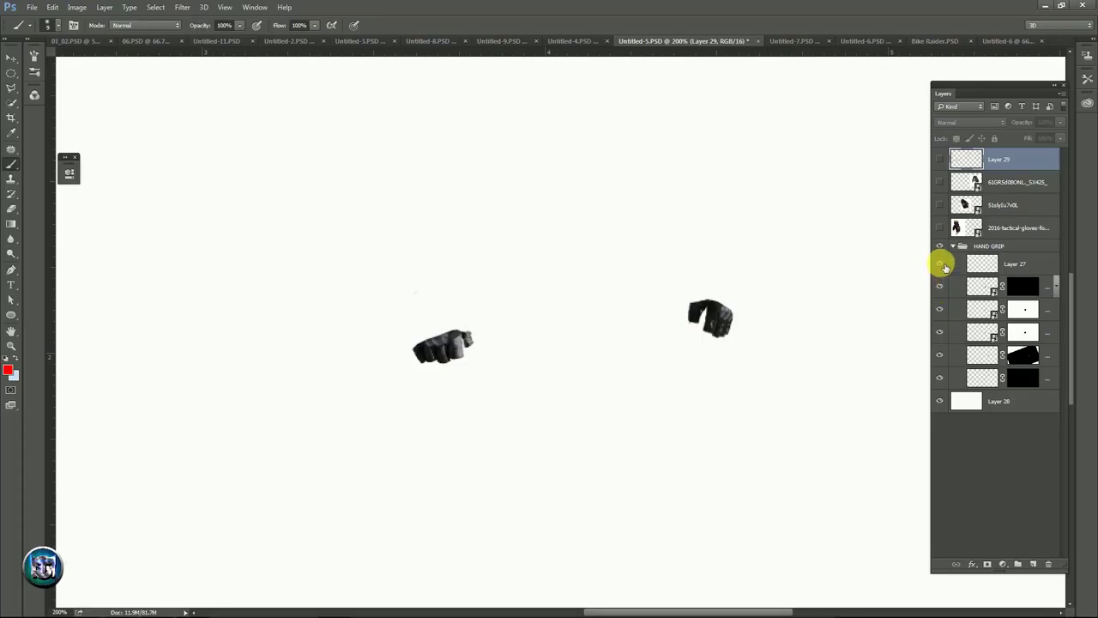
{"action": "left_click", "coordinate": [951, 247]}
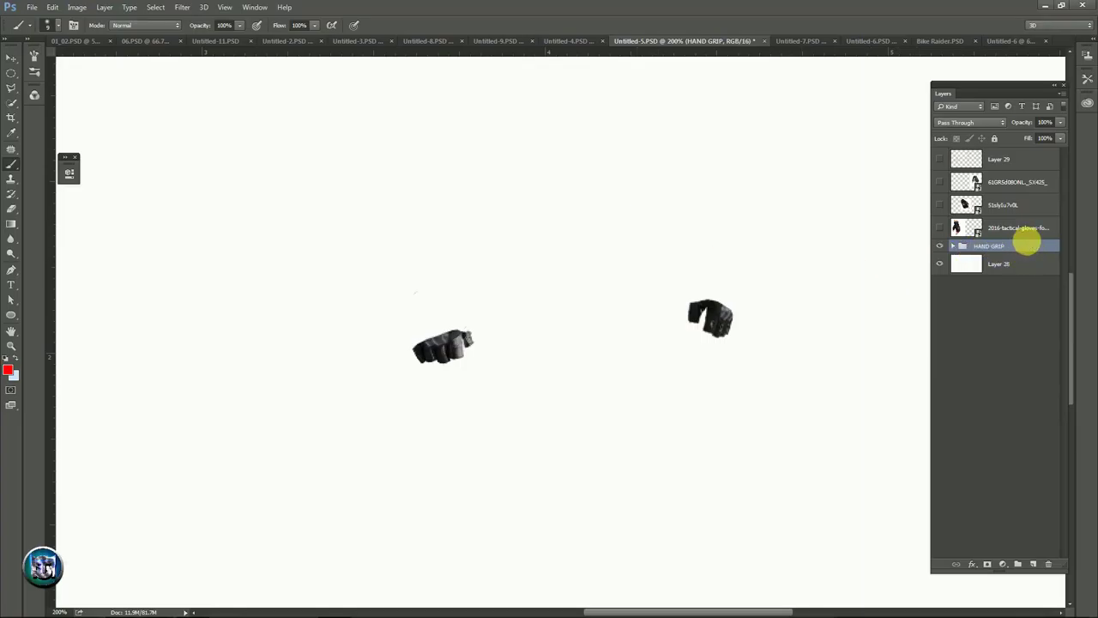
- Duplicate the HAND GRIP group into Bike Raider.PSD and bring that document forward
{"action": "right_click", "coordinate": [1032, 247]}
{"action": "left_click", "coordinate": [983, 280]}
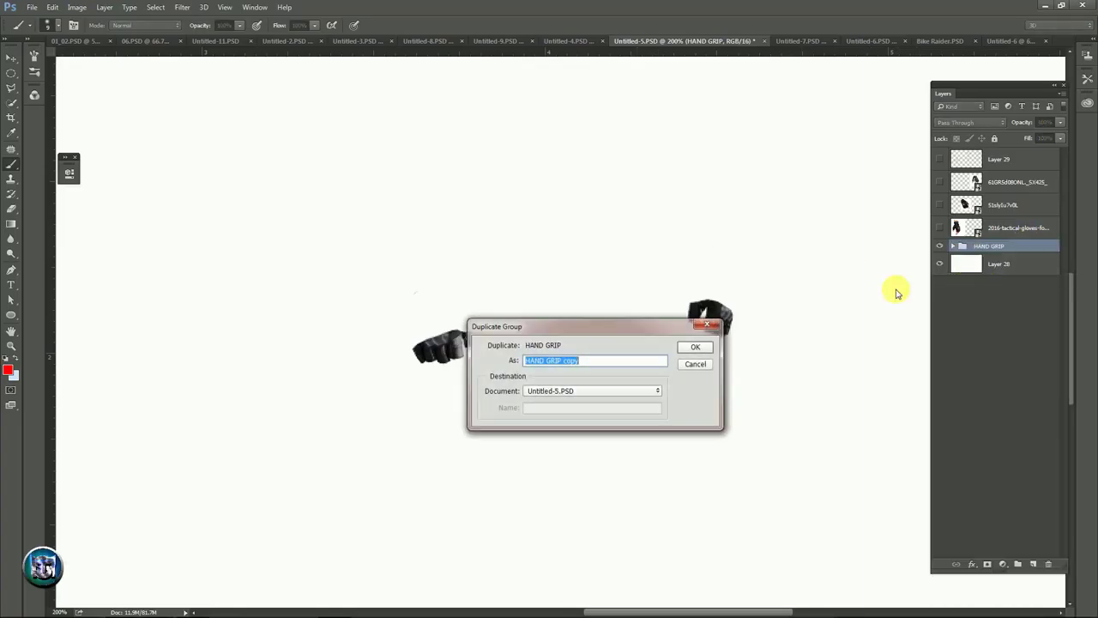
{"action": "left_click", "coordinate": [624, 392]}
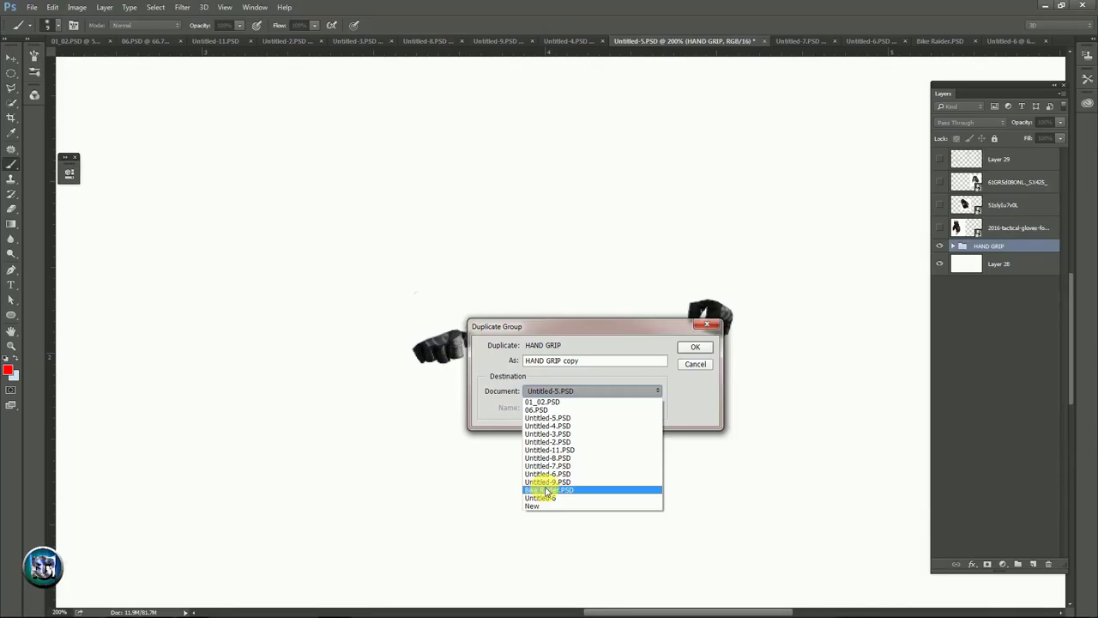
{"action": "left_click", "coordinate": [545, 491]}
{"action": "left_click", "coordinate": [694, 347]}
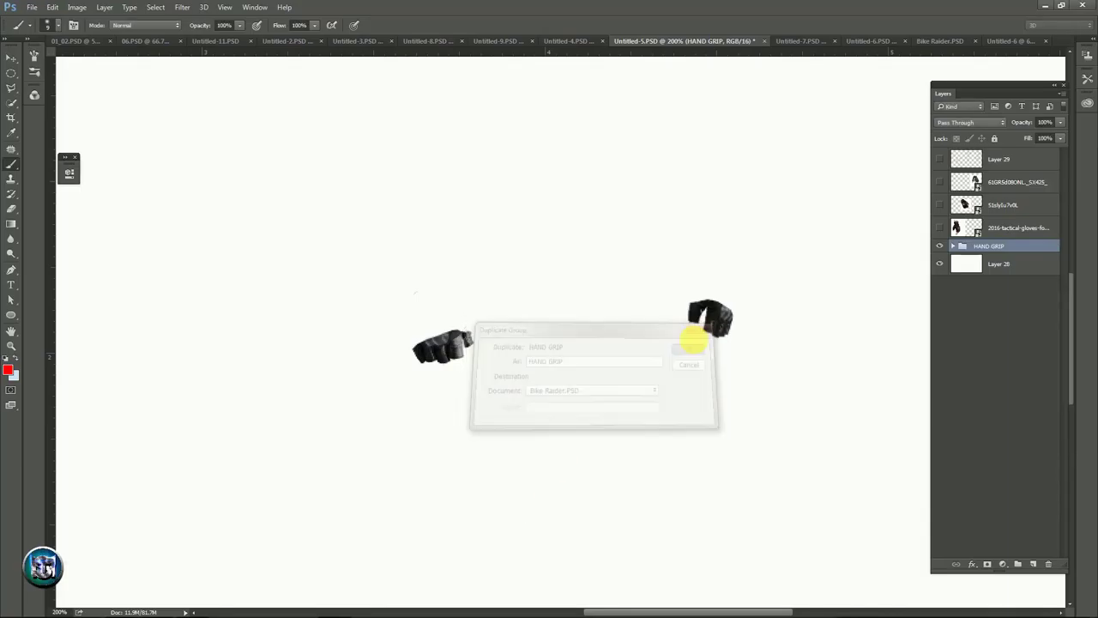
{"action": "left_click", "coordinate": [926, 43]}
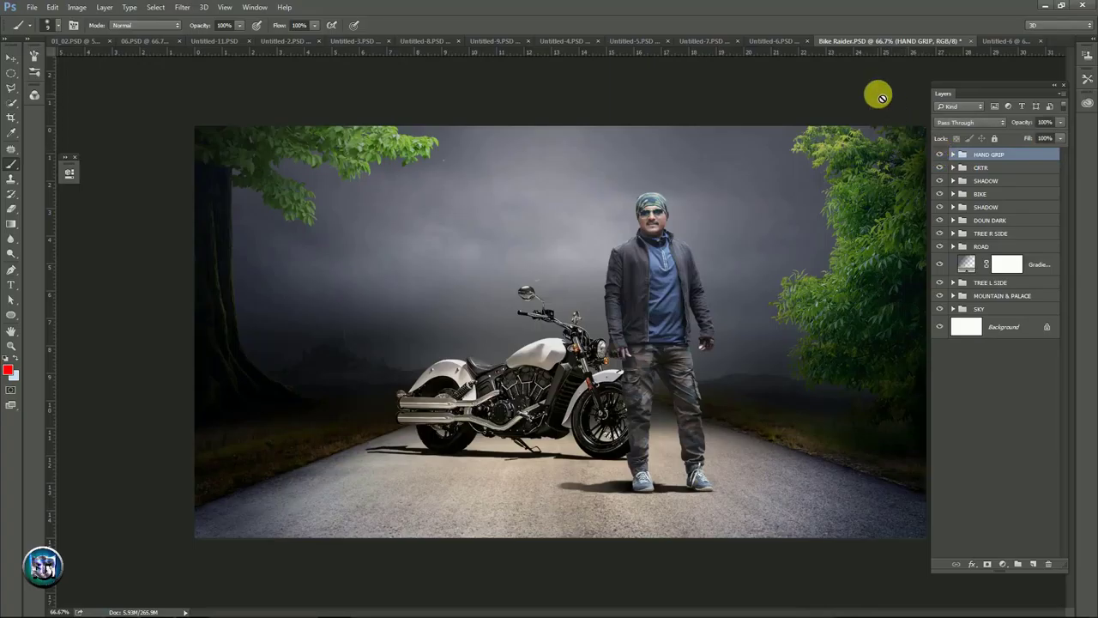
- Add a layer above BIKE and fade #d9dad6 grey from the sky top to the man's chest
{"action": "key", "text": "g"}
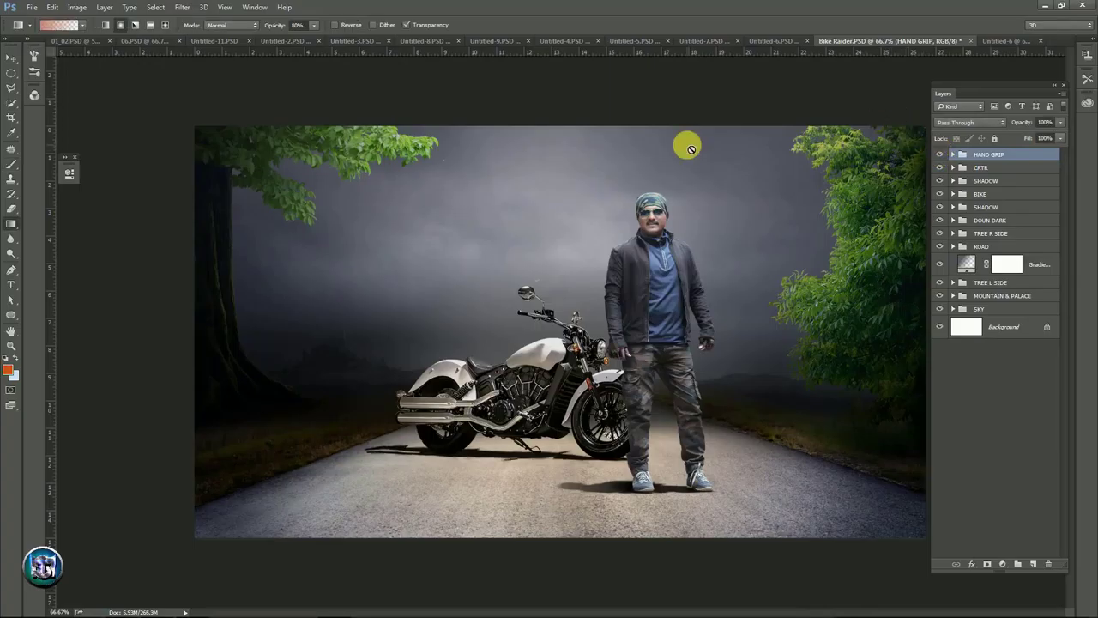
{"action": "left_click", "coordinate": [993, 193]}
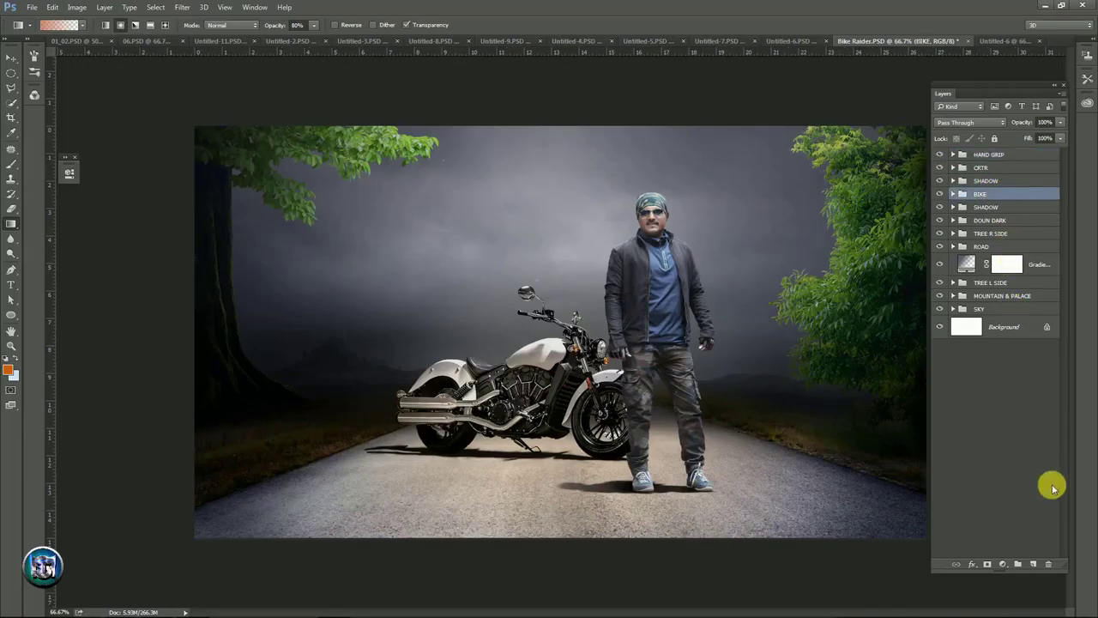
{"action": "left_click", "coordinate": [1033, 564]}
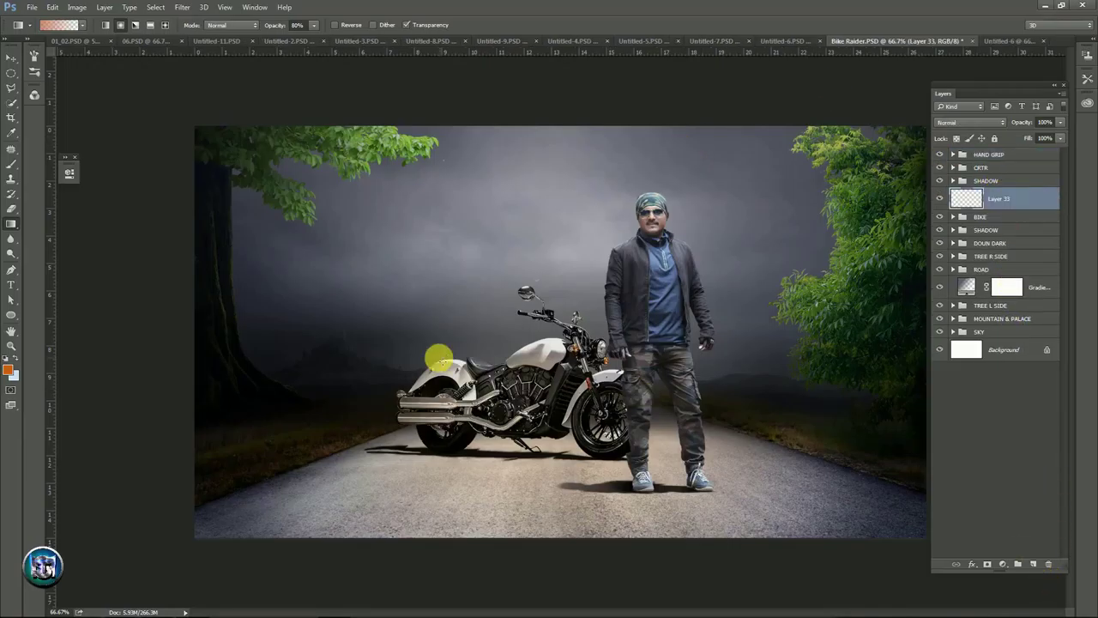
{"action": "left_click", "coordinate": [10, 372]}
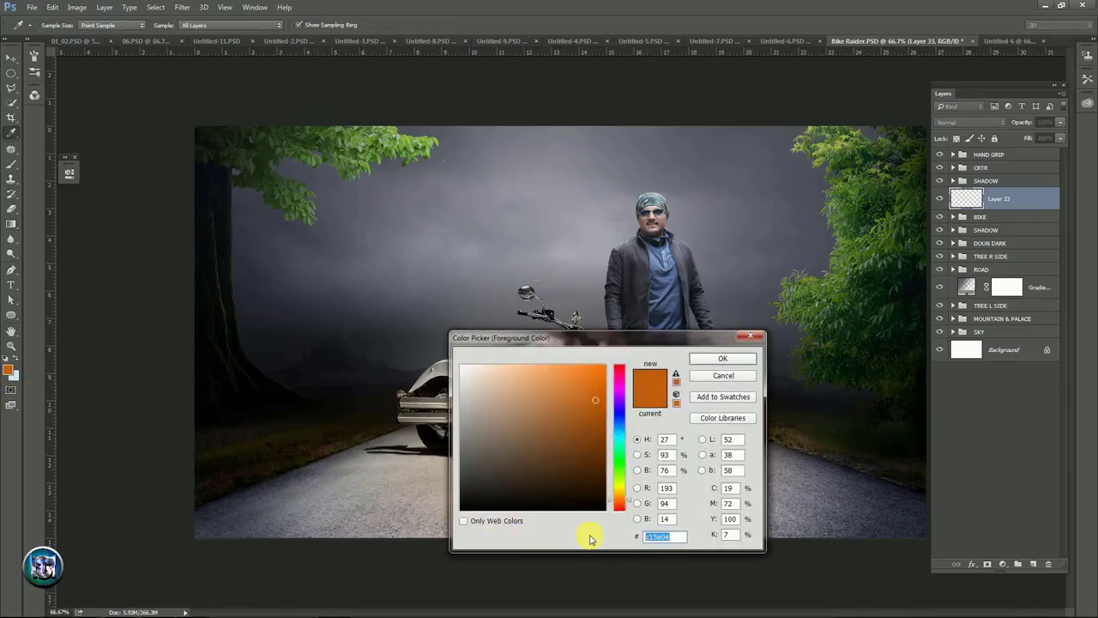
{"action": "type", "text": "d9dad6"}
{"action": "left_click", "coordinate": [720, 361]}
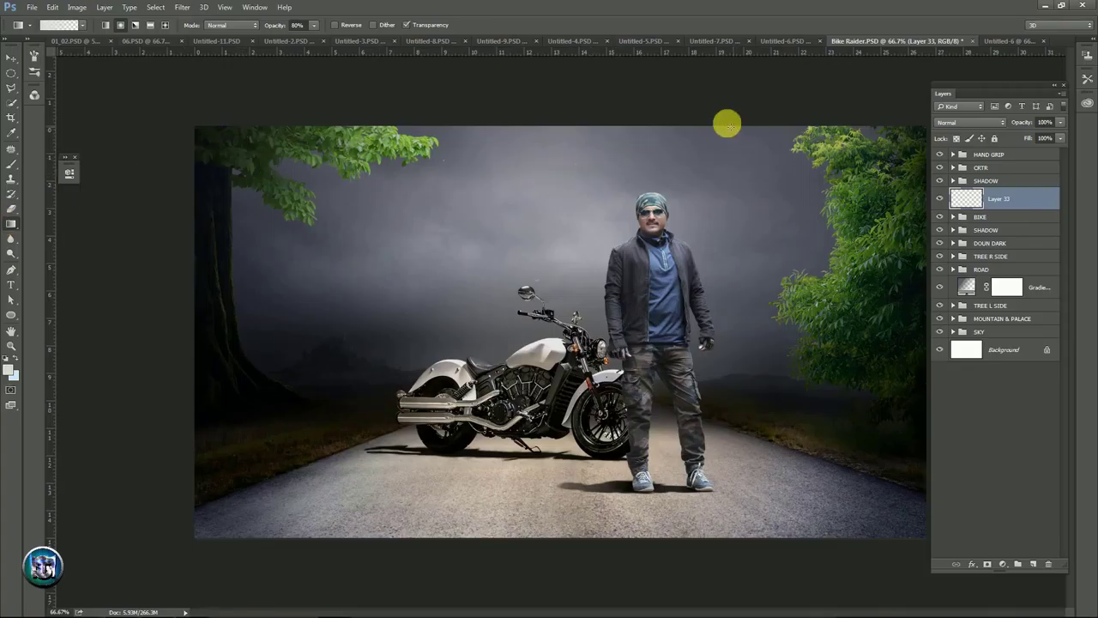
{"action": "left_click_drag", "start_coordinate": [695, 113], "coordinate": [643, 299]}
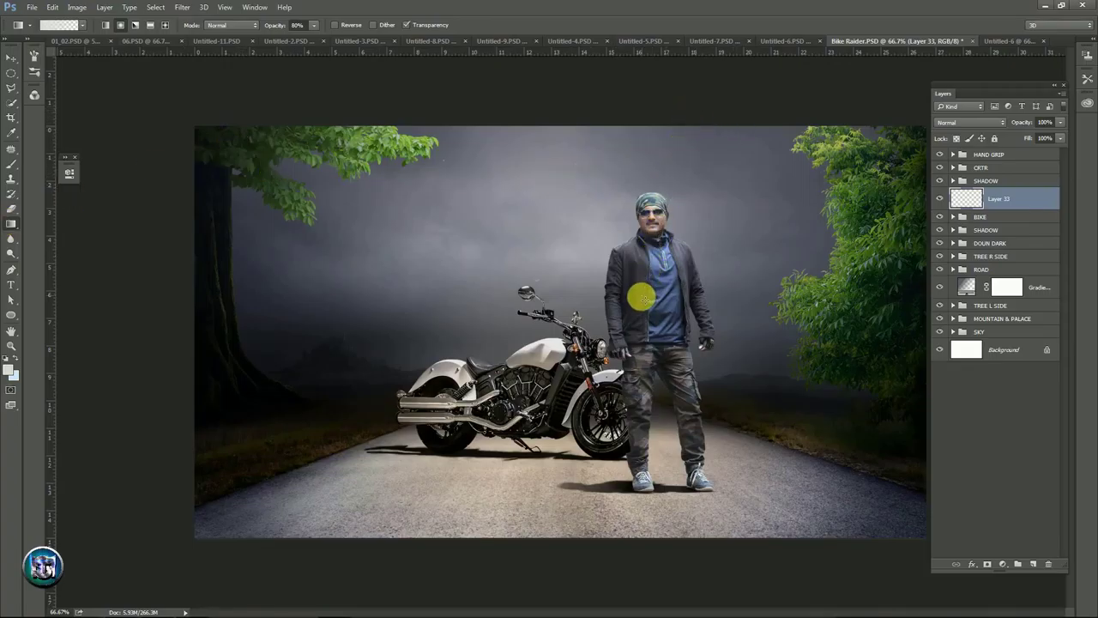
{"action": "left_click_drag", "start_coordinate": [681, 109], "coordinate": [641, 281]}
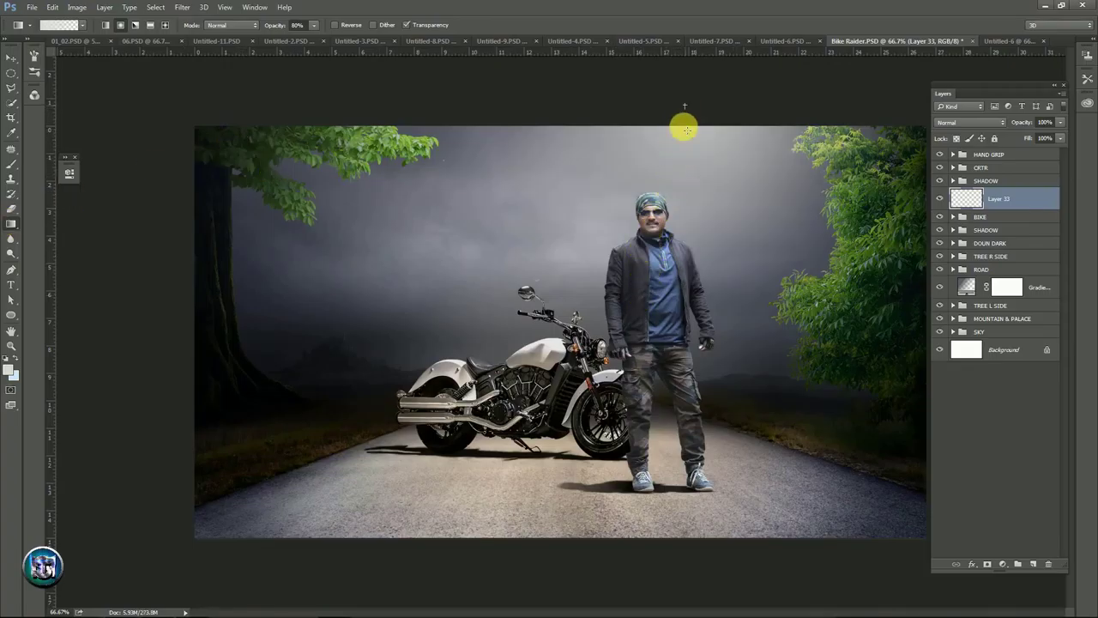
- Set the light layer to Linear Light blend mode and compare it on and off
{"action": "key", "text": "e"}
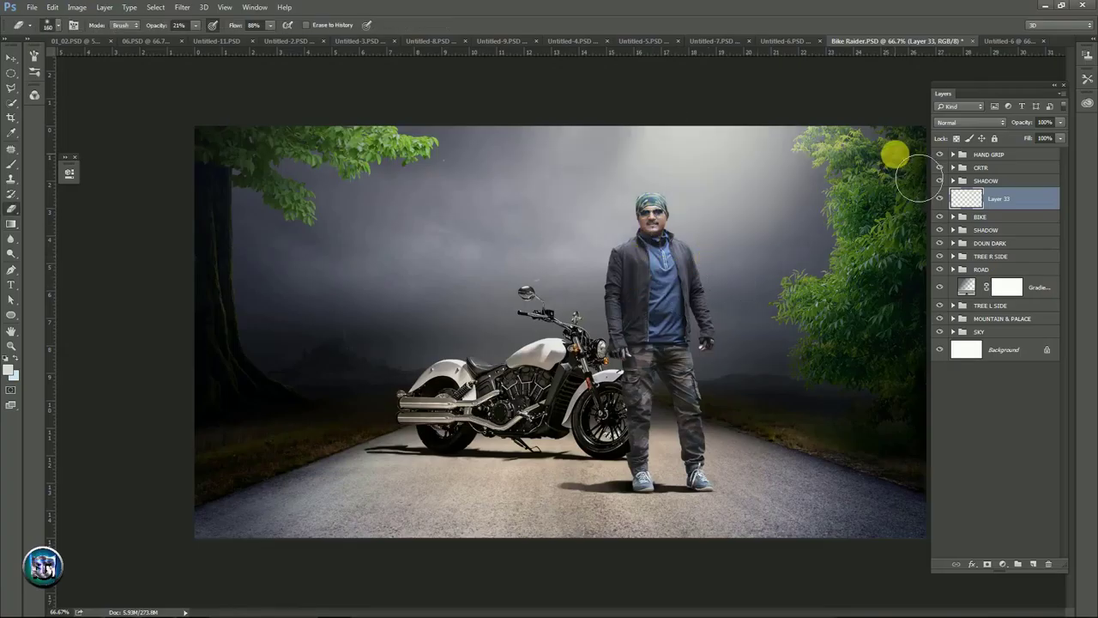
{"action": "left_click", "coordinate": [960, 123]}
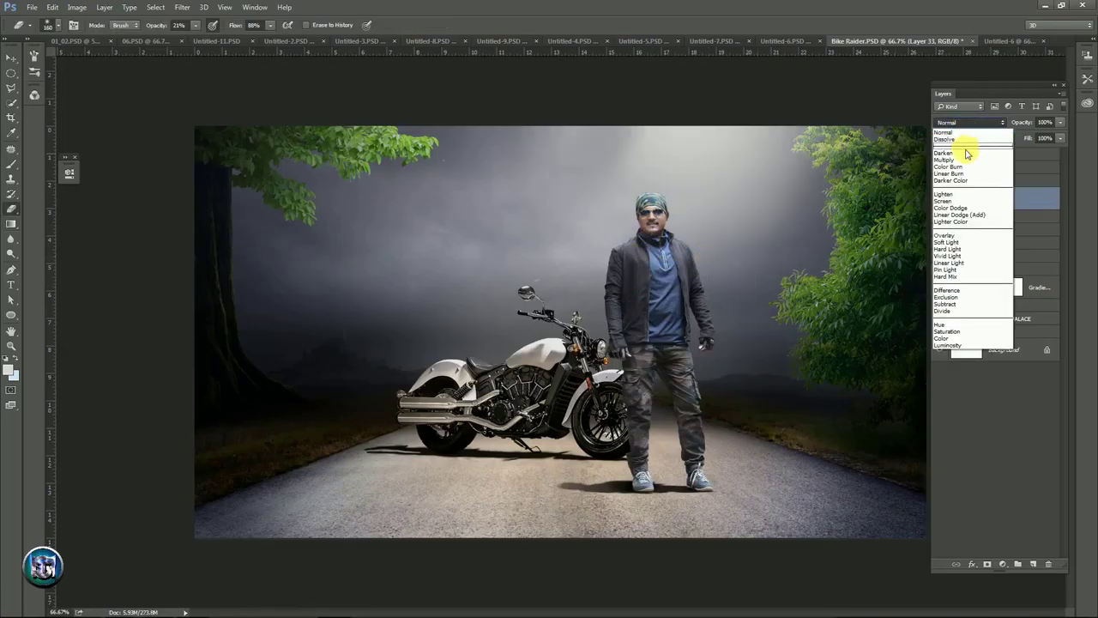
{"action": "left_click", "coordinate": [962, 262]}
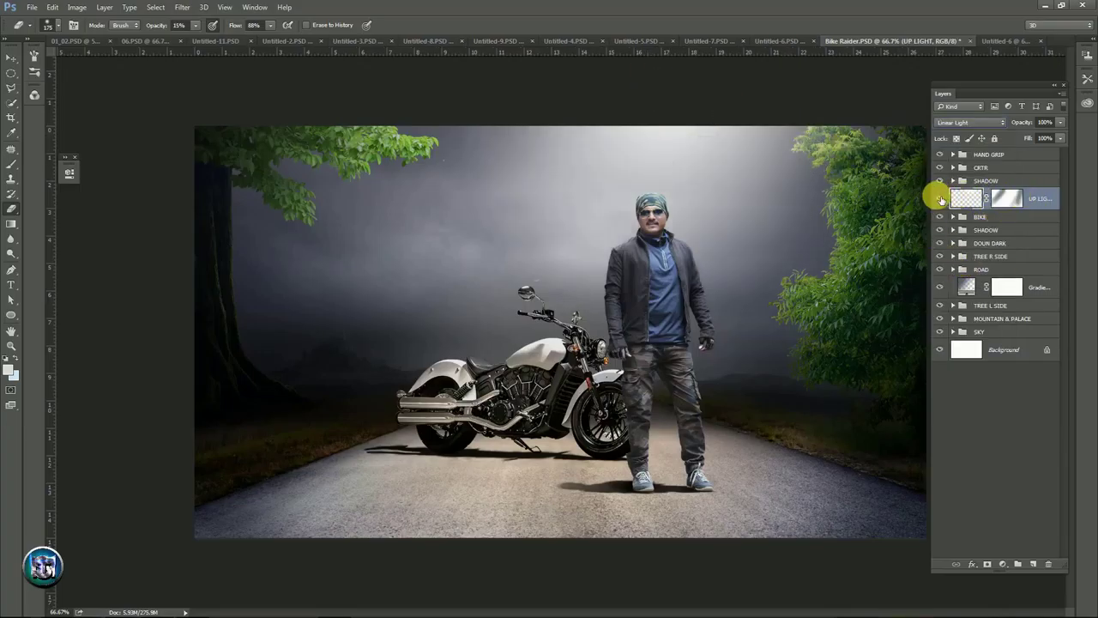
{"action": "left_click", "coordinate": [940, 198]}
{"action": "left_click", "coordinate": [939, 198]}
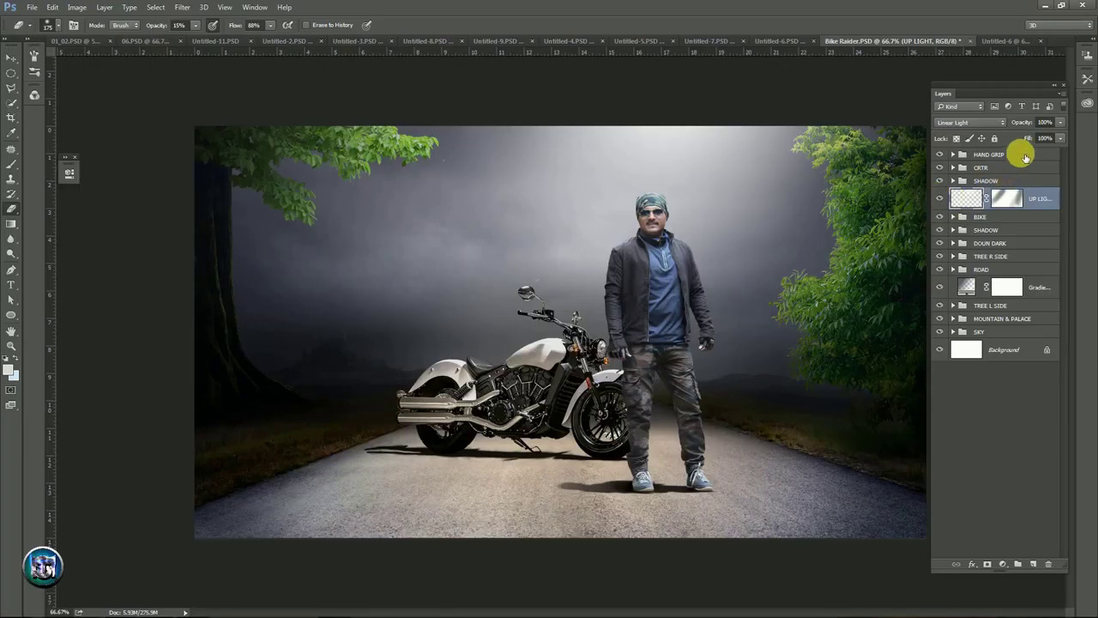
{"action": "left_click", "coordinate": [1025, 155]}
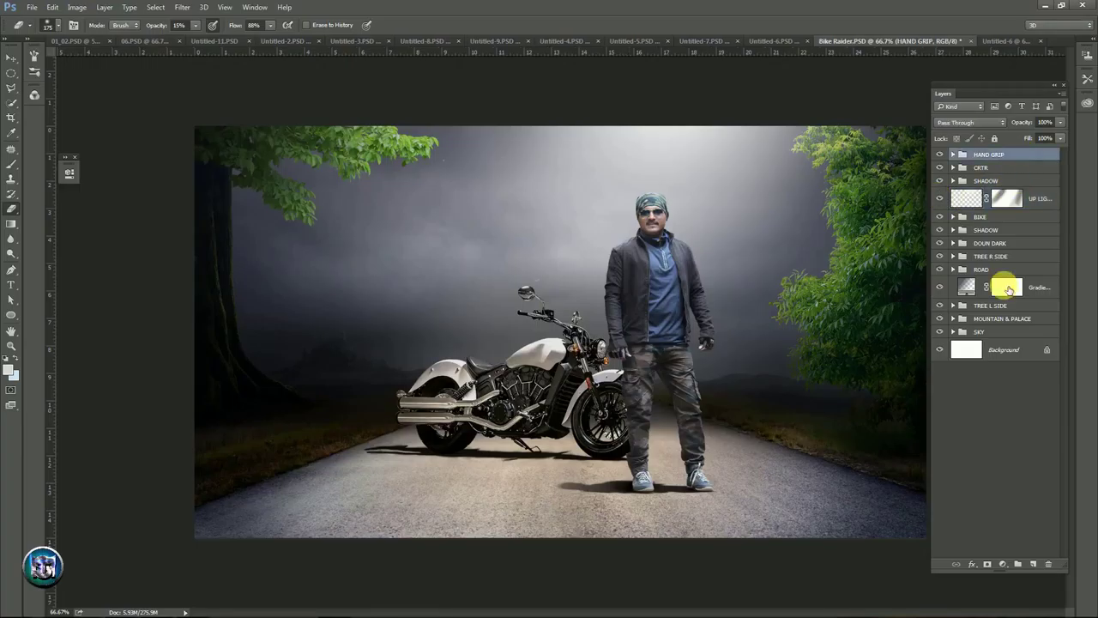
- Add a Color Lookup layer using FoggyNight.3DL and set its opacity to 50%
{"action": "left_click", "coordinate": [1002, 563]}
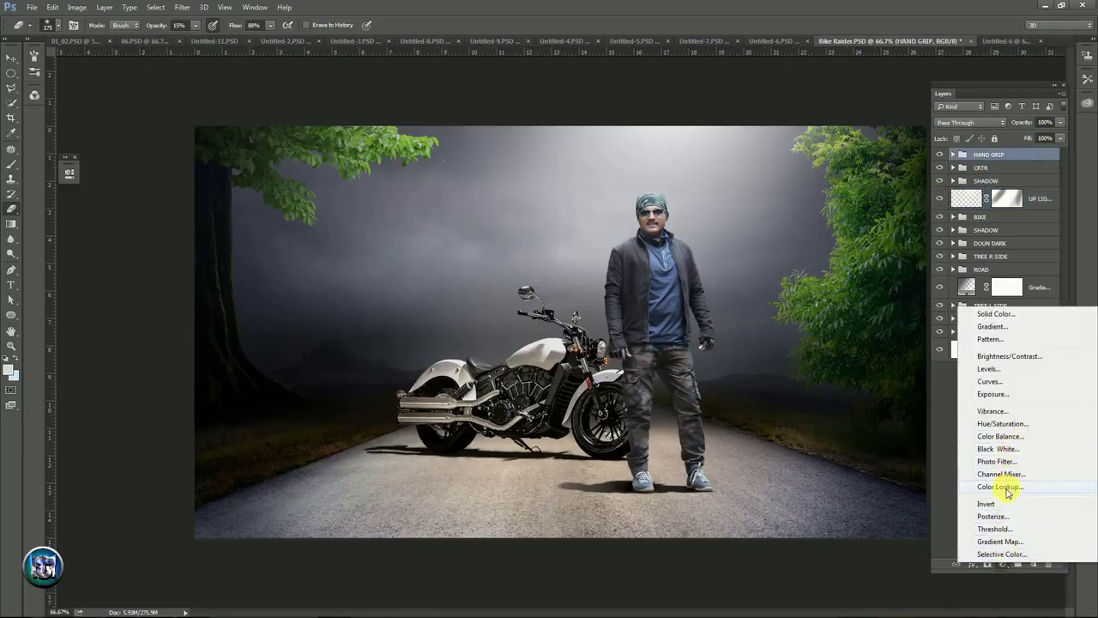
{"action": "left_click", "coordinate": [1003, 487]}
{"action": "left_click", "coordinate": [163, 199]}
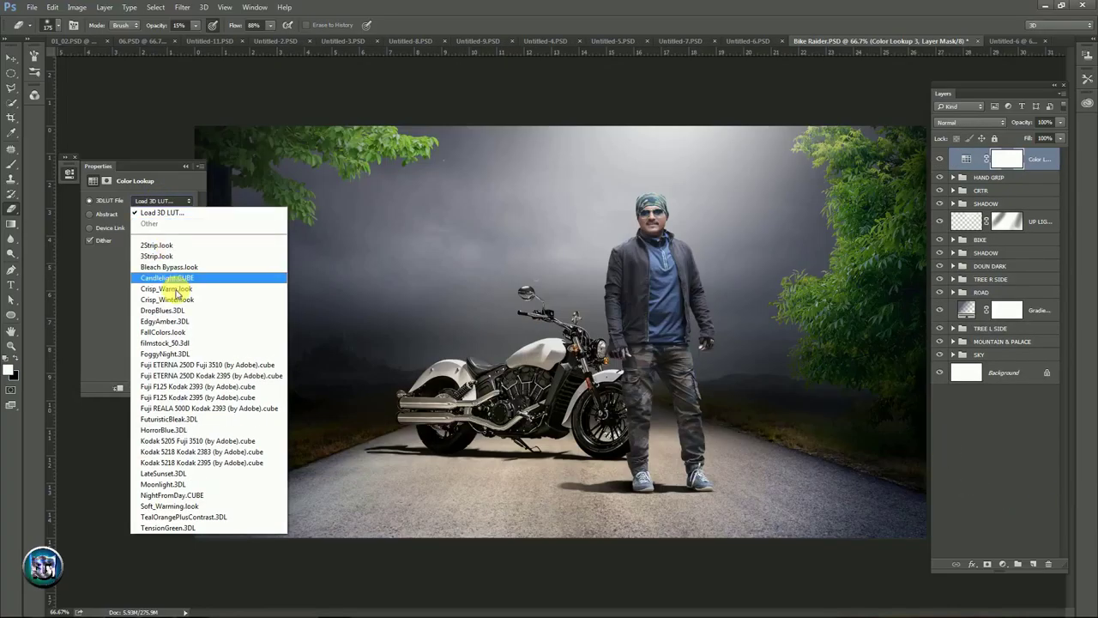
{"action": "left_click", "coordinate": [160, 353]}
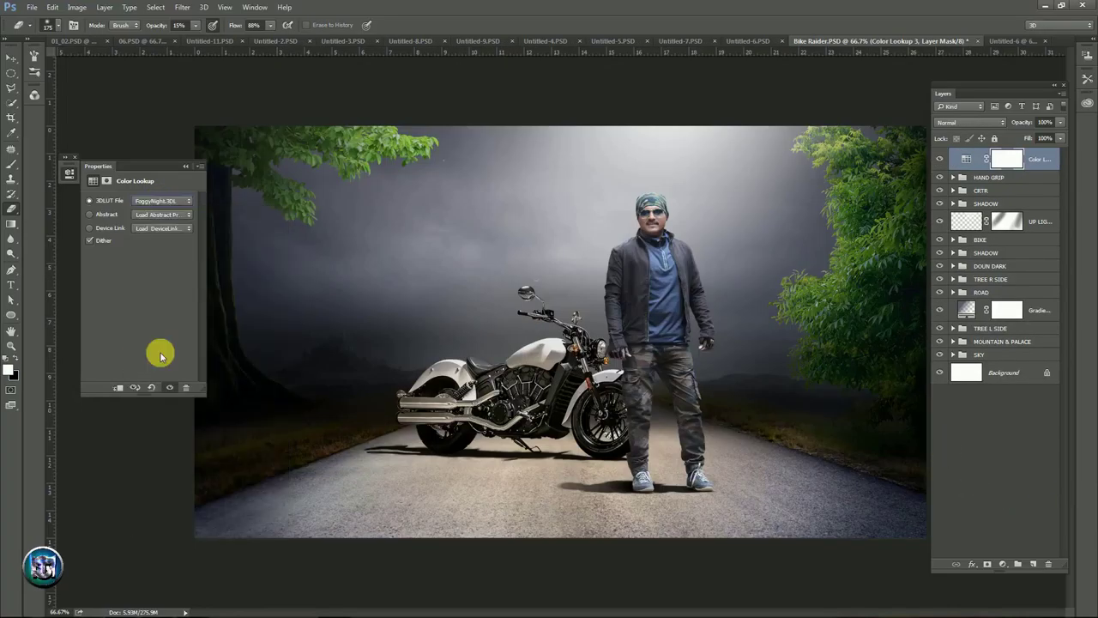
{"action": "left_click", "coordinate": [183, 167]}
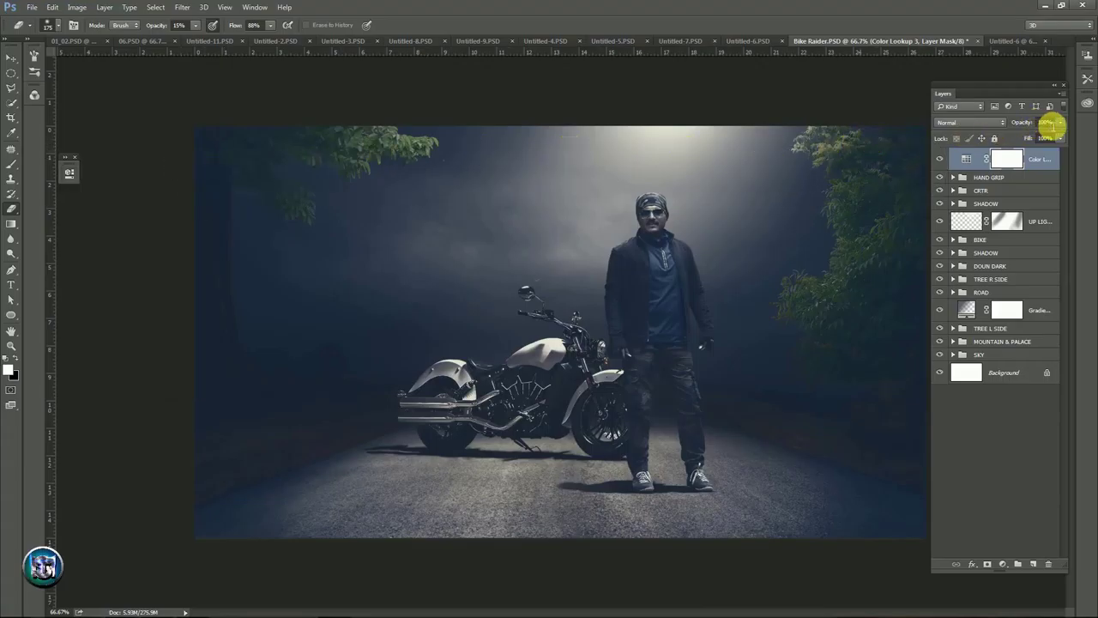
{"action": "left_click", "coordinate": [1049, 122]}
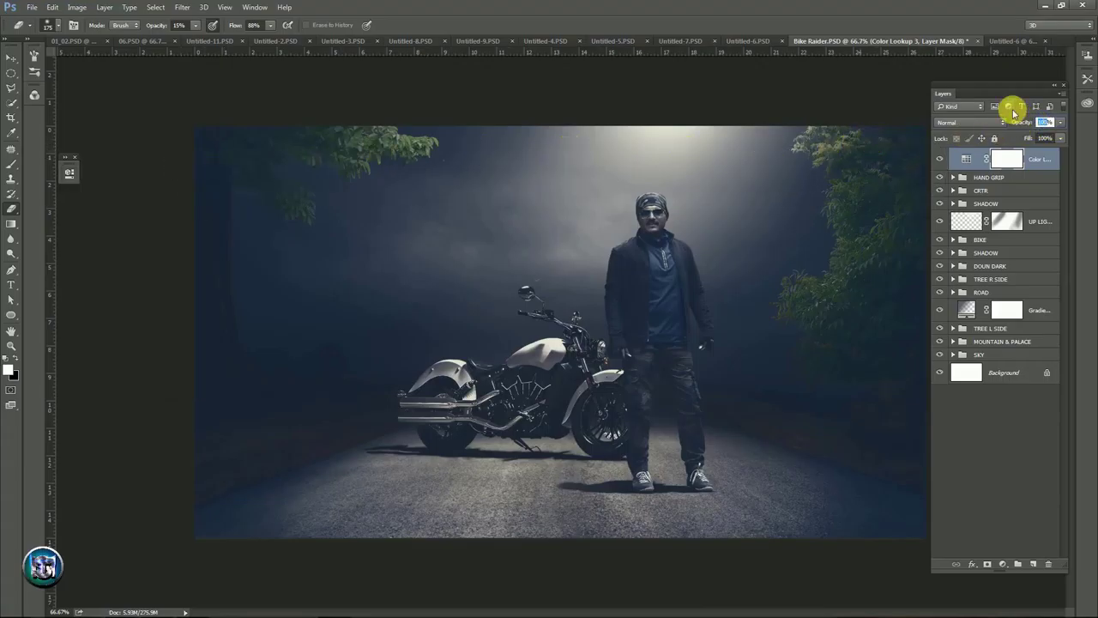
{"action": "type", "text": "50"}
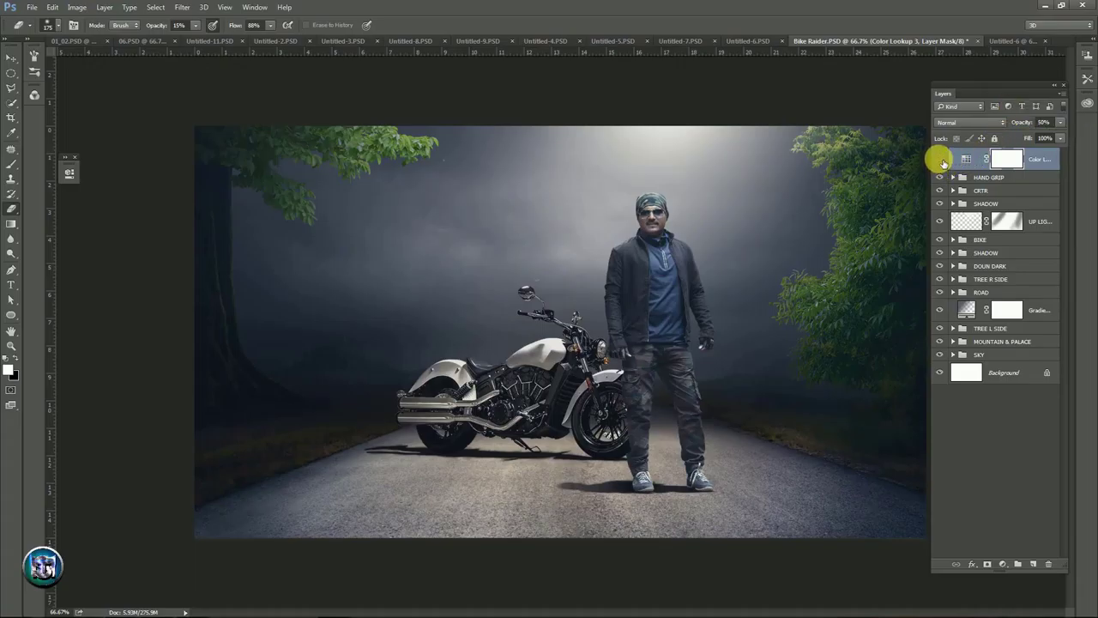
{"action": "left_click", "coordinate": [940, 160]}
{"action": "left_click", "coordinate": [940, 161]}
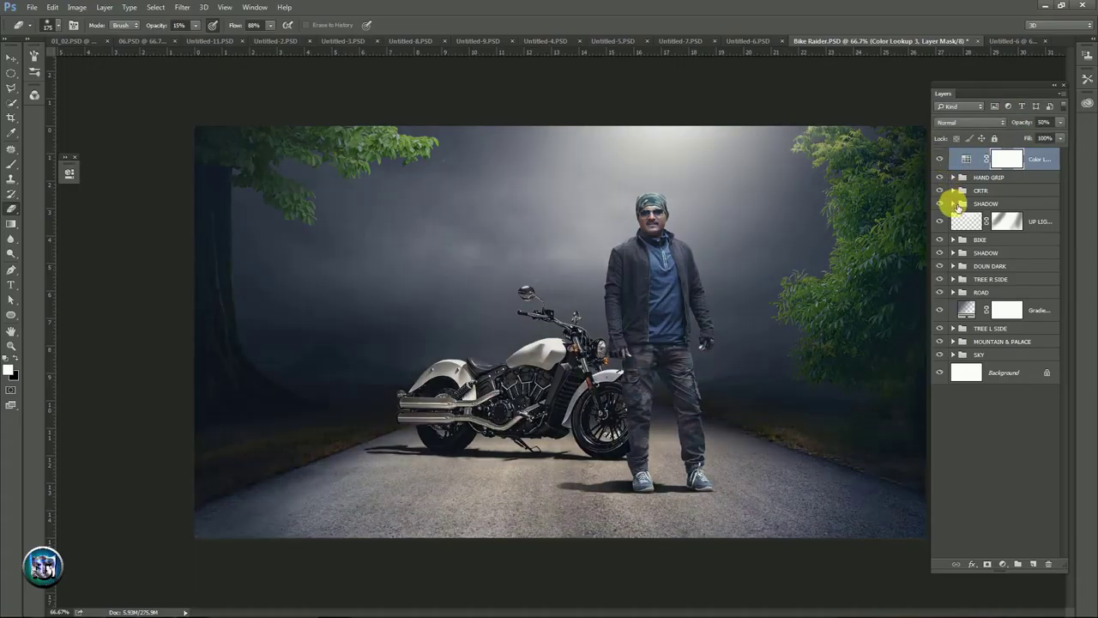
- Expand CRTR, compare a tone layer on and off, and inspect the Selective Color Black value
{"action": "left_click", "coordinate": [953, 191]}
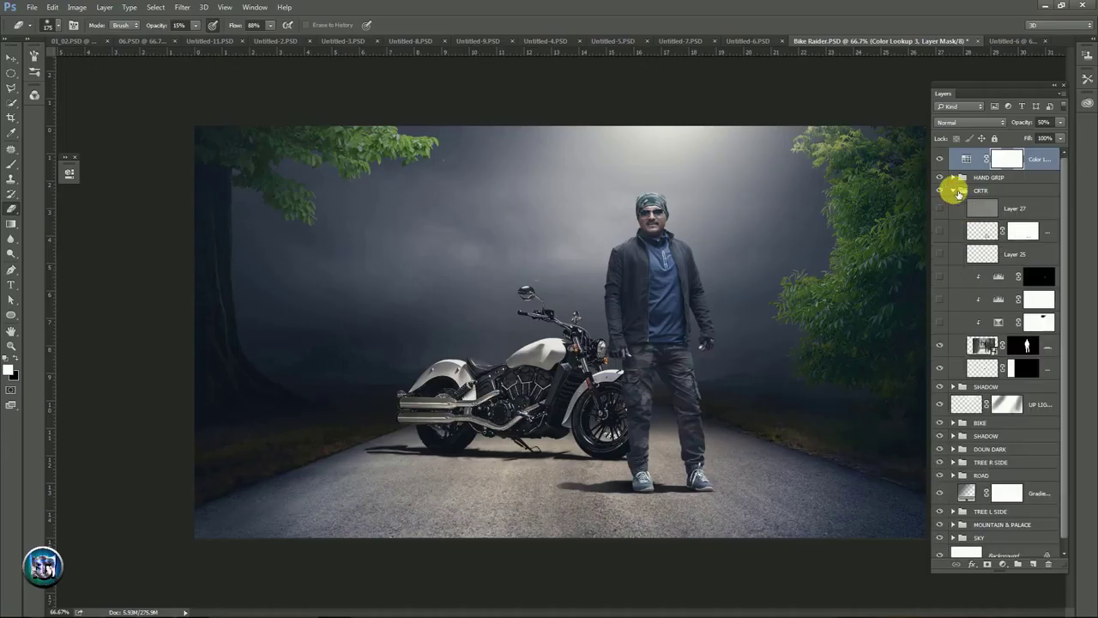
{"action": "left_click", "coordinate": [939, 299]}
{"action": "left_click", "coordinate": [939, 298]}
{"action": "left_click", "coordinate": [939, 298]}
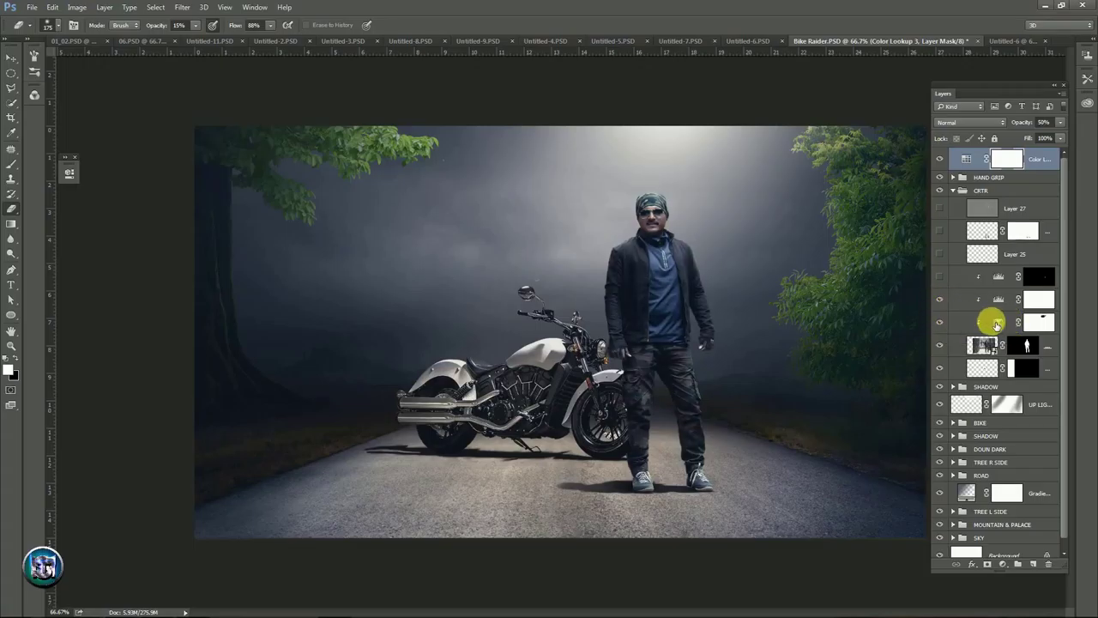
{"action": "double_click", "coordinate": [997, 322]}
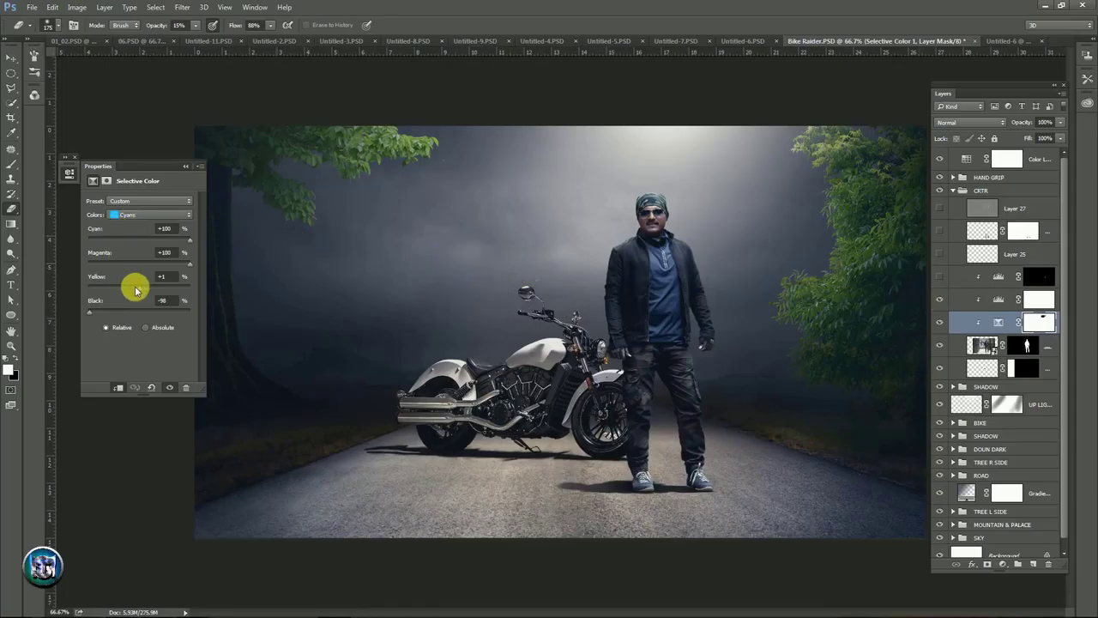
{"action": "left_click", "coordinate": [163, 300]}
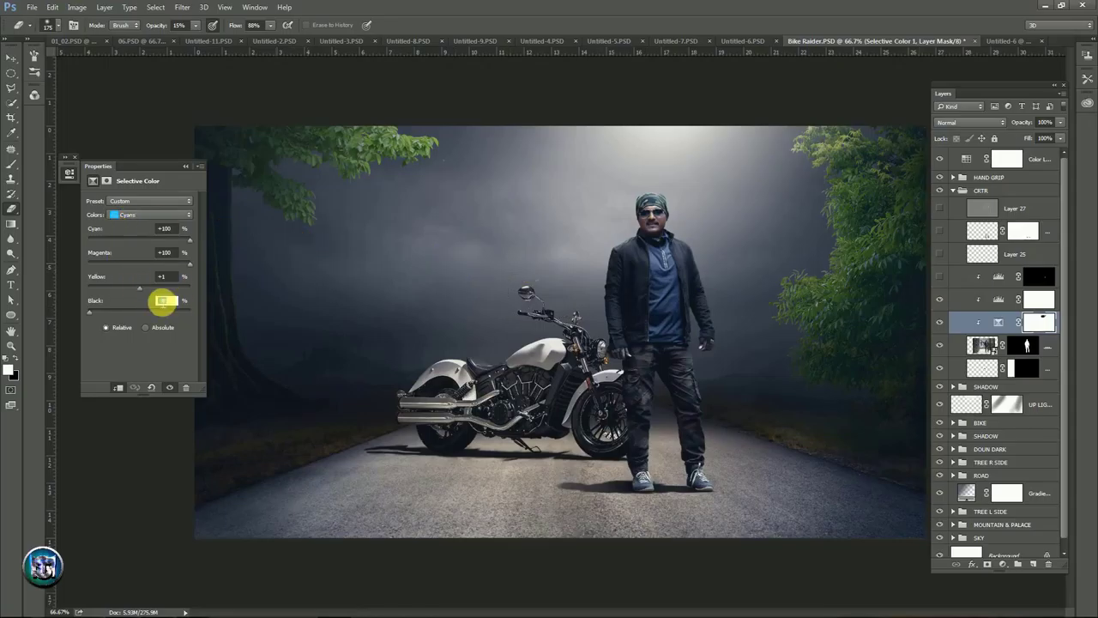
{"action": "left_click", "coordinate": [185, 166]}
- Review the Levels settings, then turn on Layer 25 and its companion layer to darken the shoes
{"action": "double_click", "coordinate": [1005, 300]}
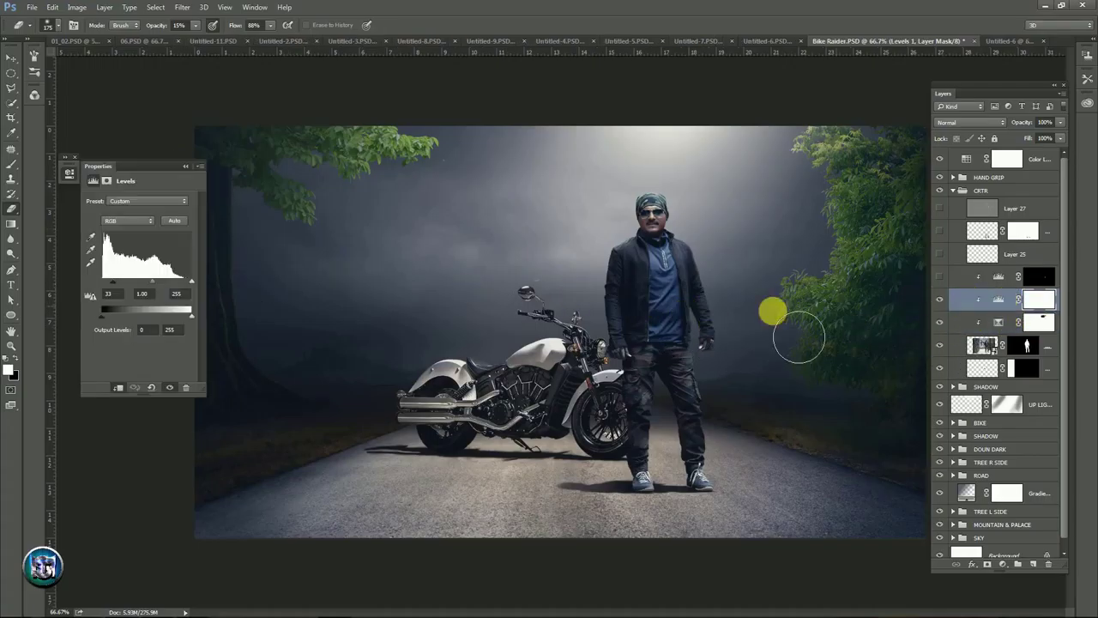
{"action": "left_click", "coordinate": [185, 166]}
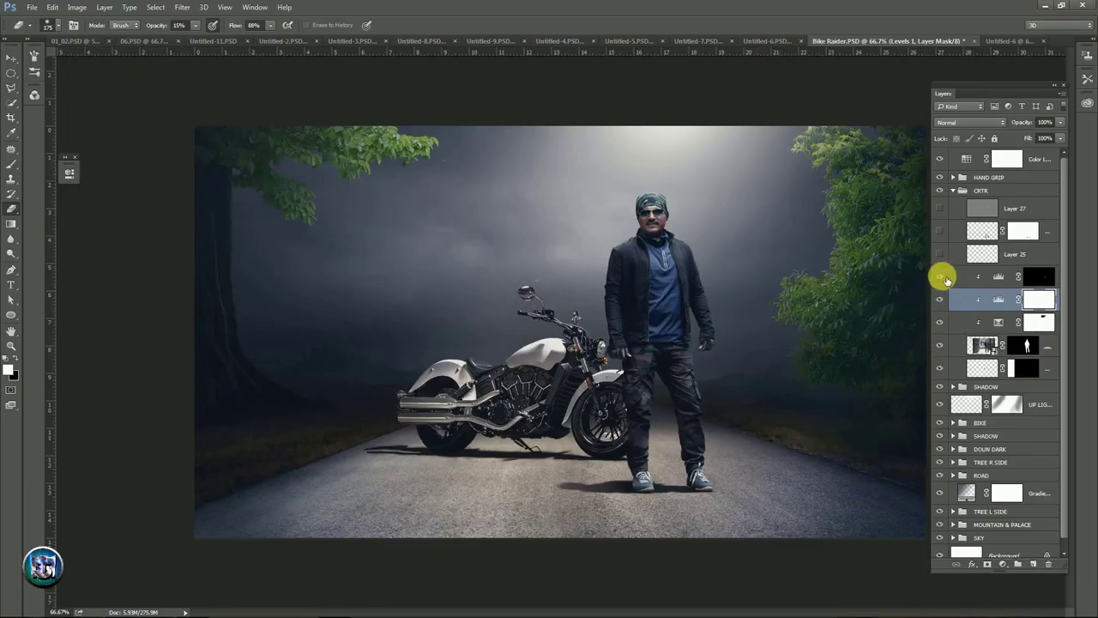
{"action": "left_click", "coordinate": [941, 232]}
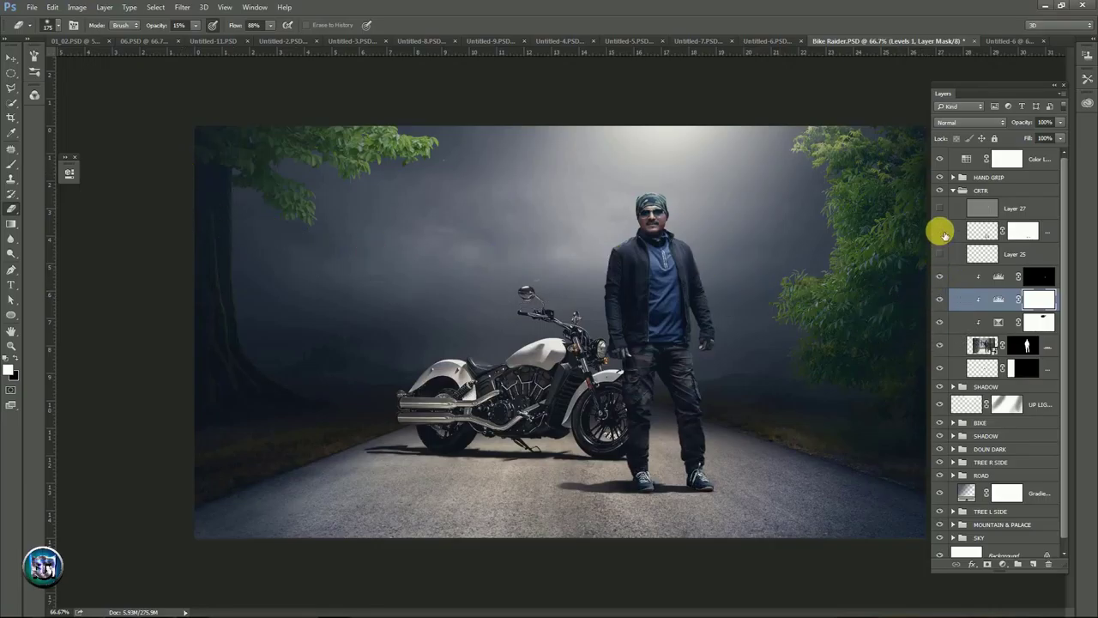
{"action": "left_click", "coordinate": [940, 254]}
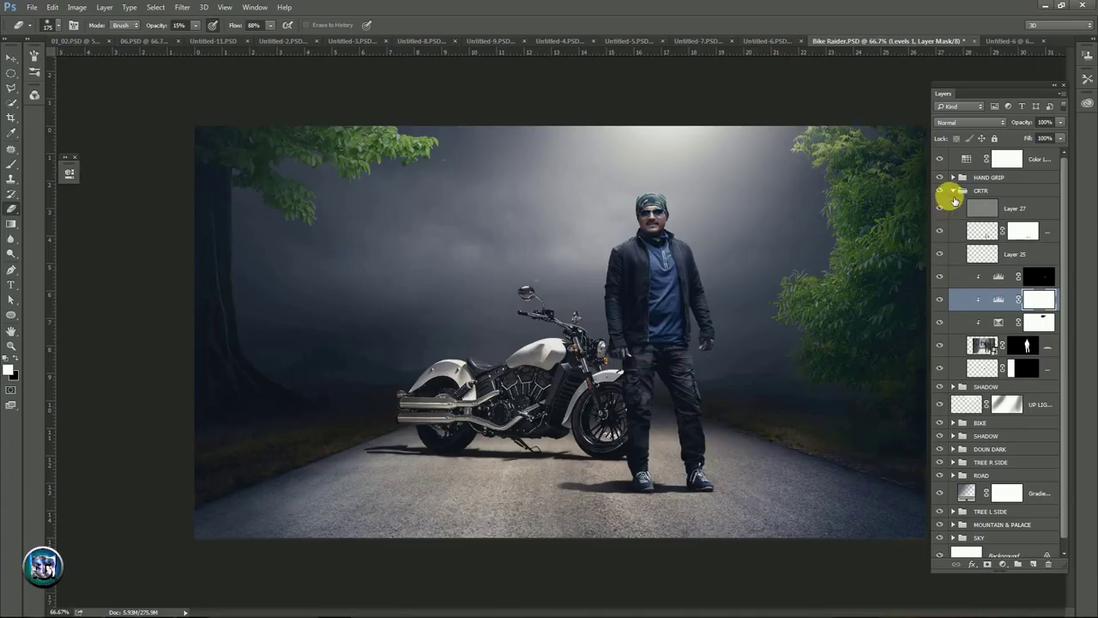
- Wrap the Color Lookup layer in a new group and rename it LUT
{"action": "left_click", "coordinate": [953, 191]}
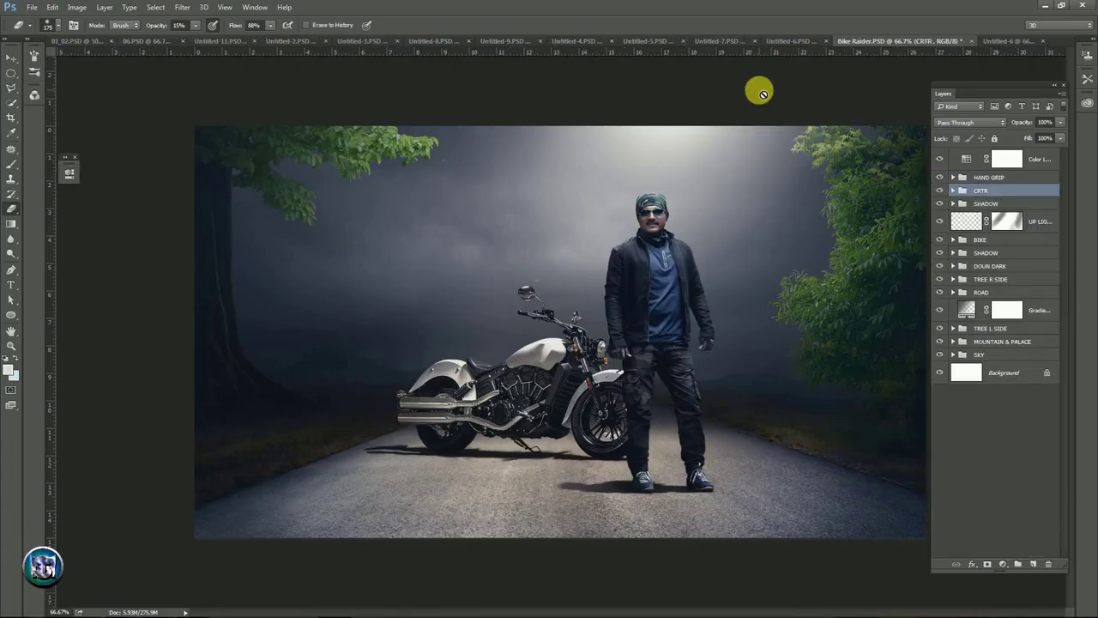
{"action": "key", "text": "alt+bracketright"}
{"action": "key", "text": "9"}
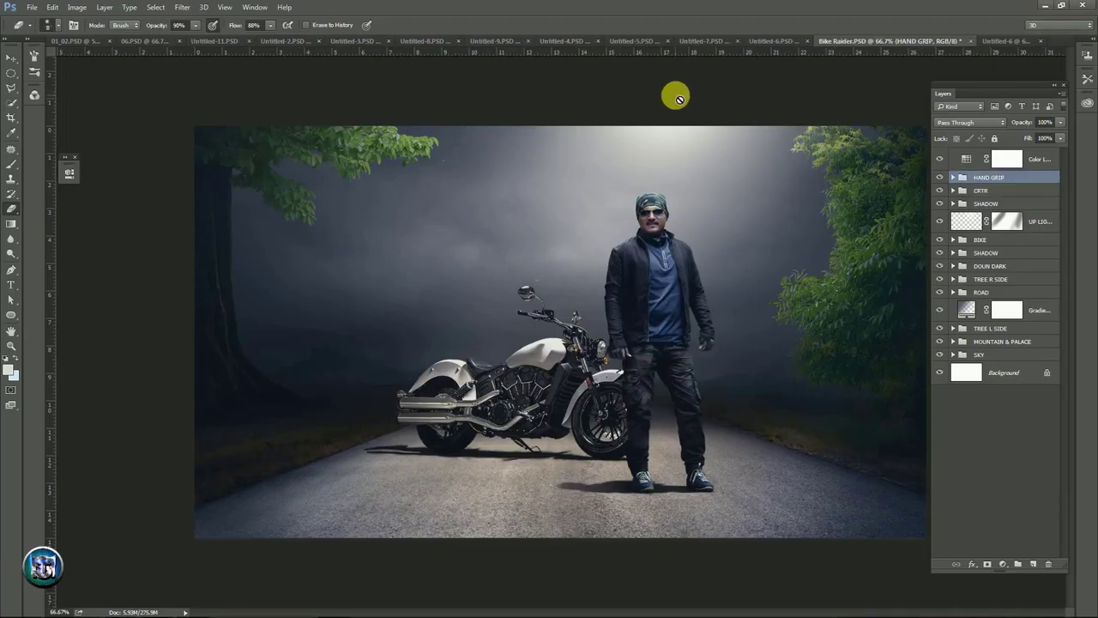
{"action": "left_click", "coordinate": [1041, 162]}
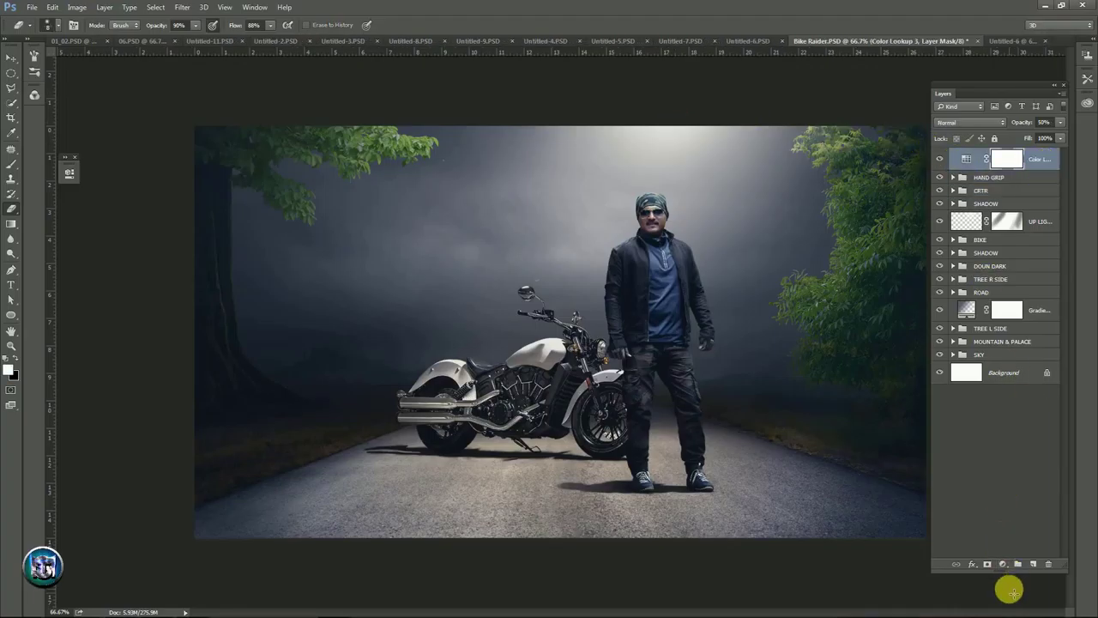
{"action": "left_click", "coordinate": [1017, 564]}
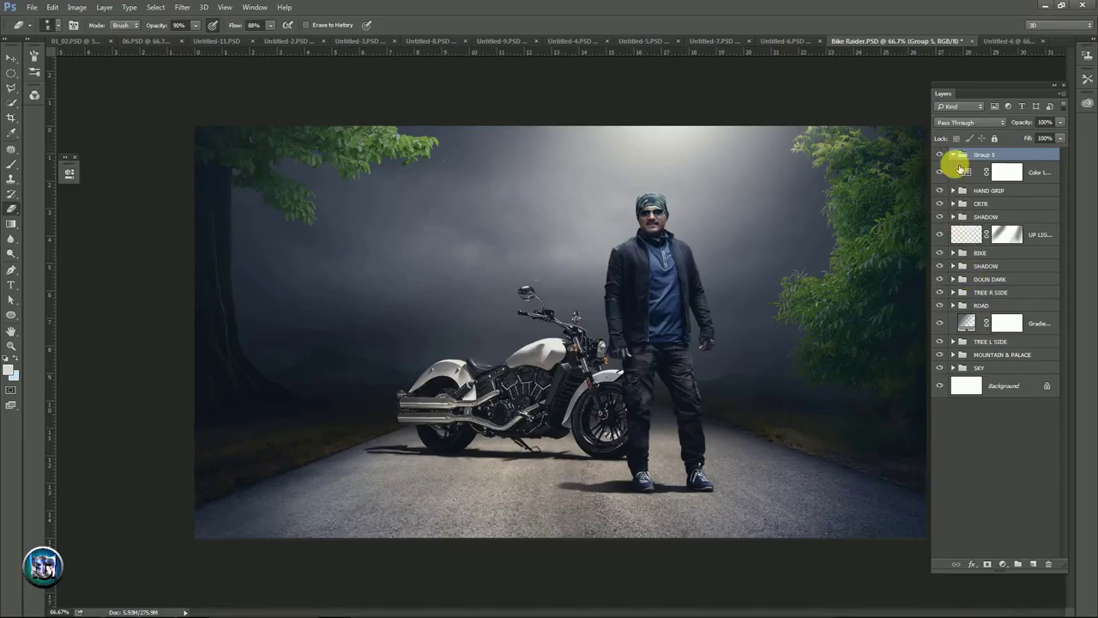
{"action": "left_click", "coordinate": [953, 155]}
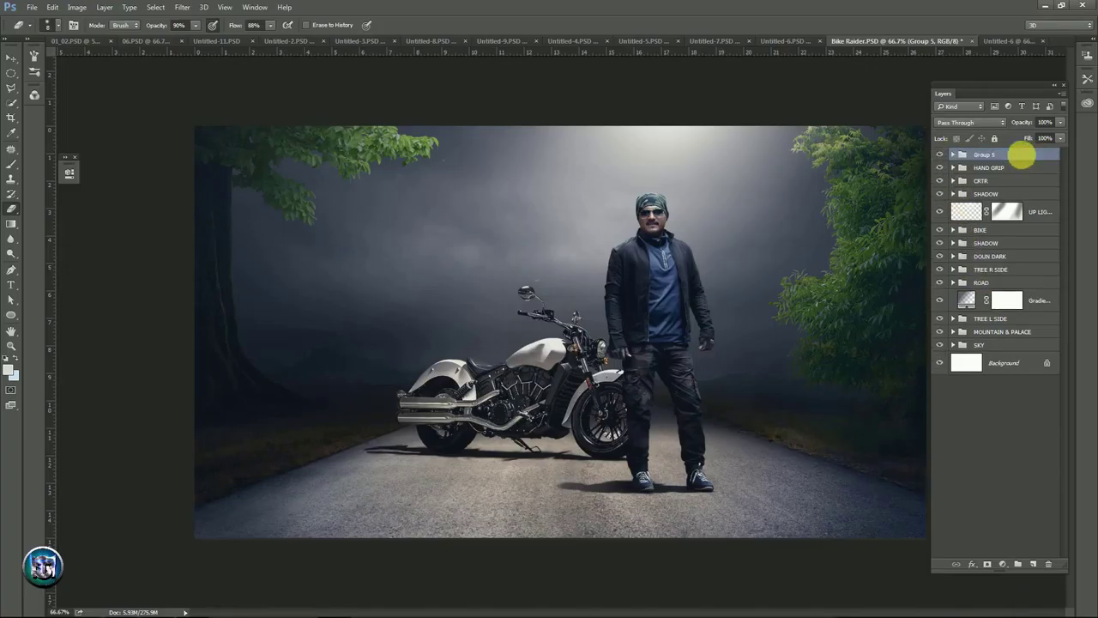
{"action": "double_click", "coordinate": [984, 155]}
{"action": "type", "text": "LUT"}
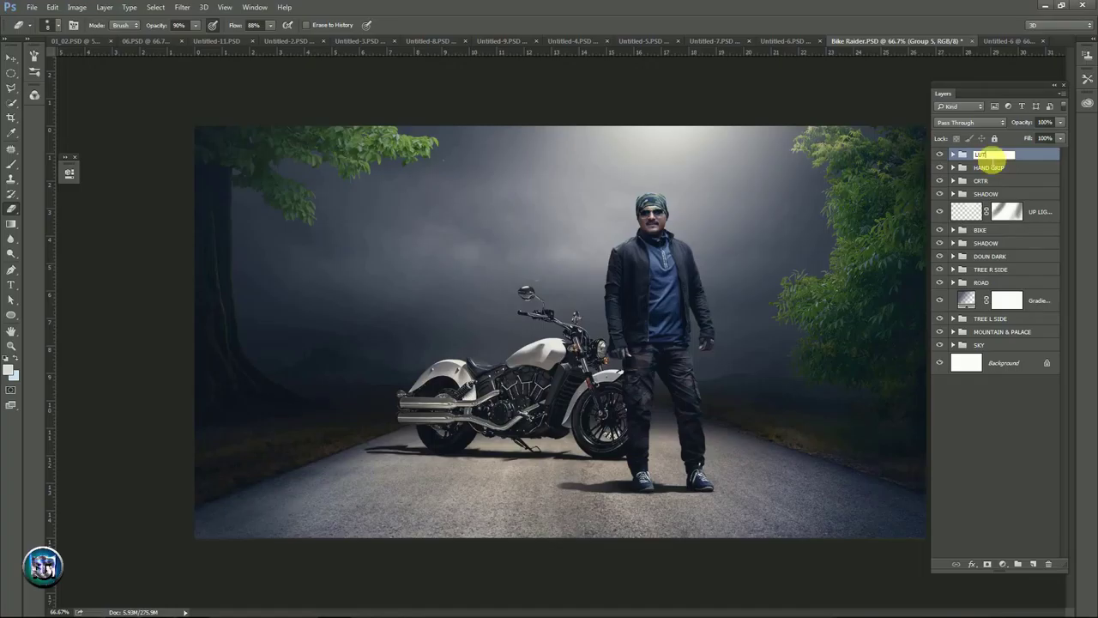
{"action": "key", "text": "Return"}
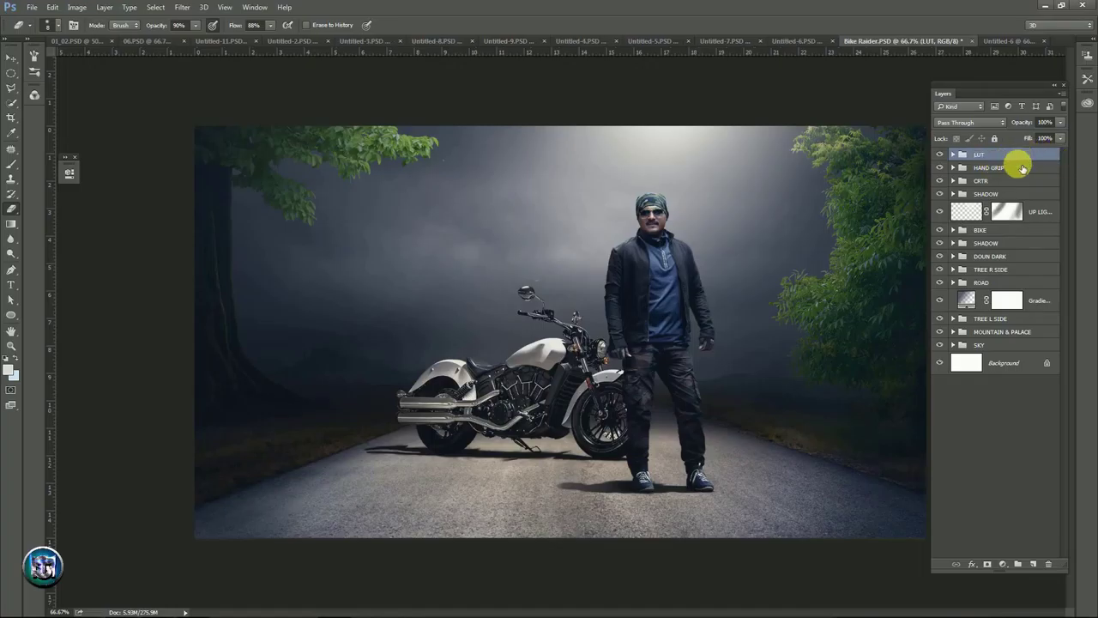
{"action": "left_click", "coordinate": [1017, 170]}
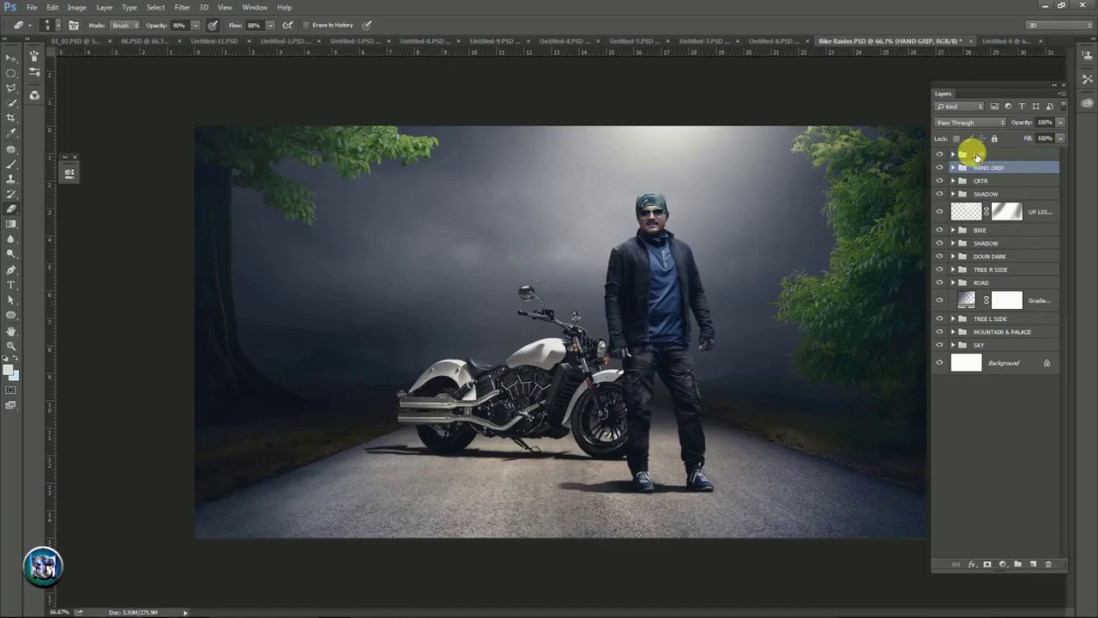
- Duplicate the key_PNG1177 layer from Untitled-7 into Bike Raider.PSD and view that document
{"action": "left_click", "coordinate": [704, 42]}
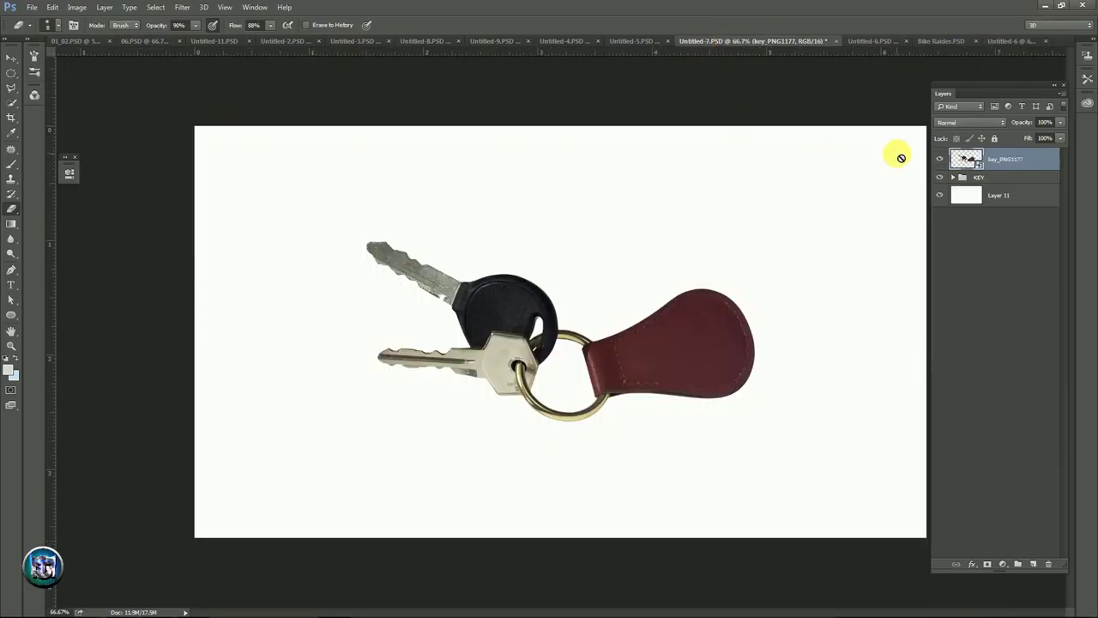
{"action": "left_click", "coordinate": [939, 160]}
{"action": "left_click", "coordinate": [940, 160]}
{"action": "right_click", "coordinate": [1025, 161]}
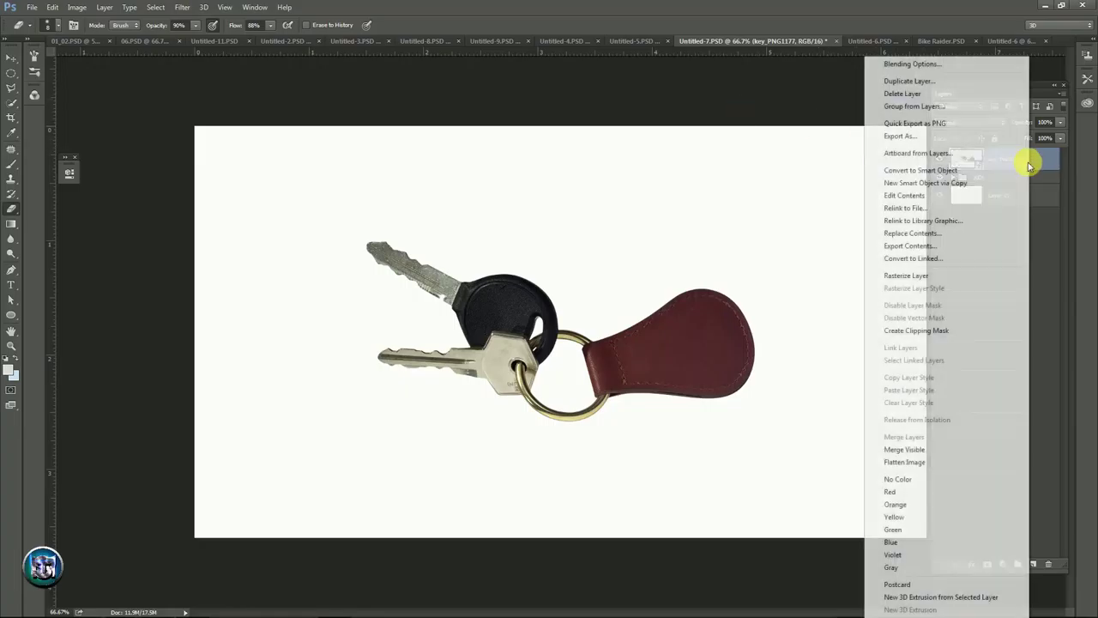
{"action": "left_click", "coordinate": [914, 81]}
{"action": "left_click", "coordinate": [567, 391]}
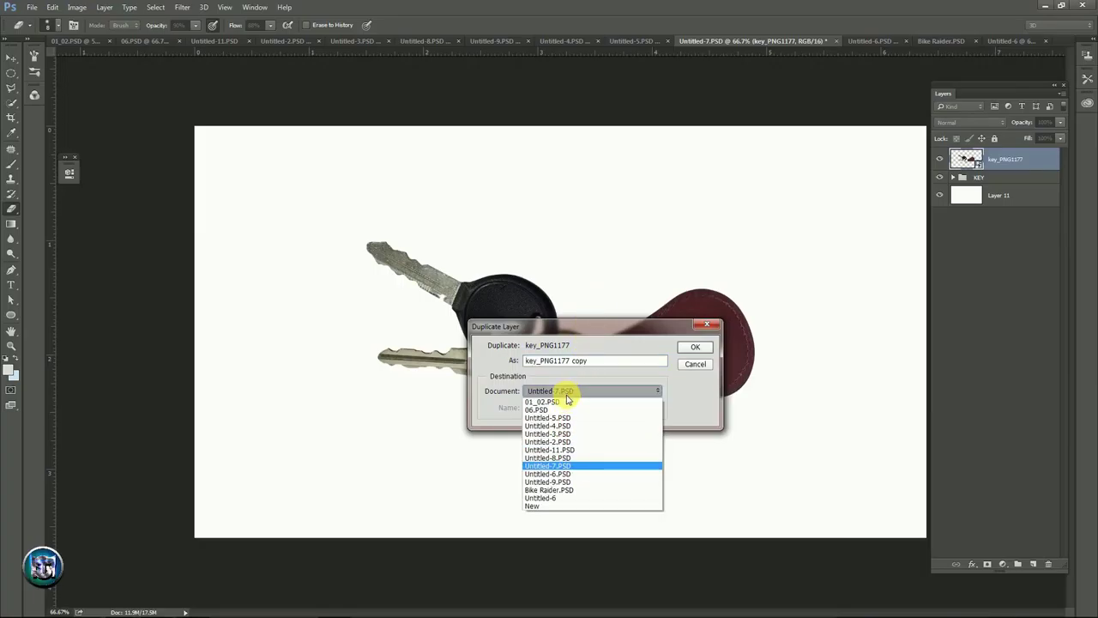
{"action": "left_click", "coordinate": [549, 498]}
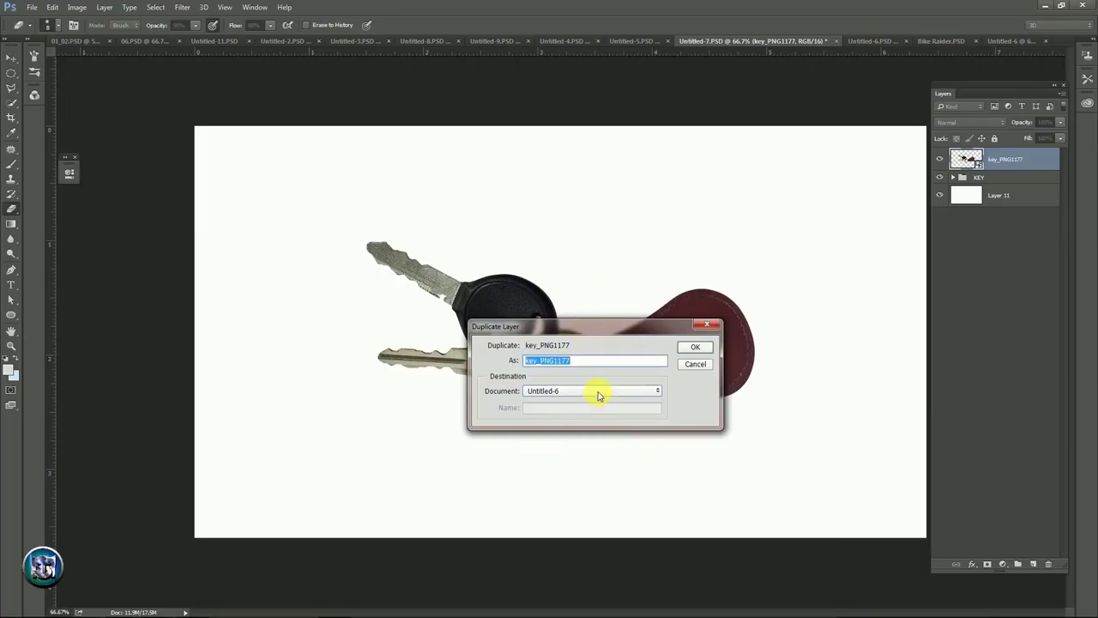
{"action": "left_click", "coordinate": [599, 395]}
{"action": "left_click", "coordinate": [562, 486]}
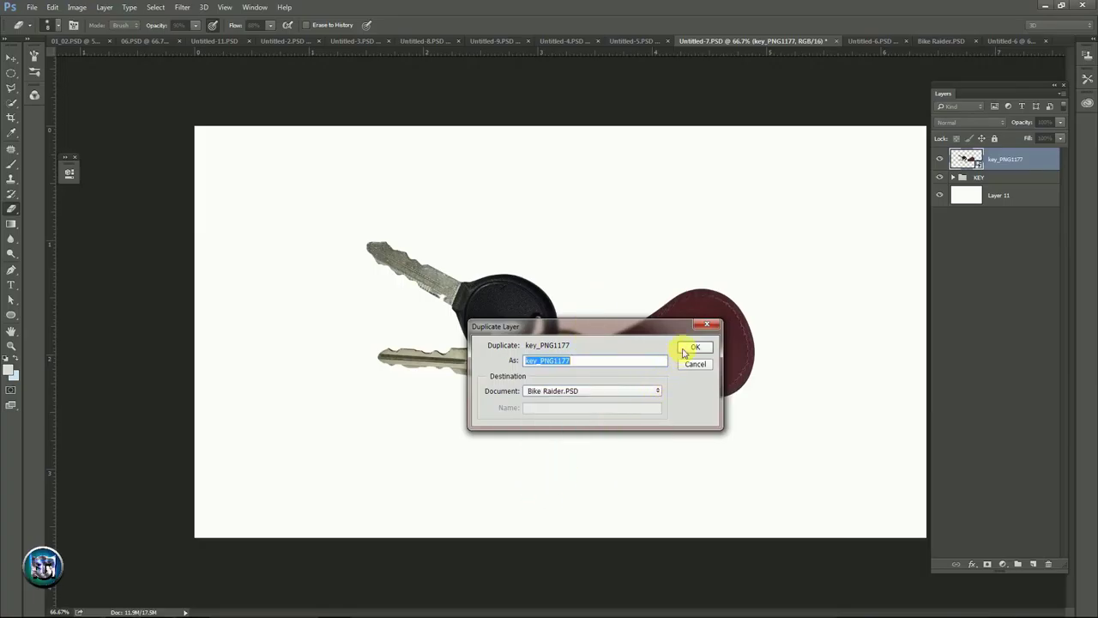
{"action": "left_click", "coordinate": [693, 347]}
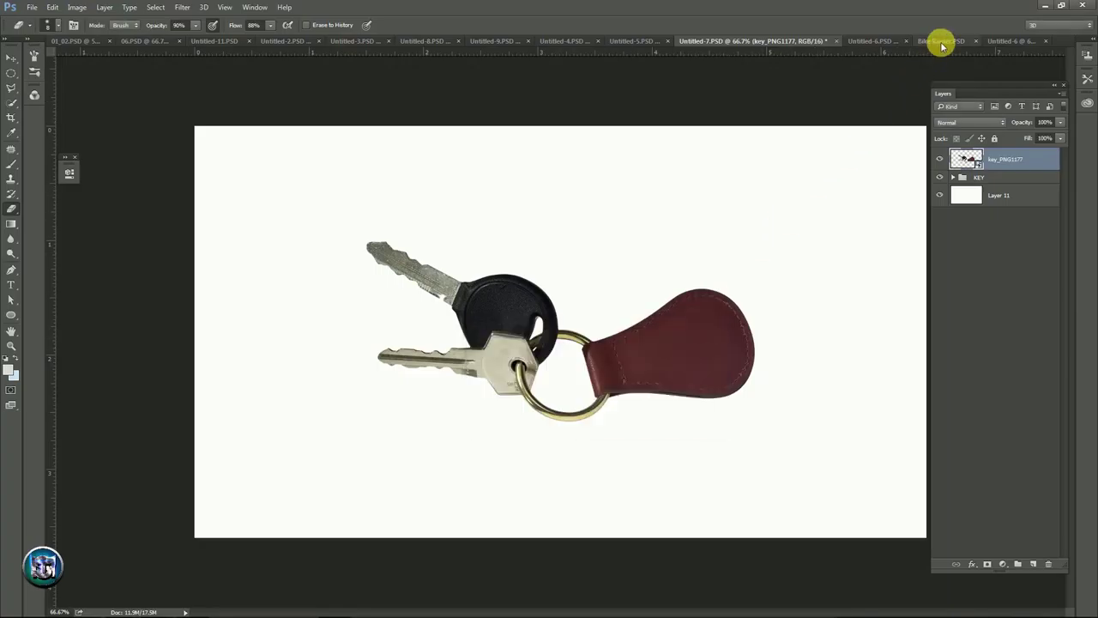
{"action": "left_click", "coordinate": [941, 41]}
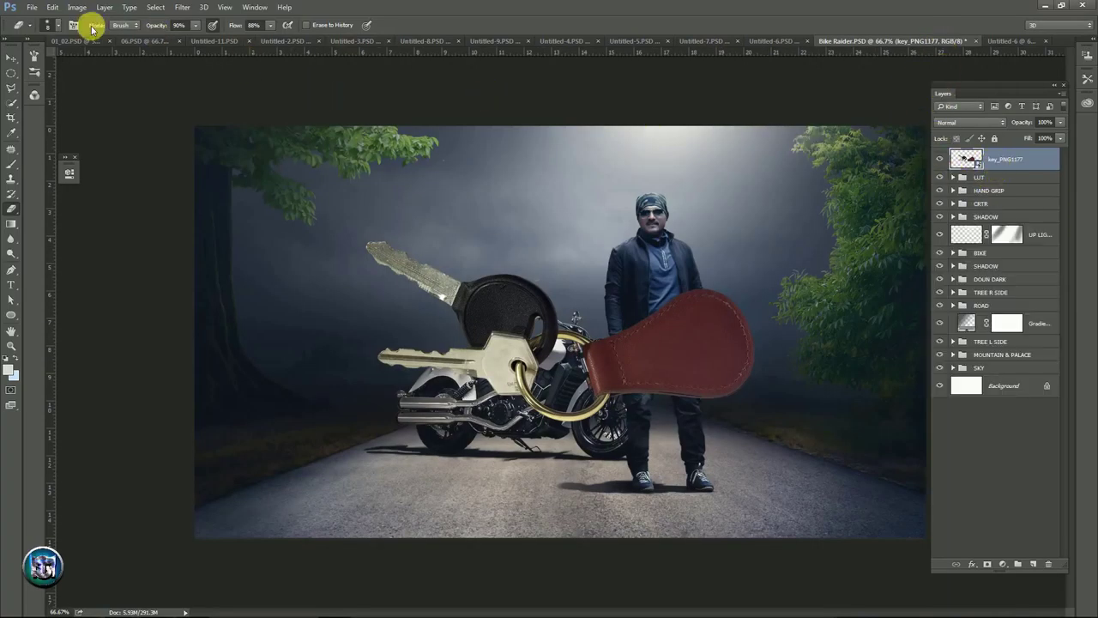
- Free-transform the key ring: rotate about -100°, scale to about 8%, and place it on the hand
{"action": "left_click", "coordinate": [53, 7]}
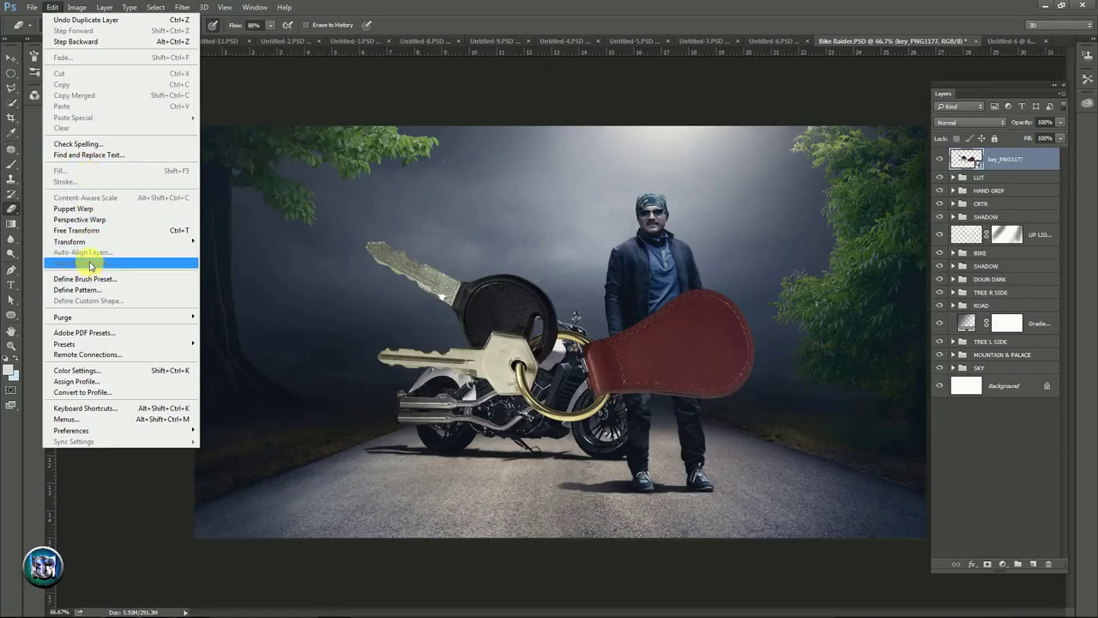
{"action": "left_click", "coordinate": [128, 230]}
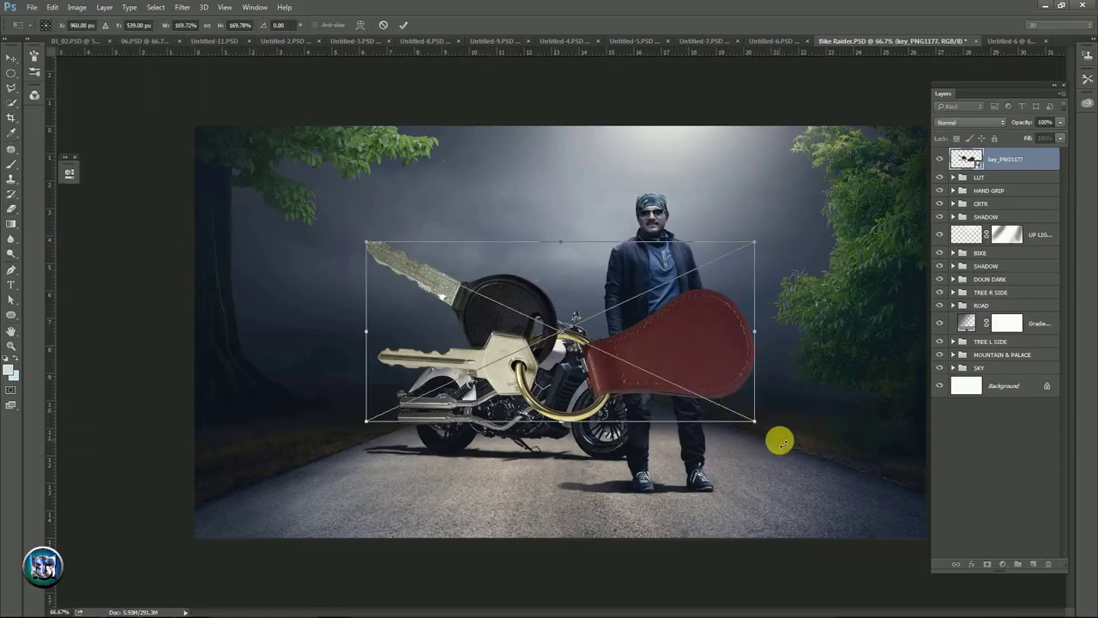
{"action": "left_click_drag", "start_coordinate": [782, 441], "coordinate": [608, 177]}
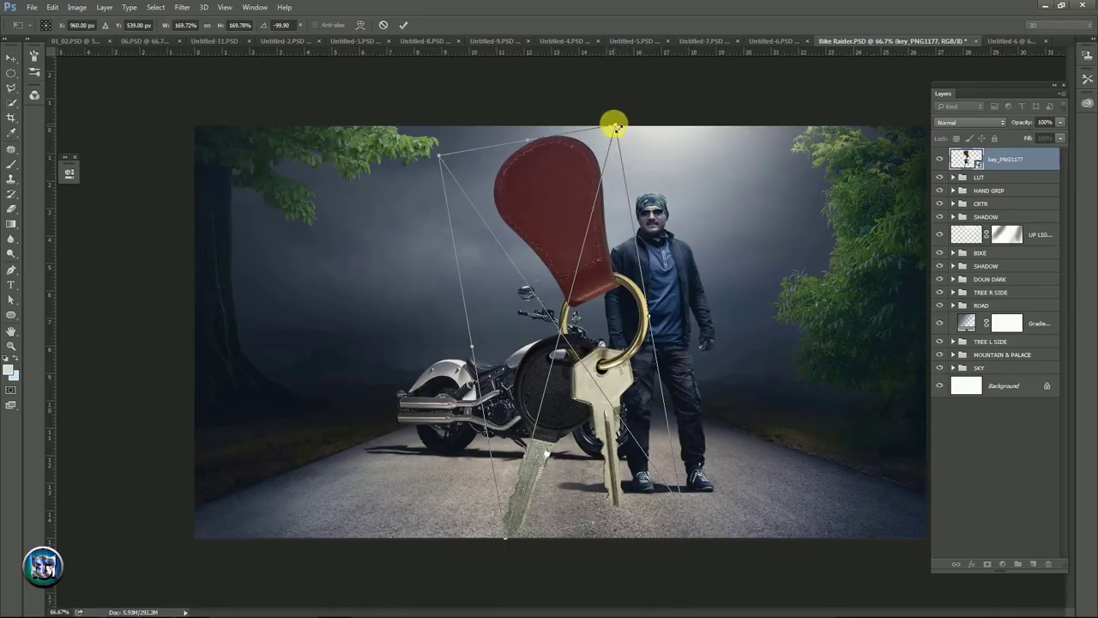
{"action": "mouse_move", "coordinate": [614, 126]}
{"action": "left_mouse_down"}
{"action": "mouse_move", "coordinate": [560, 324]}
{"action": "mouse_move", "coordinate": [704, 369]}
{"action": "left_mouse_up"}
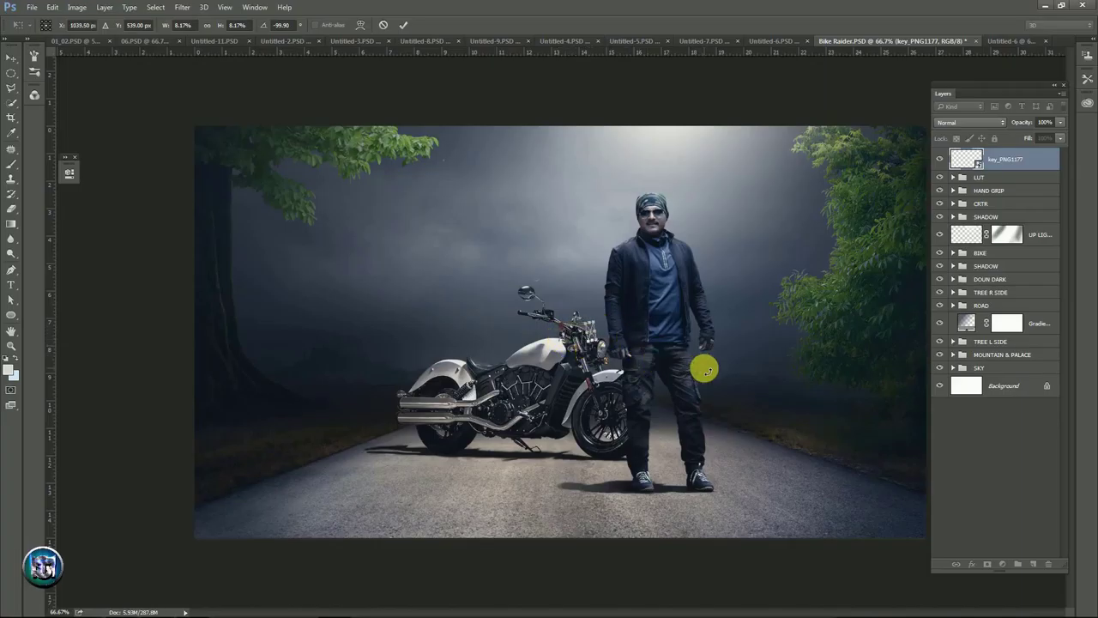
{"action": "left_click_drag", "start_coordinate": [705, 369], "coordinate": [706, 371]}
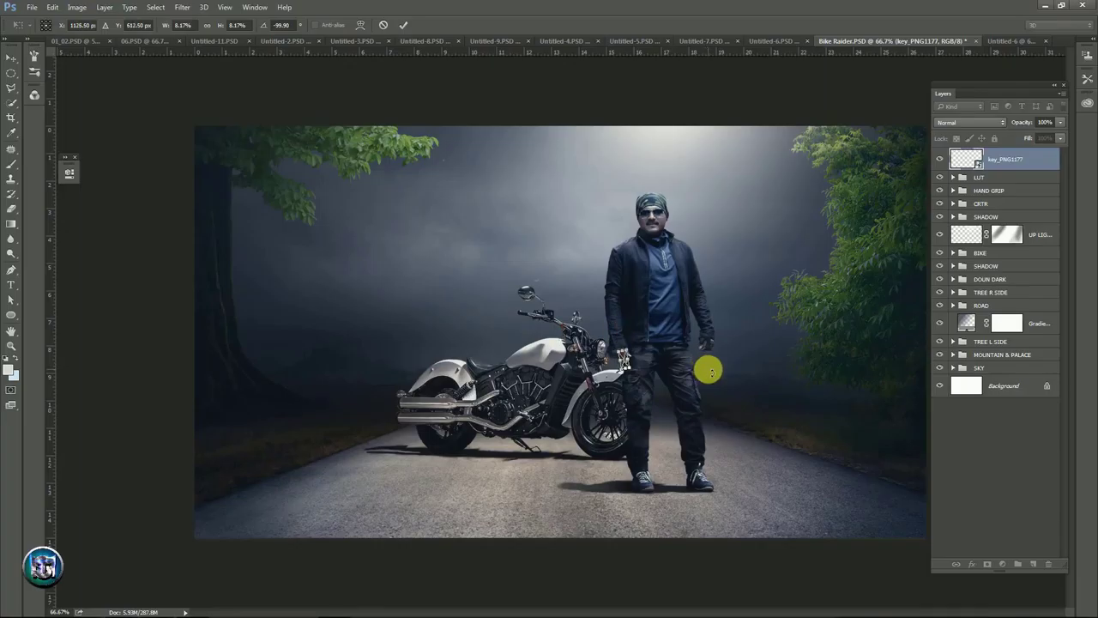
- Zoom in, nudge the key ring into the man's grip, and commit the transform
{"action": "key", "text": "ctrl+plus"}
{"action": "key", "text": "ctrl+plus"}
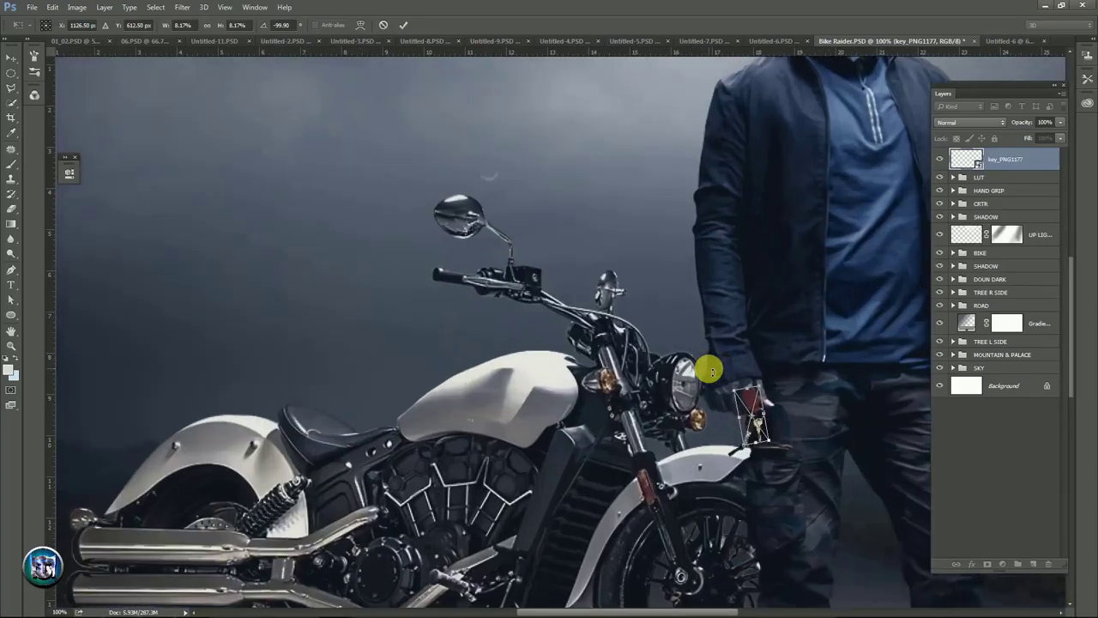
{"action": "key", "text": "ctrl+plus"}
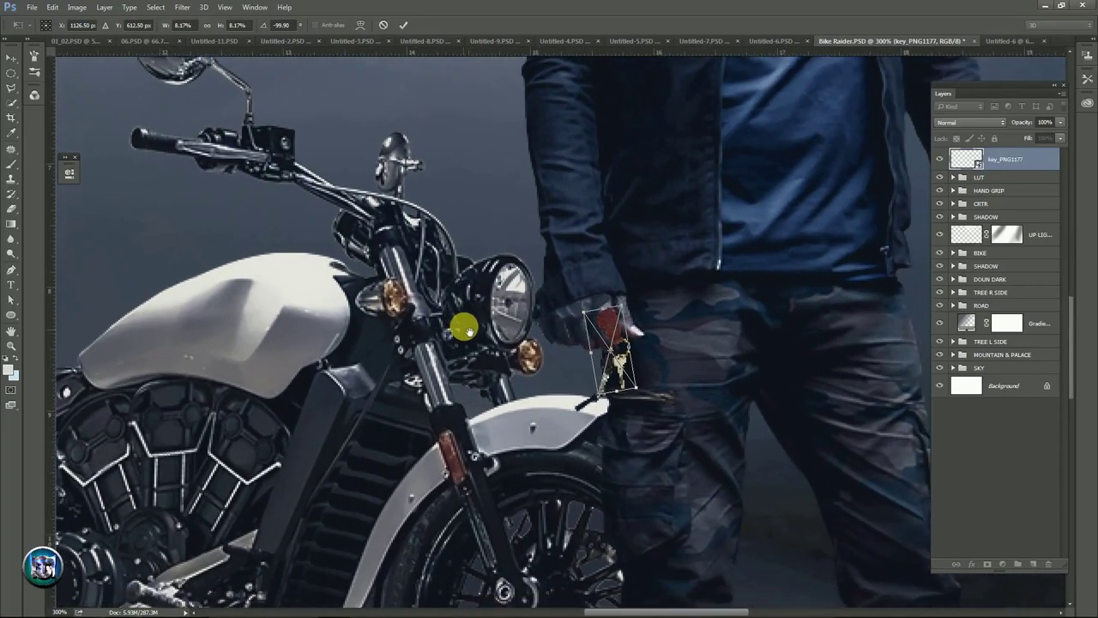
{"action": "left_click_drag", "start_coordinate": [464, 330], "coordinate": [459, 313]}
{"action": "key", "text": "Left"}
{"action": "key", "text": "Left"}
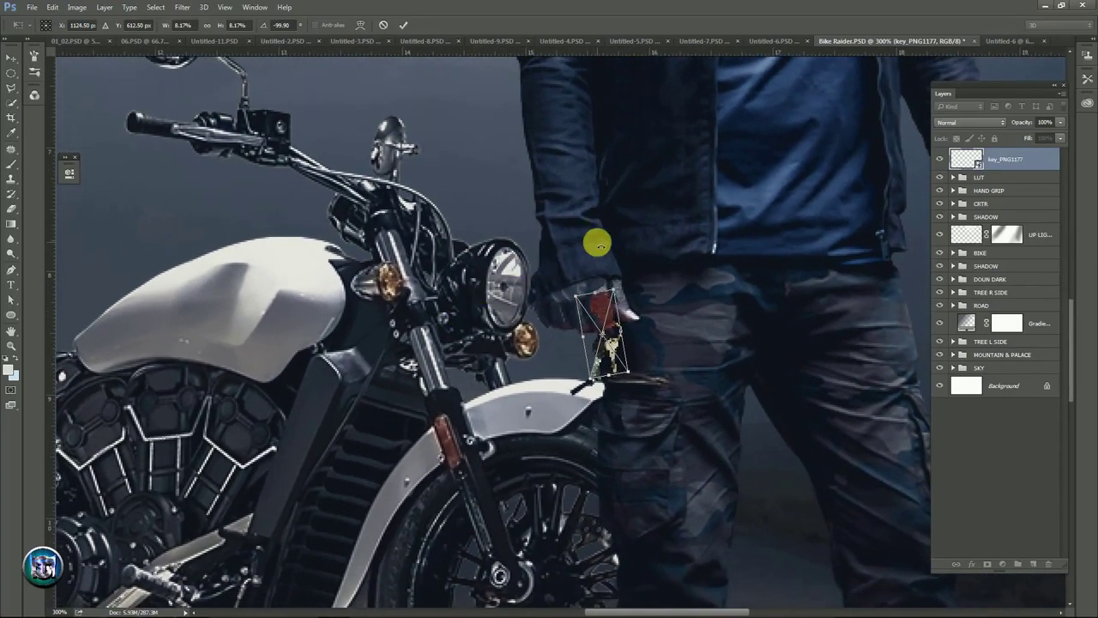
{"action": "key", "text": "Left"}
{"action": "key", "text": "Left"}
{"action": "key", "text": "Down"}
{"action": "key", "text": "Left"}
{"action": "key", "text": "Down"}
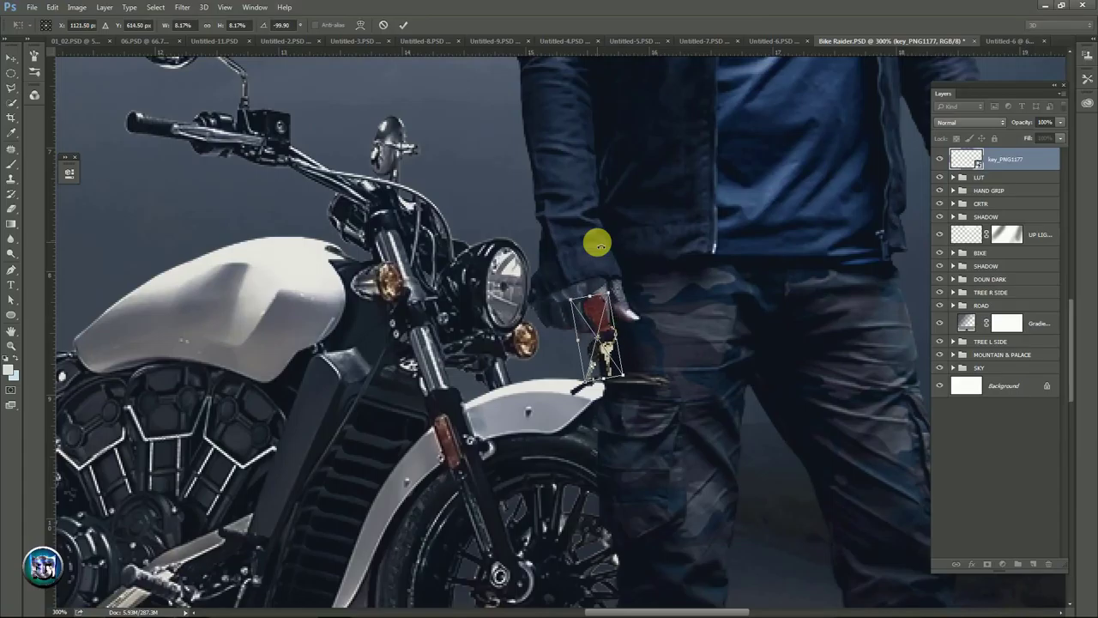
{"action": "key", "text": "Up"}
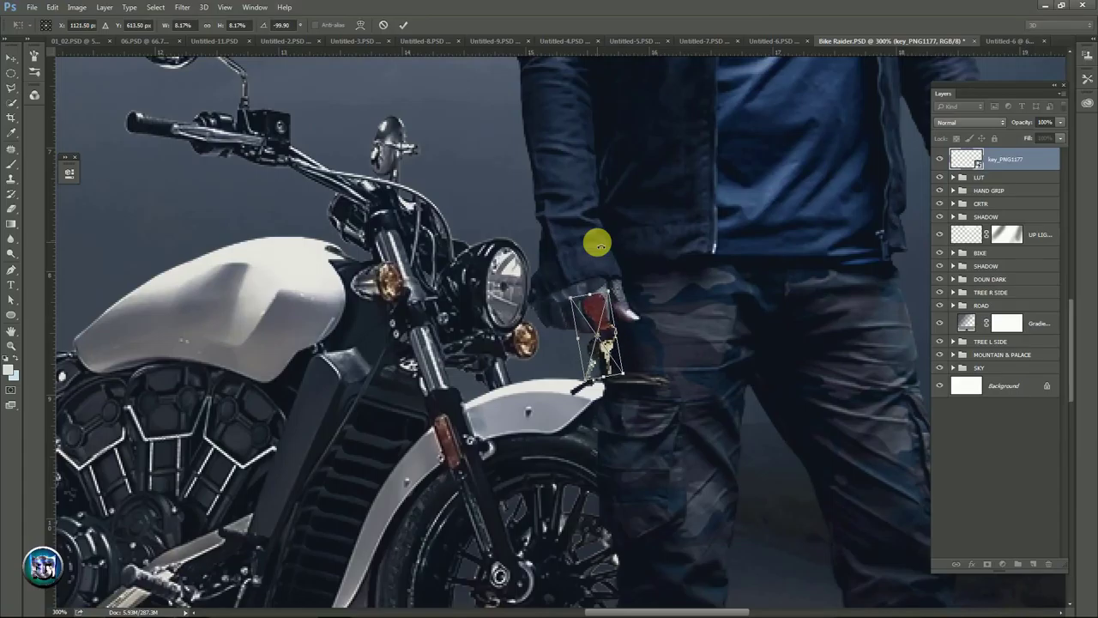
{"action": "key", "text": "Return"}
{"action": "key", "text": "e"}
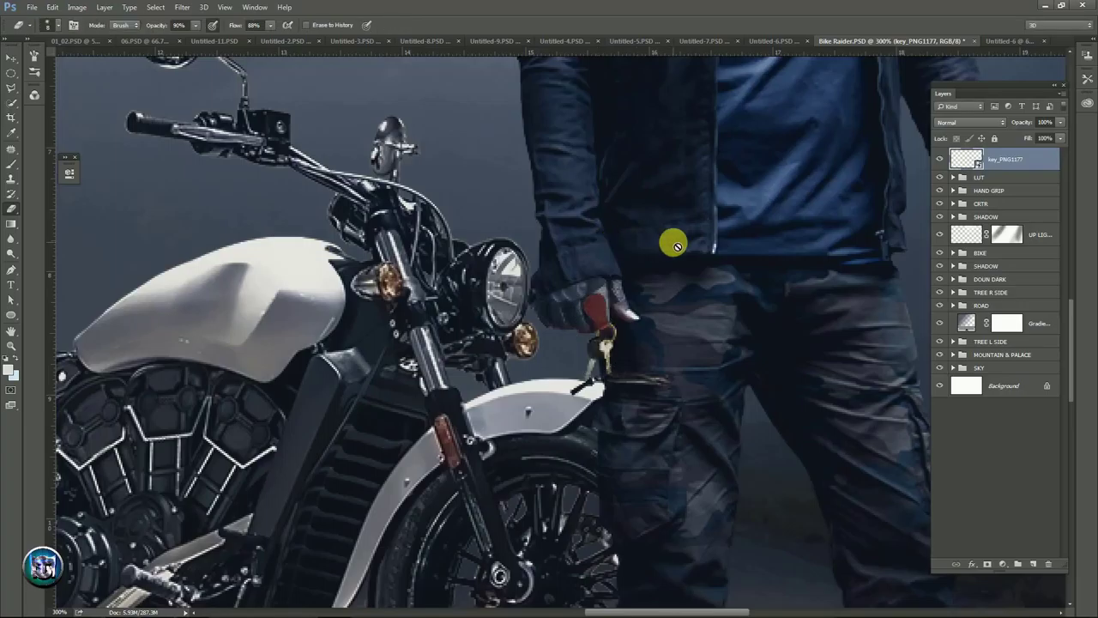
{"action": "key", "text": "v"}
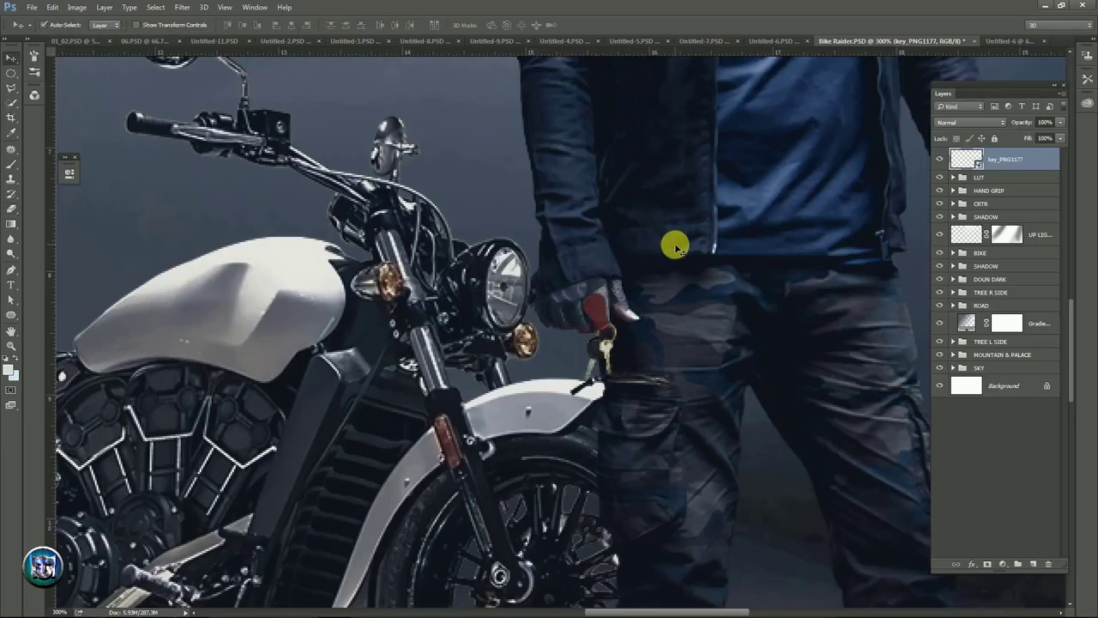
{"action": "key", "text": "Down"}
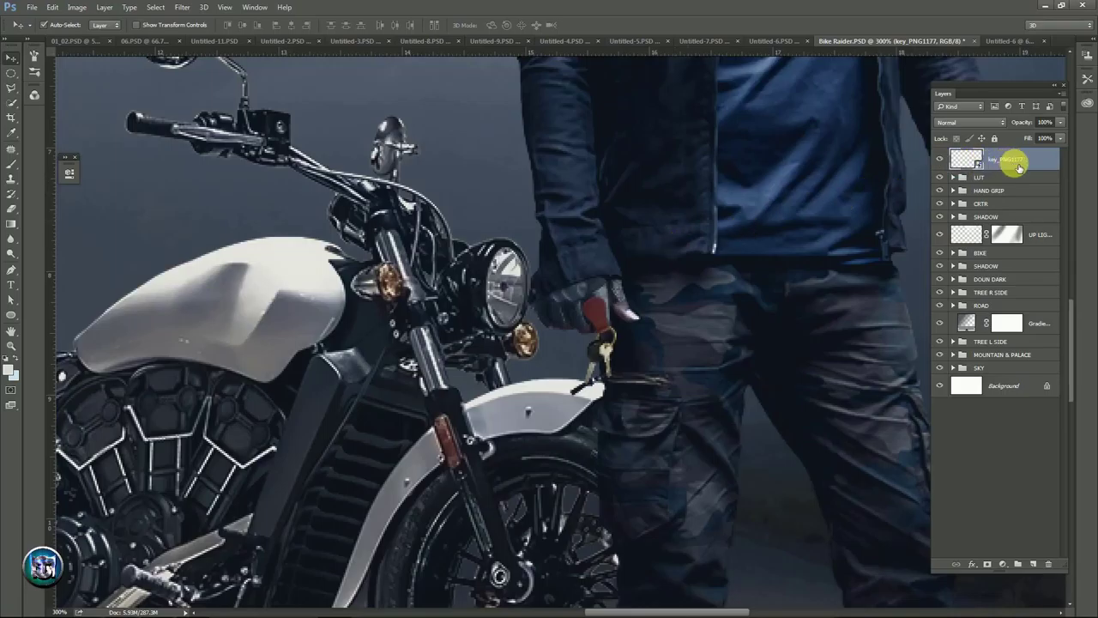
- Move the key layer below LUT, add a layer mask, and group it as KEY
{"action": "left_click_drag", "start_coordinate": [1027, 157], "coordinate": [1030, 184]}
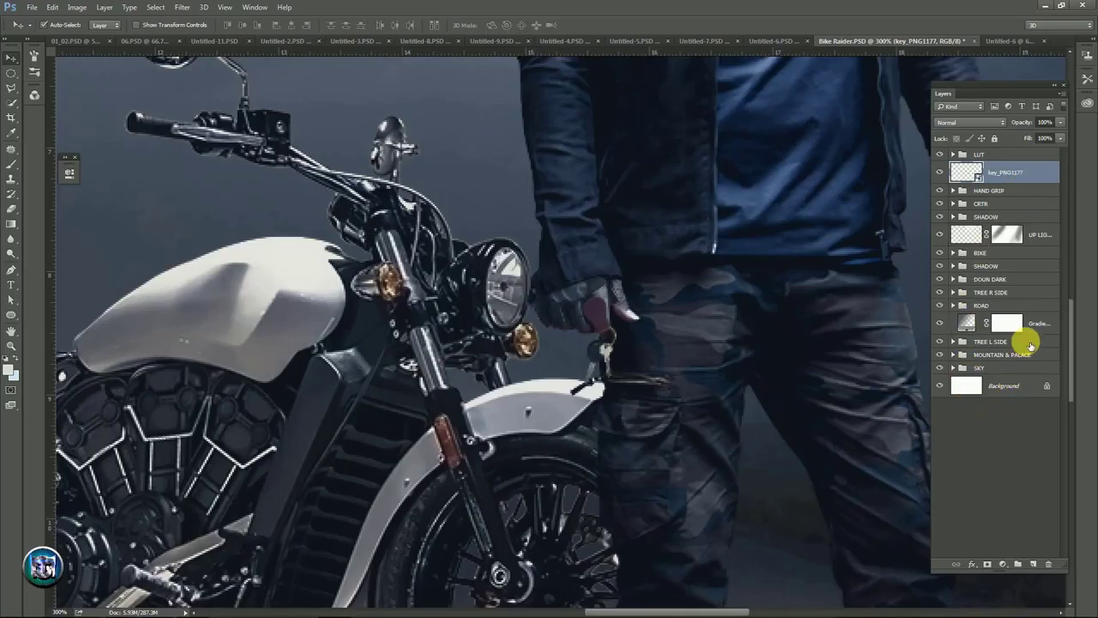
{"action": "left_click", "coordinate": [987, 563]}
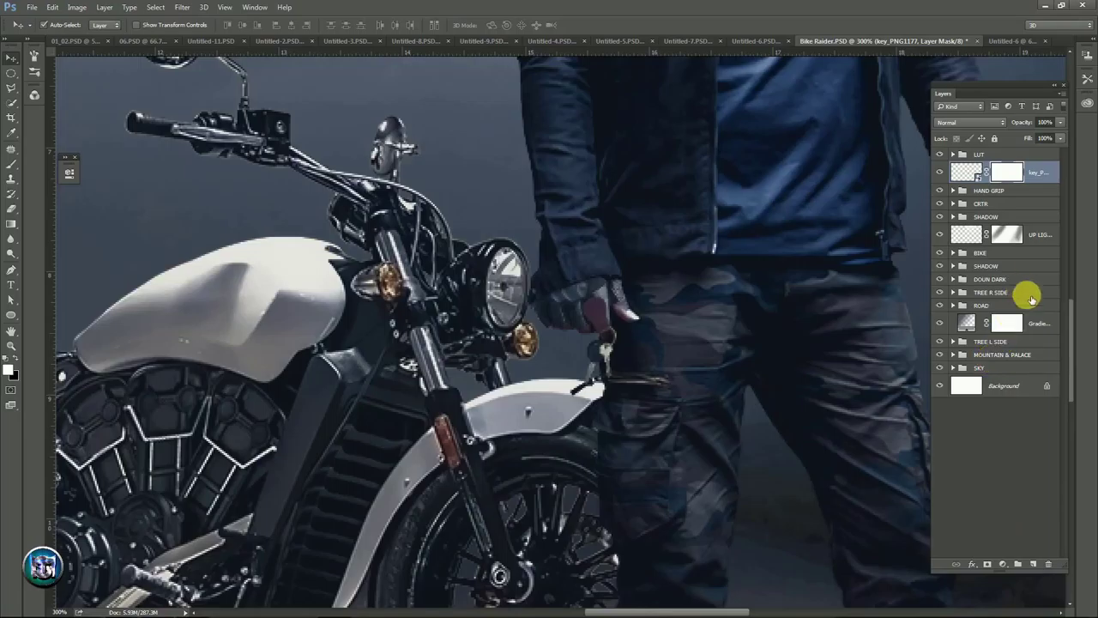
{"action": "left_click", "coordinate": [1021, 564]}
{"action": "type", "text": "KEY"}
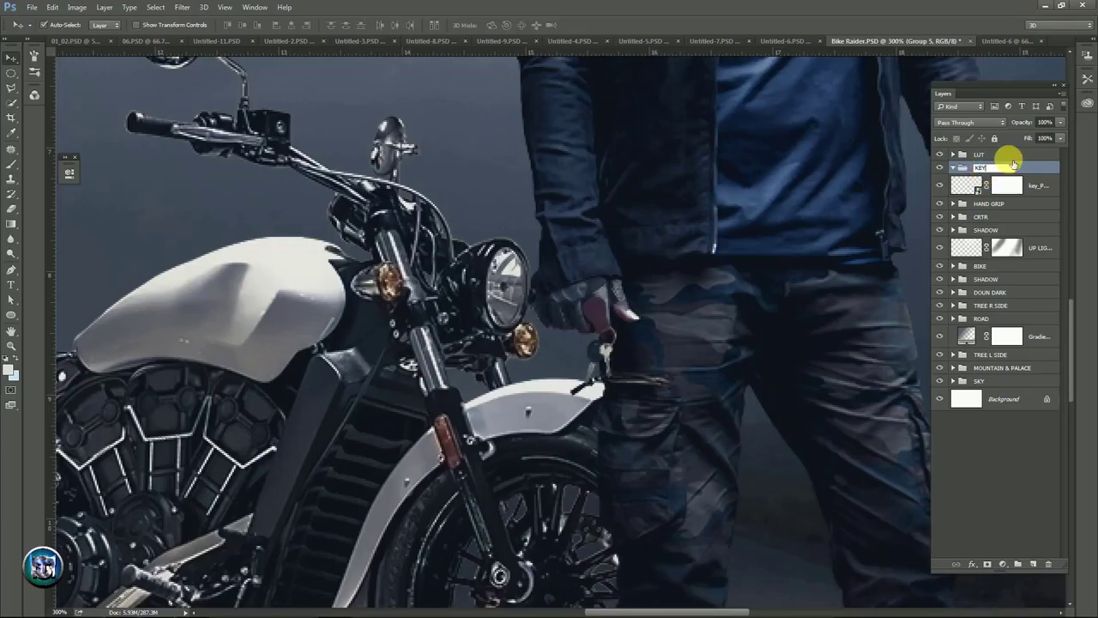
{"action": "left_click", "coordinate": [1040, 189]}
{"action": "left_click", "coordinate": [1041, 189]}
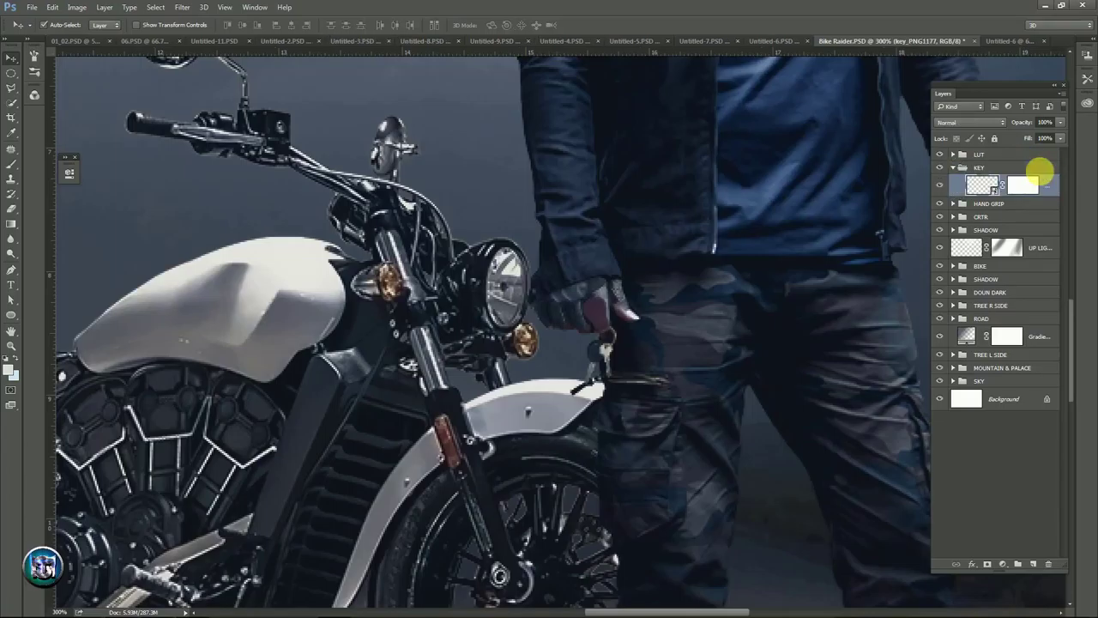
{"action": "left_click", "coordinate": [1027, 185]}
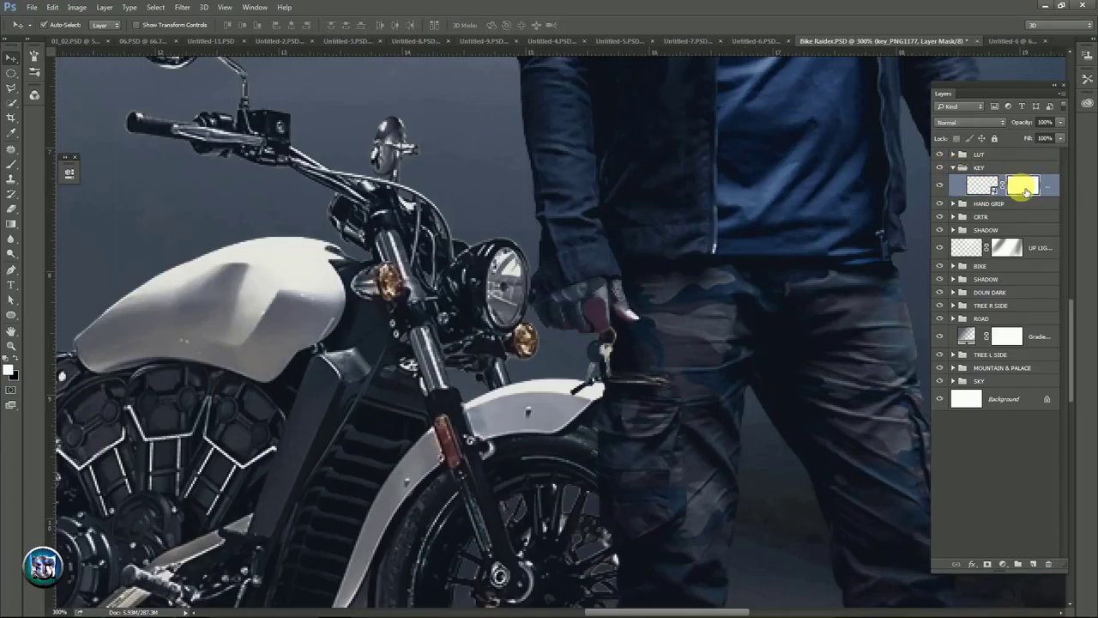
- Paint on the key layer's mask to hide the key where the fingers overlap, using a 5 px brush
{"action": "left_click", "coordinate": [16, 208]}
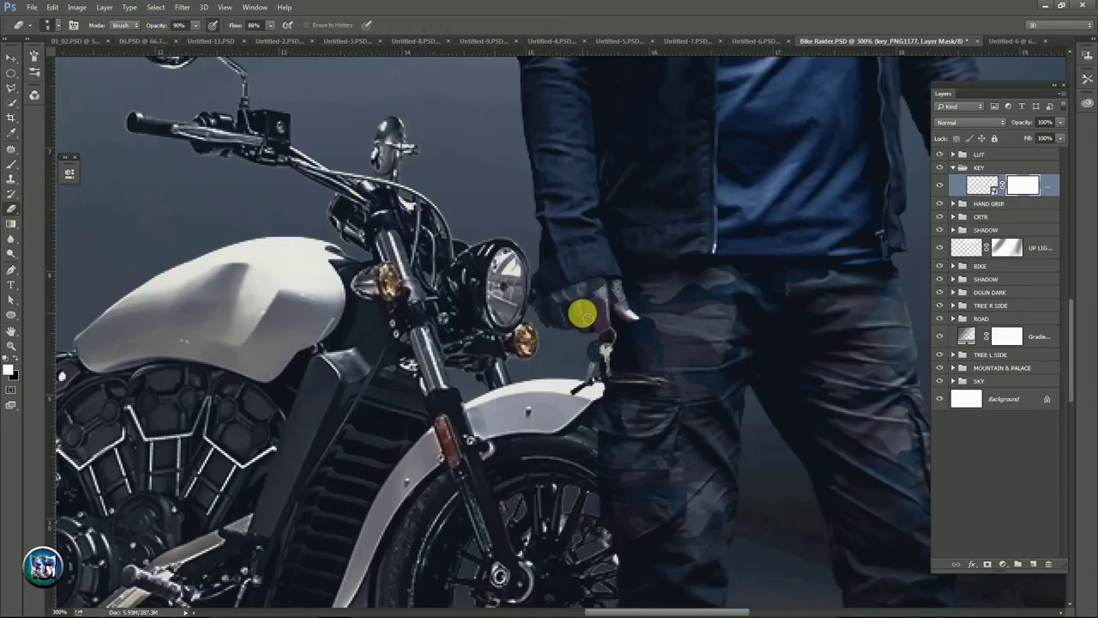
{"action": "mouse_move", "coordinate": [582, 315]}
{"action": "left_mouse_down"}
{"action": "mouse_move", "coordinate": [599, 291]}
{"action": "mouse_move", "coordinate": [598, 307]}
{"action": "left_mouse_up"}
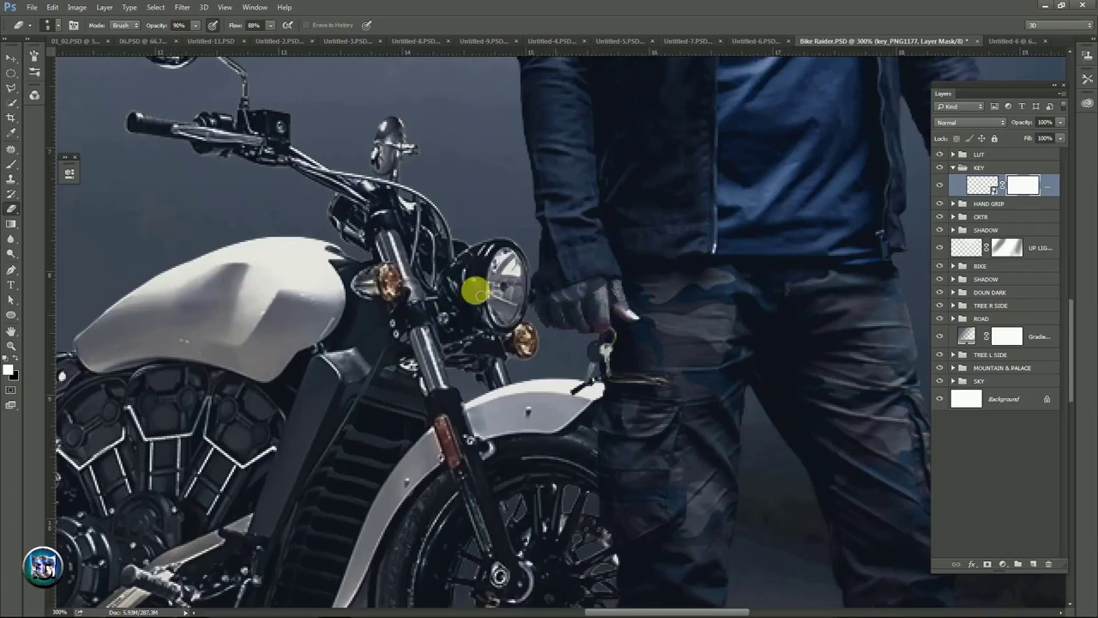
{"action": "left_click", "coordinate": [73, 25]}
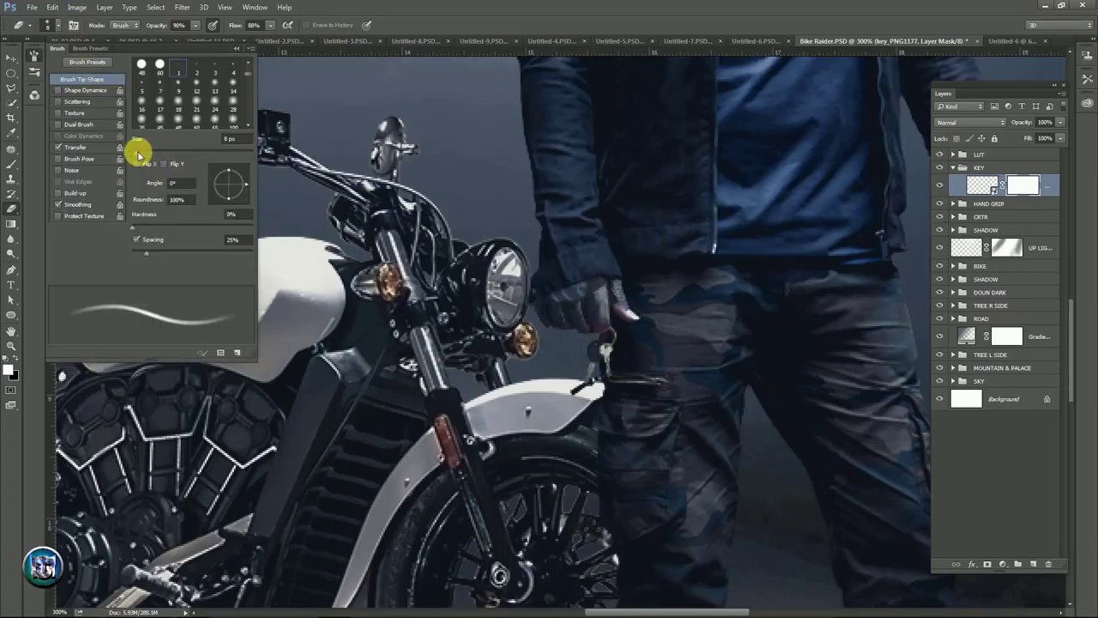
{"action": "left_click", "coordinate": [141, 82]}
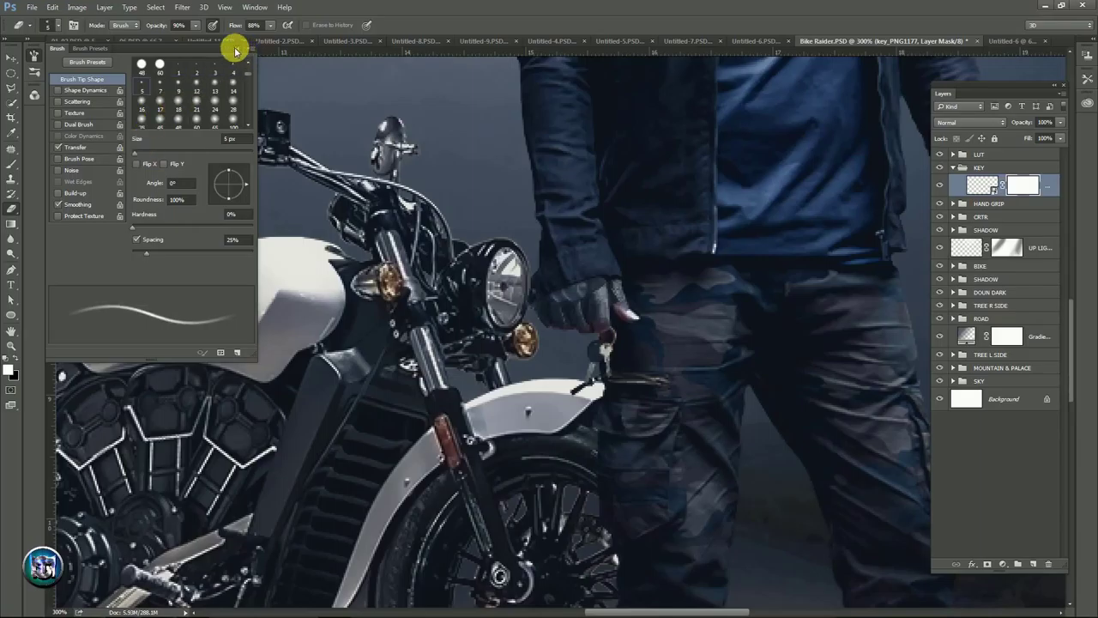
{"action": "left_click", "coordinate": [235, 50]}
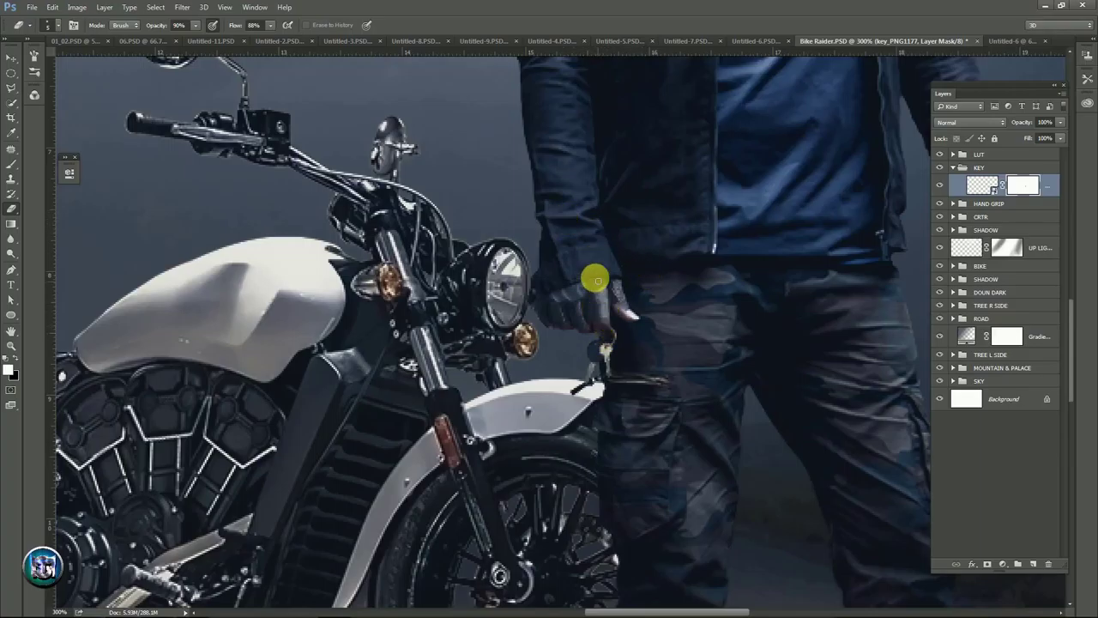
- Nudge the key ring slightly into place and scroll to check the whole composite
{"action": "left_click", "coordinate": [8, 58]}
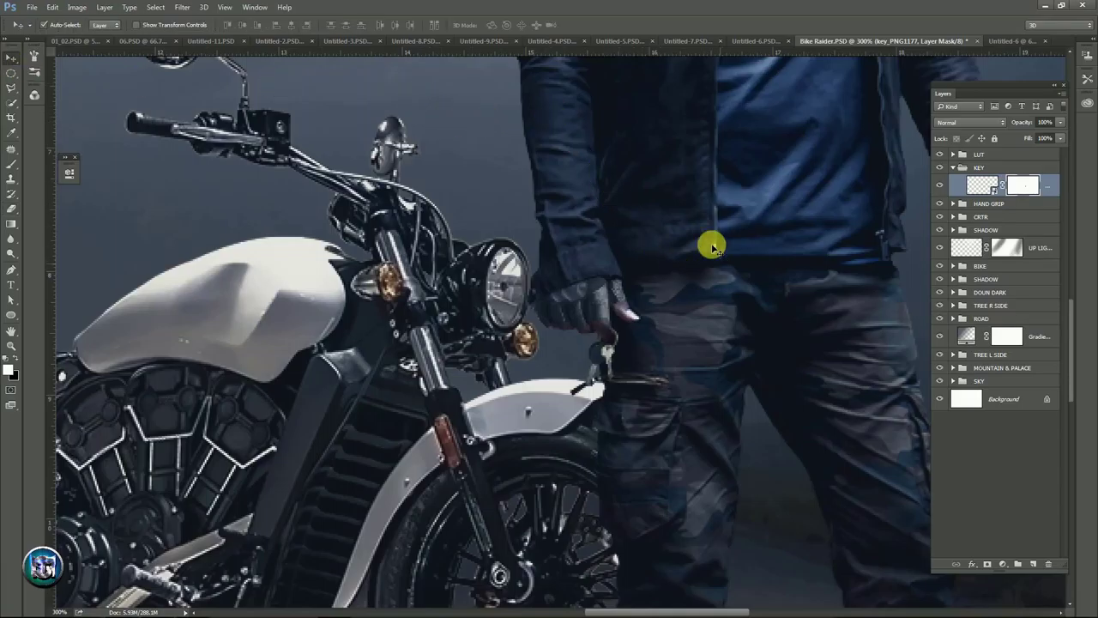
{"action": "left_click_drag", "start_coordinate": [675, 158], "coordinate": [674, 156]}
{"action": "scroll", "coordinate": [583, 294], "scroll_direction": "right", "scroll_amount": 1}
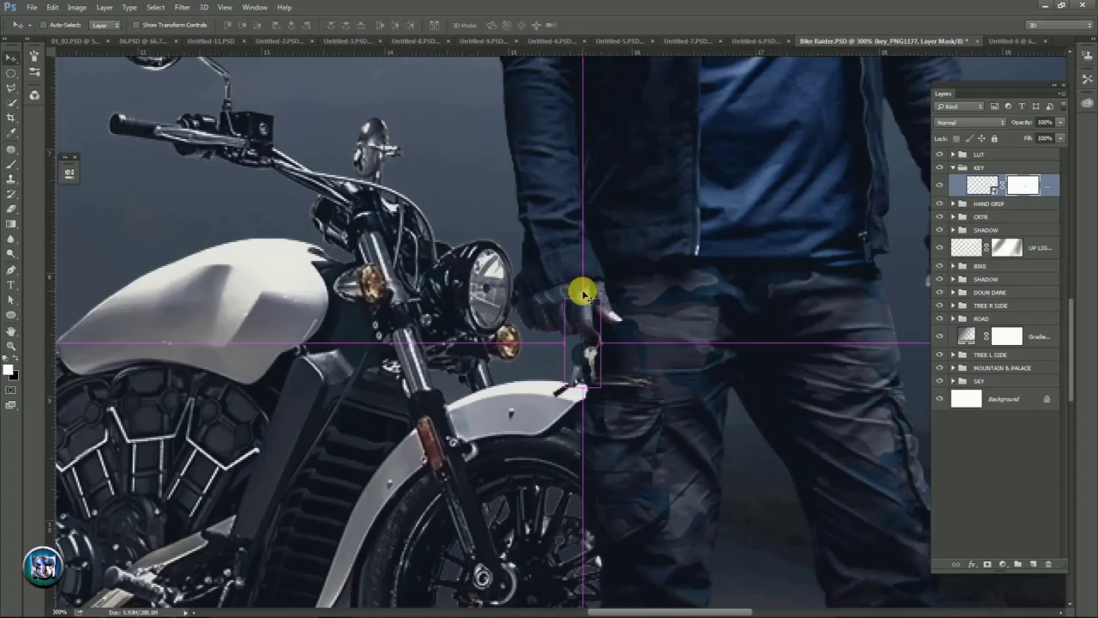
{"action": "scroll", "coordinate": [583, 293], "scroll_direction": "down", "scroll_amount": 1}
{"action": "scroll", "coordinate": [584, 293], "scroll_direction": "down", "scroll_amount": 2}
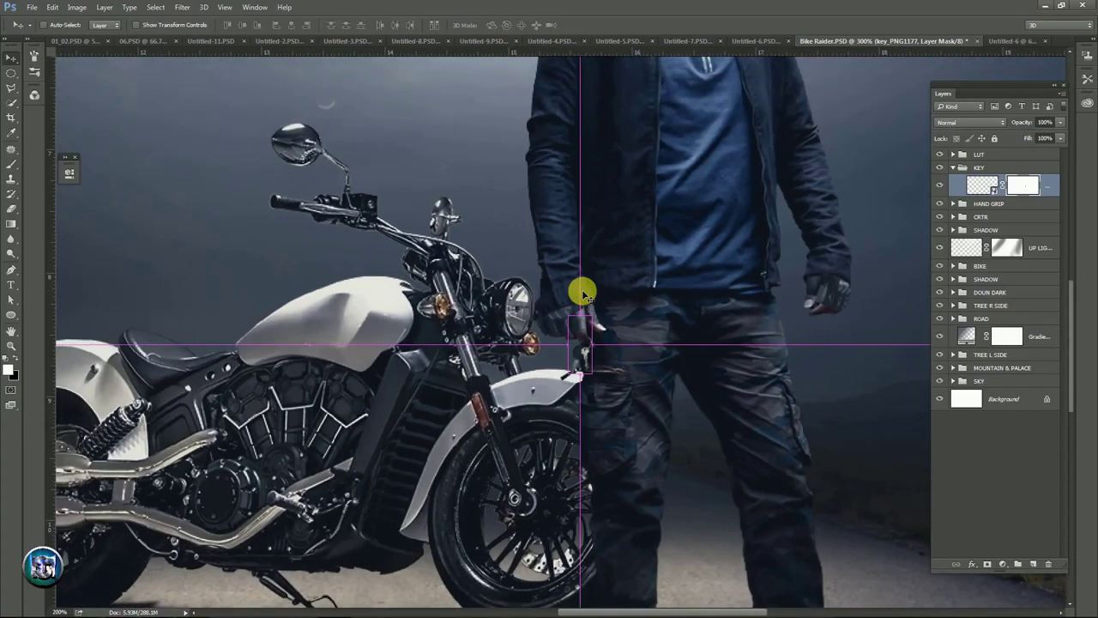
{"action": "scroll", "coordinate": [583, 293], "scroll_direction": "down", "scroll_amount": 2}
{"action": "scroll", "coordinate": [583, 294], "scroll_direction": "down", "scroll_amount": 1}
{"action": "scroll", "coordinate": [583, 293], "scroll_direction": "down", "scroll_amount": 1}
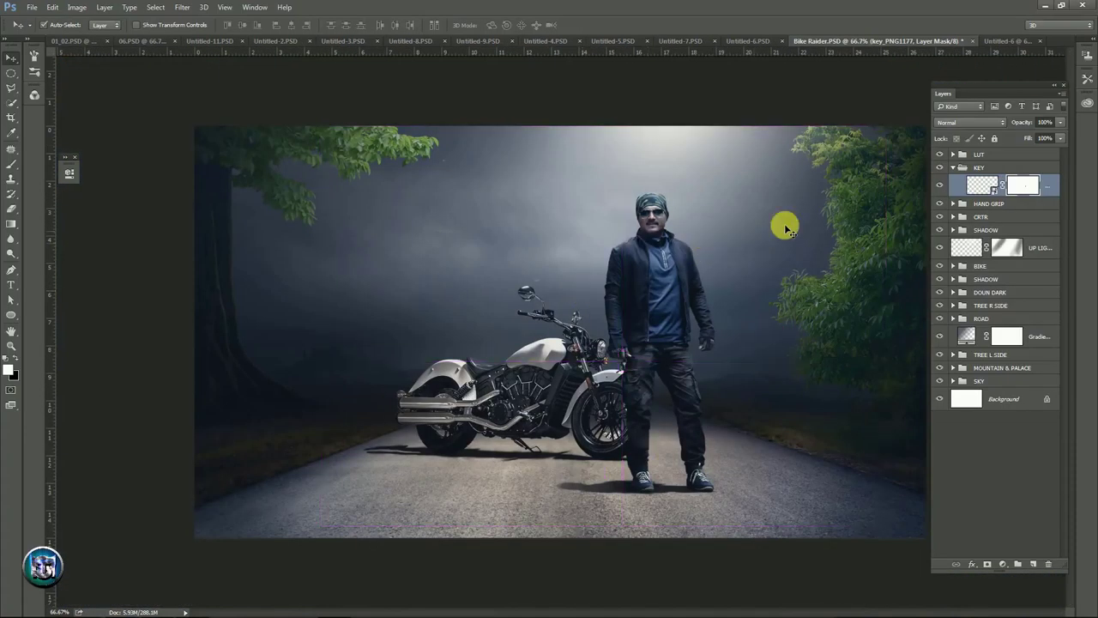
- Collapse the KEY group and duplicate Untitled-6's bird layer into Bike Raider.PSD
{"action": "left_click", "coordinate": [953, 168]}
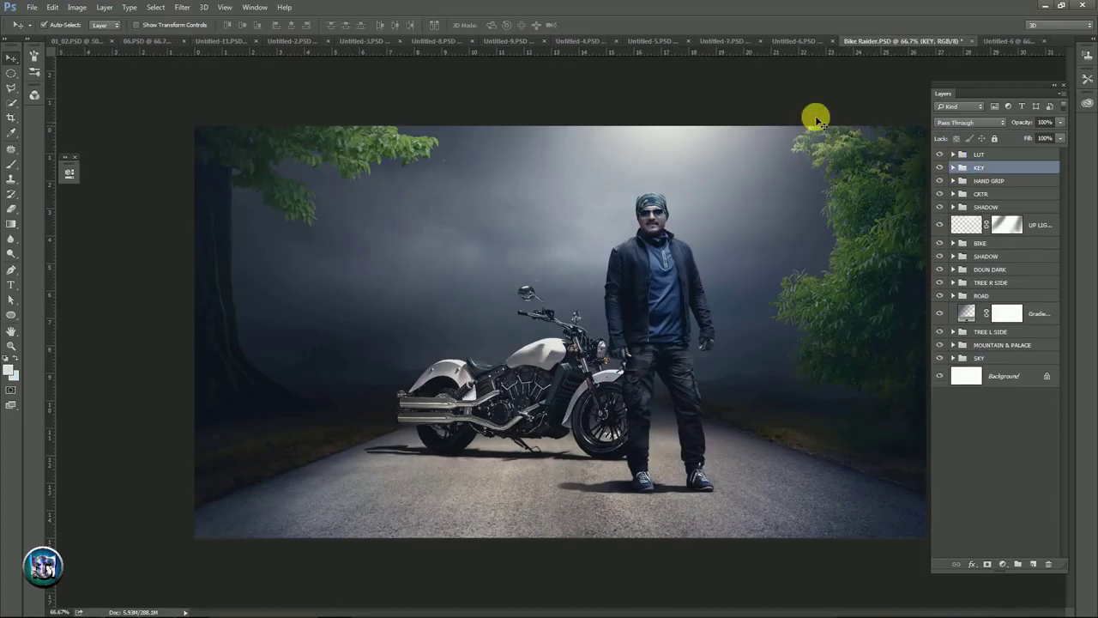
{"action": "key", "text": "z"}
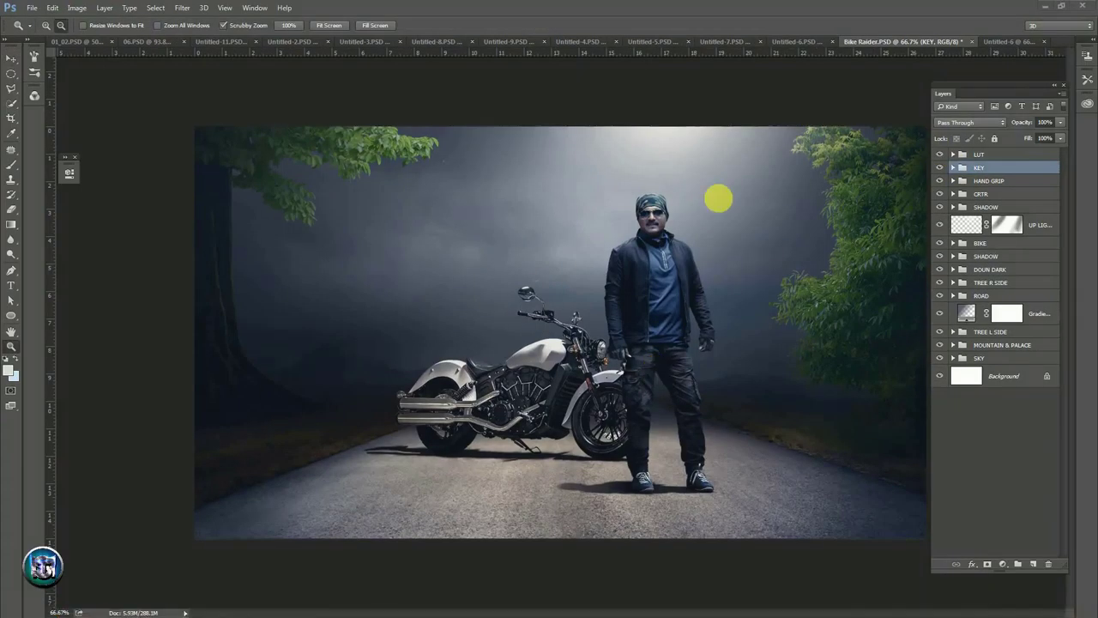
{"action": "left_click", "coordinate": [798, 43]}
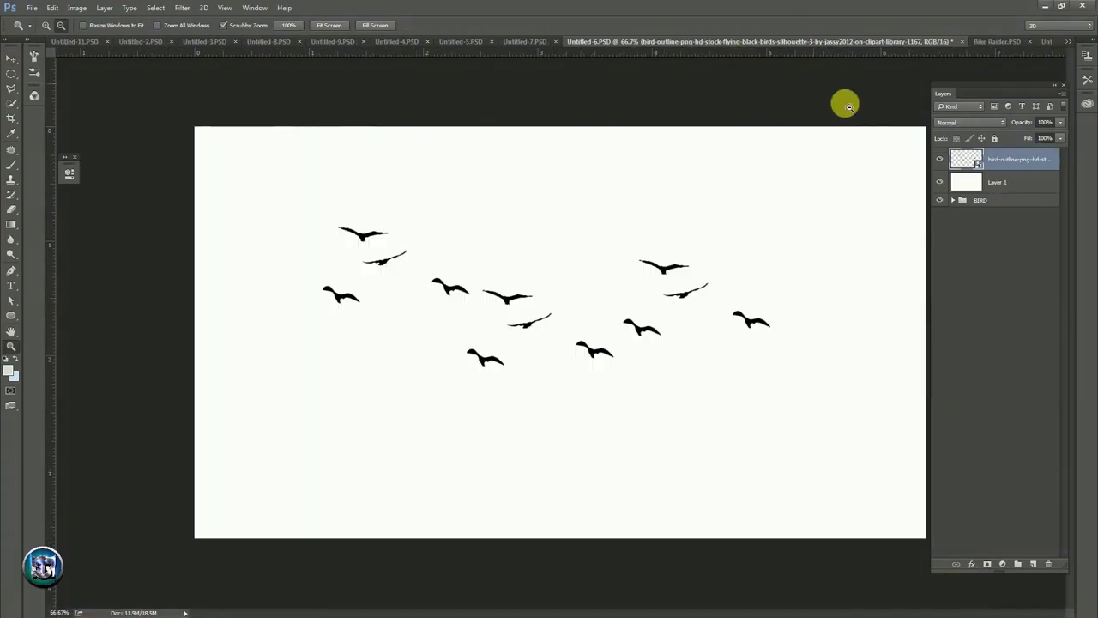
{"action": "right_click", "coordinate": [1024, 157]}
{"action": "left_click", "coordinate": [892, 82]}
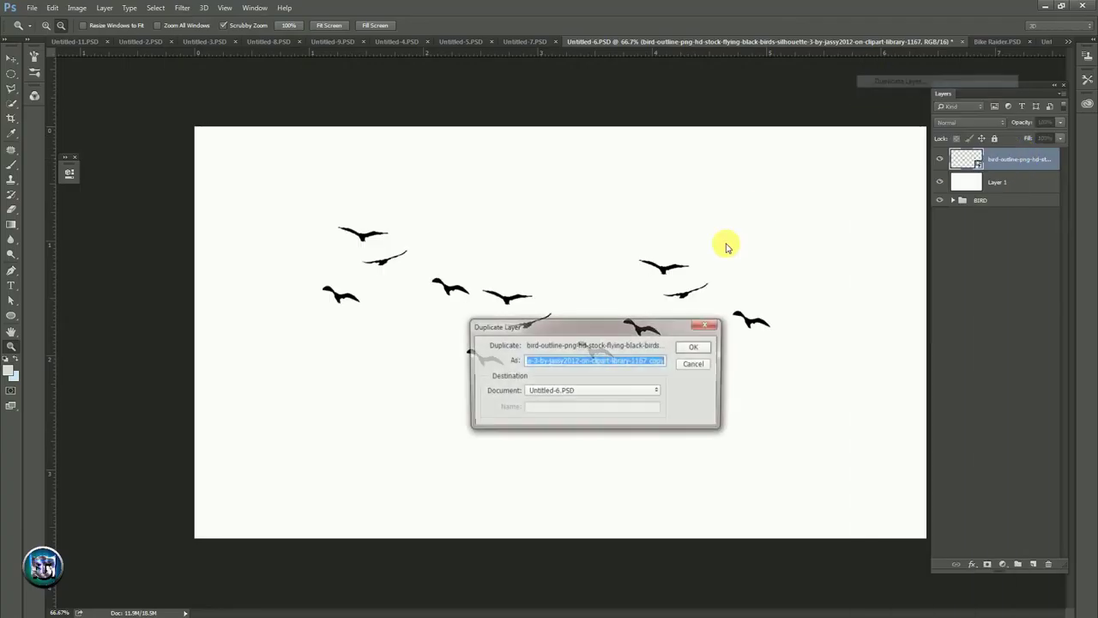
{"action": "left_click", "coordinate": [567, 390]}
{"action": "left_click", "coordinate": [553, 490]}
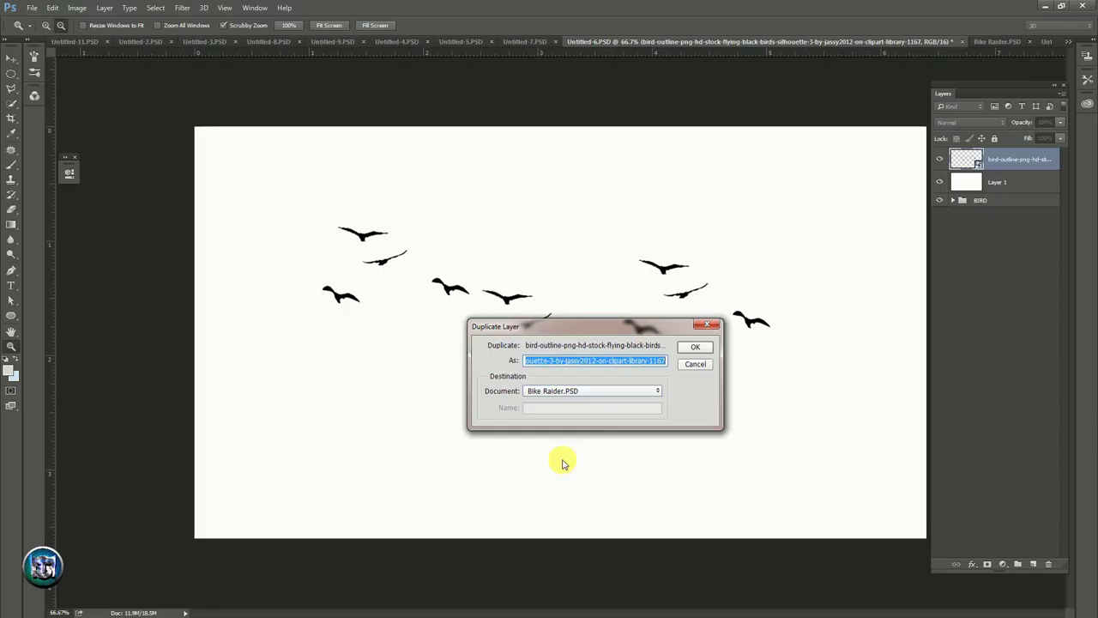
{"action": "left_click", "coordinate": [695, 347]}
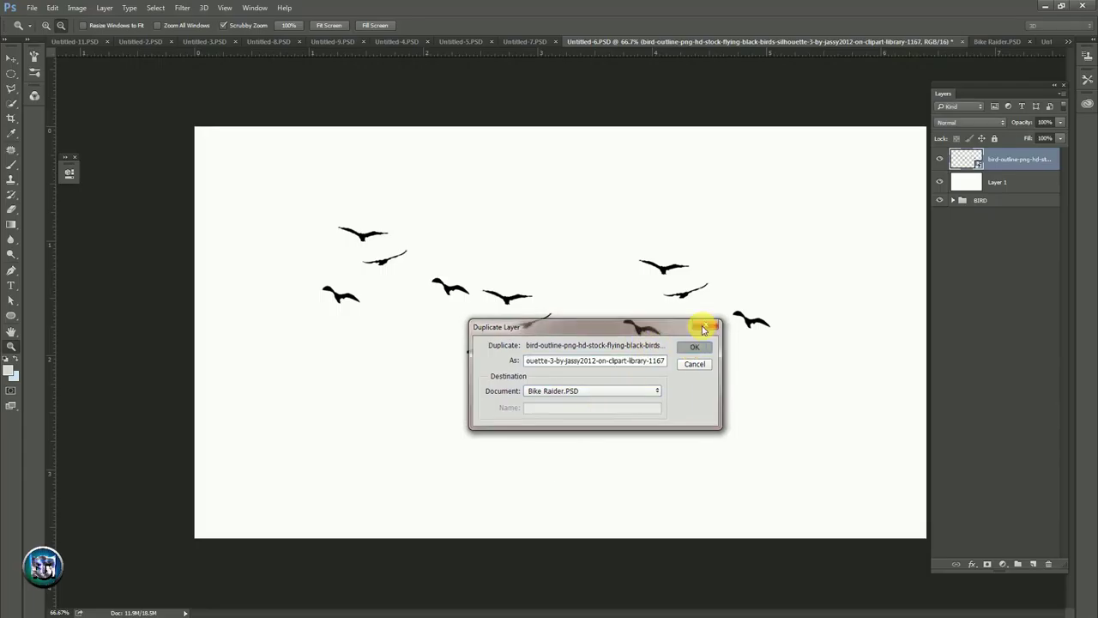
{"action": "left_click", "coordinate": [992, 41]}
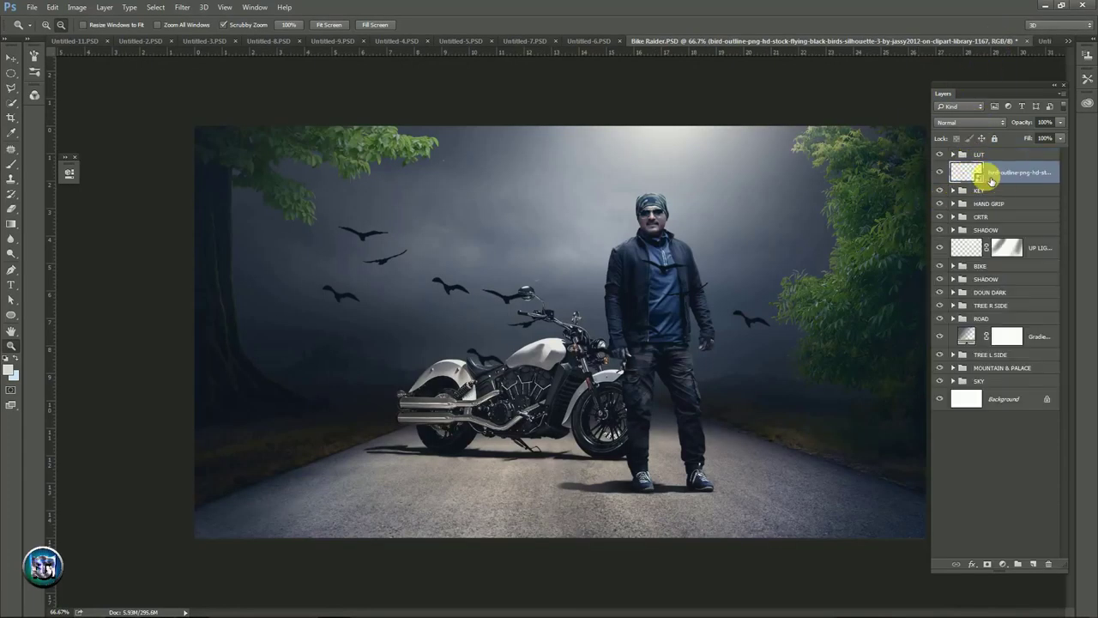
- Free-transform the birds into a small cluster in the upper-left sky, then duplicate the bird layer
{"action": "left_click", "coordinate": [53, 7]}
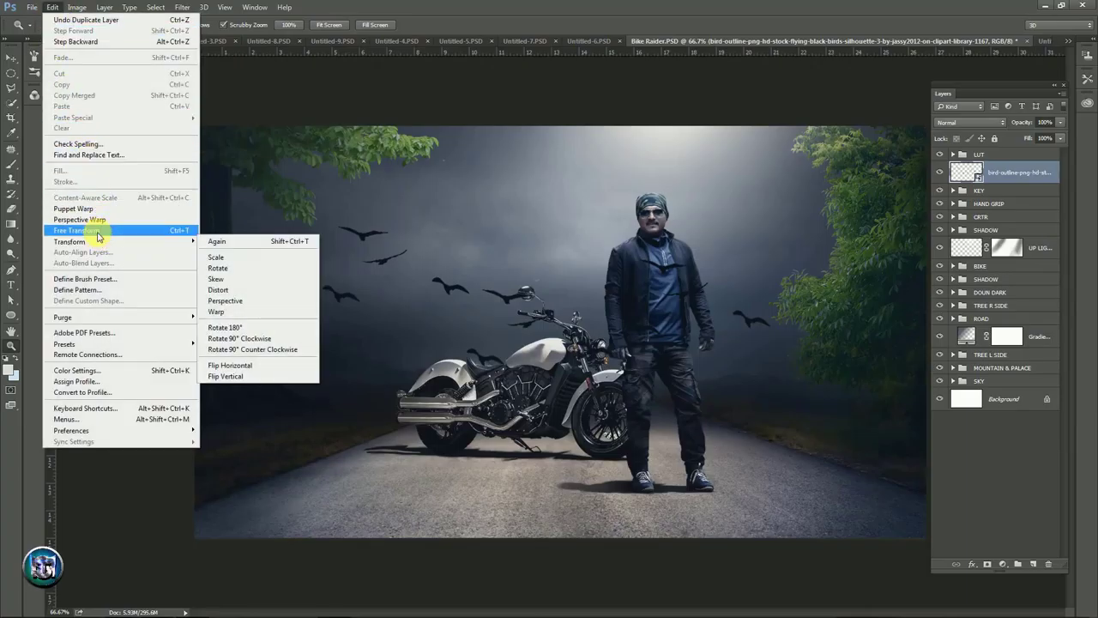
{"action": "left_click", "coordinate": [86, 230]}
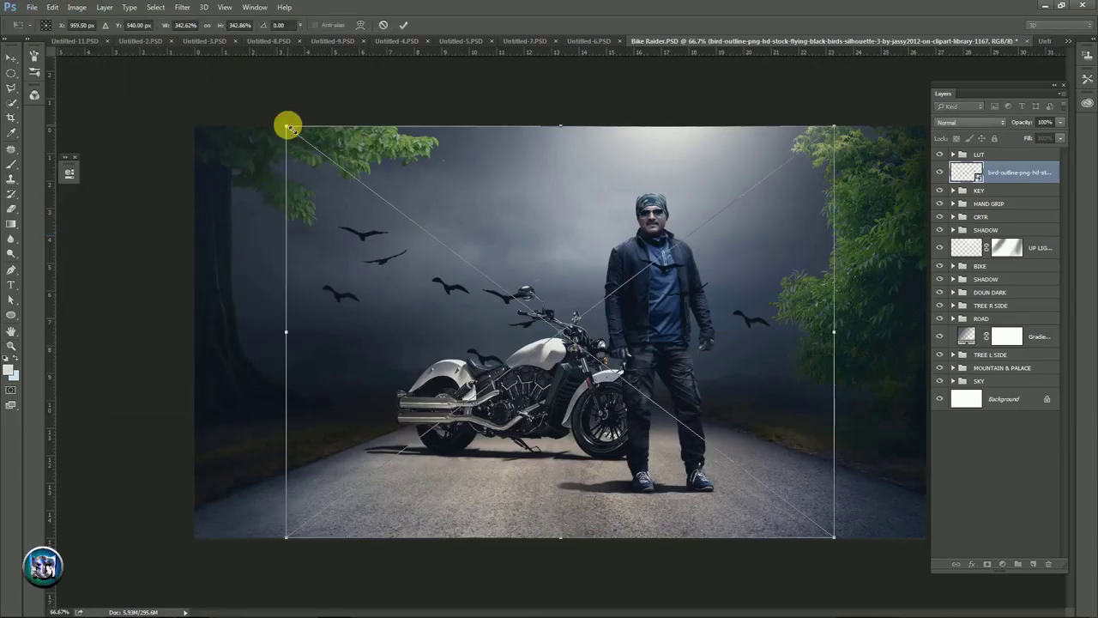
{"action": "left_click_drag", "start_coordinate": [289, 129], "coordinate": [463, 333]}
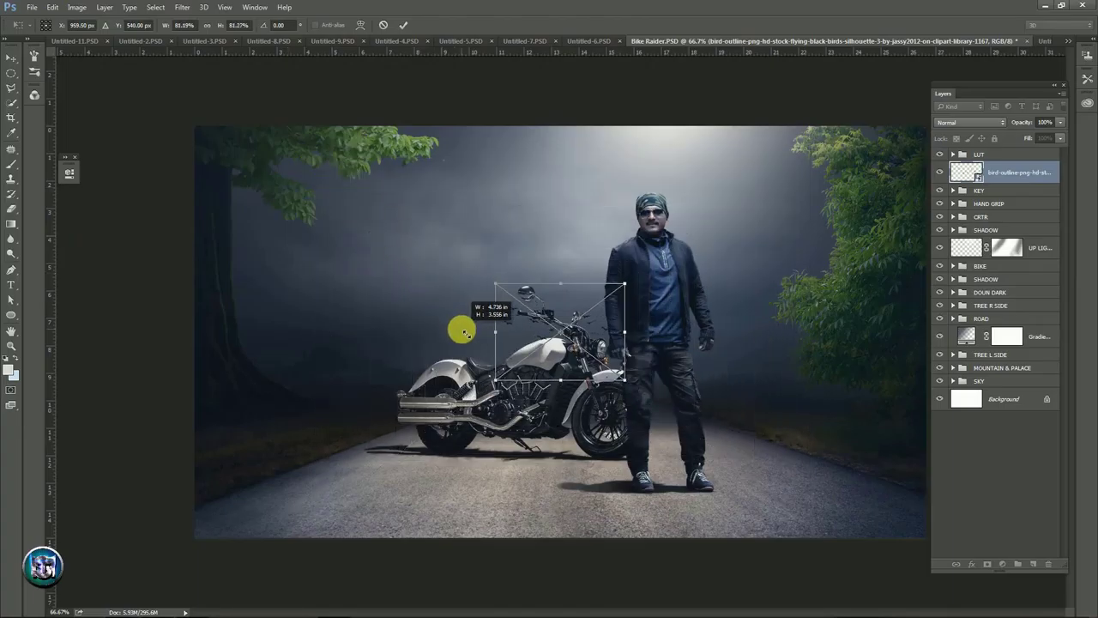
{"action": "mouse_move", "coordinate": [566, 366]}
{"action": "left_mouse_down"}
{"action": "mouse_move", "coordinate": [384, 313]}
{"action": "mouse_move", "coordinate": [374, 300]}
{"action": "mouse_move", "coordinate": [387, 282]}
{"action": "left_mouse_up"}
{"action": "mouse_move", "coordinate": [431, 220]}
{"action": "left_mouse_down"}
{"action": "mouse_move", "coordinate": [411, 246]}
{"action": "mouse_move", "coordinate": [404, 234]}
{"action": "left_mouse_up"}
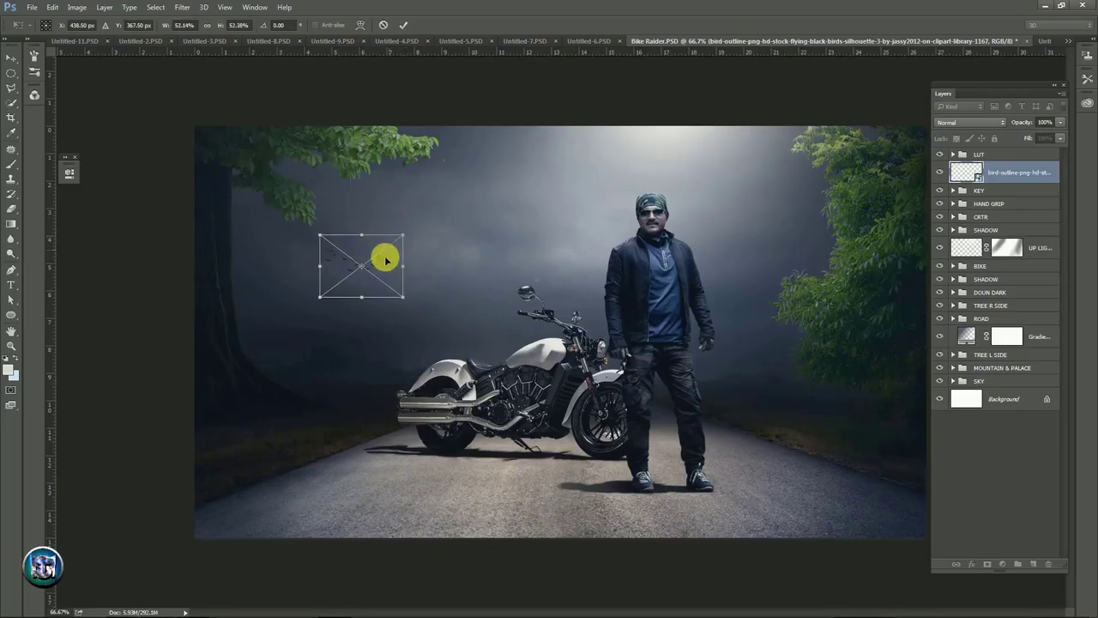
{"action": "key", "text": "Return"}
{"action": "key", "text": "z"}
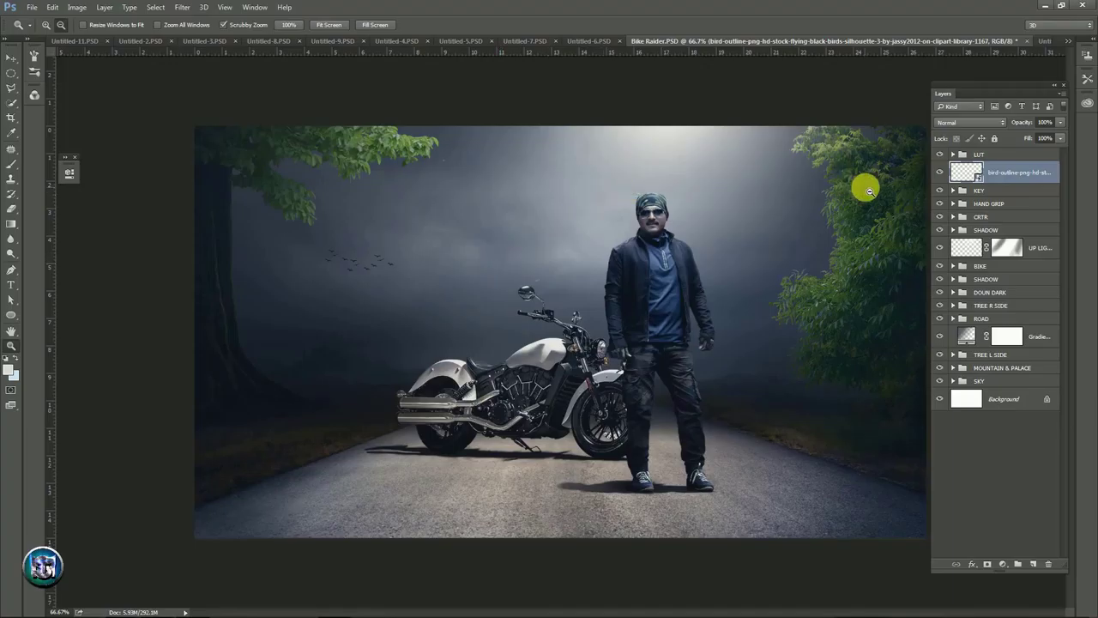
{"action": "mouse_move", "coordinate": [1026, 173]}
{"action": "left_mouse_down"}
{"action": "mouse_move", "coordinate": [1047, 515]}
{"action": "mouse_move", "coordinate": [1034, 564]}
{"action": "left_mouse_up"}
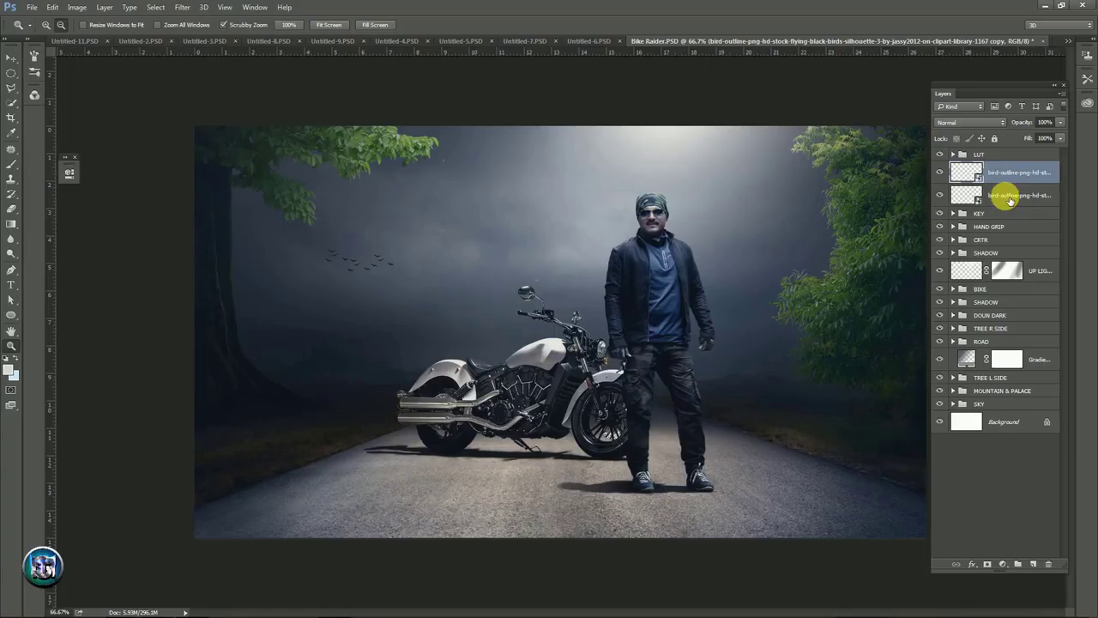
- Offset the lower bird layer to the right with the Move tool and select both bird layers
{"action": "left_click", "coordinate": [1009, 197]}
{"action": "key", "text": "v"}
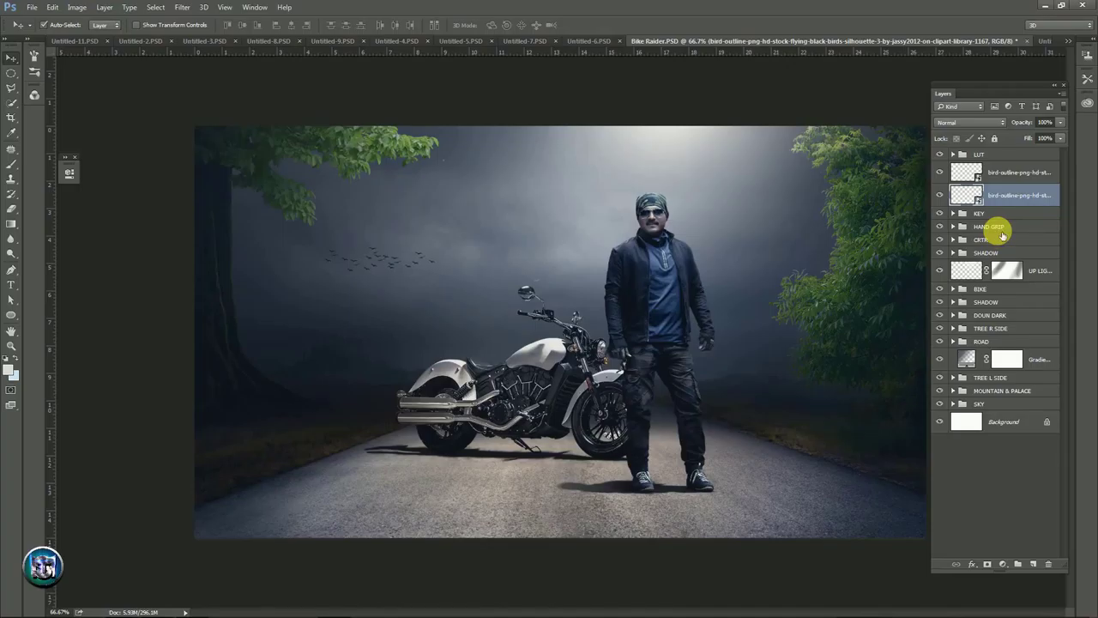
{"action": "left_click", "coordinate": [1031, 173], "text": "shift"}
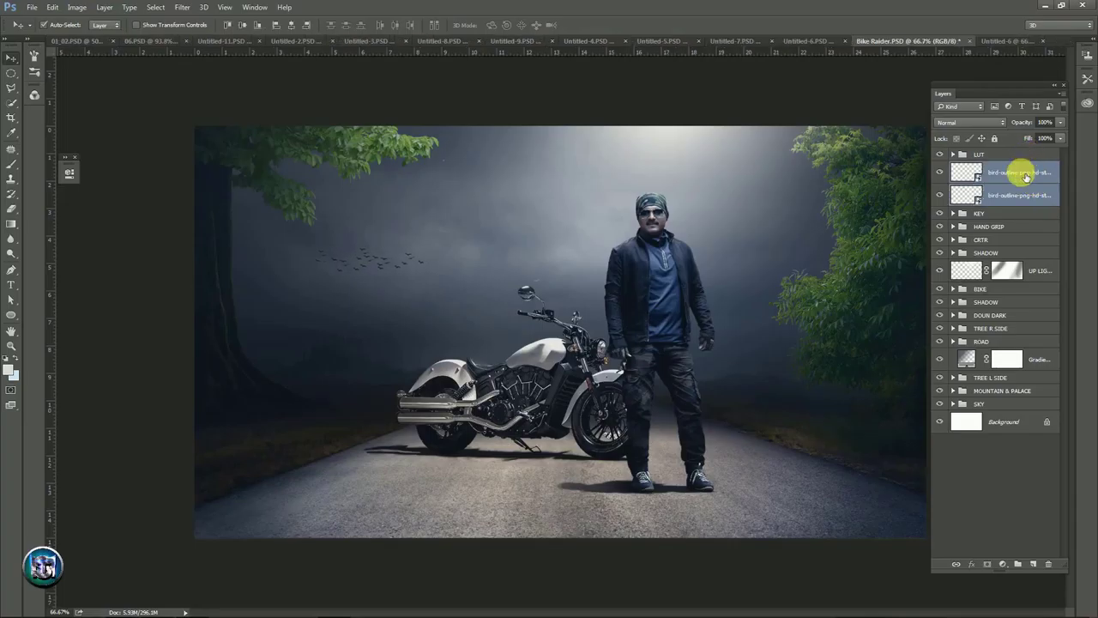
- Put both bird layers in a group named BIRD with 50% opacity
{"action": "left_click", "coordinate": [1017, 564]}
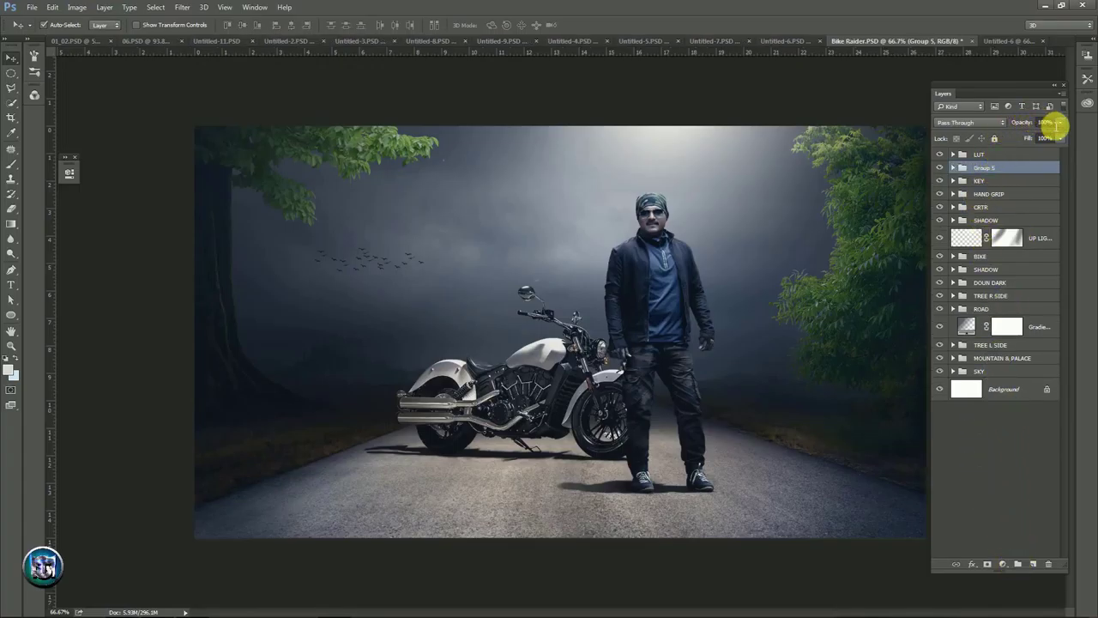
{"action": "left_click", "coordinate": [1053, 124]}
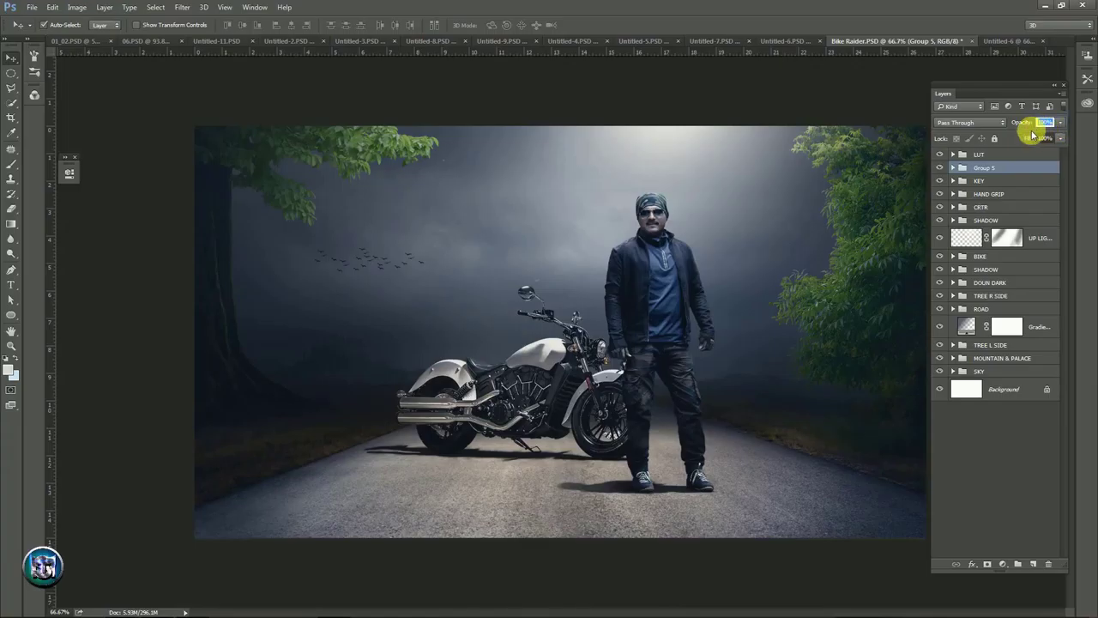
{"action": "type", "text": "50"}
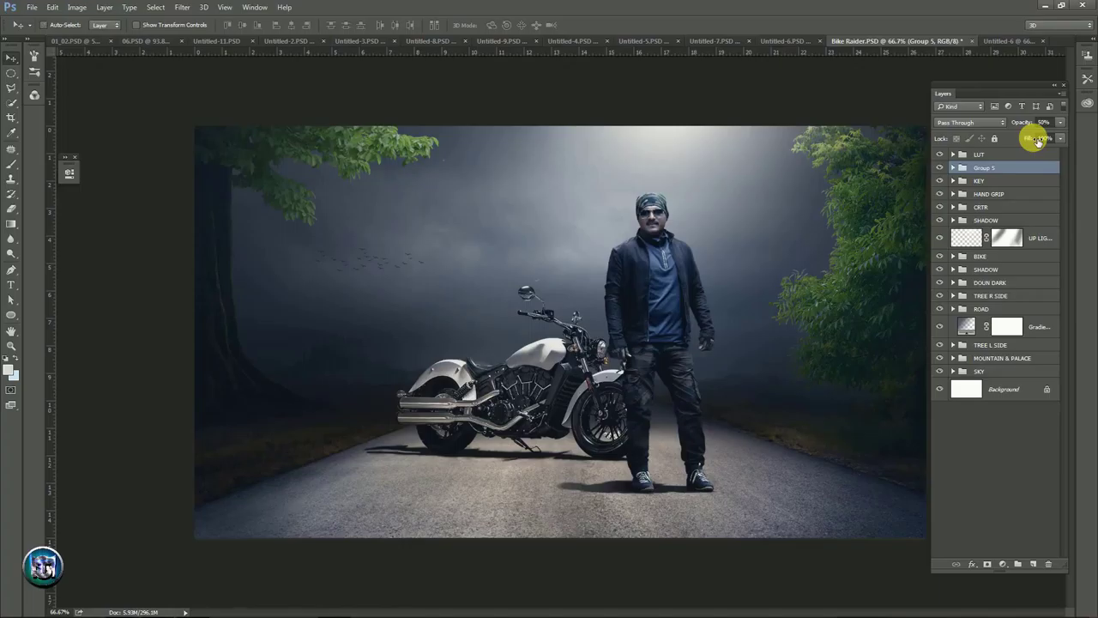
{"action": "double_click", "coordinate": [984, 167]}
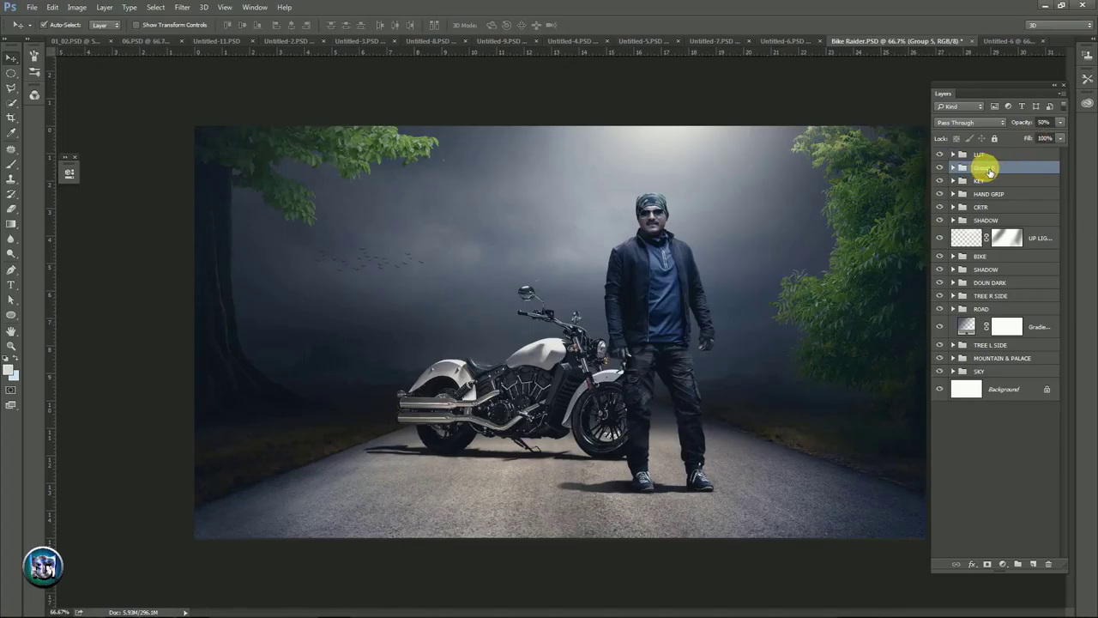
{"action": "type", "text": "BIRD"}
{"action": "key", "text": "Return"}
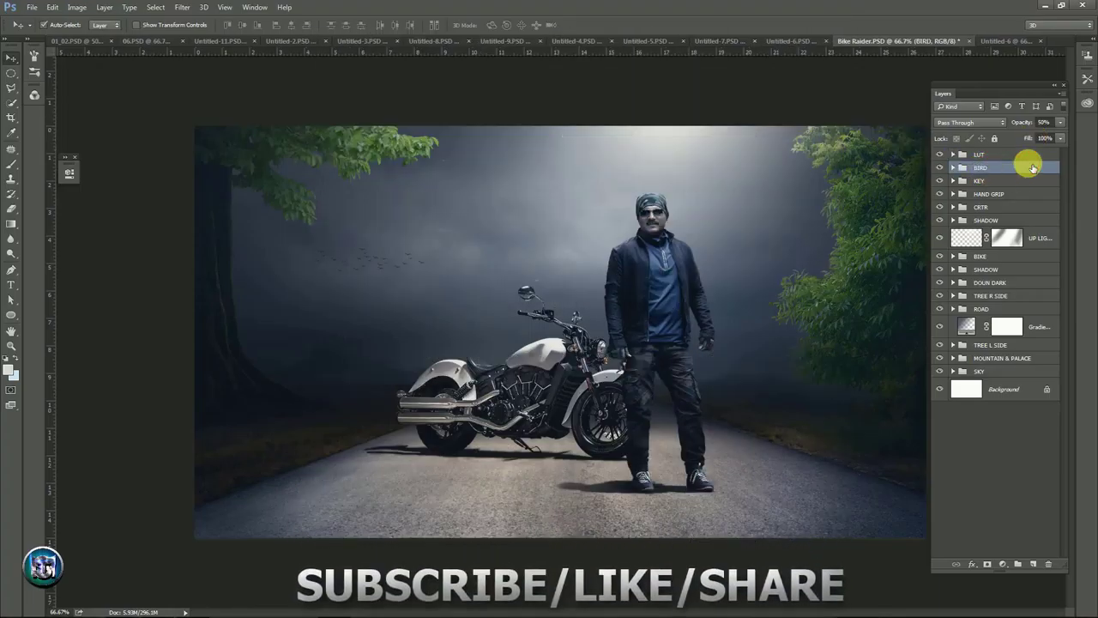
{"action": "left_click", "coordinate": [995, 155]}
- View the composite in Full Screen Mode on black, panels hidden, fitted to the screen
{"action": "key", "text": "f"}
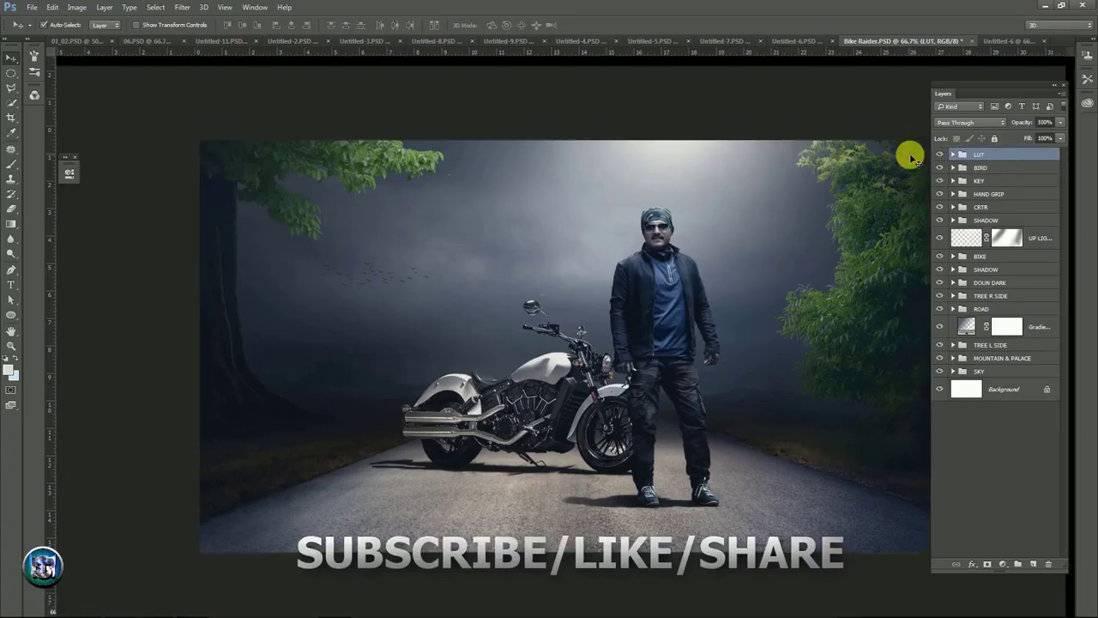
{"action": "key", "text": "f"}
{"action": "key", "text": "Tab"}
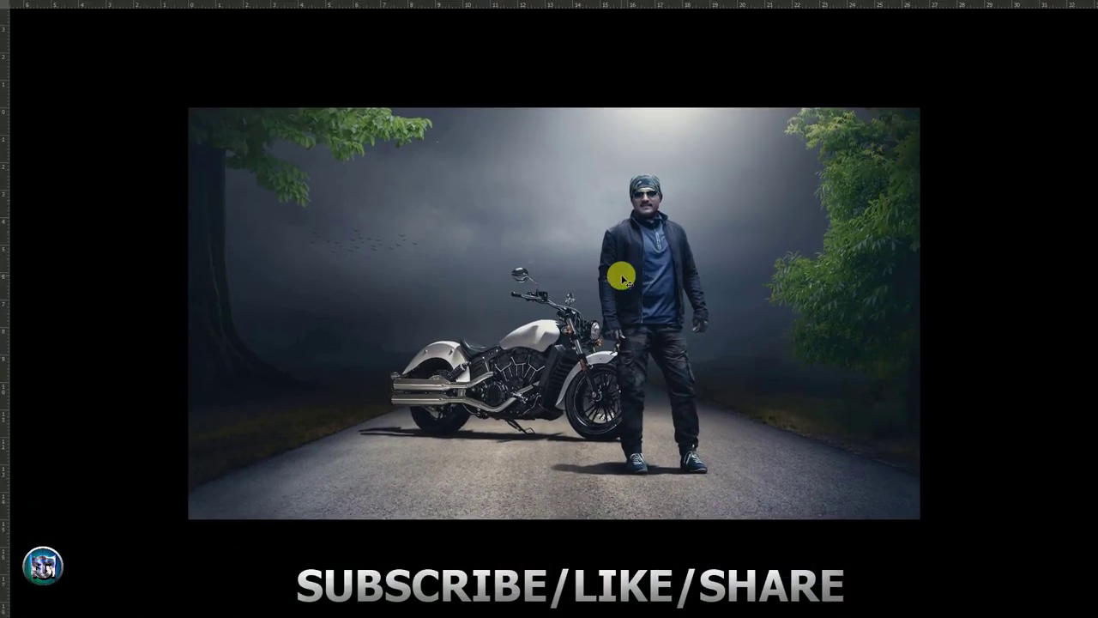
{"action": "right_click", "coordinate": [580, 278]}
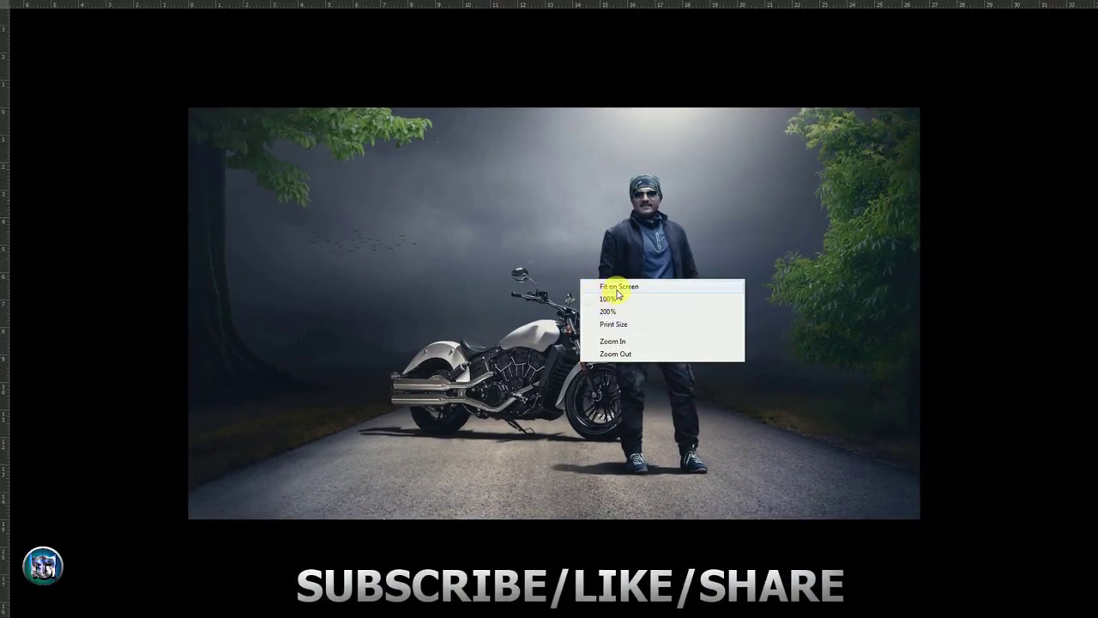
{"action": "left_click", "coordinate": [611, 290]}
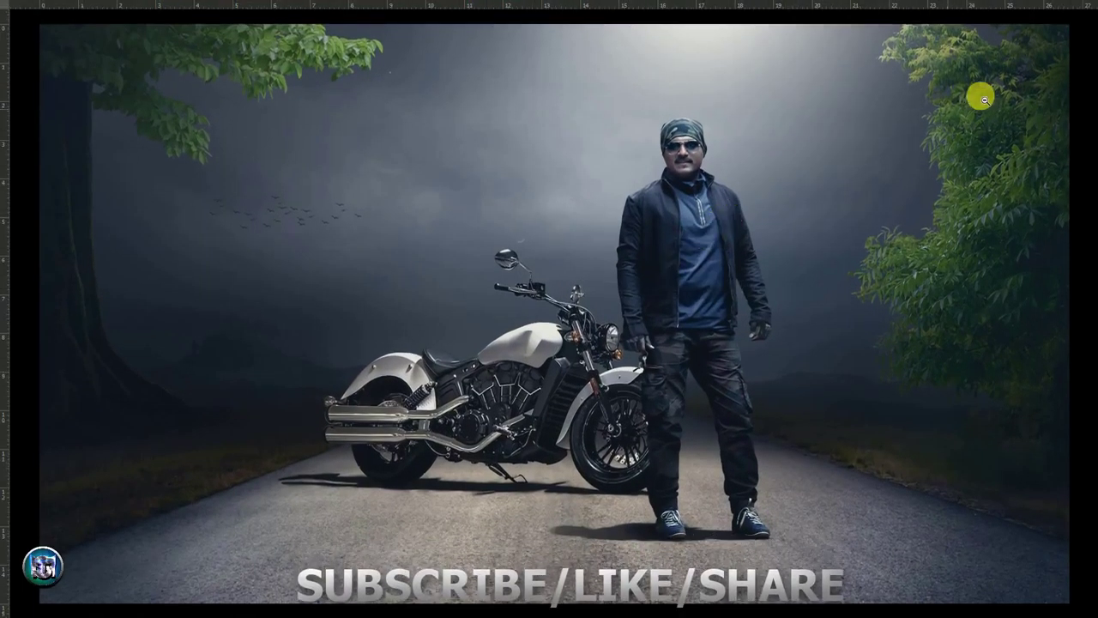